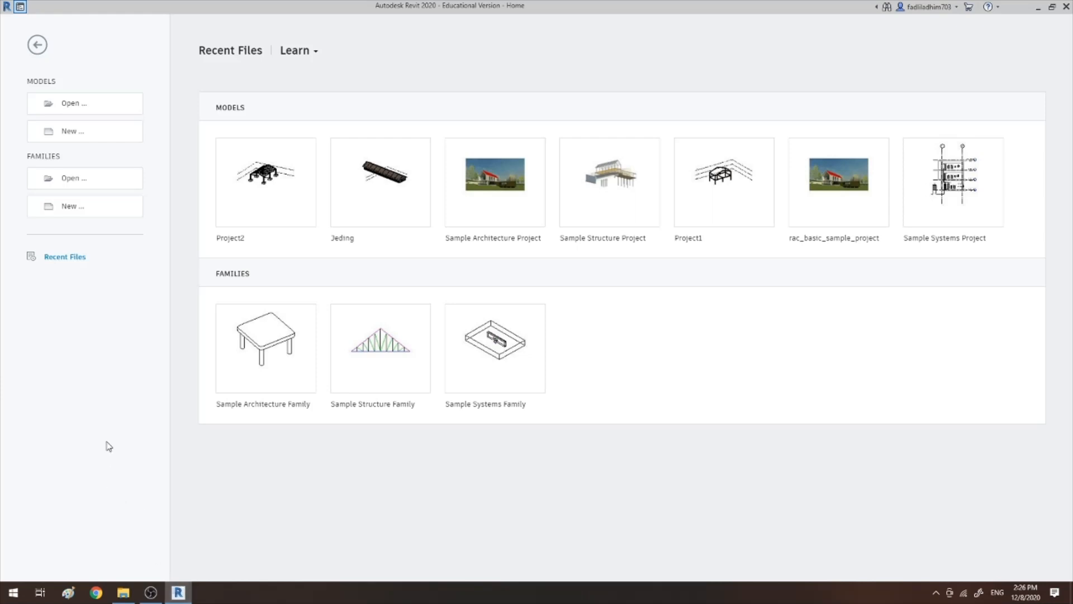
Create a new project from the US Metric template DefaultMetric.rte
left_click(99, 109)
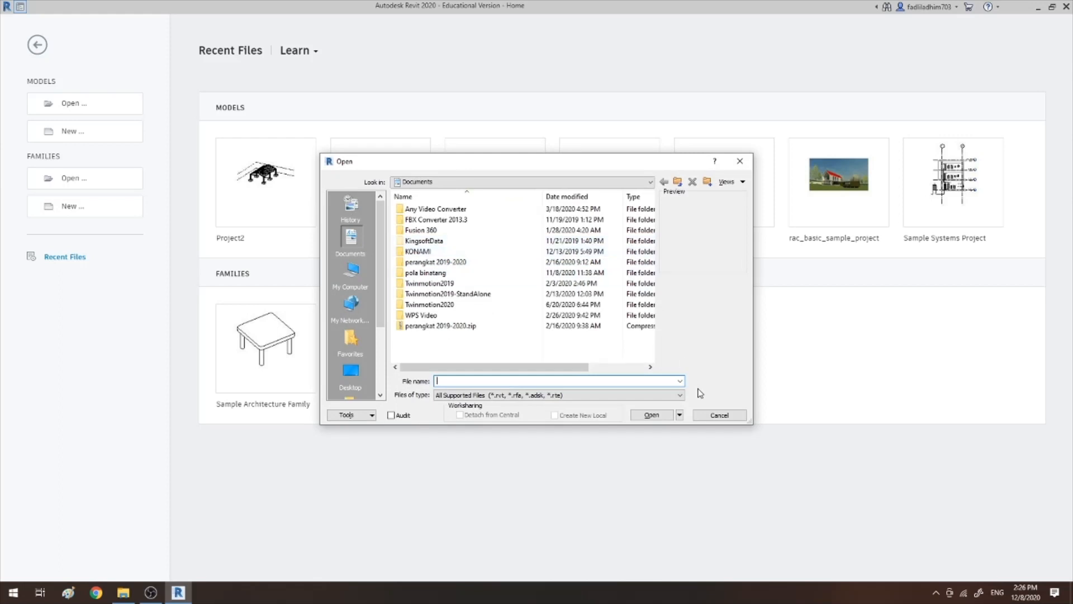
left_click(719, 415)
left_click(93, 133)
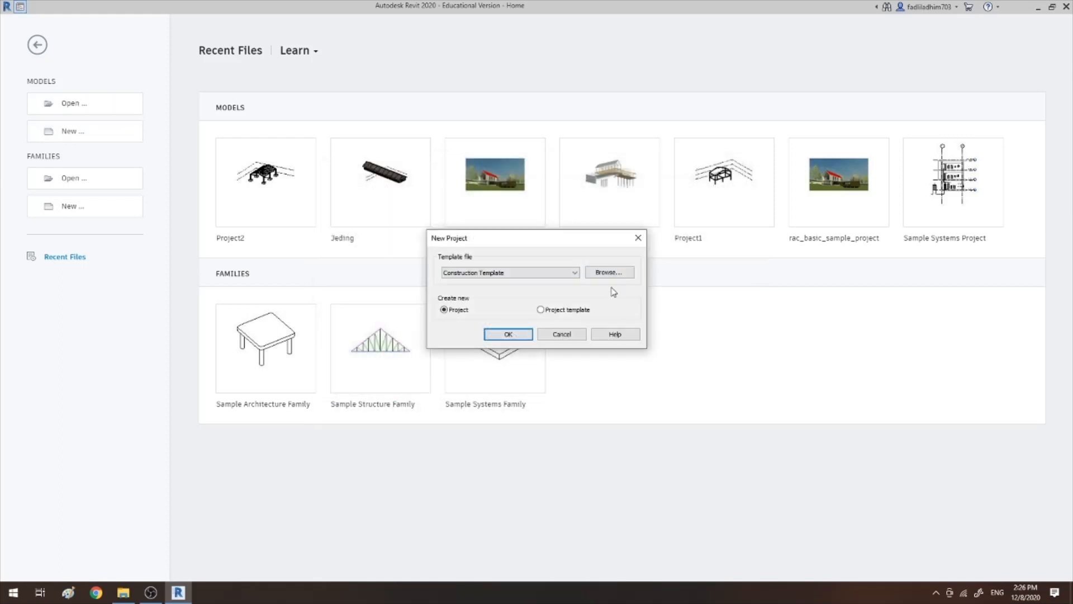
left_click(608, 272)
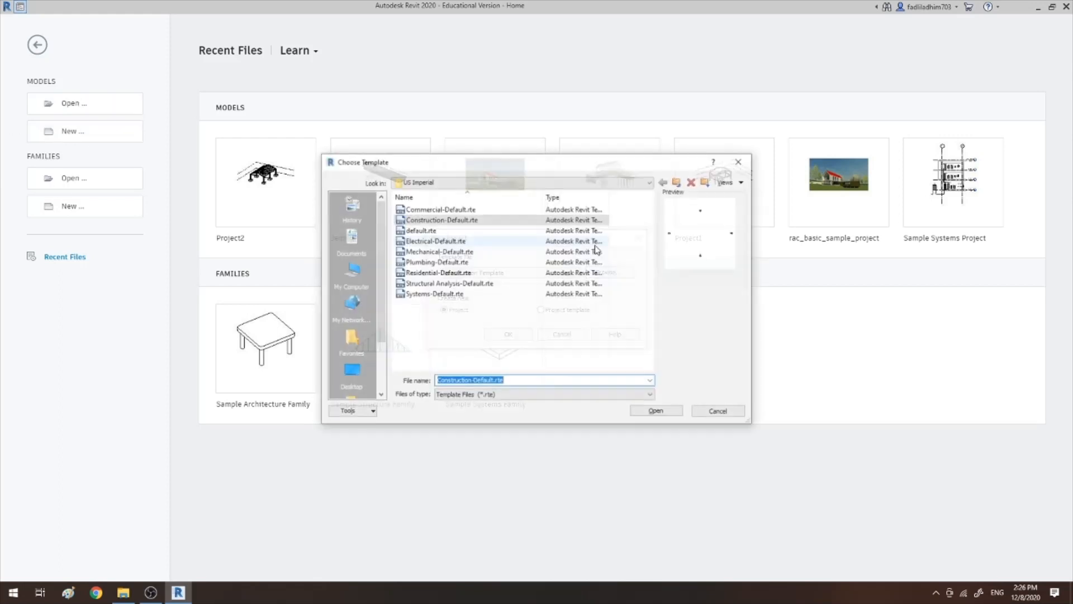
left_click(679, 181)
double_click(431, 230)
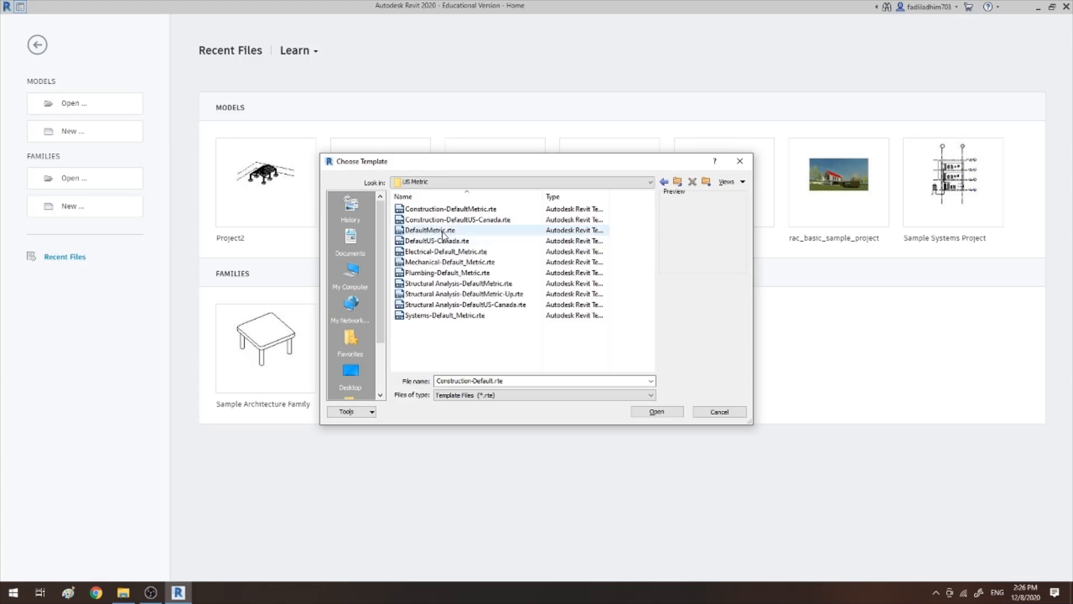
left_click(443, 231)
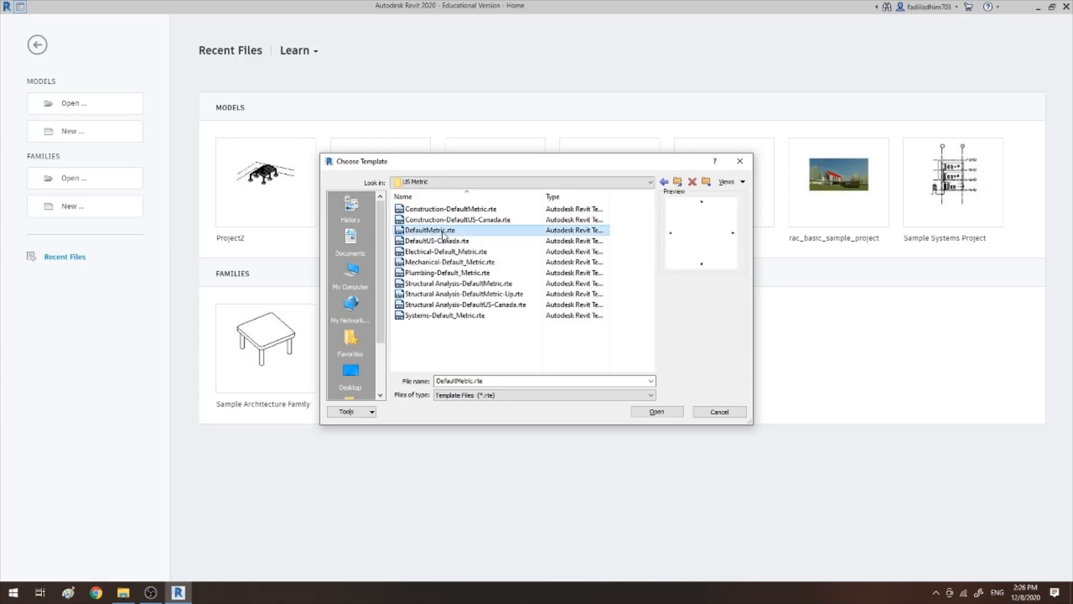
left_click(657, 412)
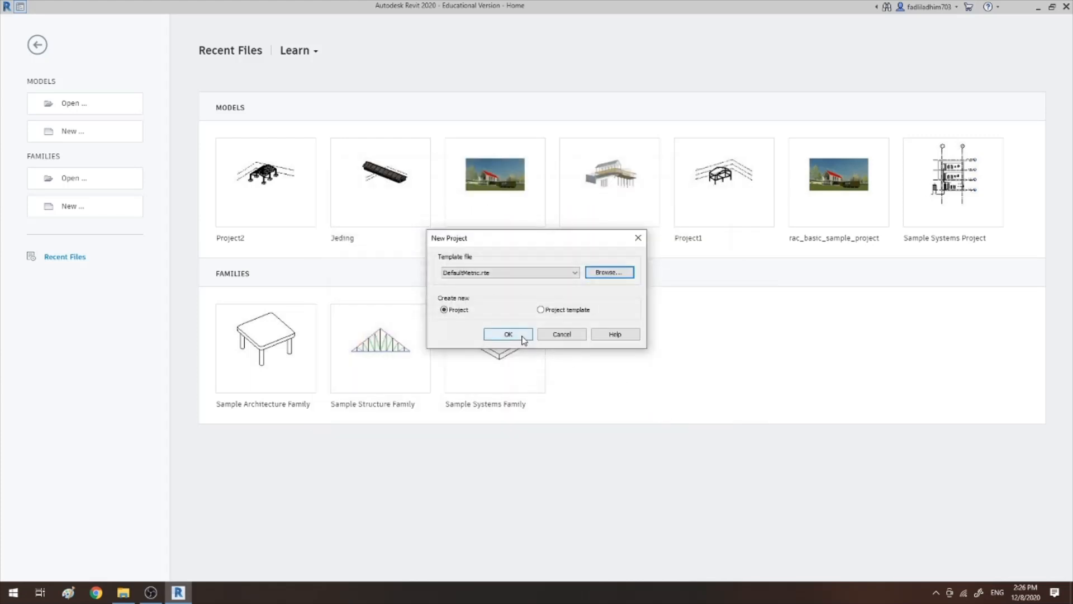
left_click(509, 334)
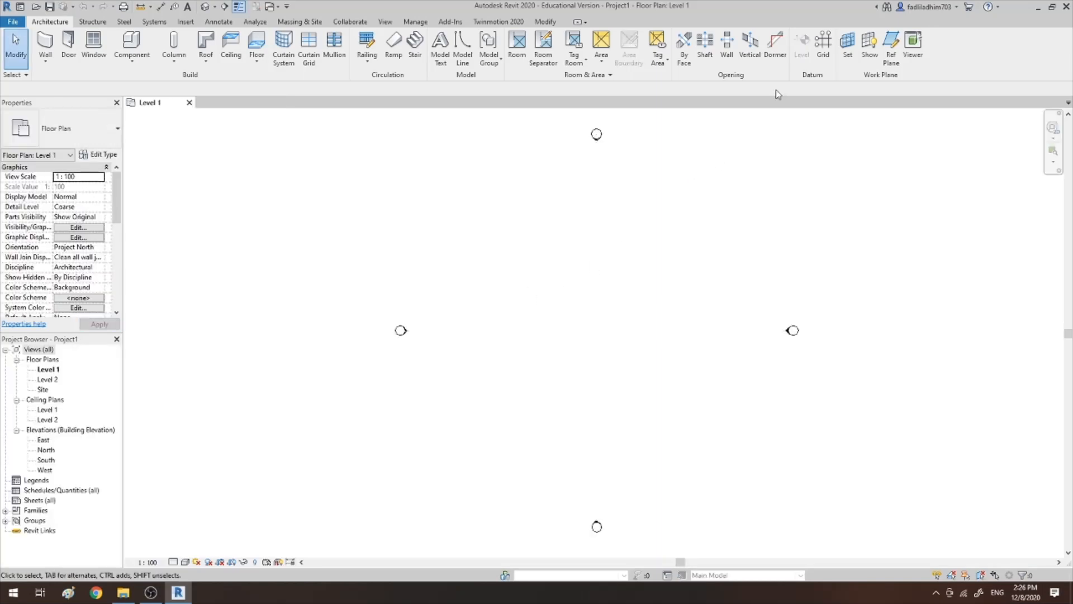
Draw three parallel vertical grid lines spaced 5000 mm apart between the elevation markers of the Level 1 plan
left_click(816, 44)
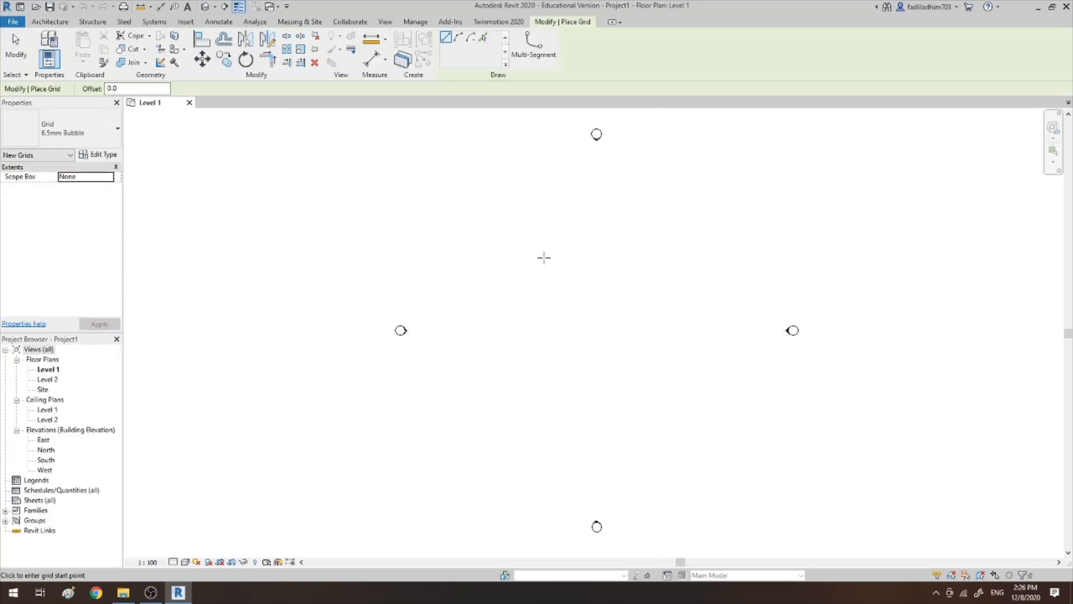
left_click(527, 234)
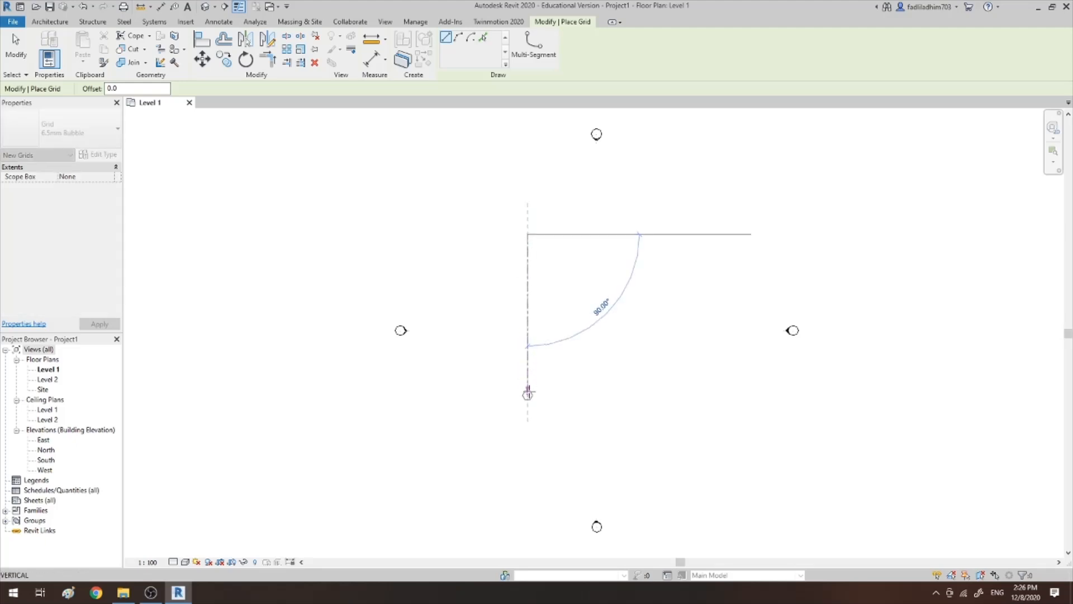
left_click(528, 397)
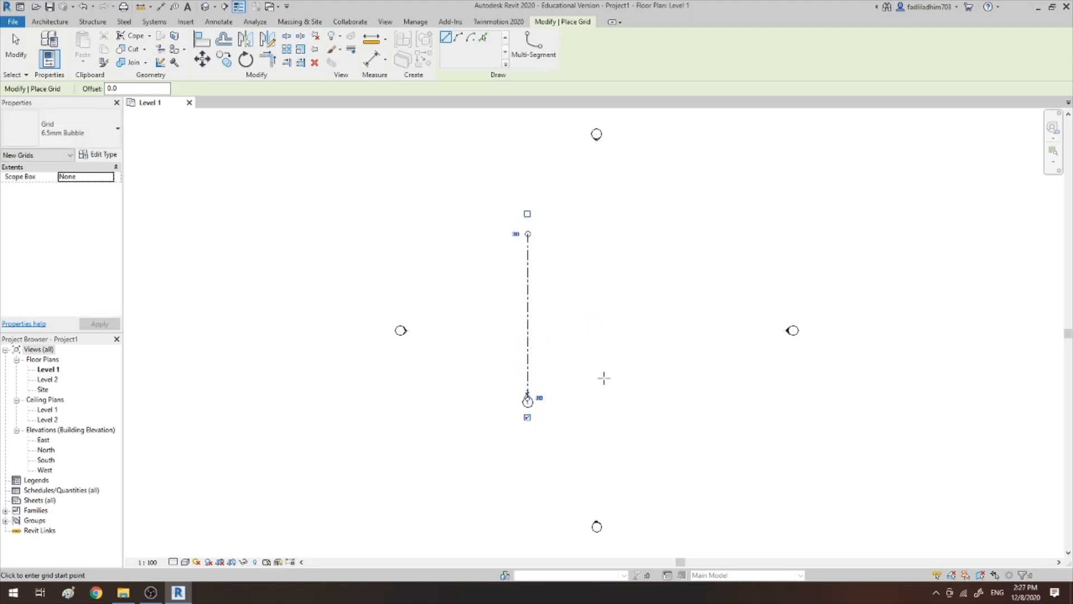
left_click(567, 234)
left_click(567, 397)
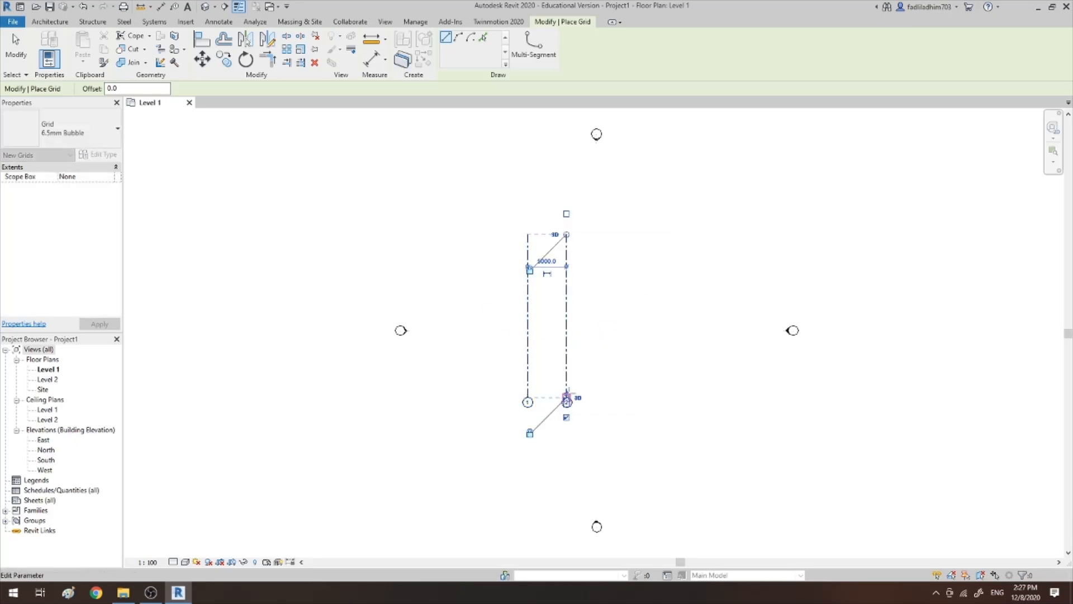
left_click(605, 234)
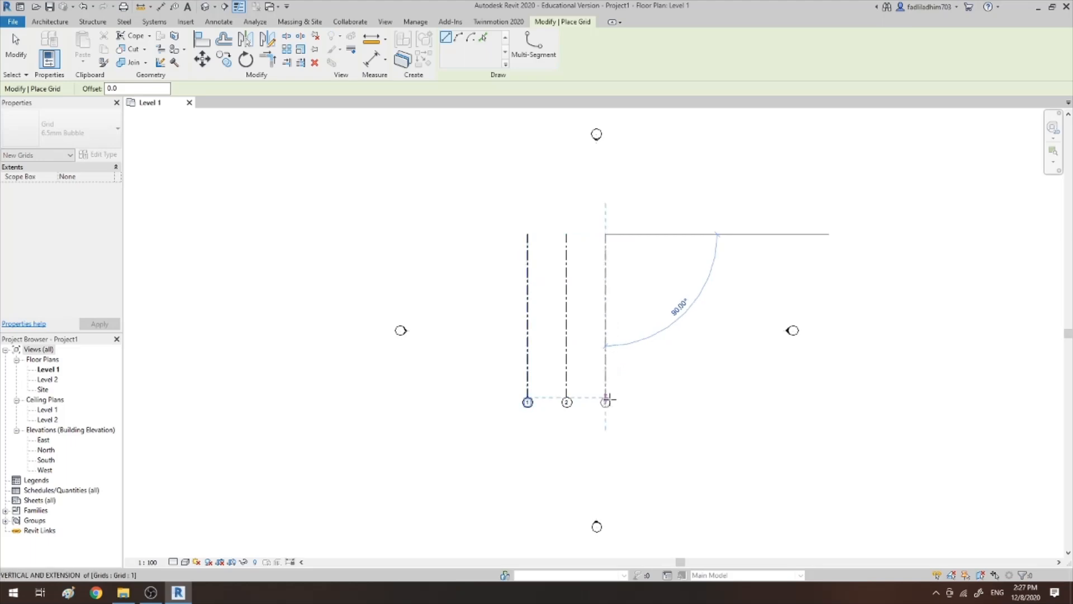
left_click(606, 398)
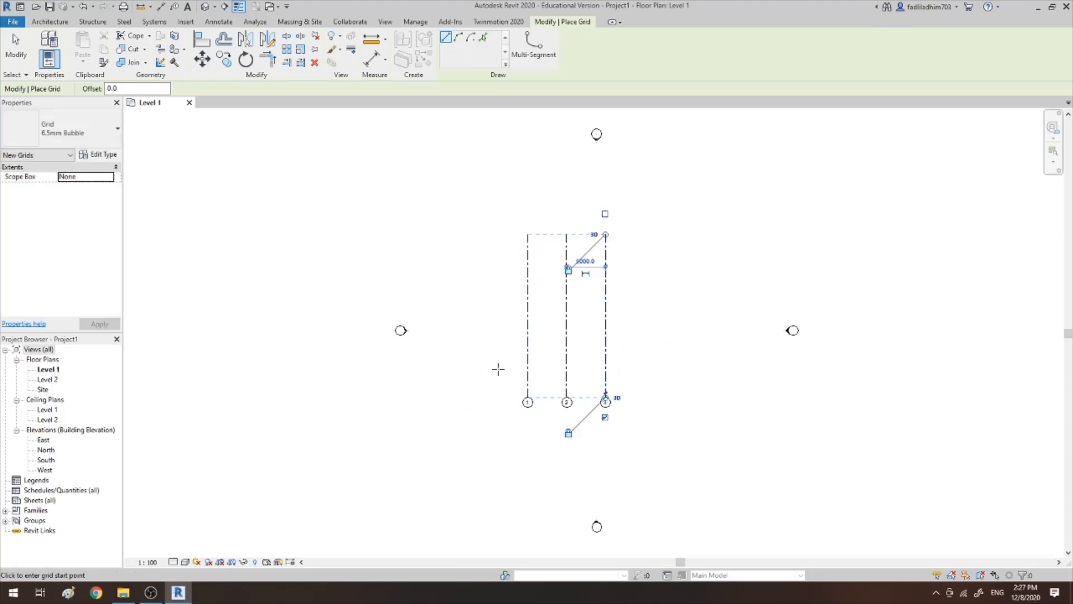
Draw two horizontal grid lines 5000 mm apart across the three vertical grids
left_click(499, 369)
left_click(640, 369)
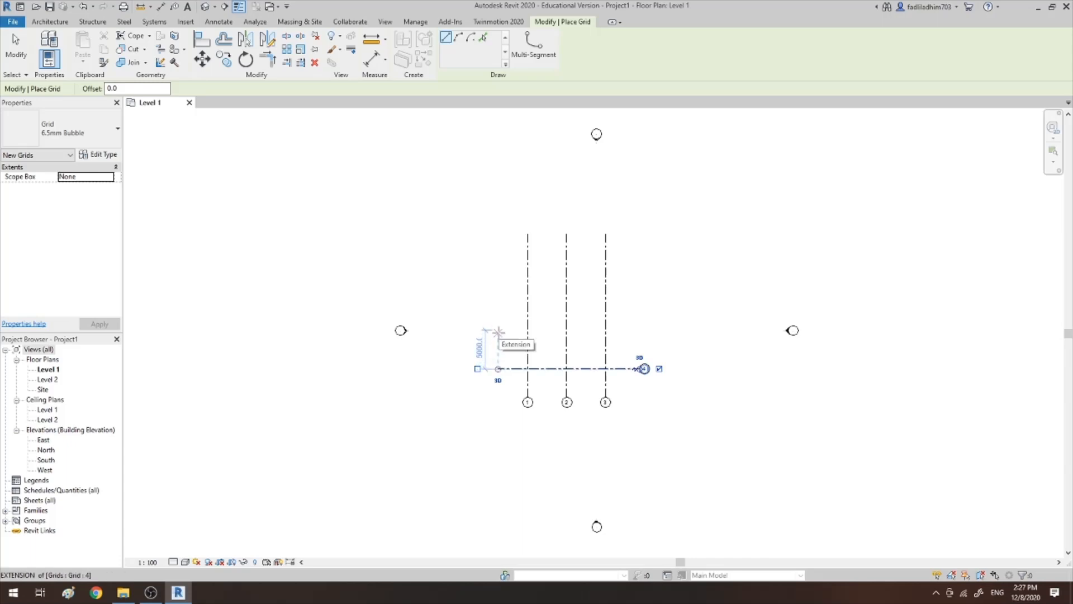
left_click(498, 331)
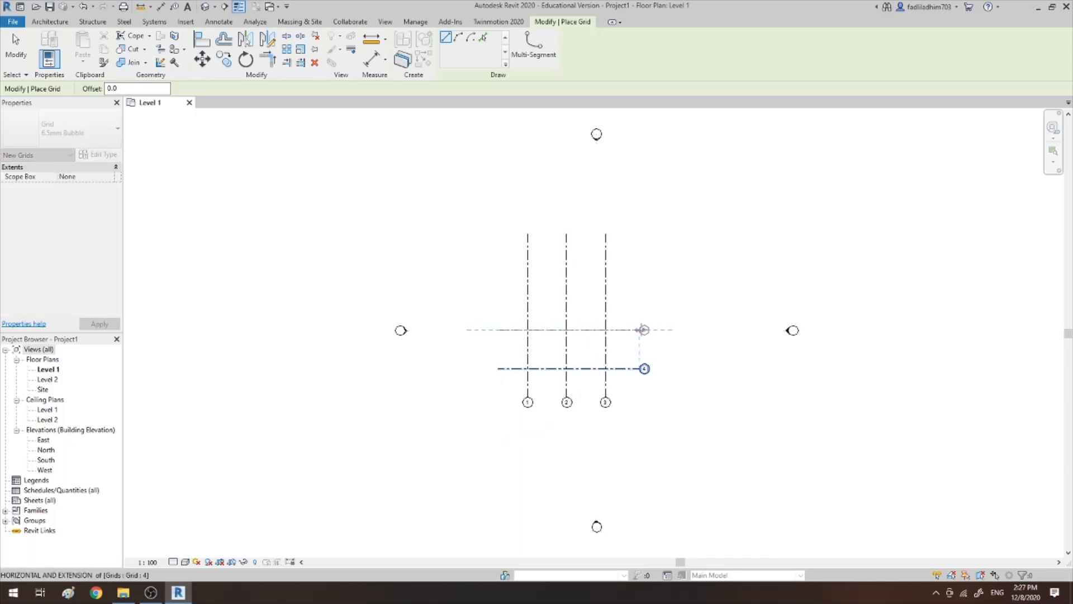
left_click(641, 330)
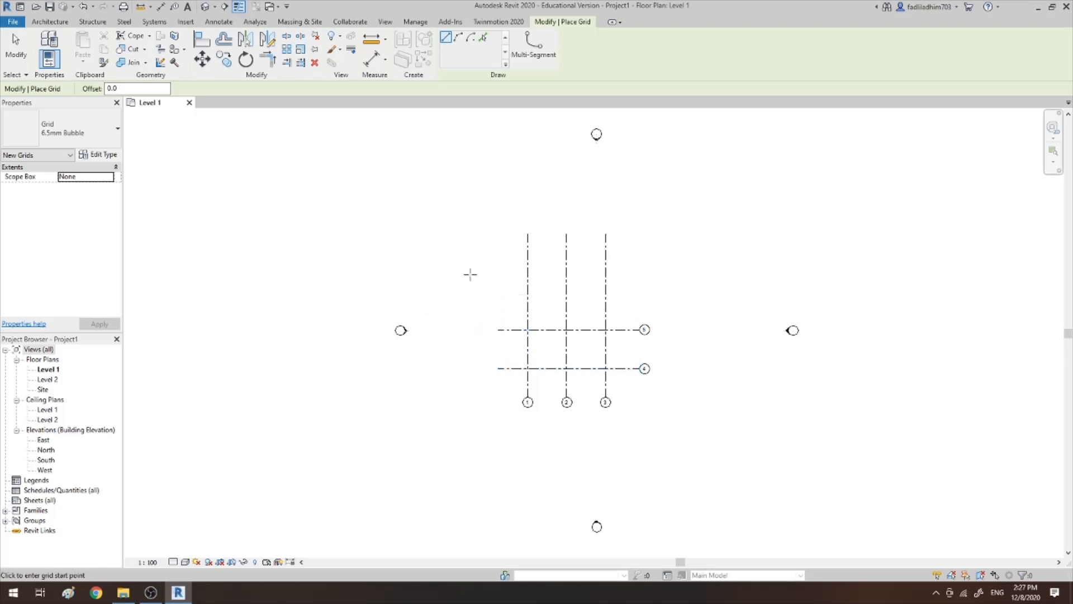
scroll(645, 357, "up", 2)
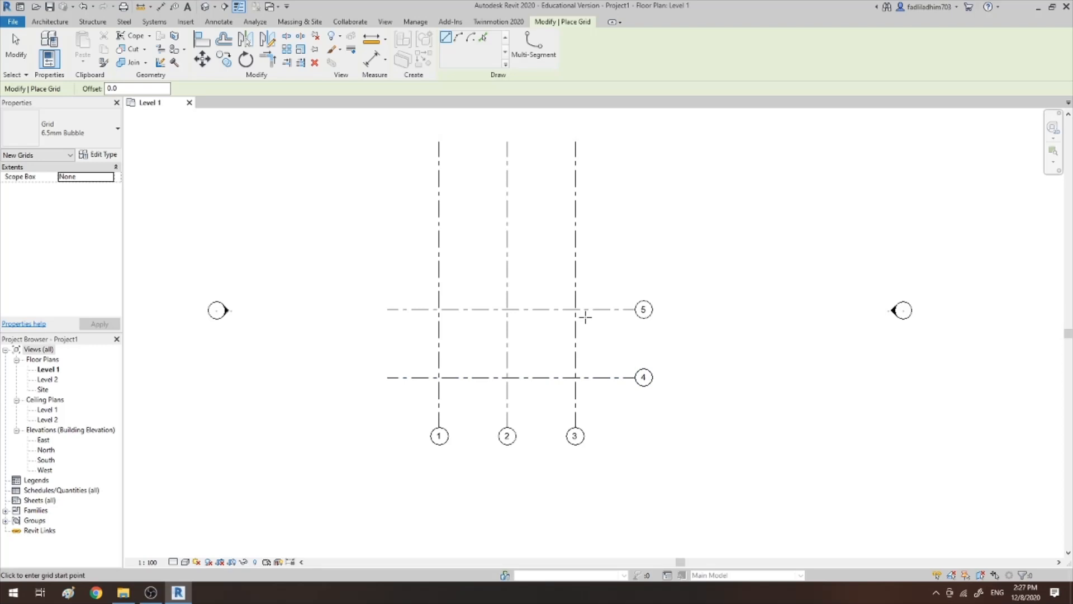
key("Escape")
key("Escape")
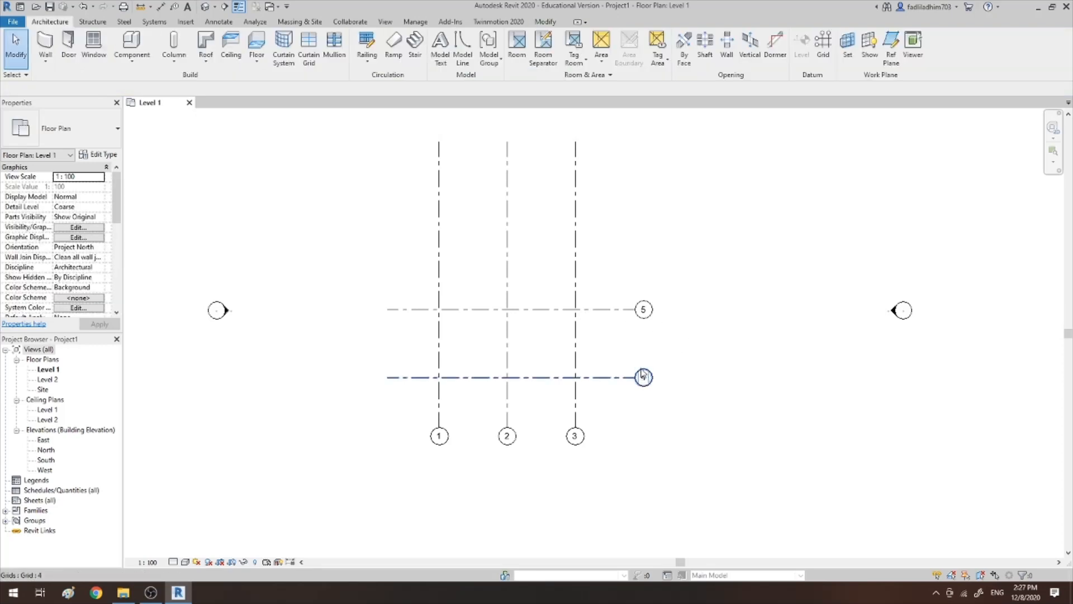
Delete the upper horizontal grid line and rename the remaining horizontal grid to A
left_click(630, 312)
key("Delete")
left_click(643, 378)
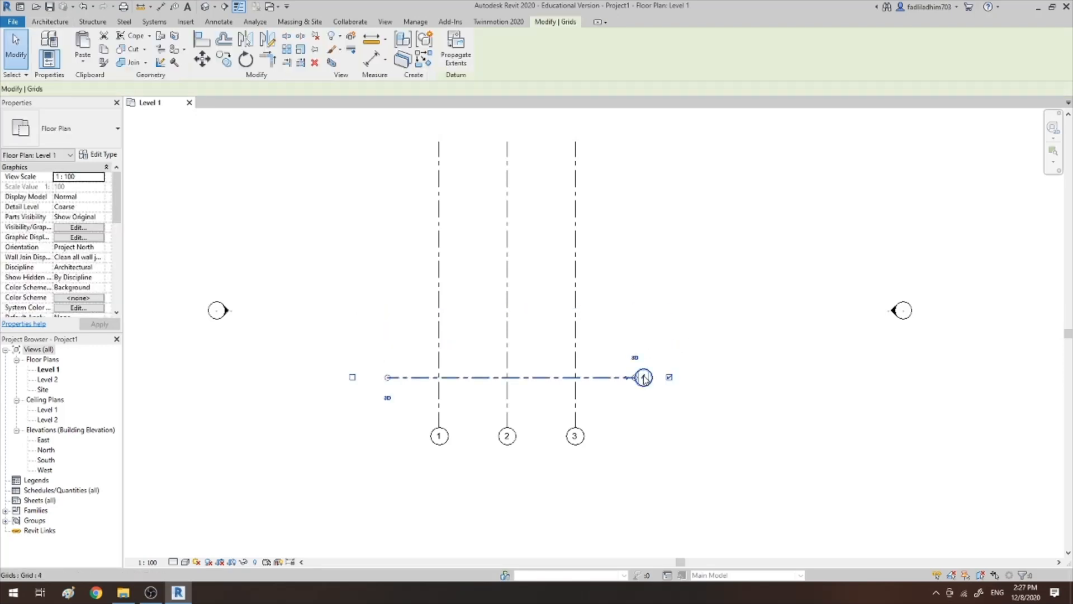
left_click(645, 378)
type("A")
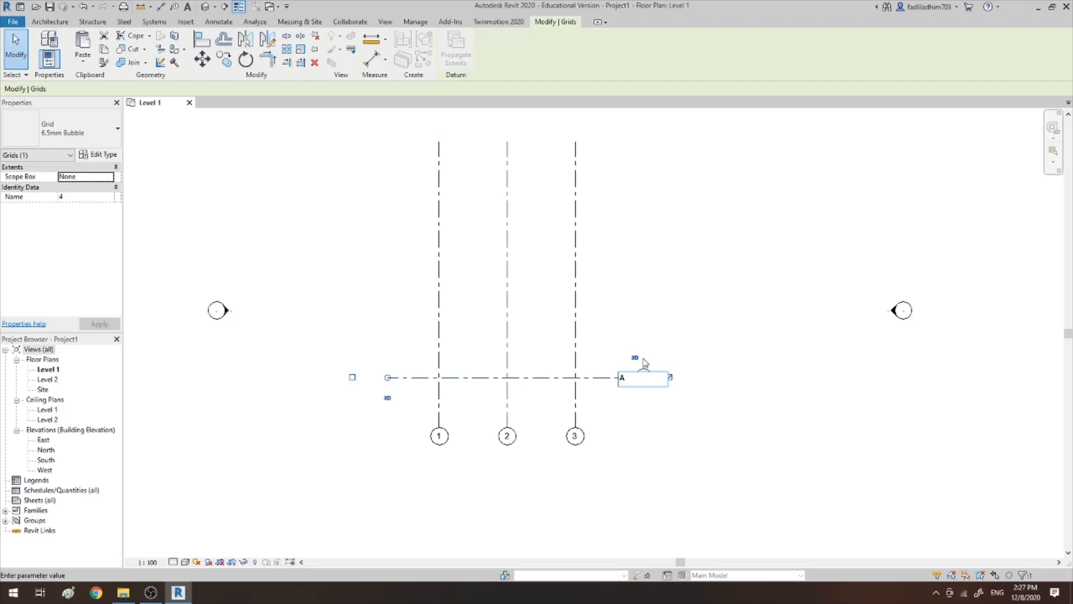
key("Return")
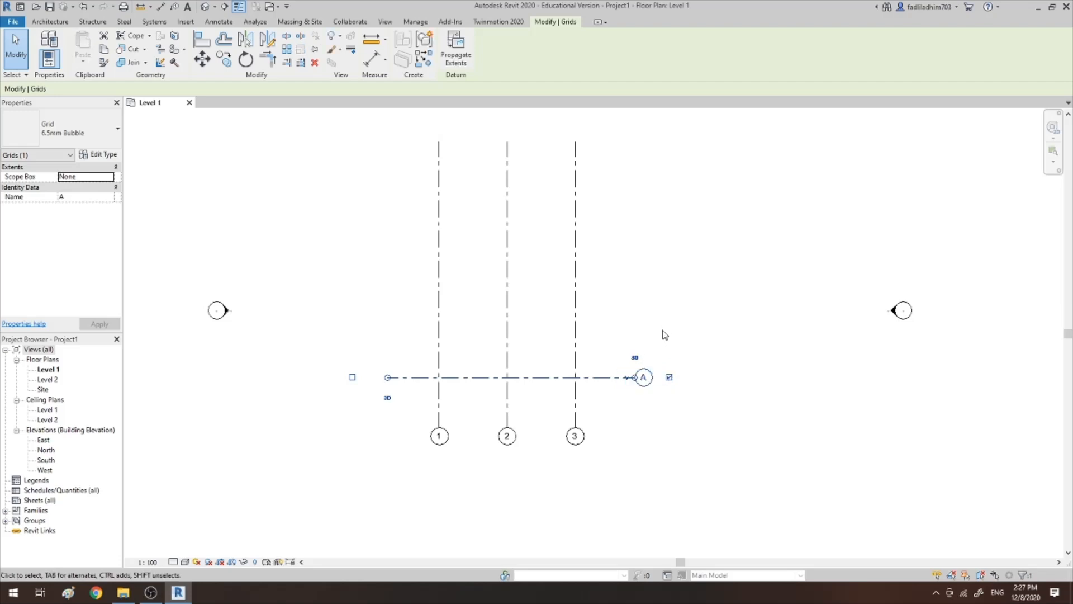
left_click(665, 330)
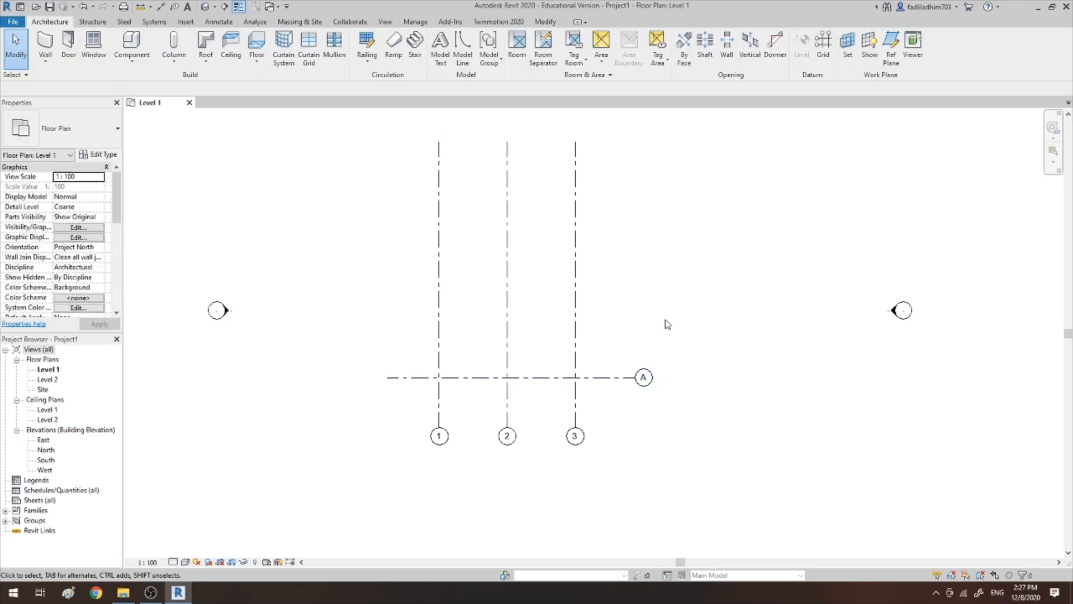
Add two horizontal grids above grid A by picking lines with an 8000 mm offset, each from the previous one
left_click(820, 48)
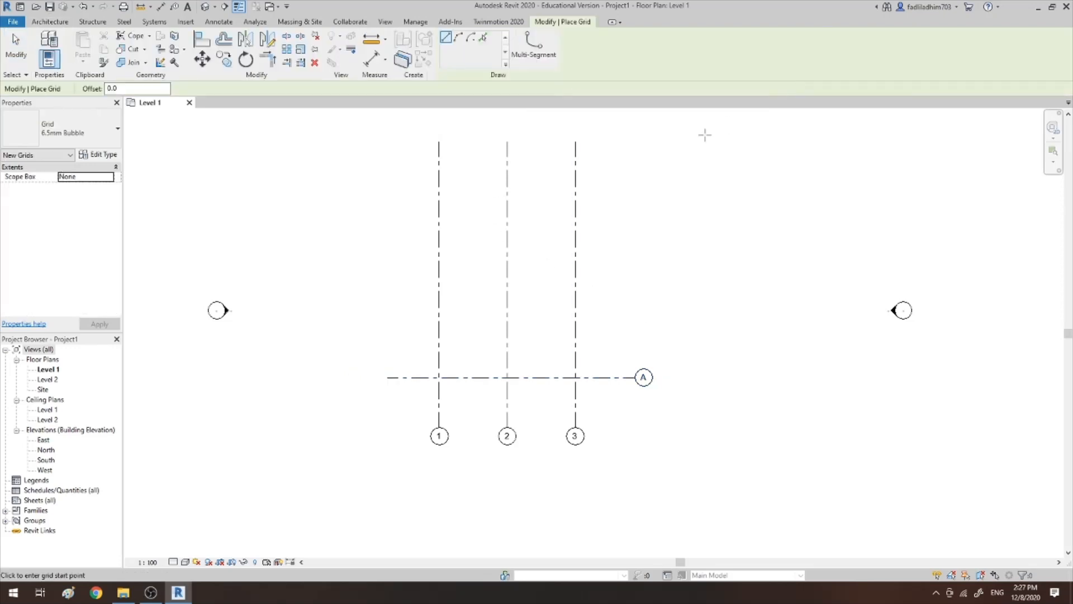
left_click(482, 39)
double_click(129, 88)
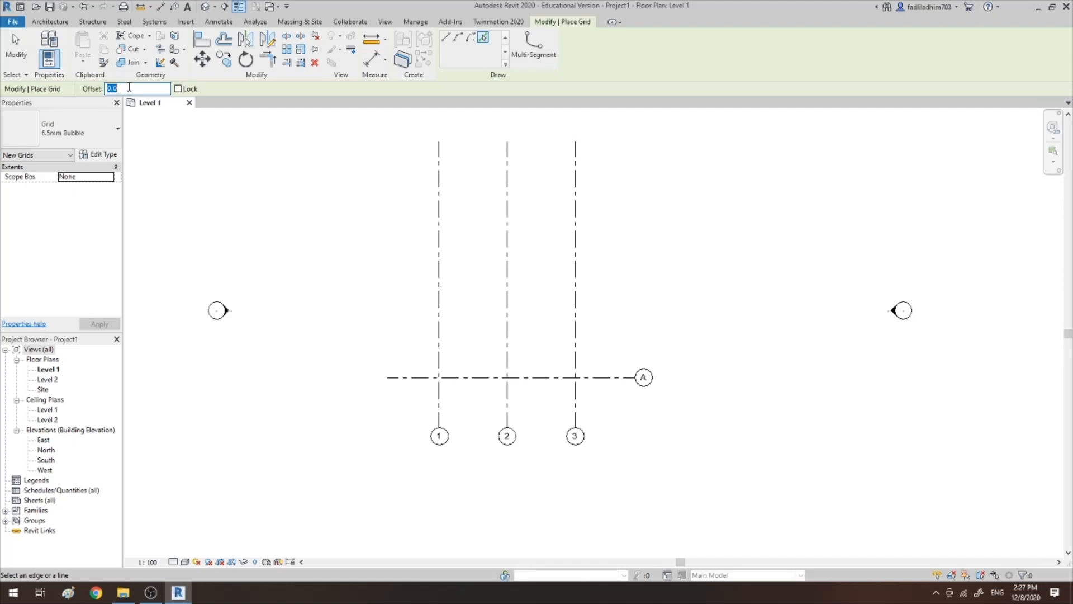
type("8000")
left_click(468, 378)
left_click(484, 268)
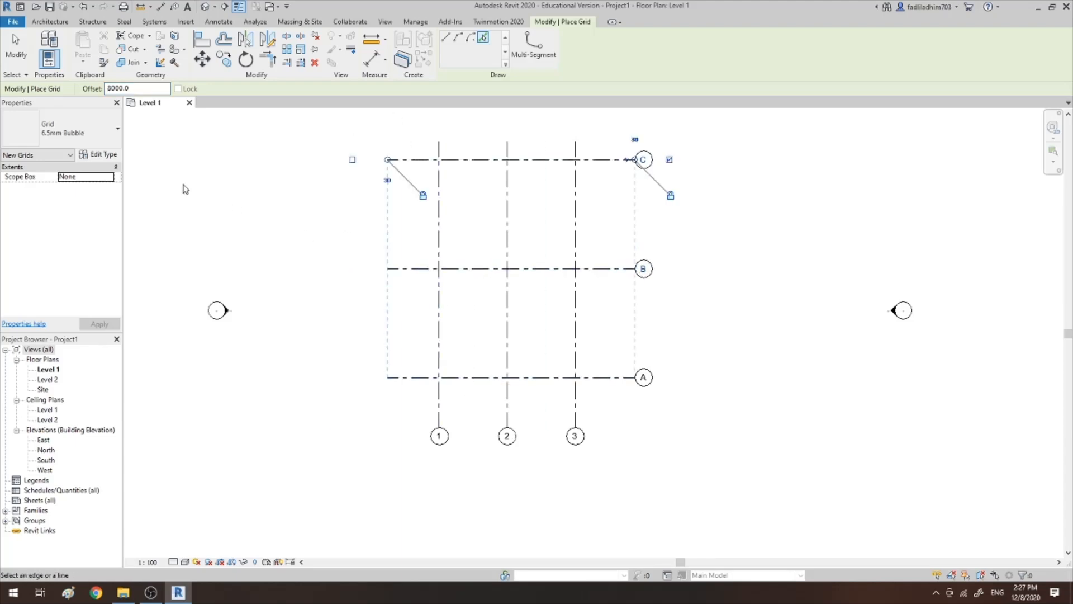
key("Escape")
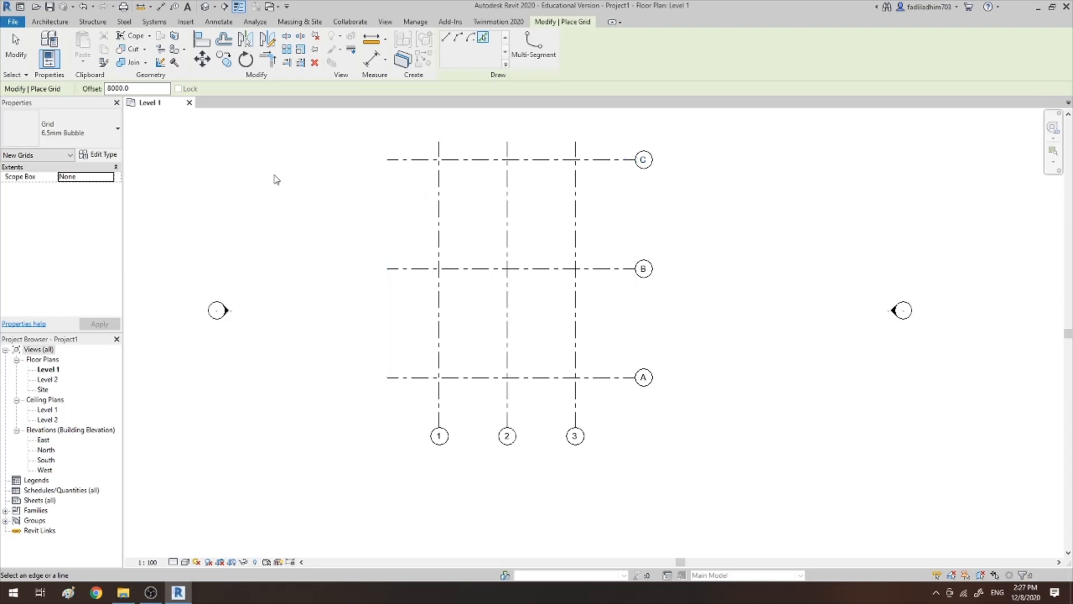
left_click(14, 37)
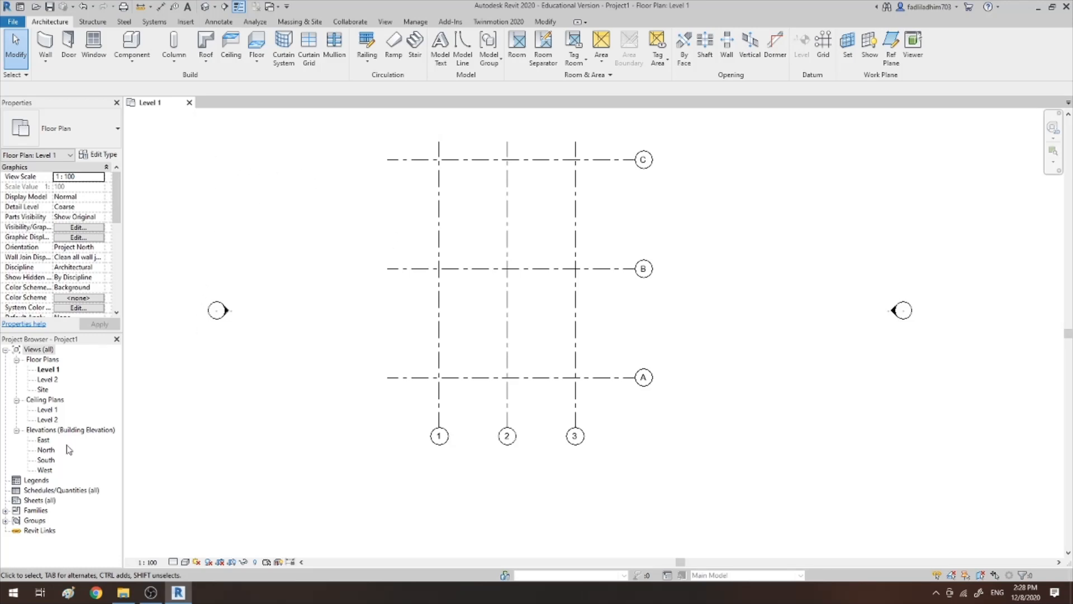
Check the grids and levels in the South elevation, and return to the Level 1 floor plan
left_click(46, 460)
double_click(45, 460)
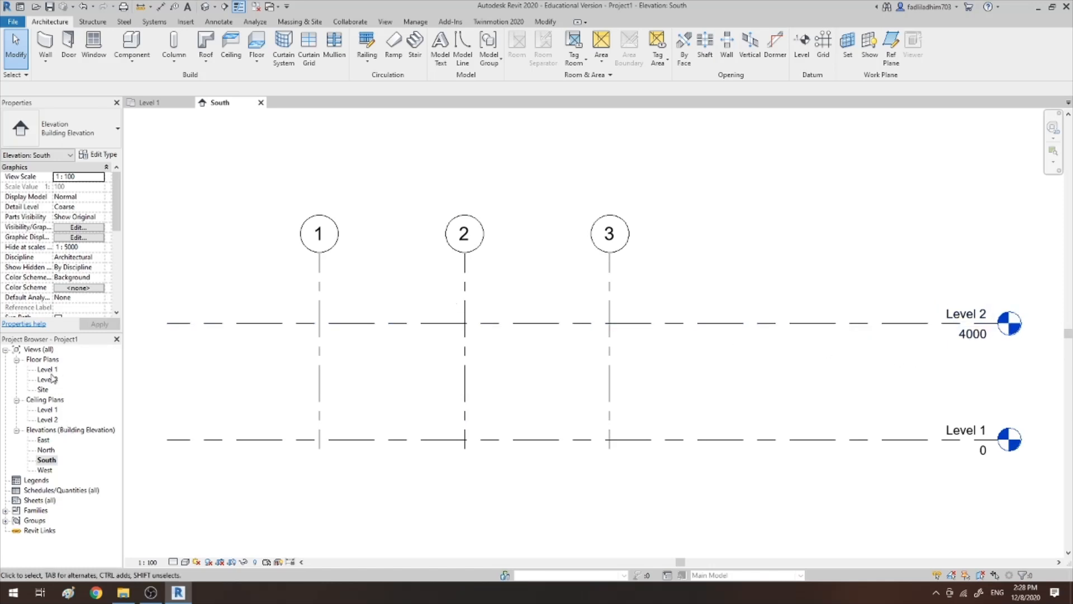
left_click(147, 103)
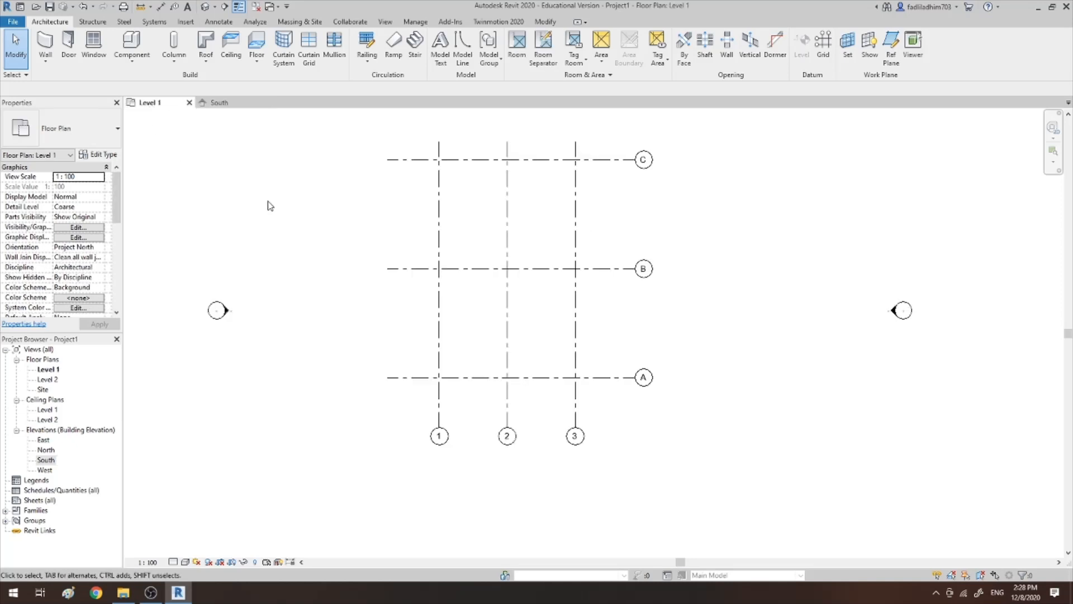
left_click(173, 46)
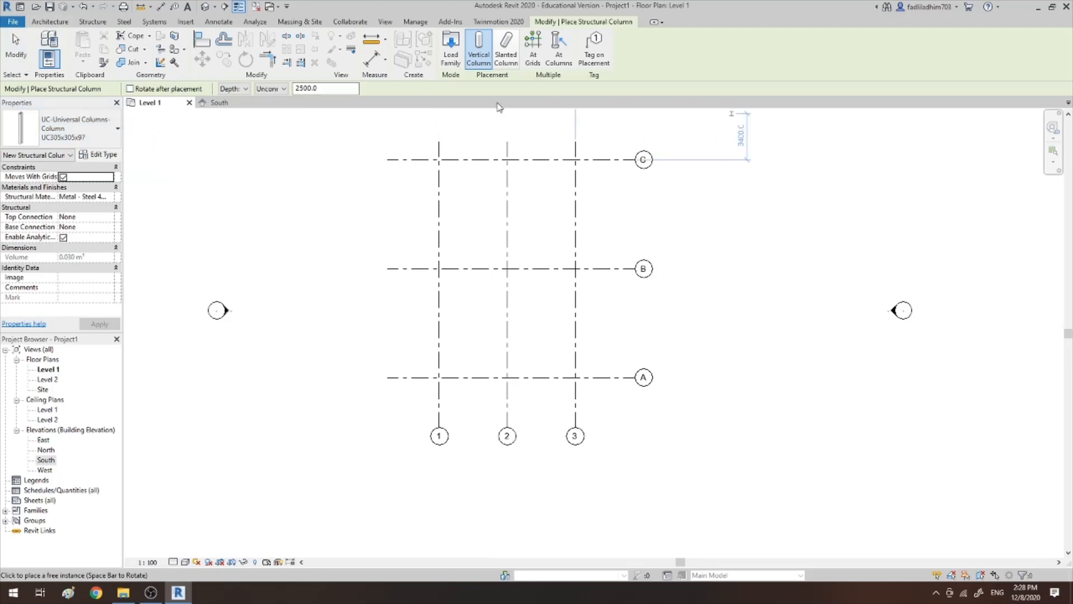
key("Escape")
key("Escape")
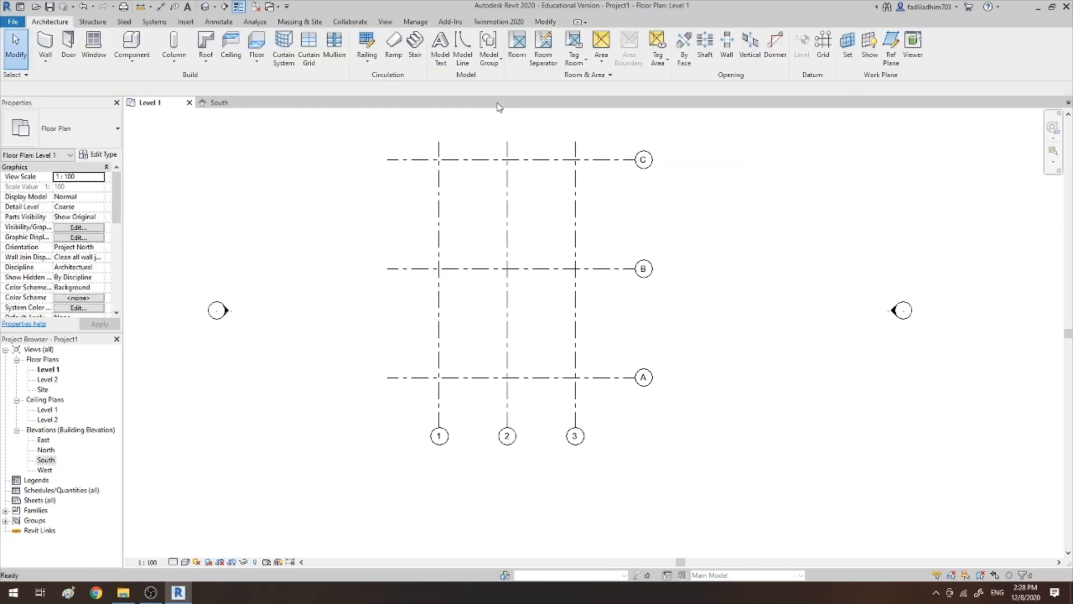
Start placing a vertical structural column in the Level 1 plan
left_click(175, 66)
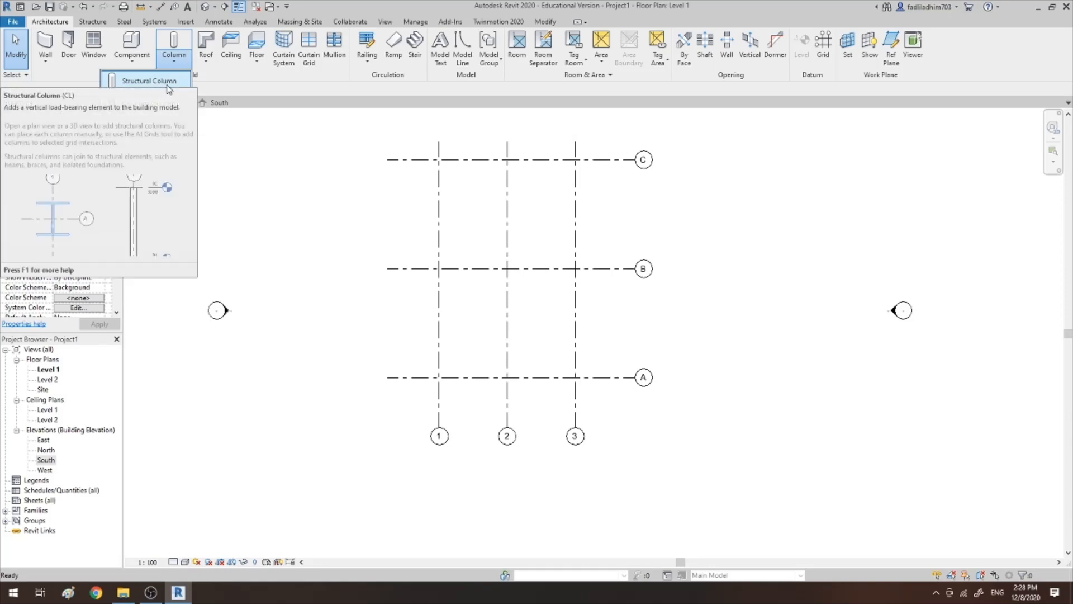
left_click(169, 89)
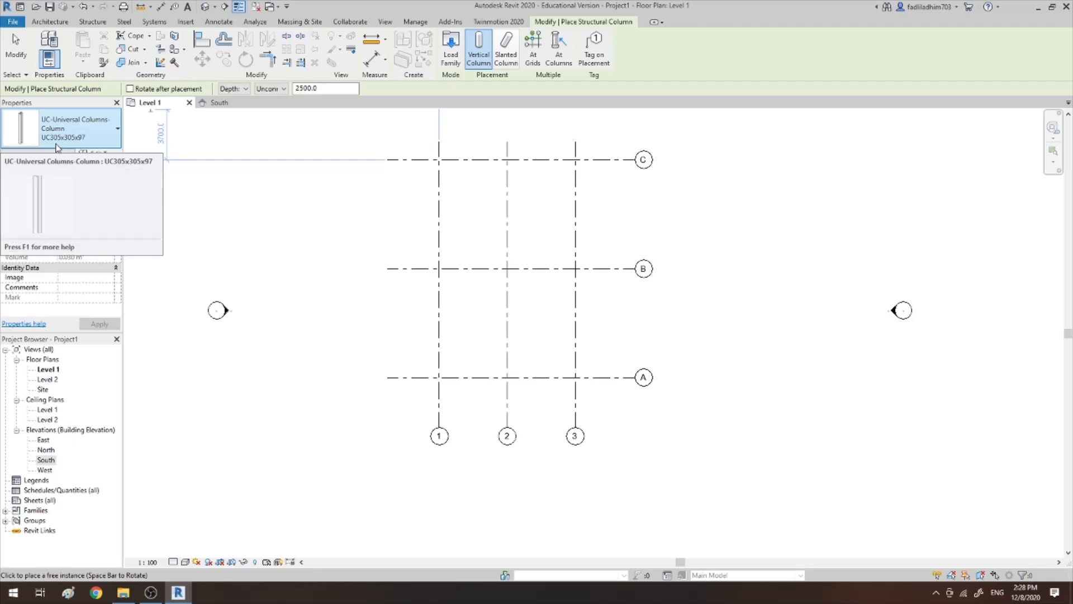
Open the UC-Universal Column-Column.rfa family from the Steel folder of the US Metric Structural Columns library
left_click(450, 48)
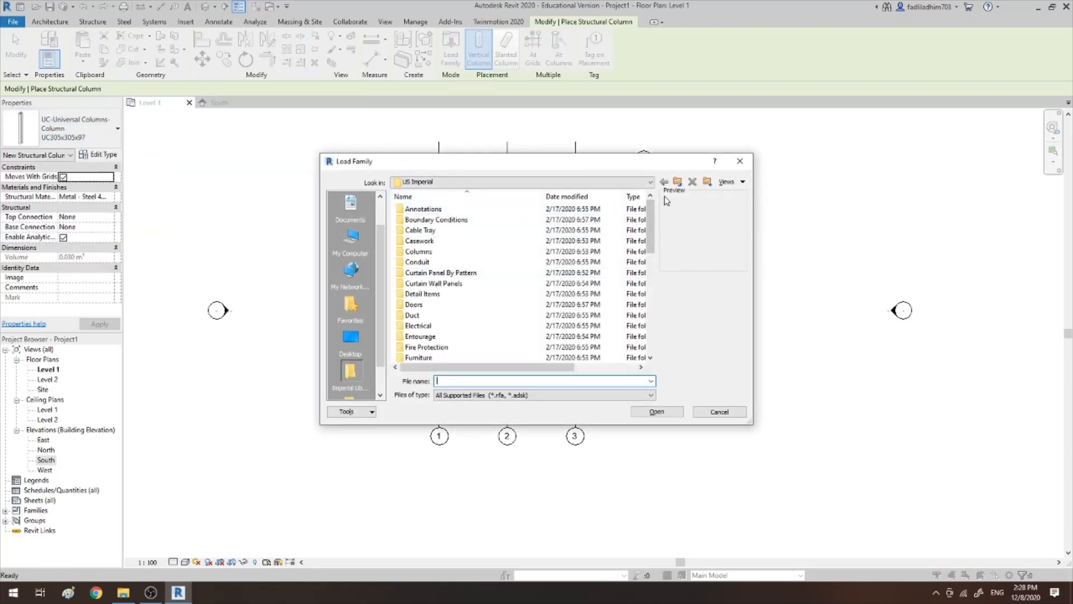
left_click(678, 182)
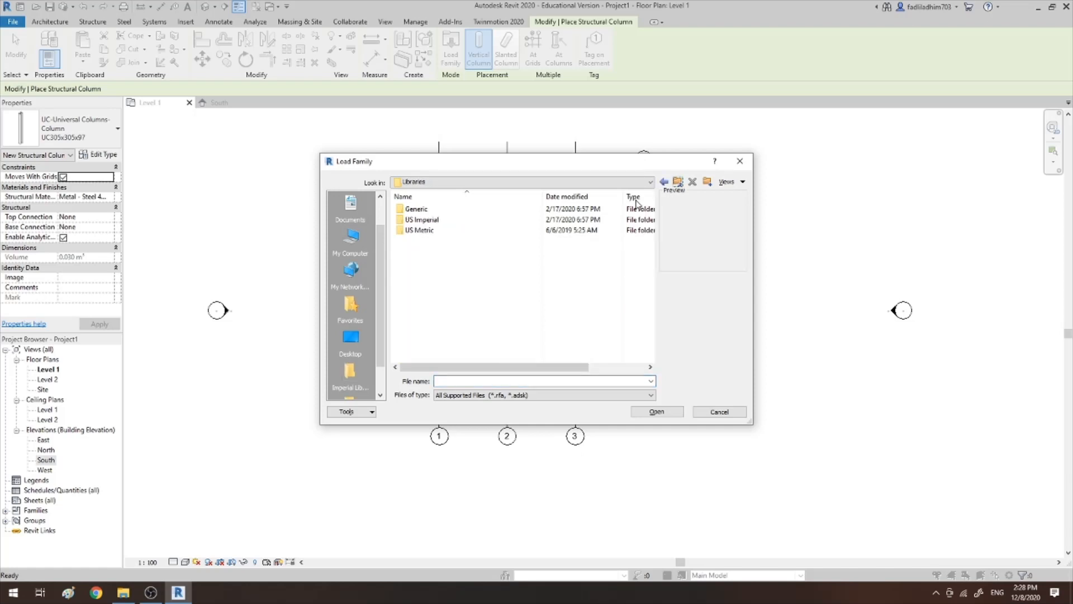
double_click(464, 233)
scroll(481, 252, "down", 3)
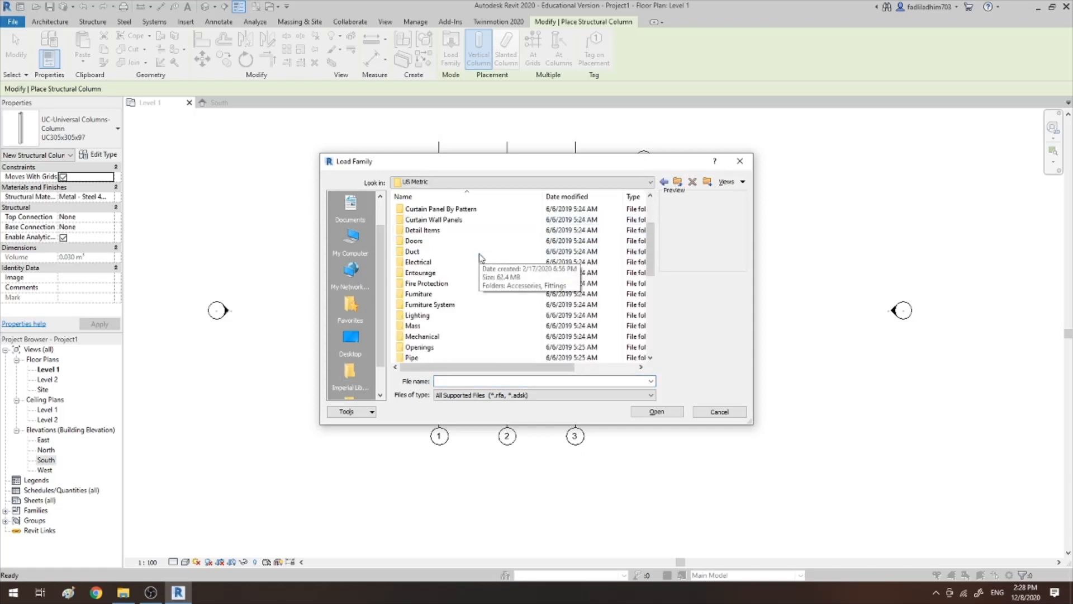
scroll(481, 258, "down", 5)
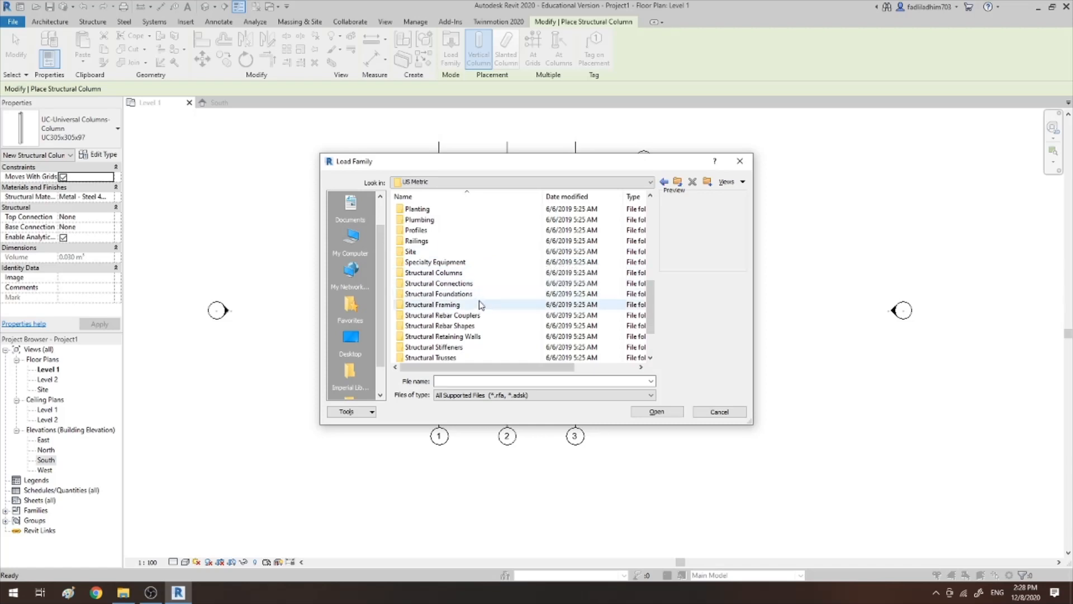
scroll(479, 304, "down", 2)
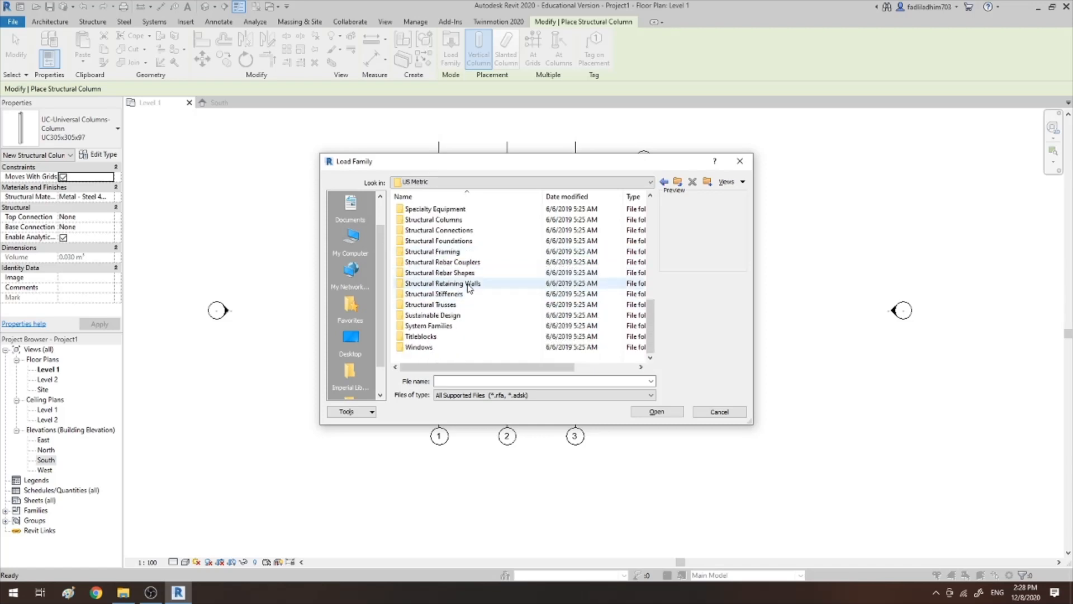
double_click(462, 220)
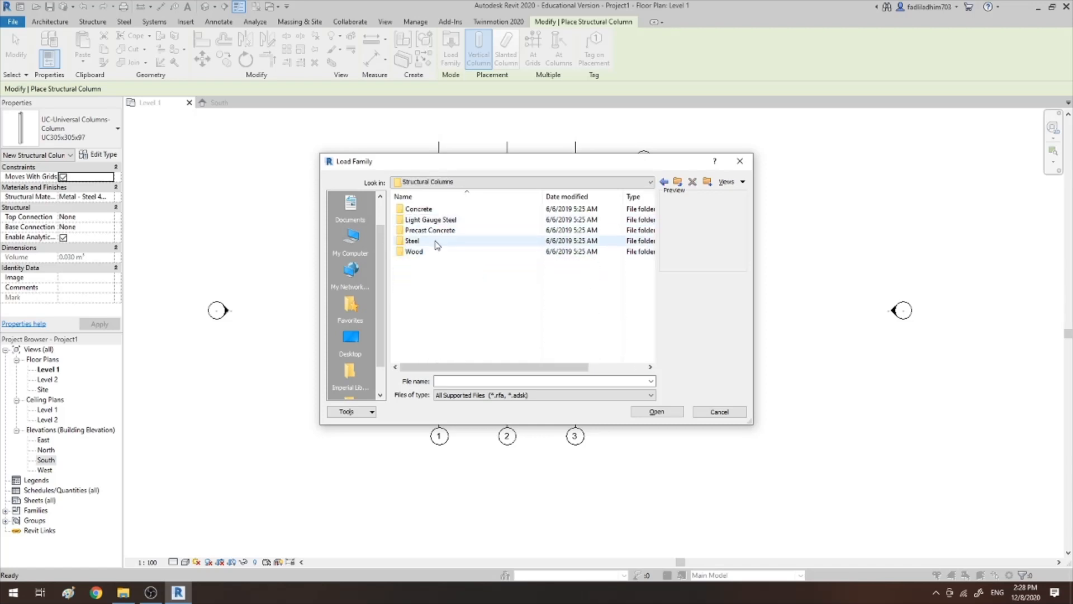
double_click(431, 241)
scroll(501, 276, "down", 2)
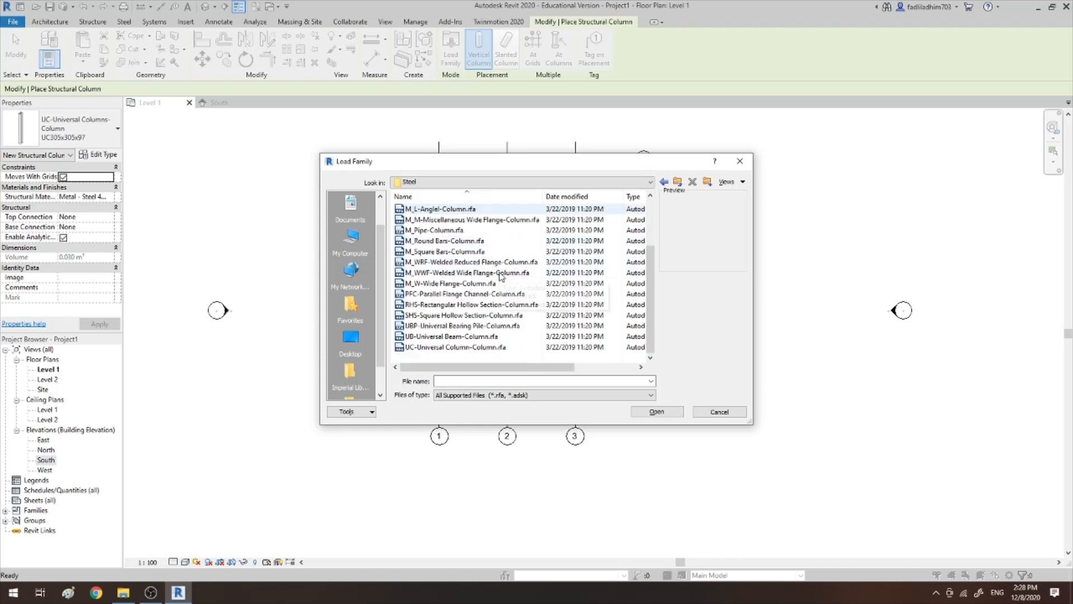
left_click(440, 348)
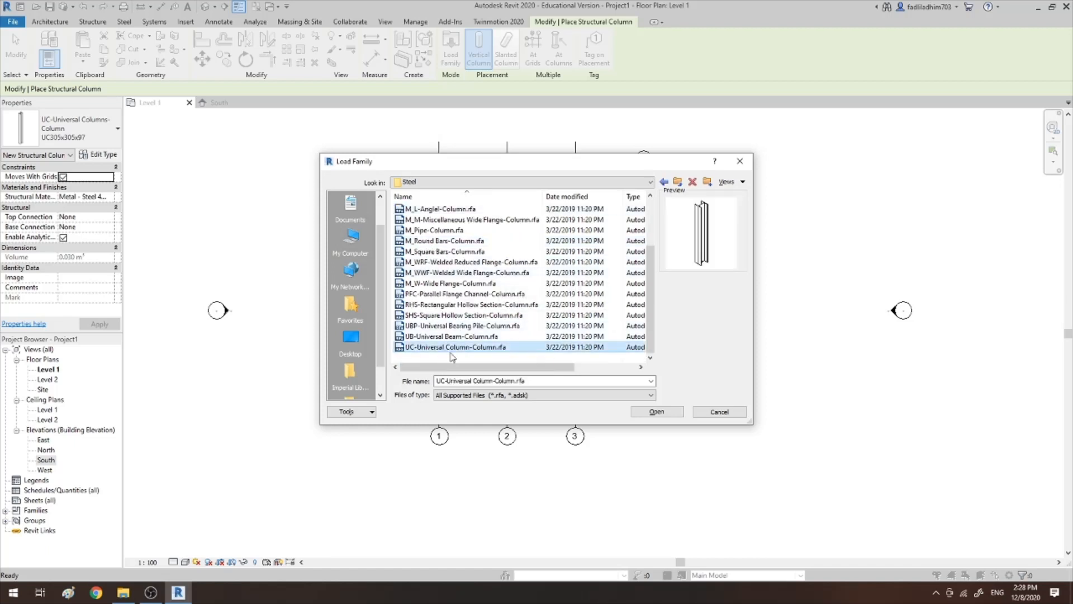
left_click(657, 411)
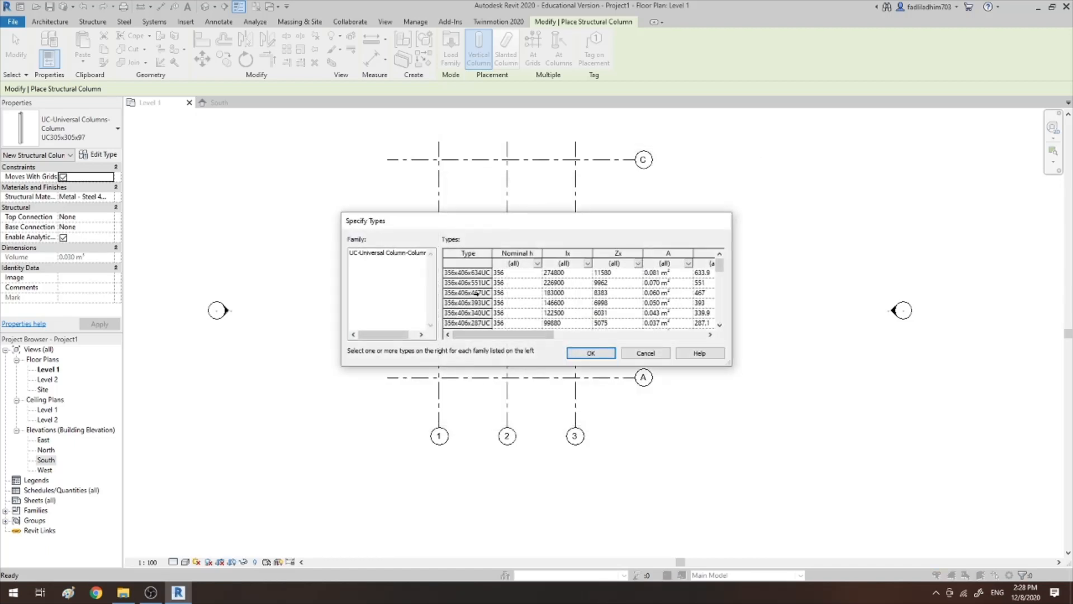
Look through the universal column sizes in the type list, and cancel loading the family
scroll(476, 293, "down", 5)
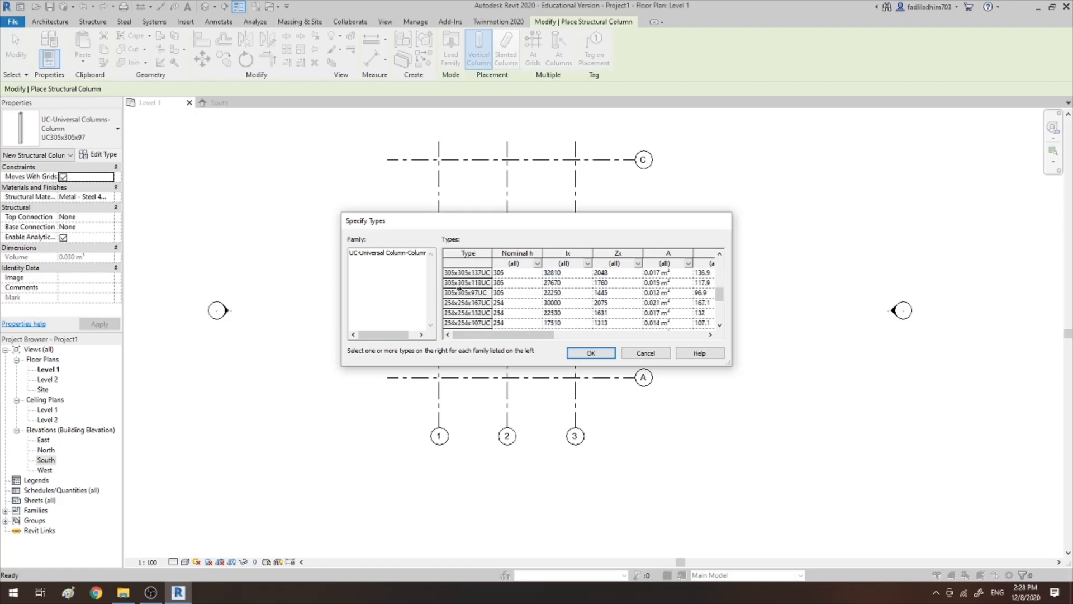
scroll(460, 291, "up", 1)
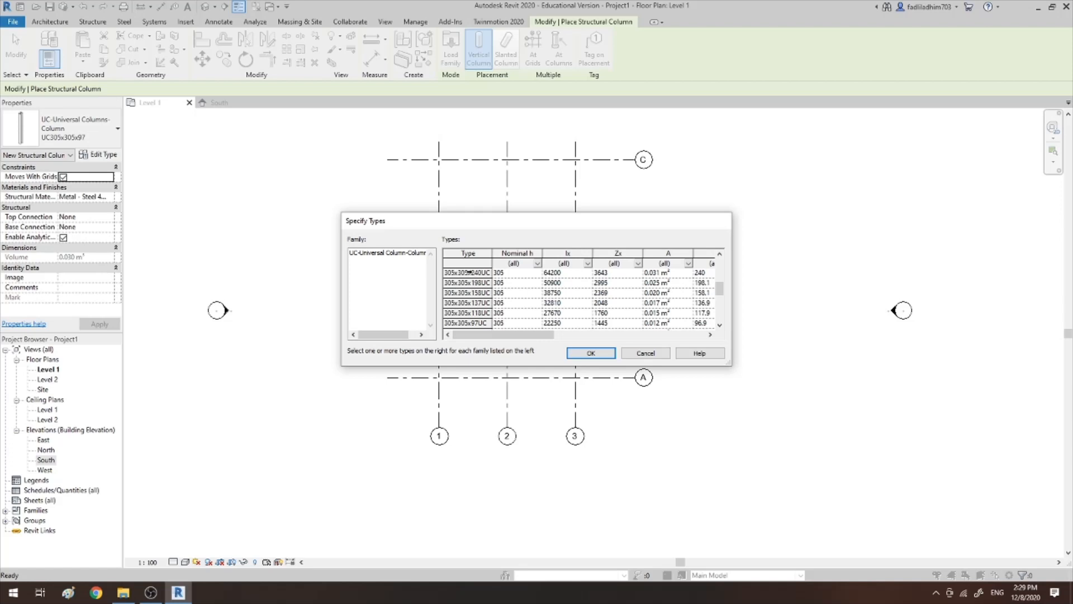
scroll(476, 300, "down", 3)
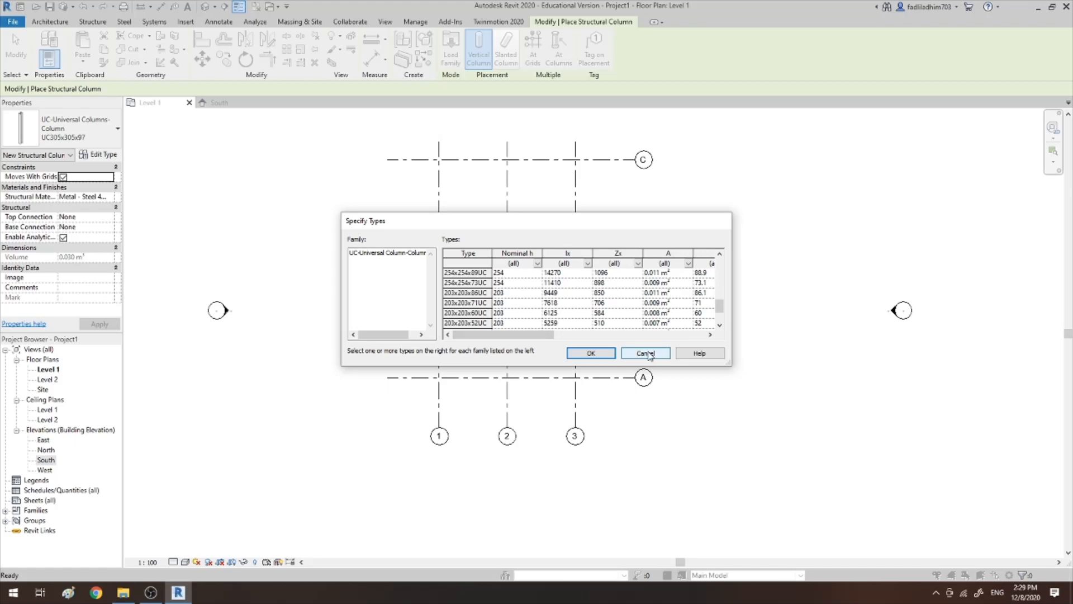
left_click(646, 353)
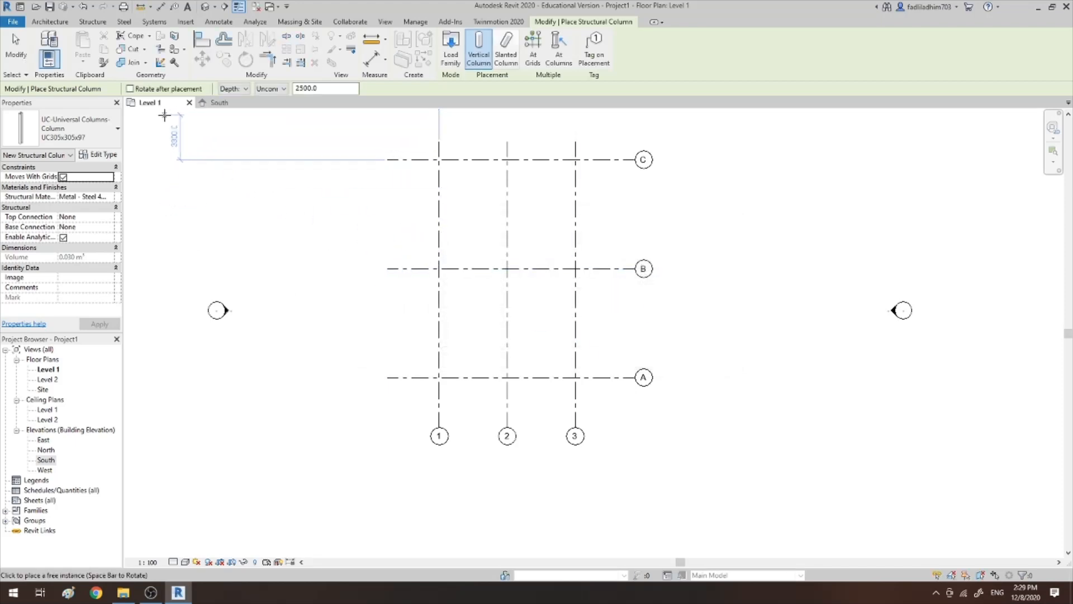
Set the column to extend by height up to Level 2 and enable rotation after placement
left_click(228, 90)
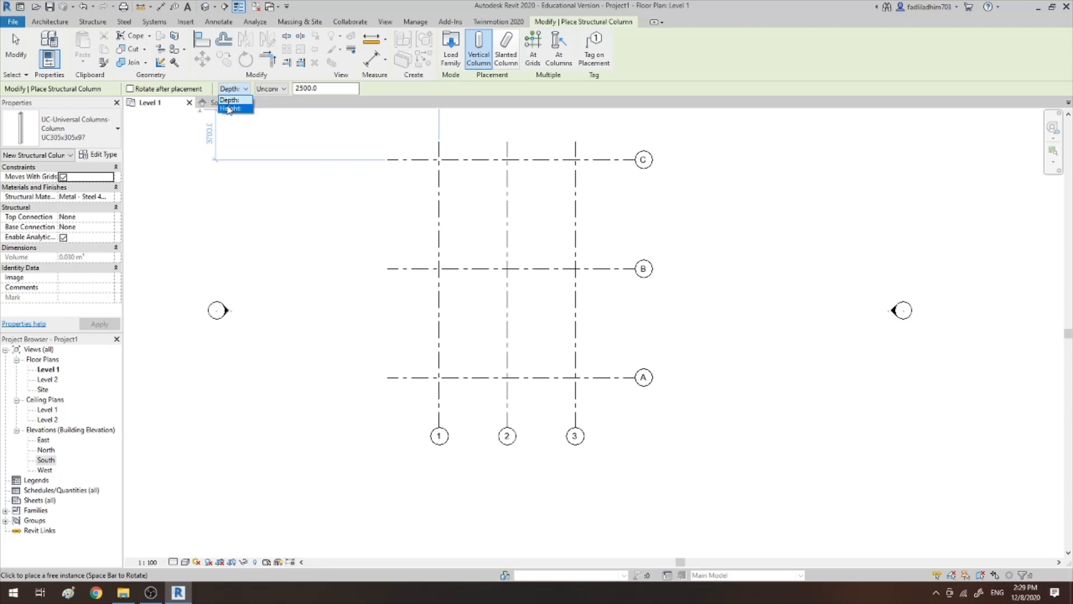
left_click(229, 109)
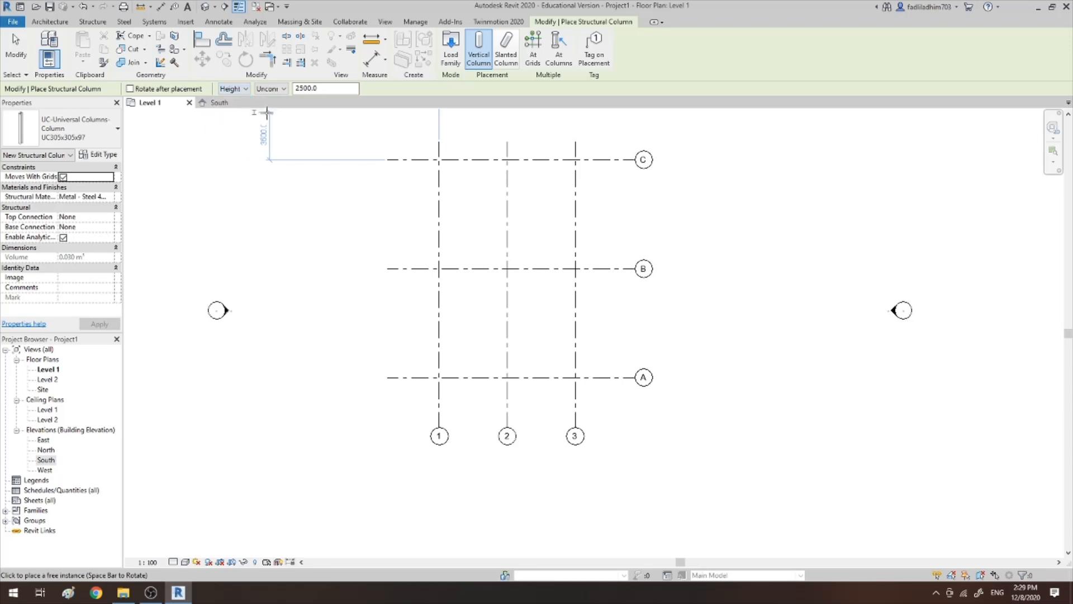
left_click(270, 89)
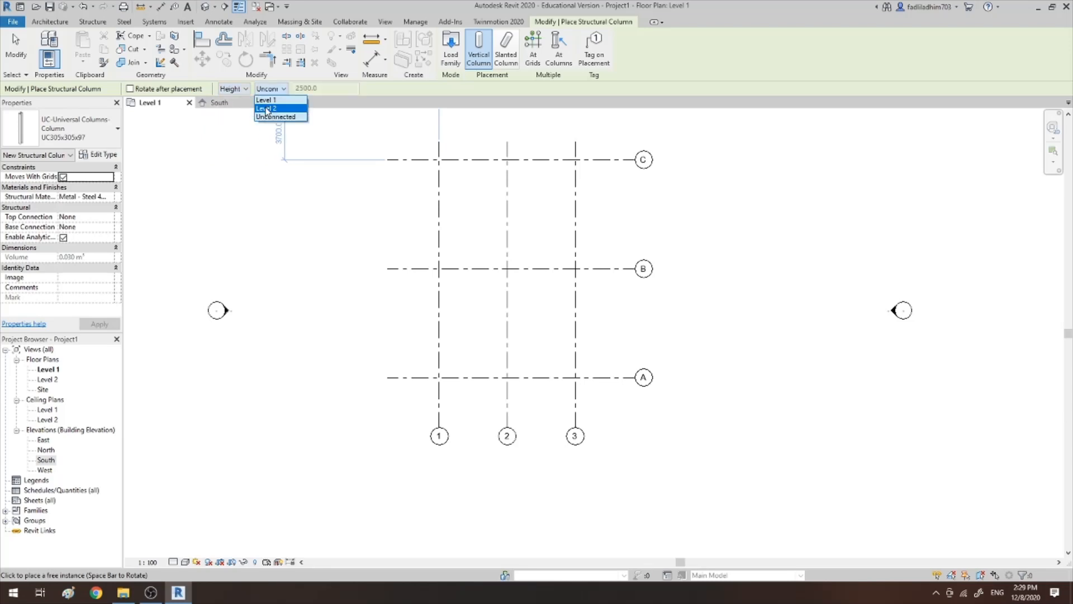
left_click(266, 109)
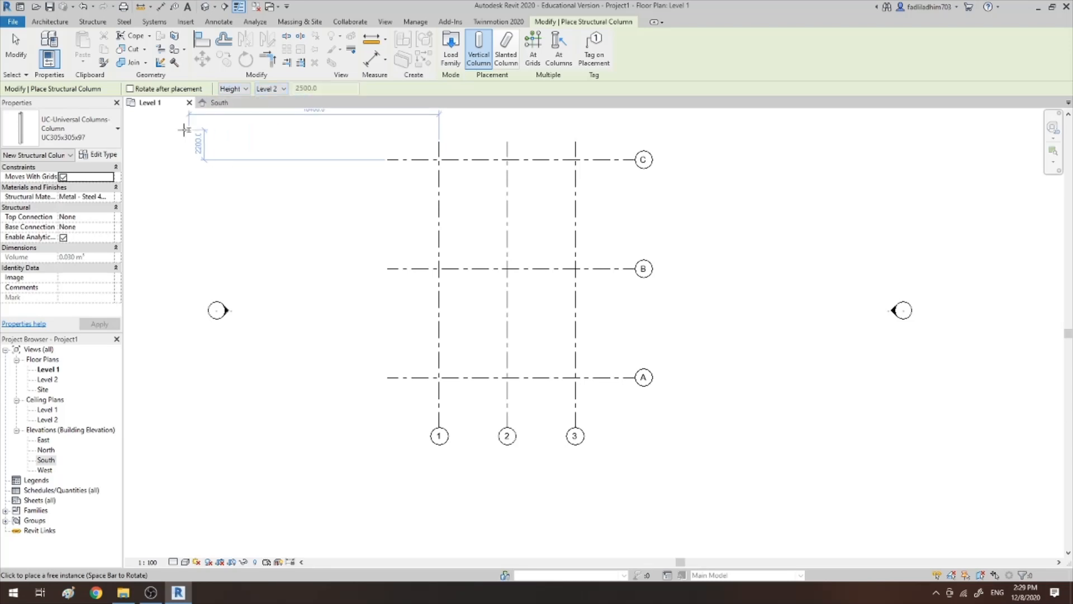
left_click(129, 89)
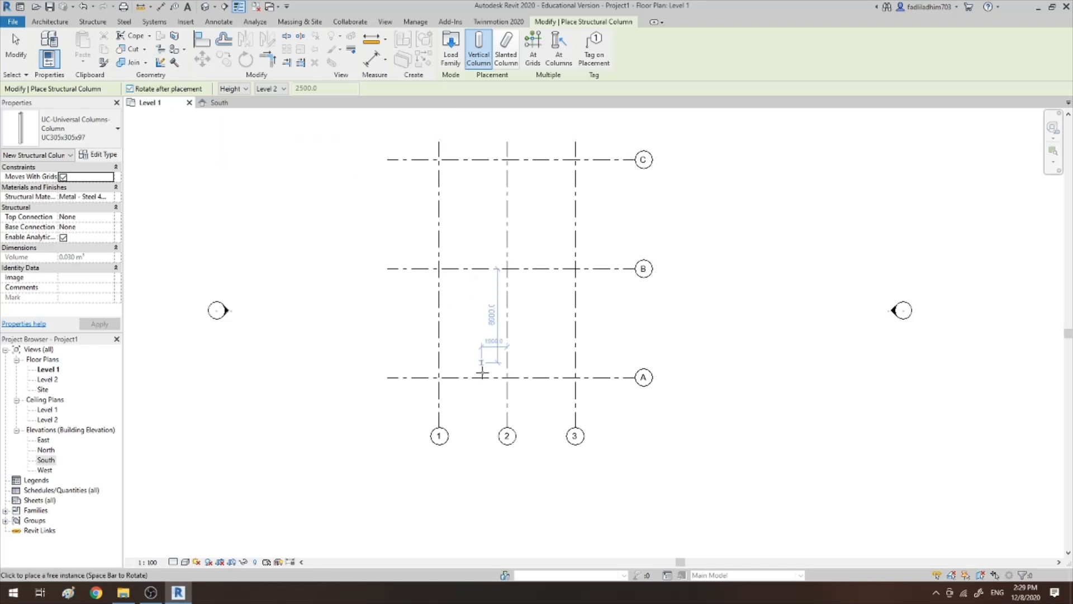
Place UC305x305x97 columns at the intersections of grid A with grids 1 and 3, rotating each 90 degrees
scroll(447, 386, "up", 6)
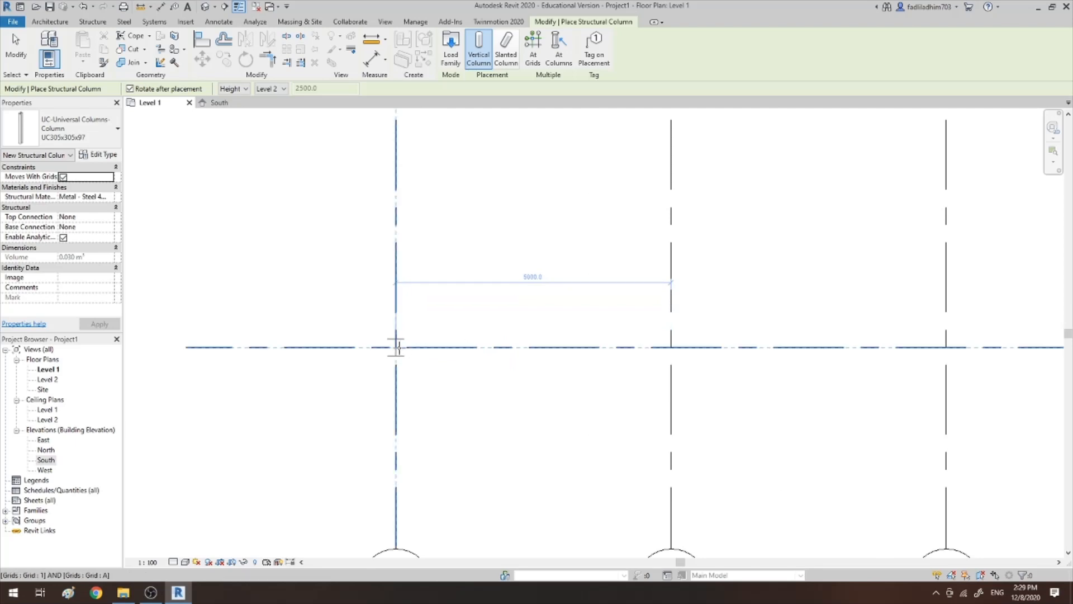
left_click(396, 347)
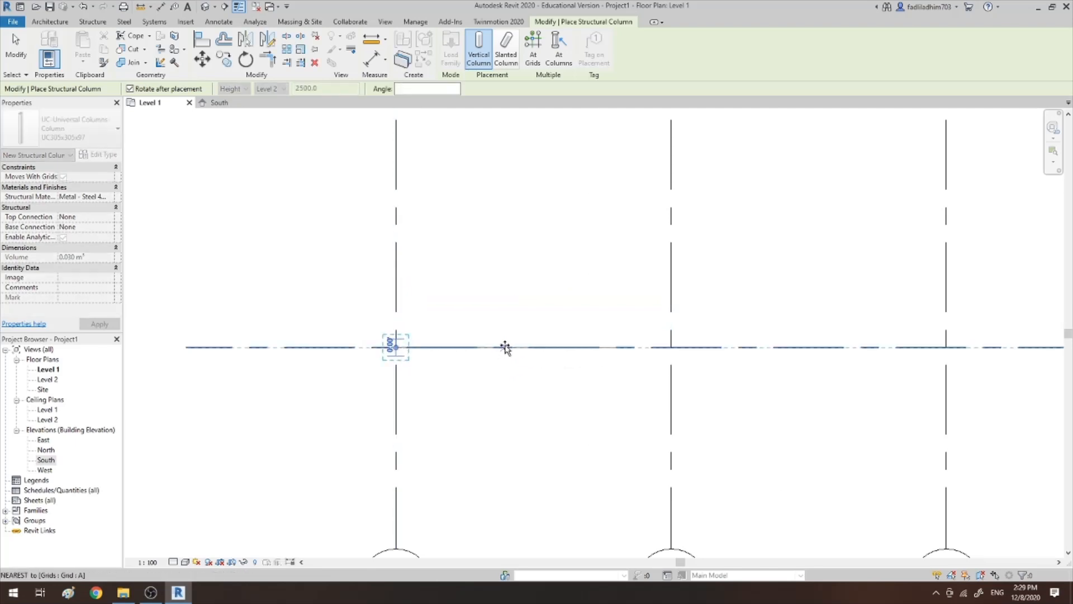
left_click(395, 446)
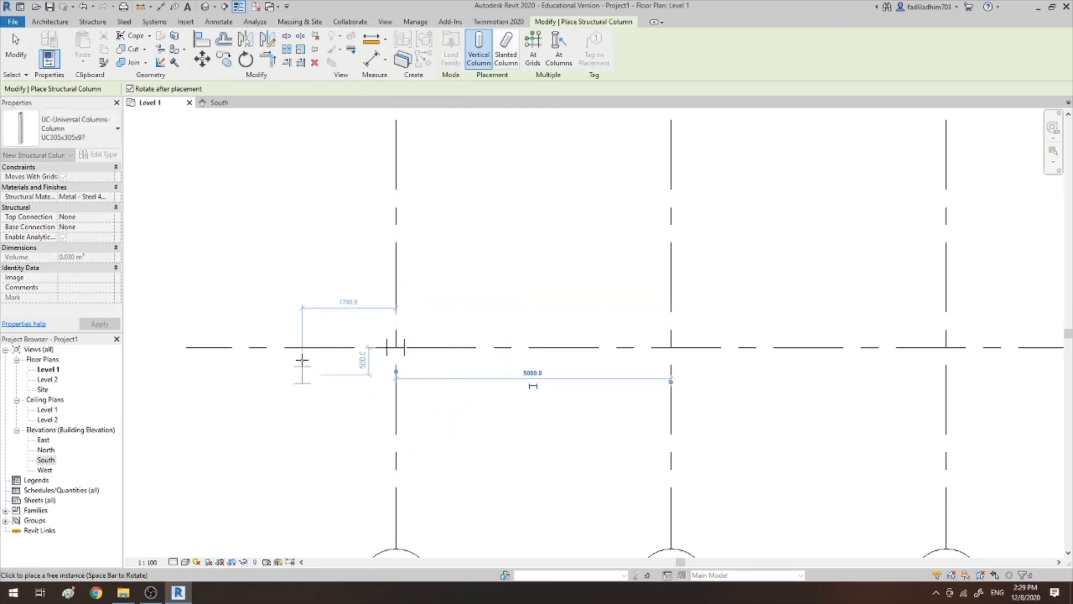
scroll(304, 357, "down", 3)
scroll(607, 366, "up", 2)
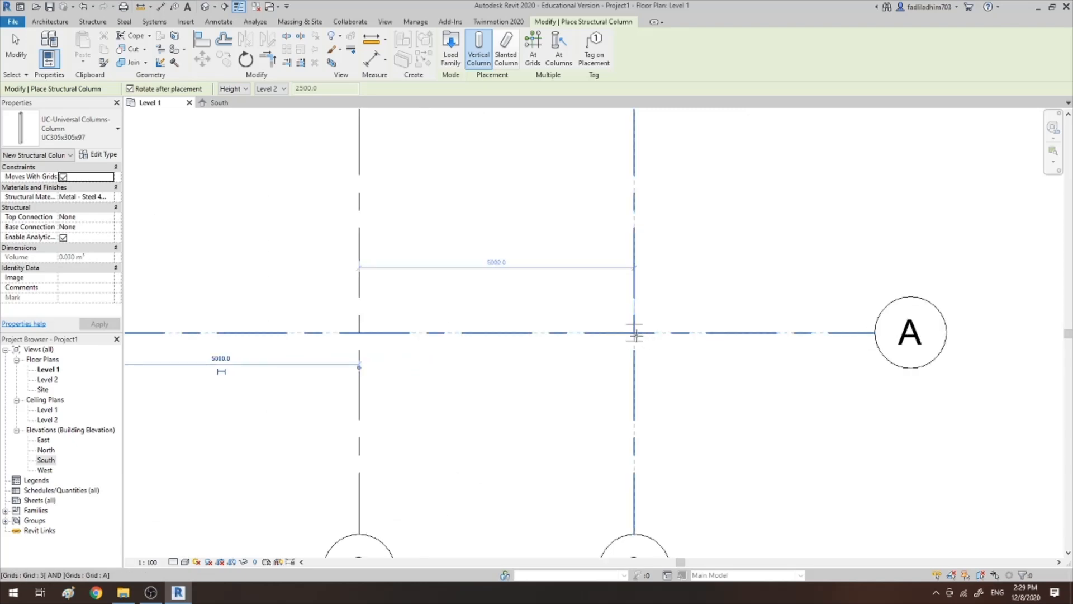
left_click(635, 333)
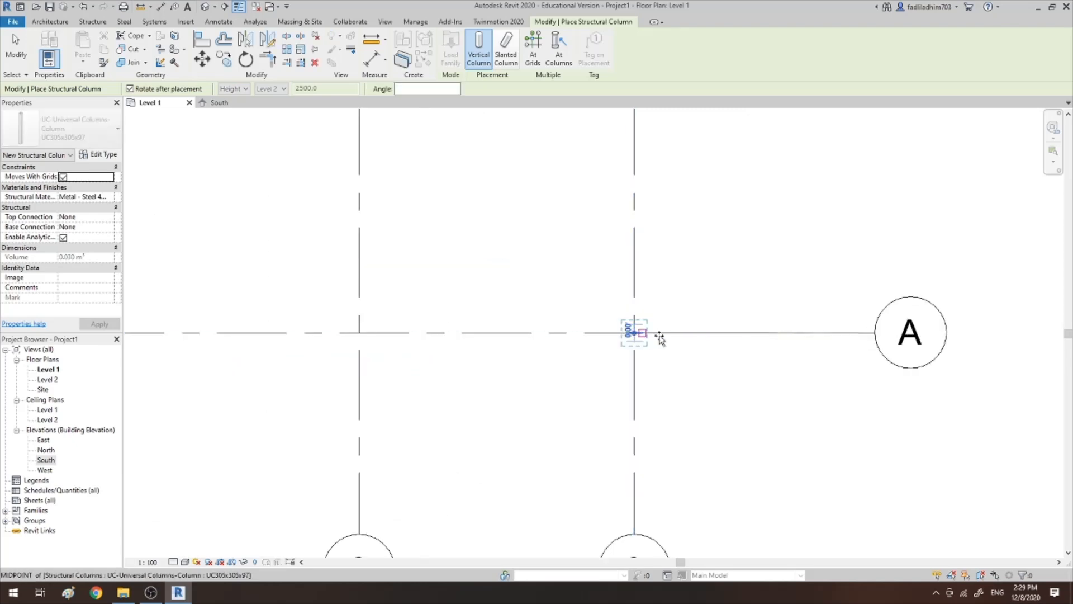
left_click(633, 430)
scroll(566, 300, "down", 2)
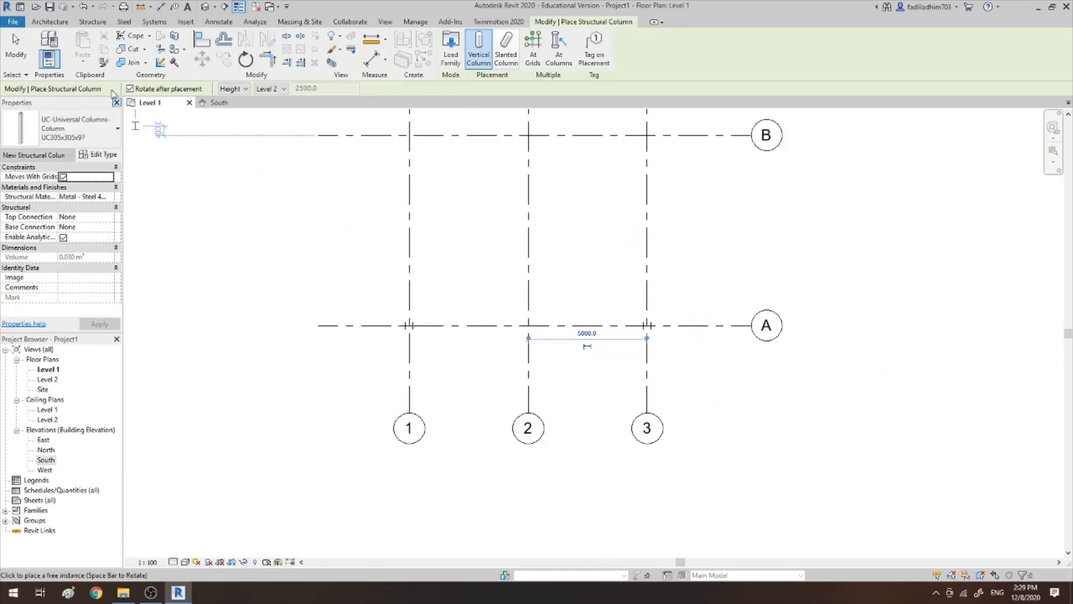
Start the Beam tool and open the UB-Universal Beam.rfa family from the US Metric Structural Framing Steel folder
left_click(93, 22)
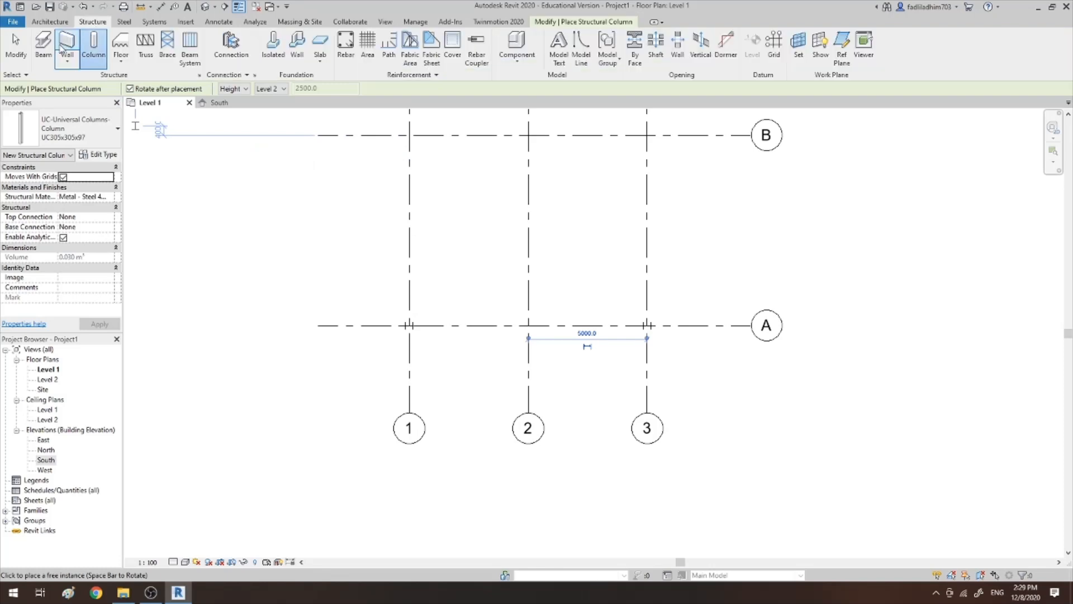
left_click(40, 45)
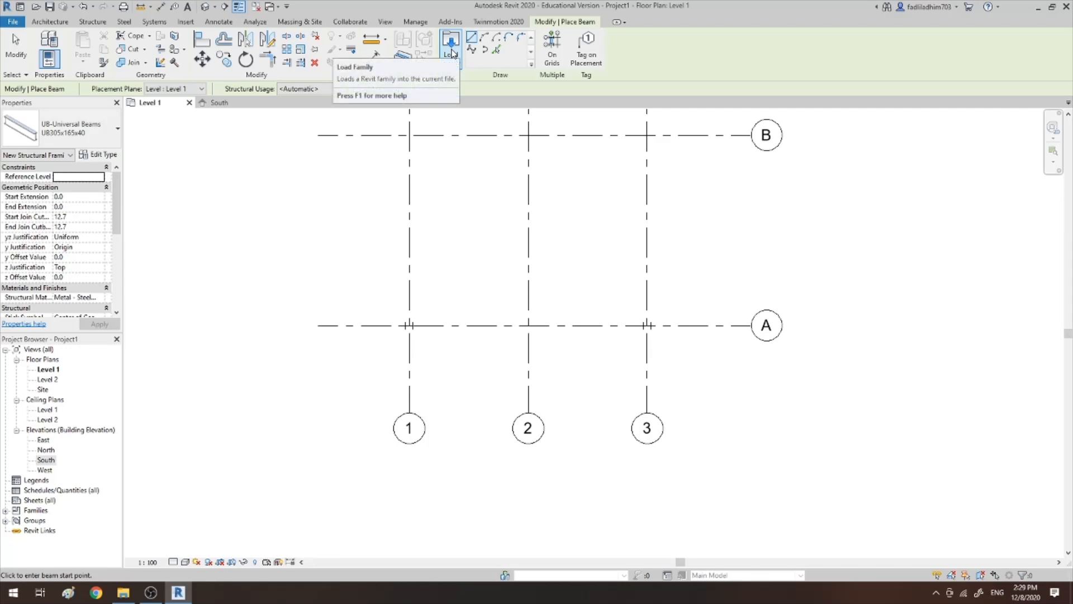
left_click(451, 51)
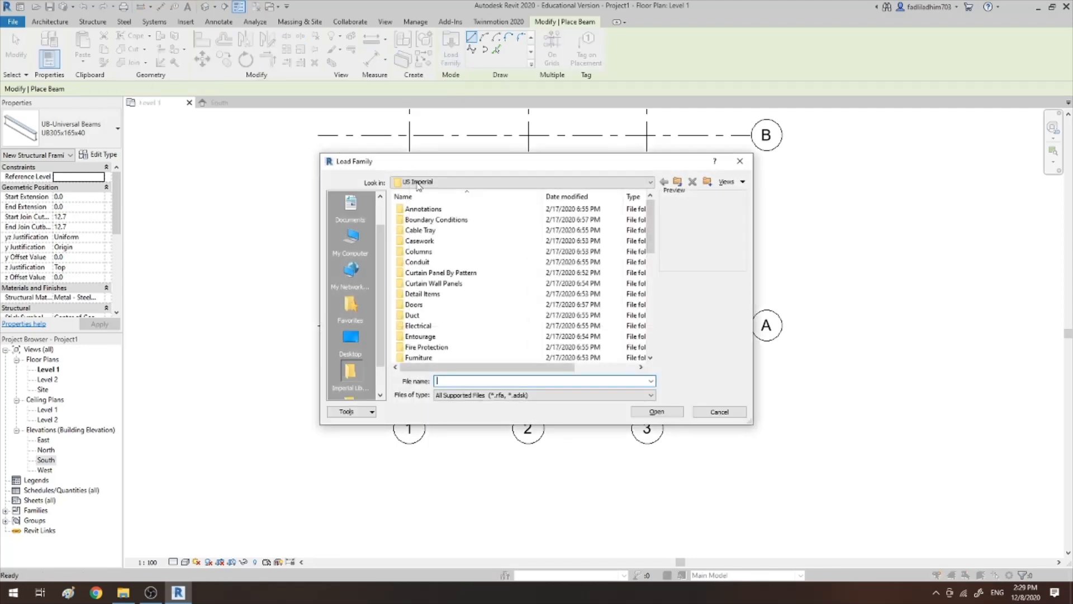
left_click(678, 182)
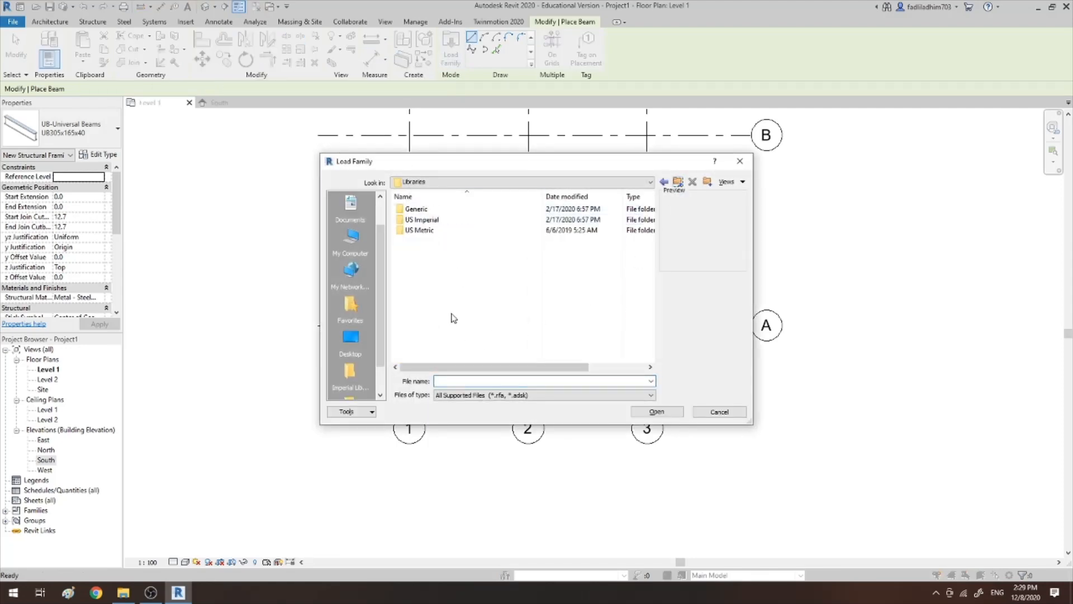
double_click(441, 232)
scroll(481, 313, "down", 8)
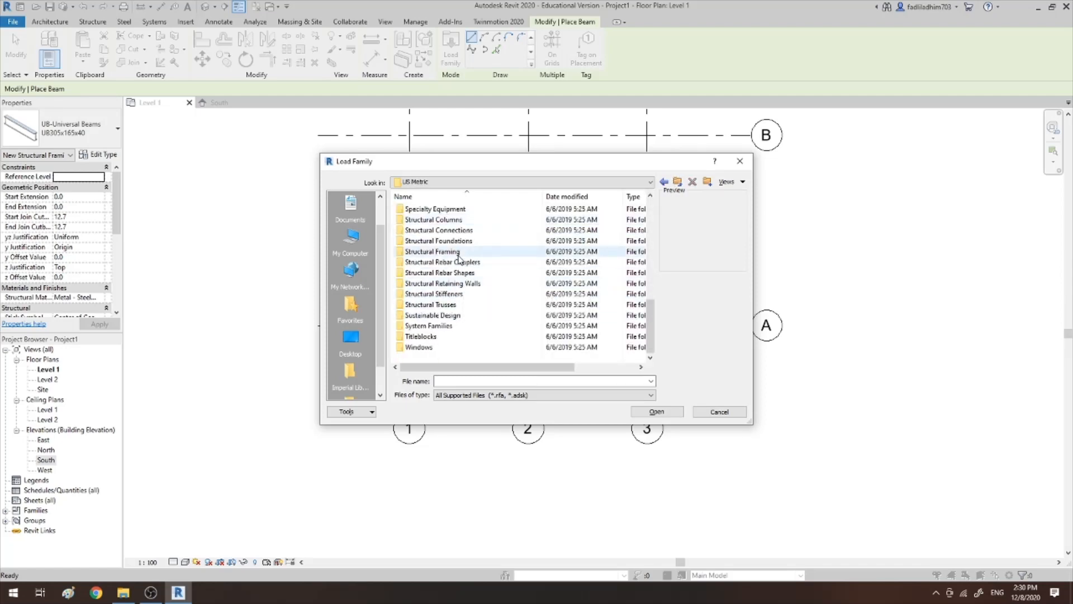
double_click(458, 253)
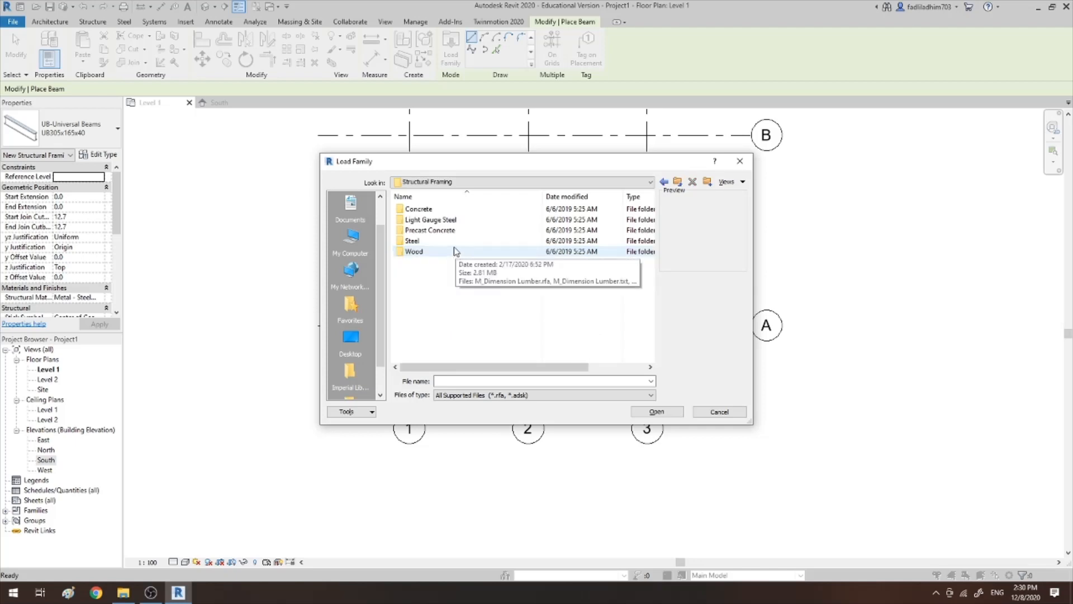
double_click(452, 242)
scroll(454, 246, "down", 9)
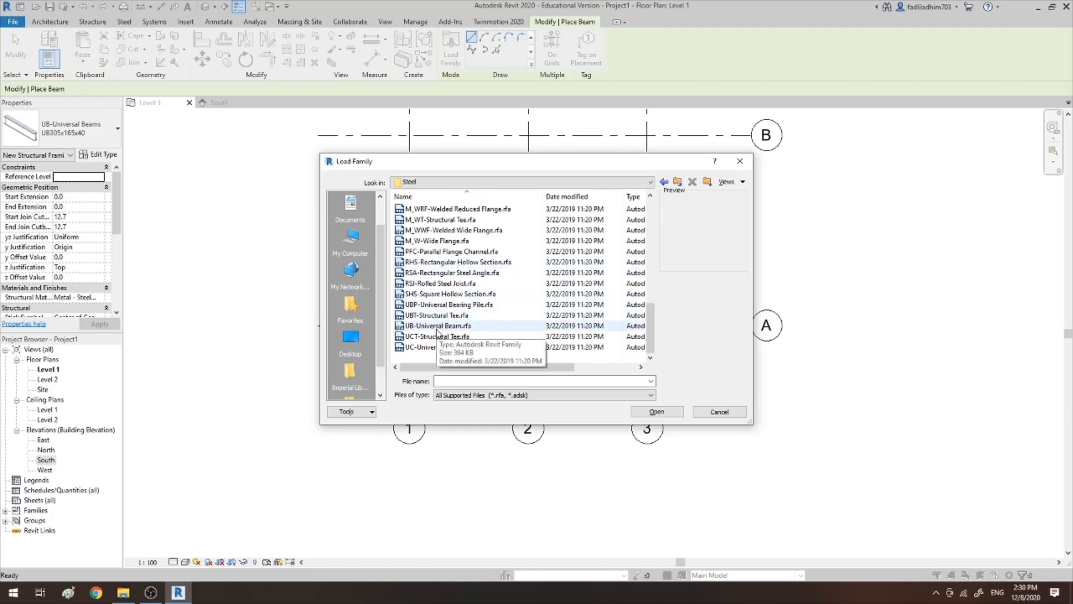
left_click(437, 326)
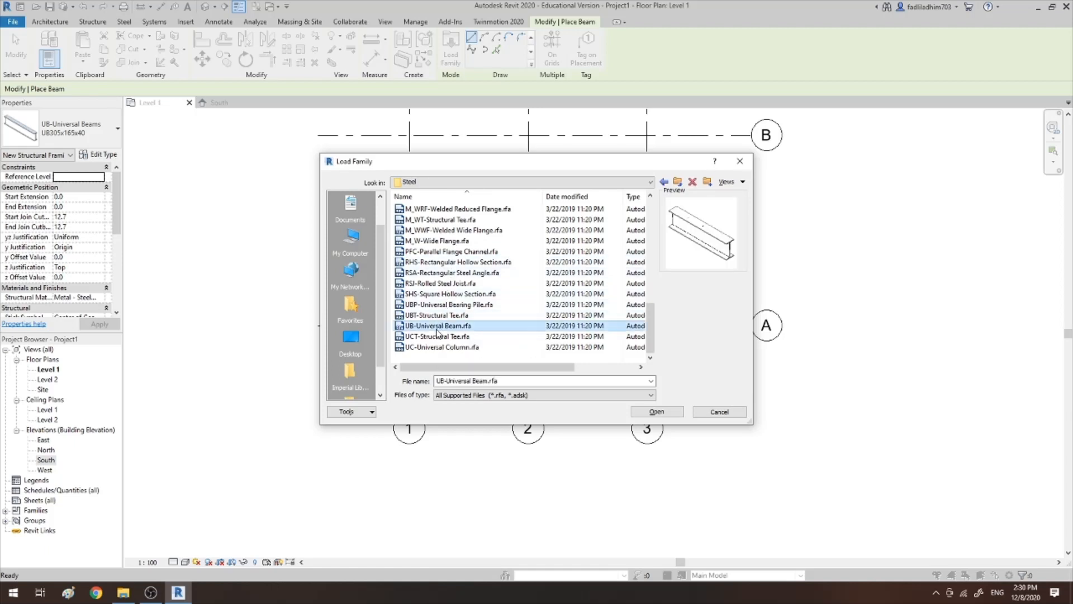
left_click(651, 412)
Load the 127x76x13UB beam type, and choose UB305x165x40 as the beam type to place
scroll(501, 288, "down", 18)
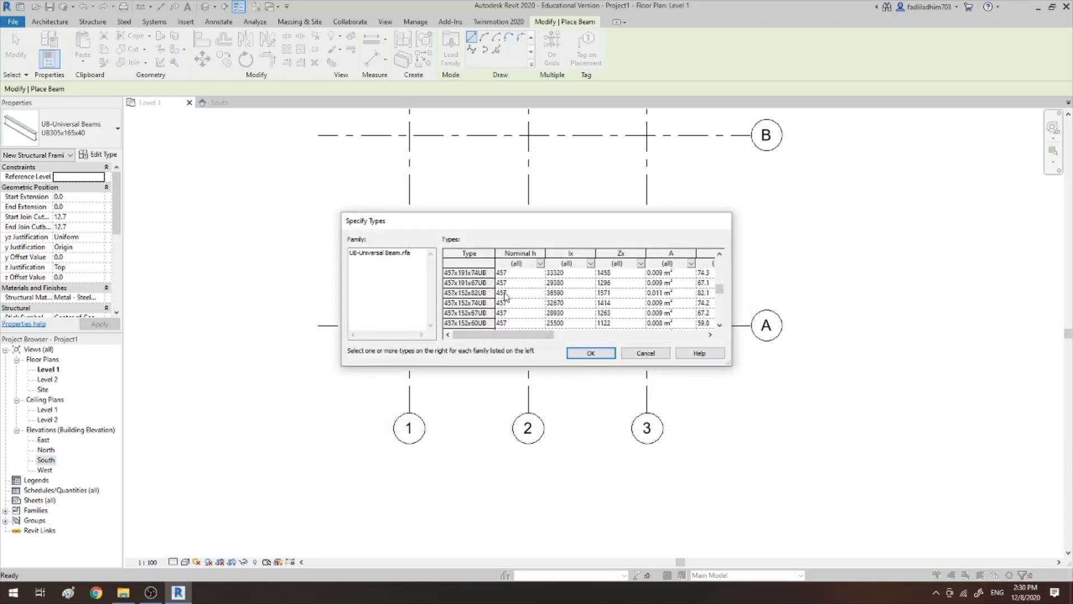
scroll(501, 295, "down", 8)
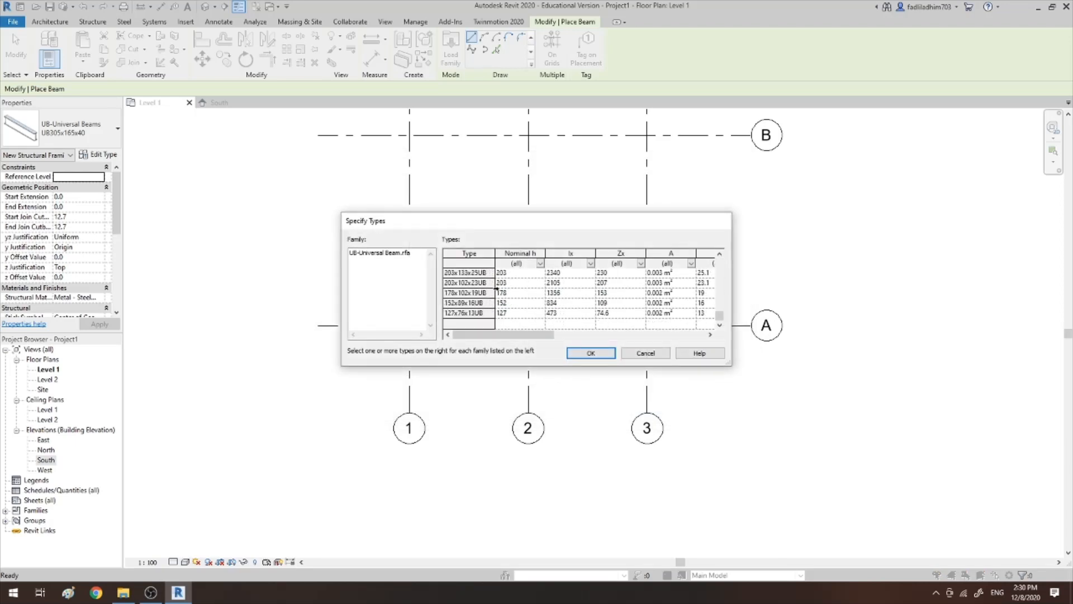
left_click(464, 314)
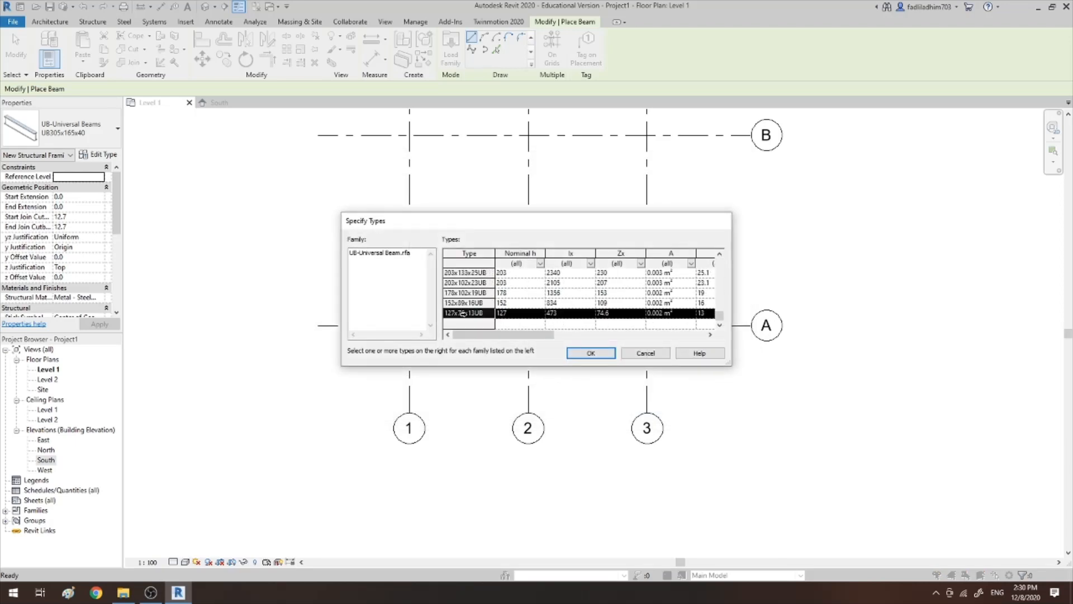
left_click(591, 354)
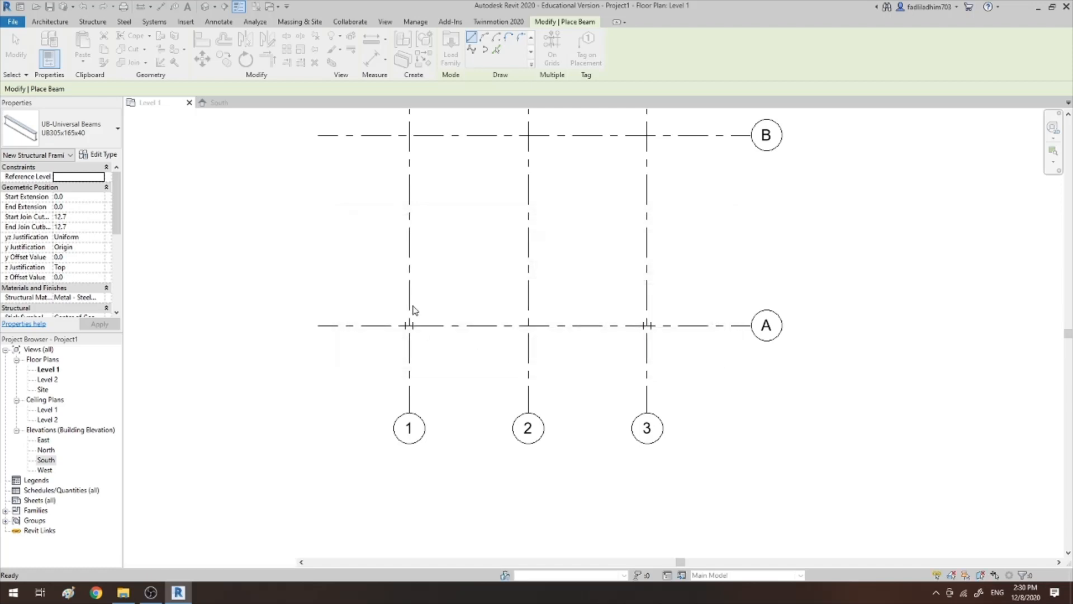
left_click(92, 146)
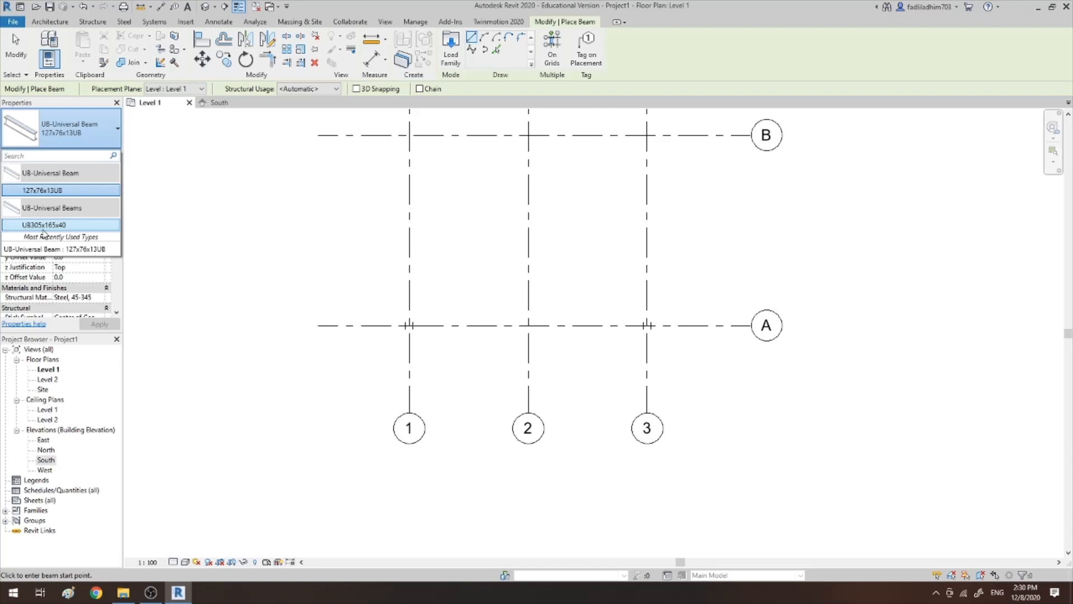
left_click(43, 224)
Draw UB305x165x40 beams along grid A on Level 1, from grid 1 to grid 2 and from grid 3 to grid 2
scroll(414, 324, "up", 5)
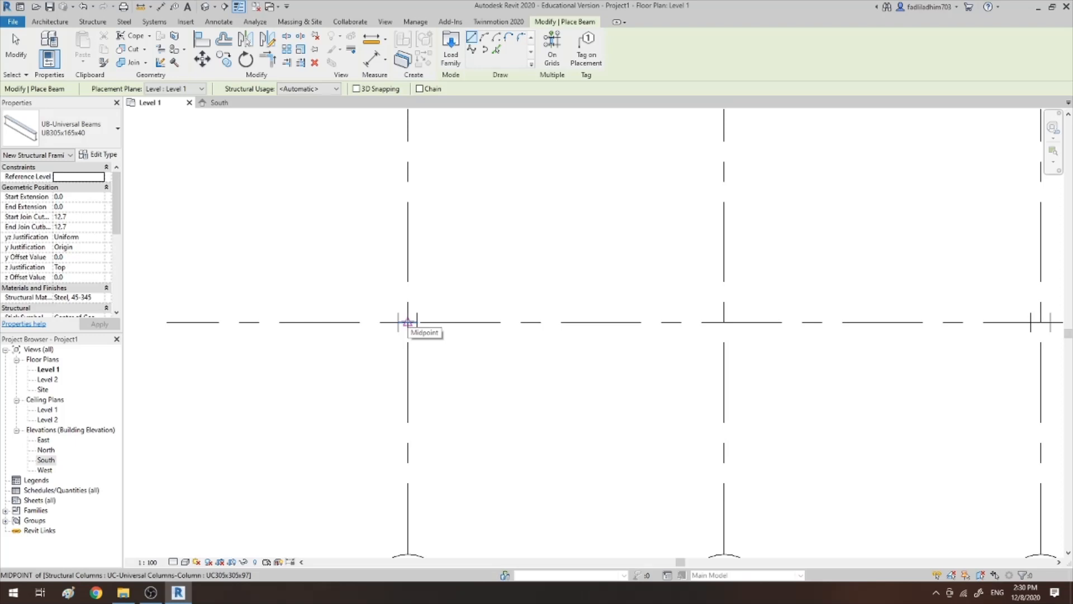
left_click(408, 322)
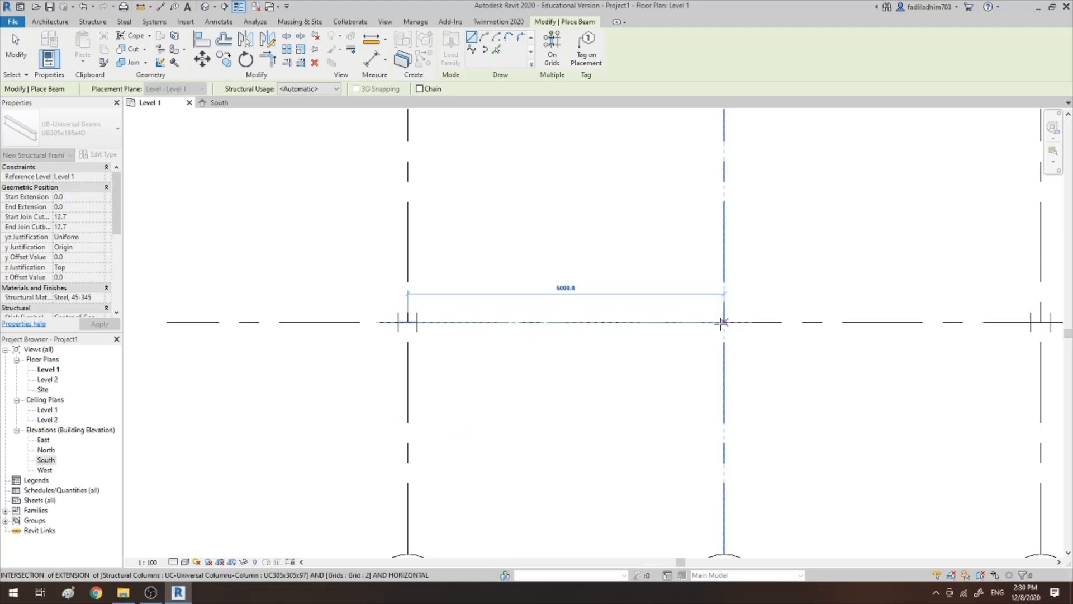
left_click(723, 322)
scroll(723, 322, "down", 2)
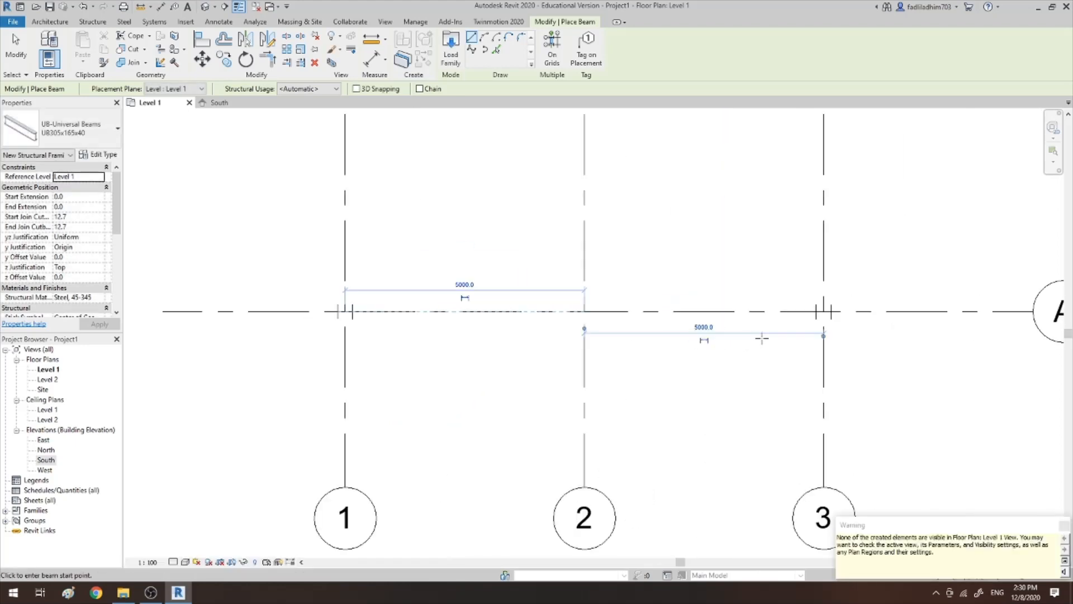
scroll(797, 325, "up", 1)
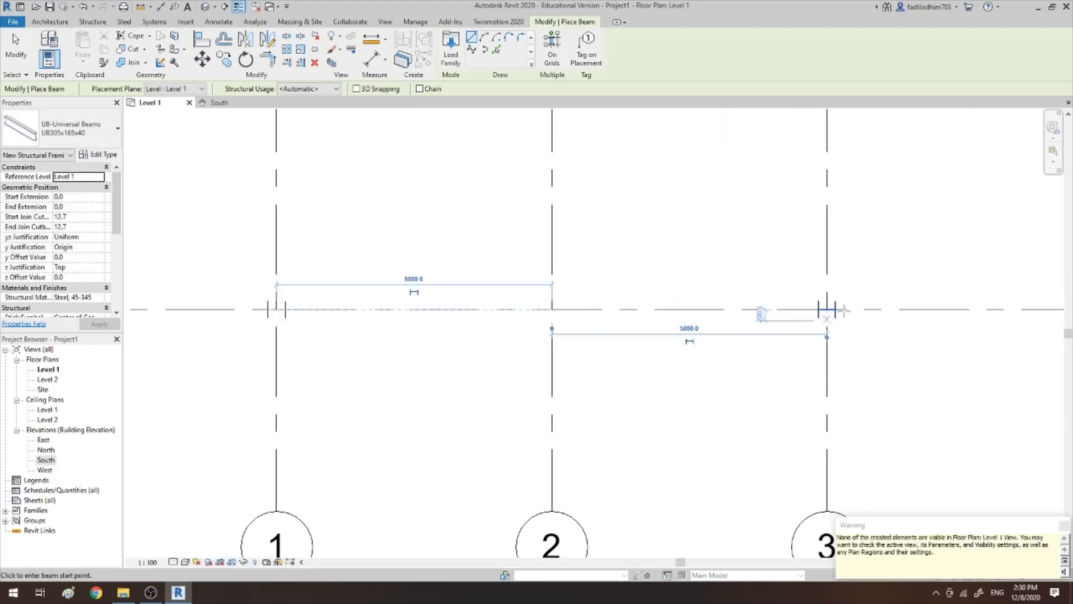
left_click(827, 309)
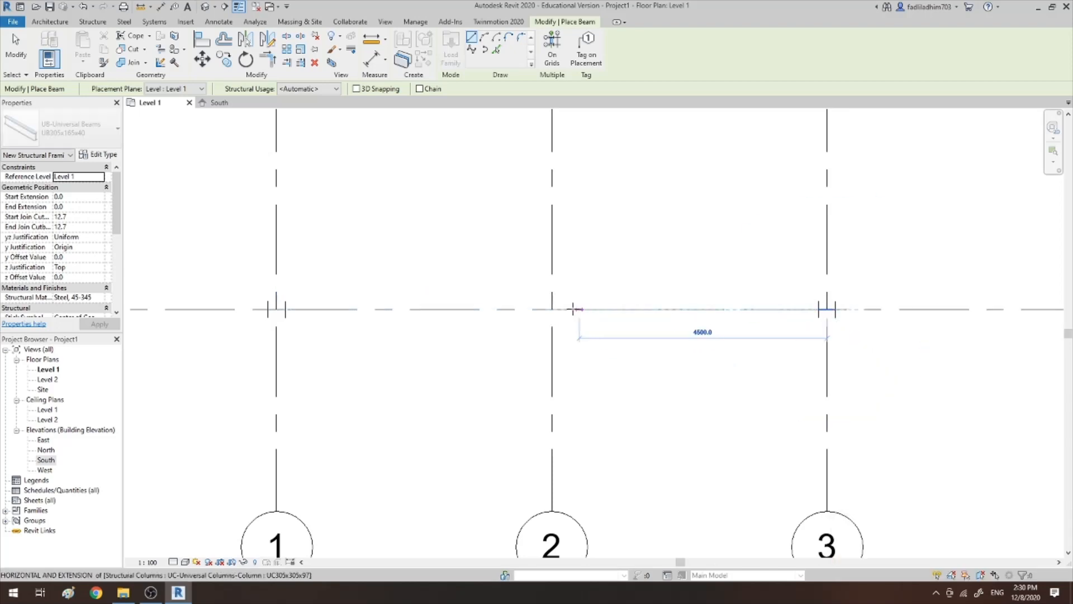
left_click(551, 308)
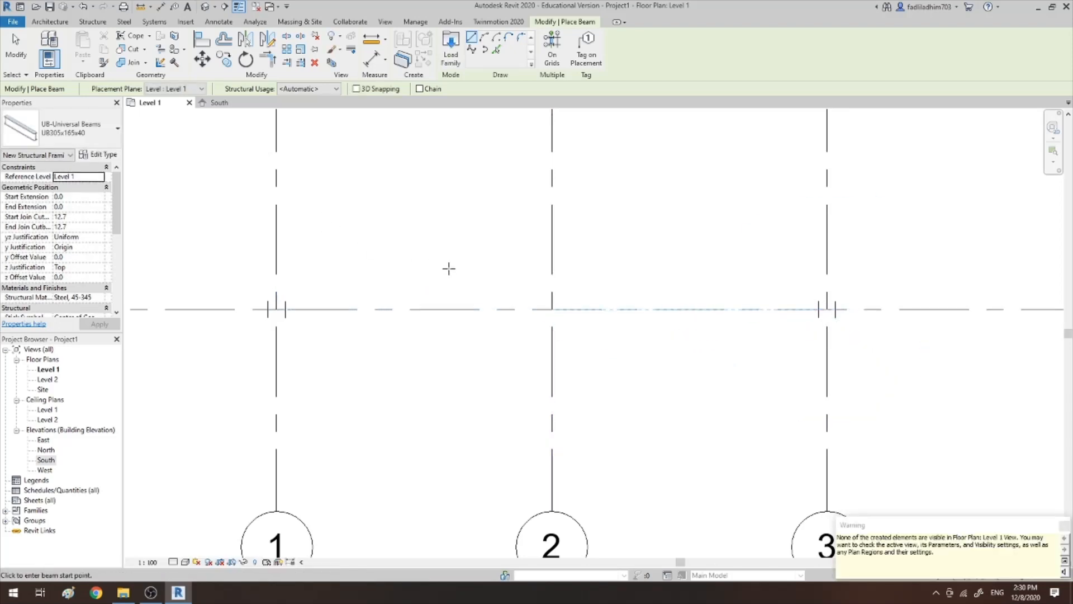
scroll(449, 269, "down", 1)
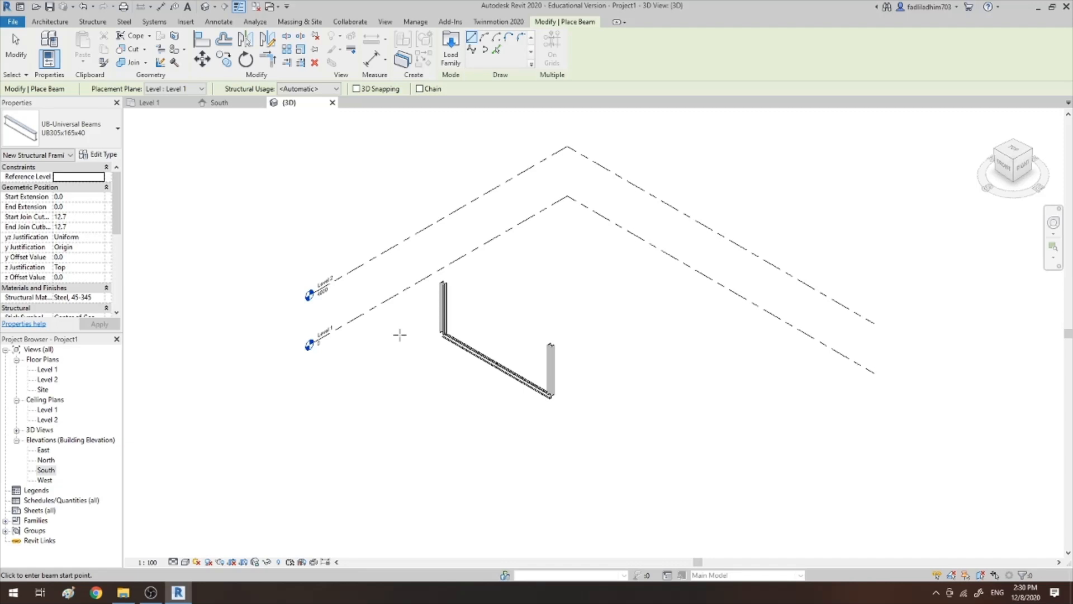
Undo the beam between grids 2 and 3, and delete the Level 1 beam between grids 1 and 2 in the 3D view
key("Escape")
key("ctrl+F4")
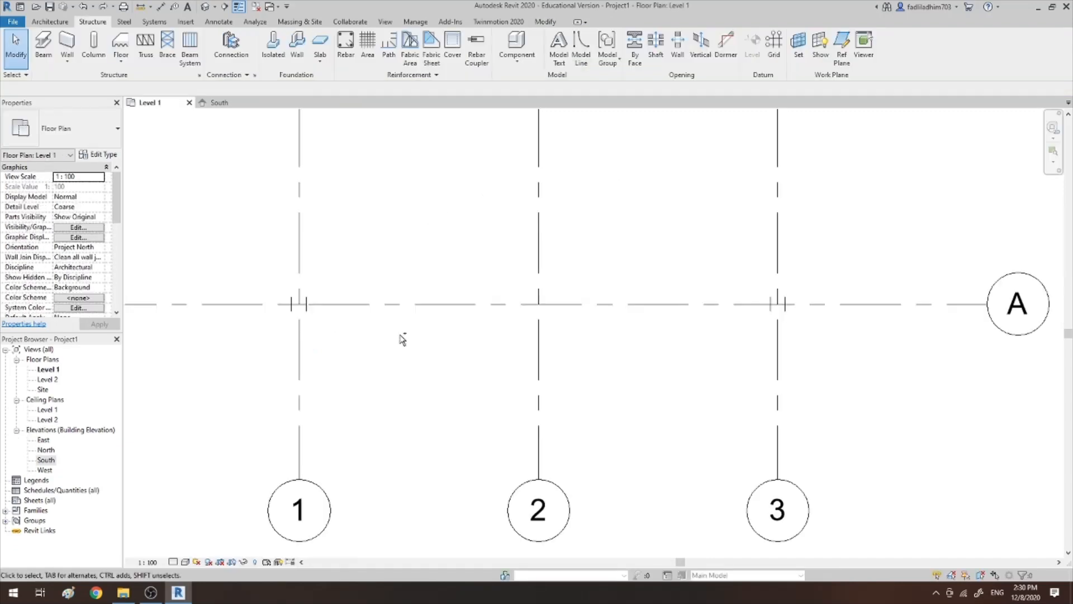
scroll(403, 339, "up", 1)
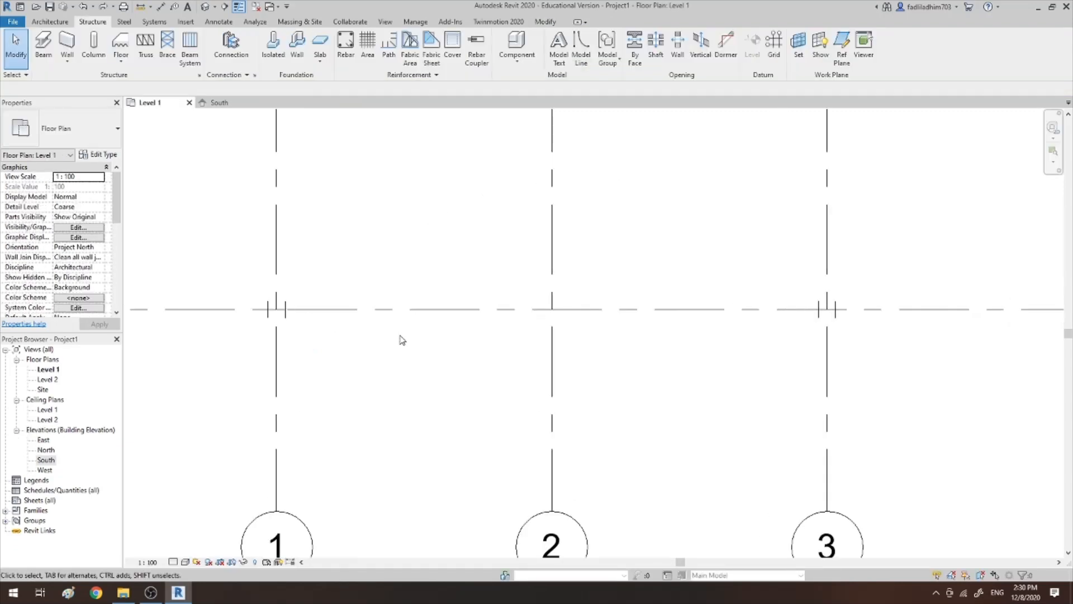
left_click(220, 103)
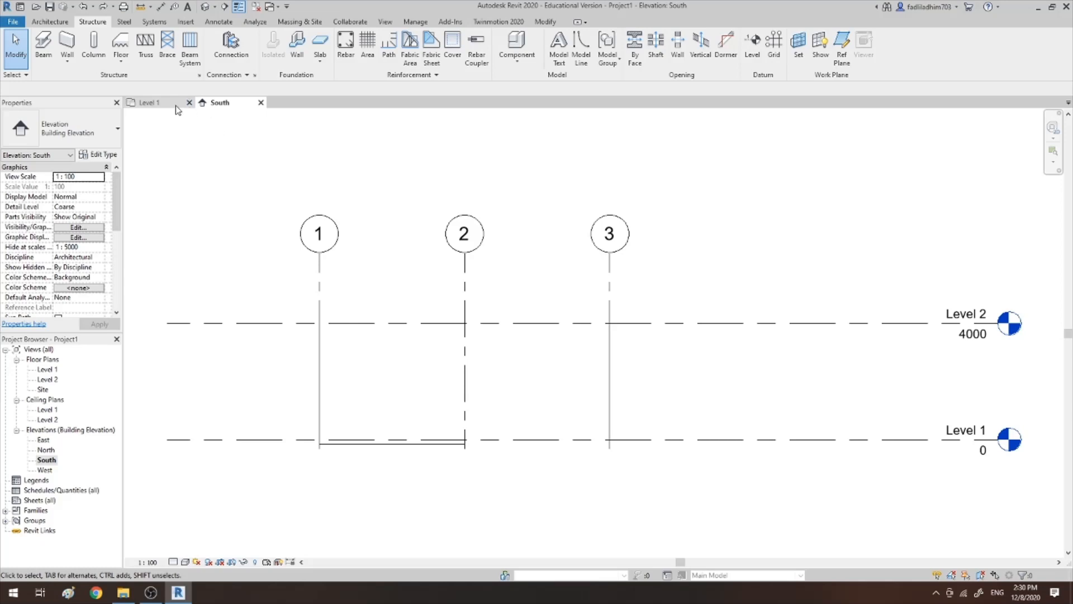
left_click(205, 6)
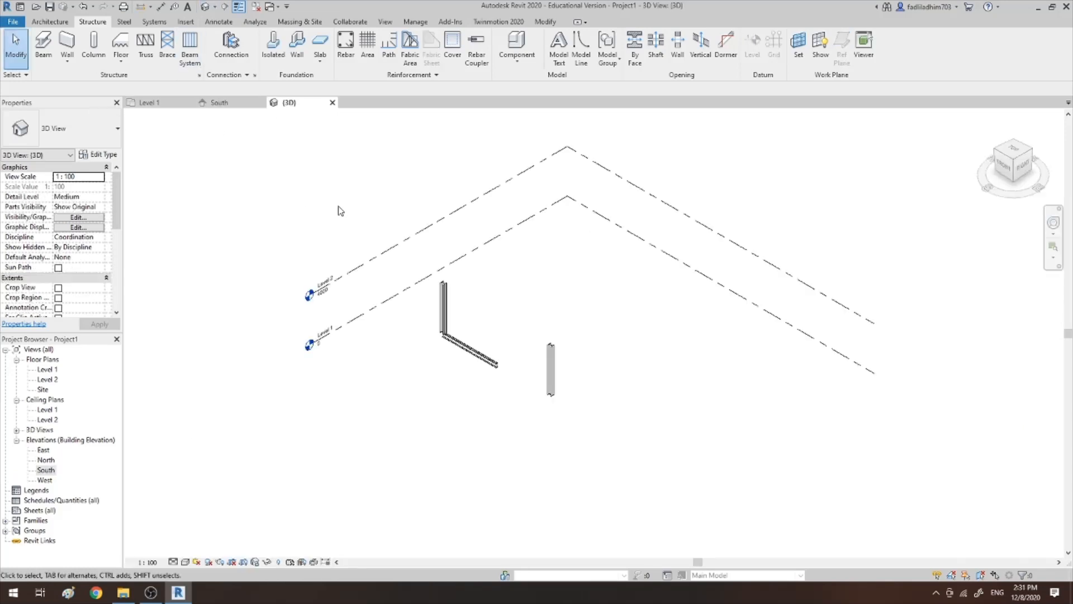
left_click(488, 362)
key("Delete")
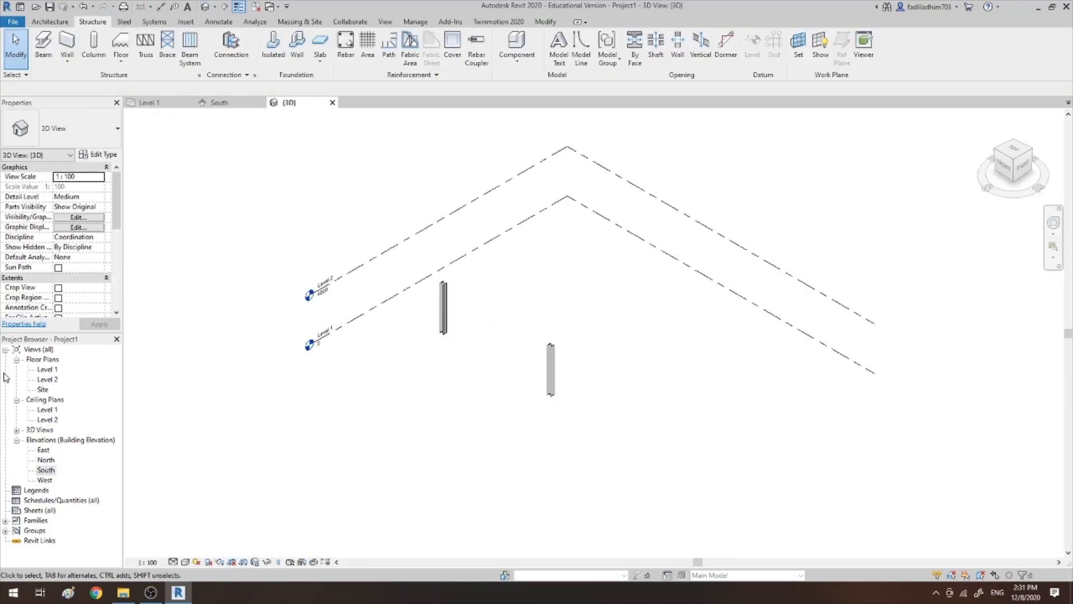
On the Level 2 floor plan, draw UB305x165x40 beams along grid A from grid 1 to 2 and from grid 3 to 2
double_click(48, 380)
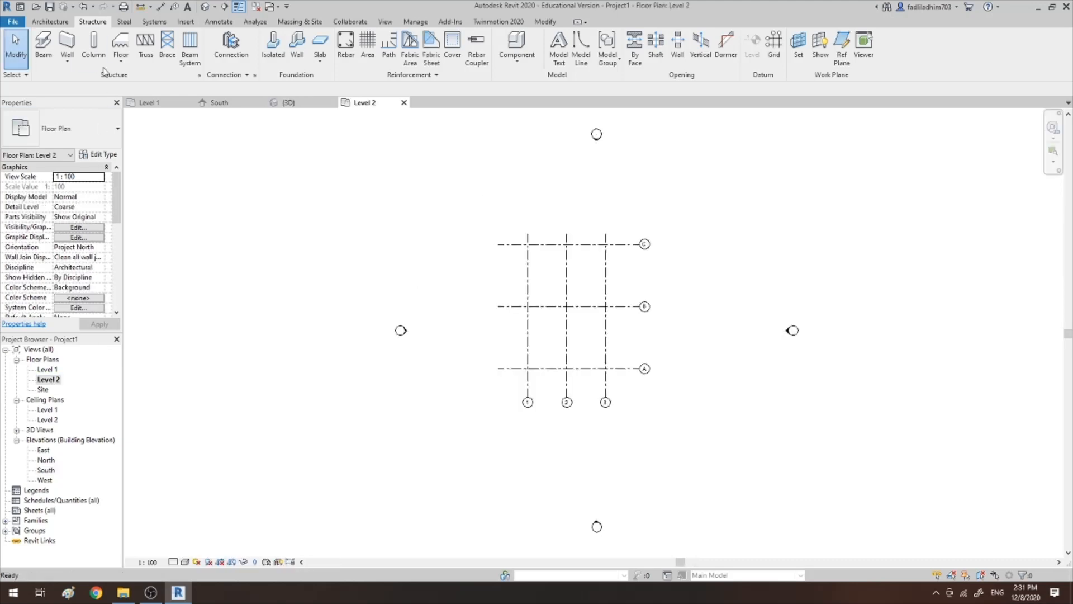
left_click(43, 45)
scroll(532, 379, "up", 5)
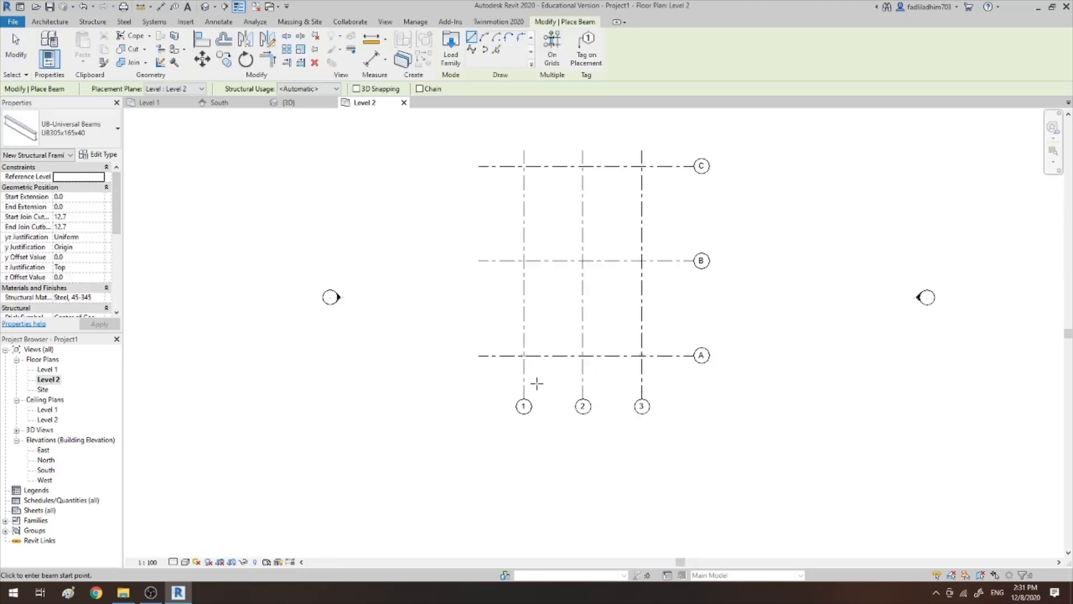
left_click(513, 331)
left_click(693, 332)
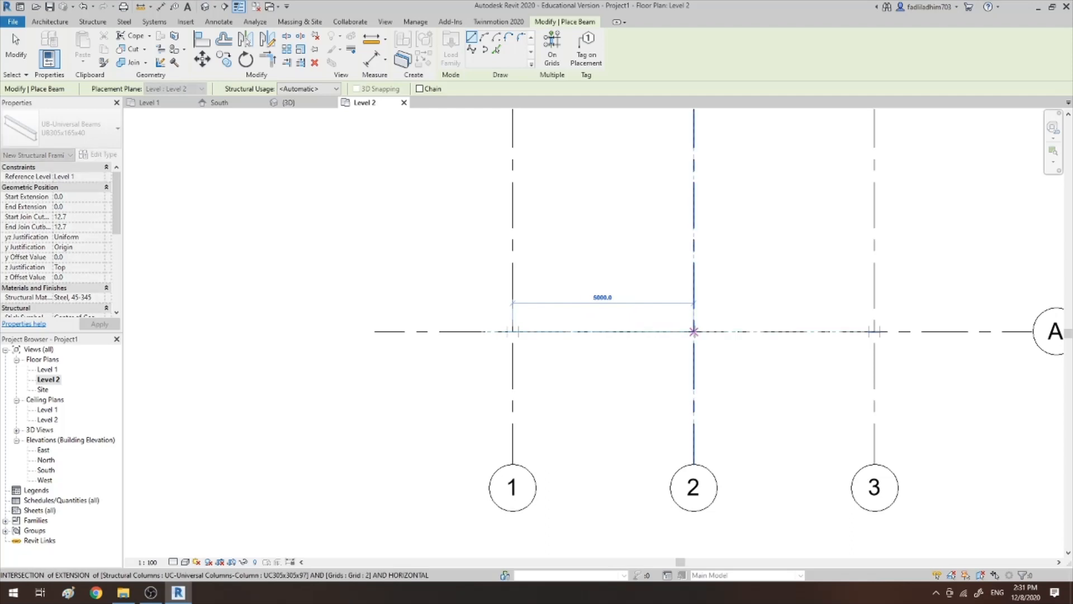
left_click(875, 332)
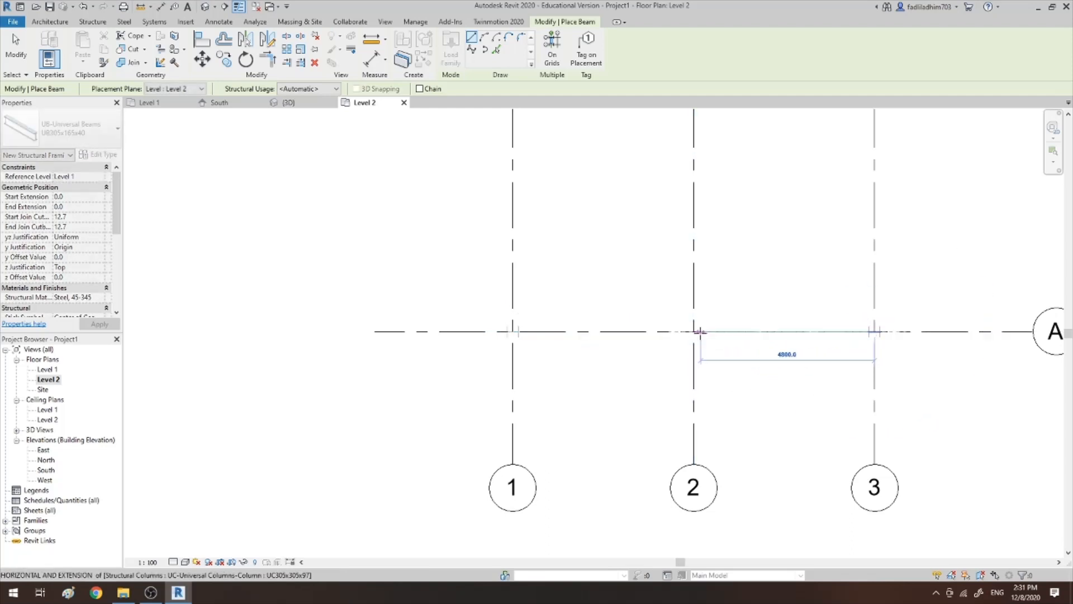
left_click(693, 332)
In the 3D view, set the end level offset of the beam between grids 1 and 2 to 2 m
left_click(290, 103)
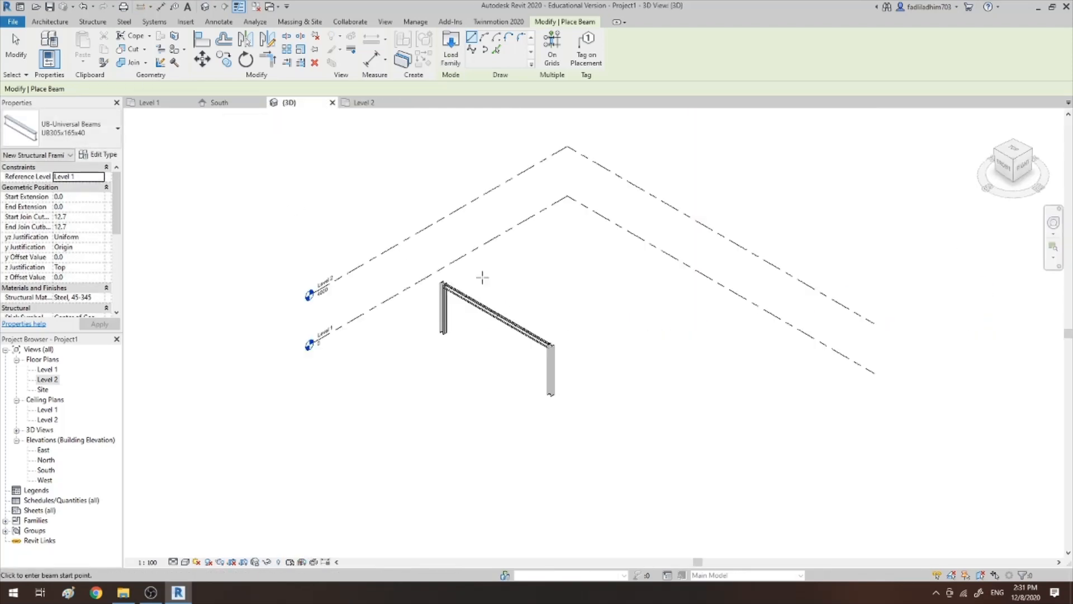
scroll(487, 329, "up", 4)
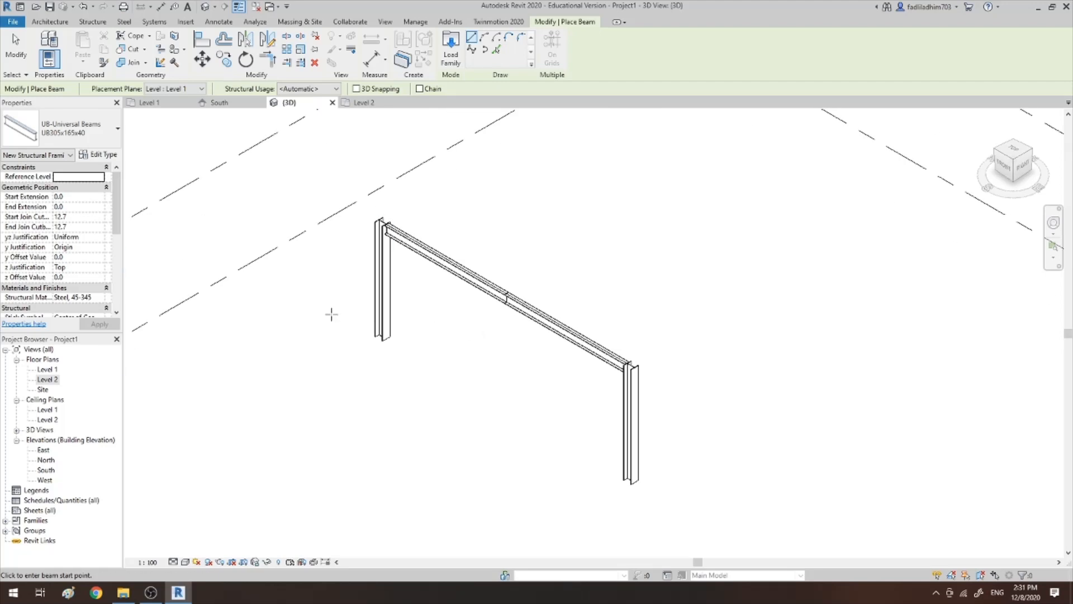
key("Escape")
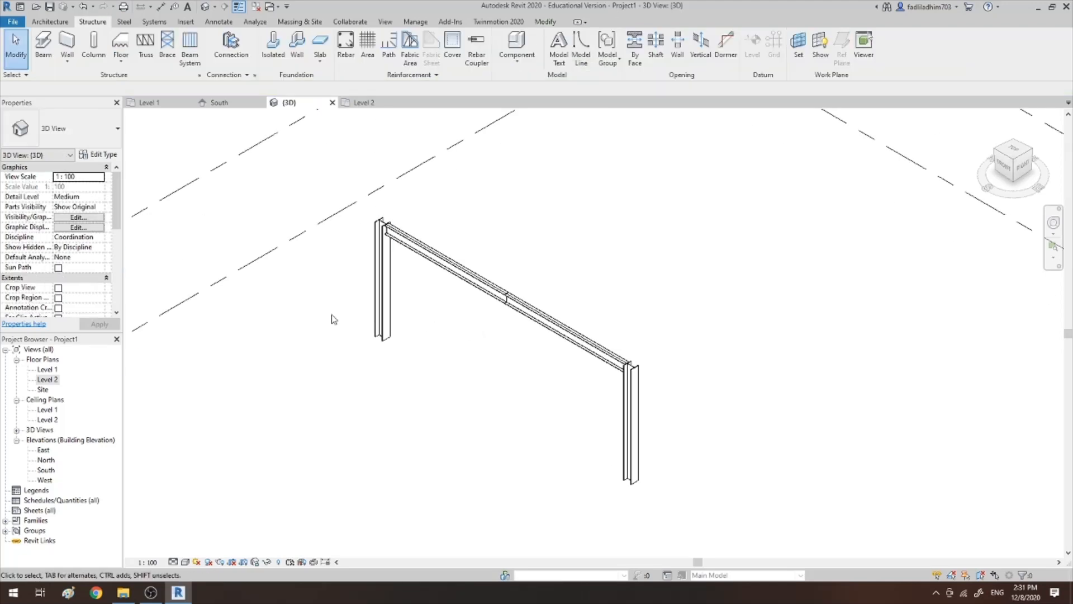
left_click(440, 261)
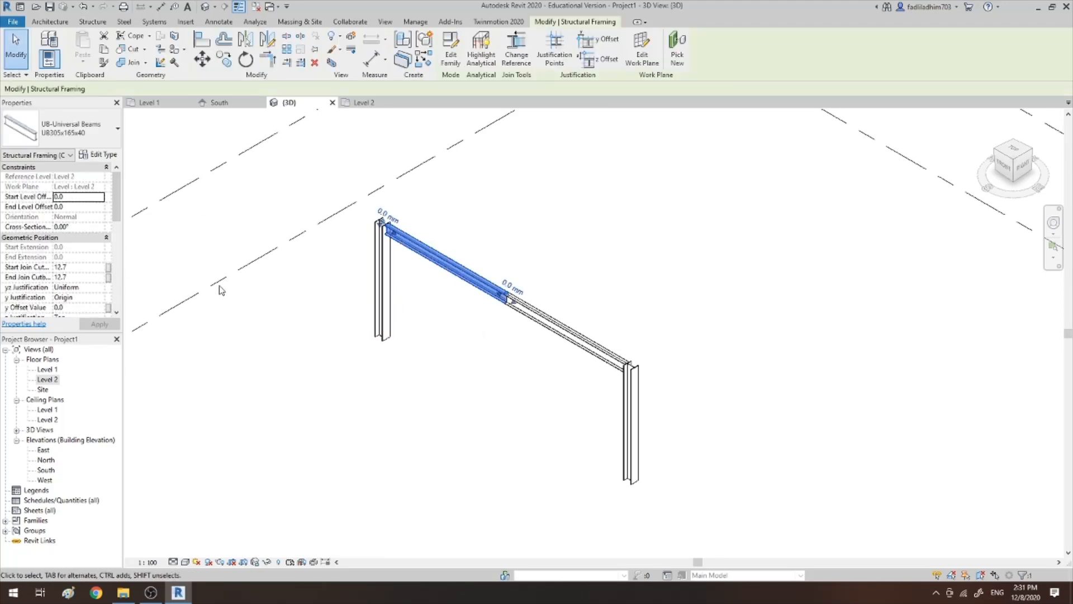
left_click(70, 207)
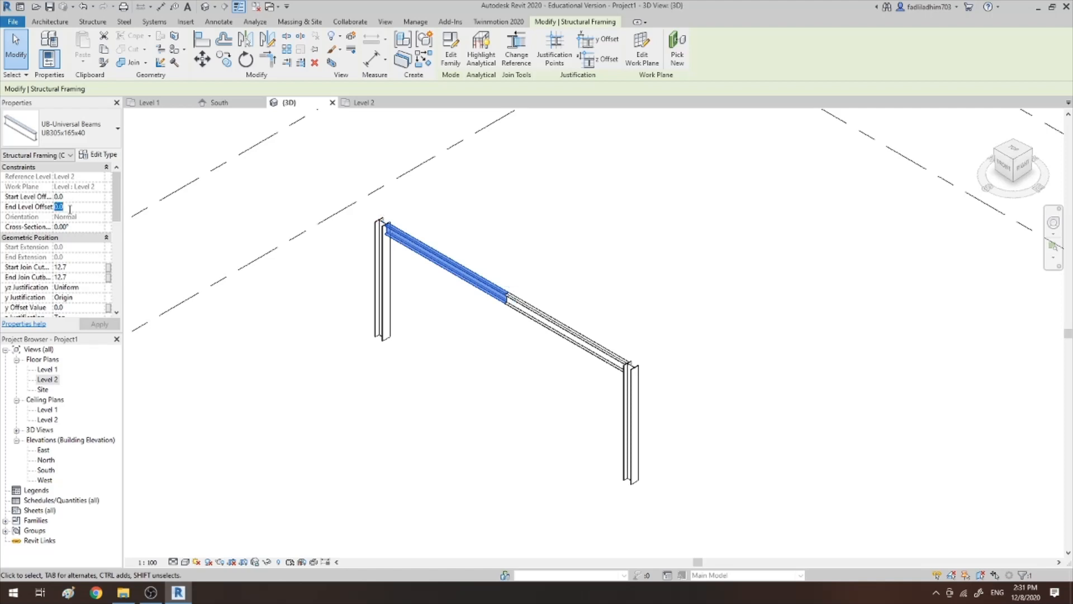
type("2")
type("m")
key("Return")
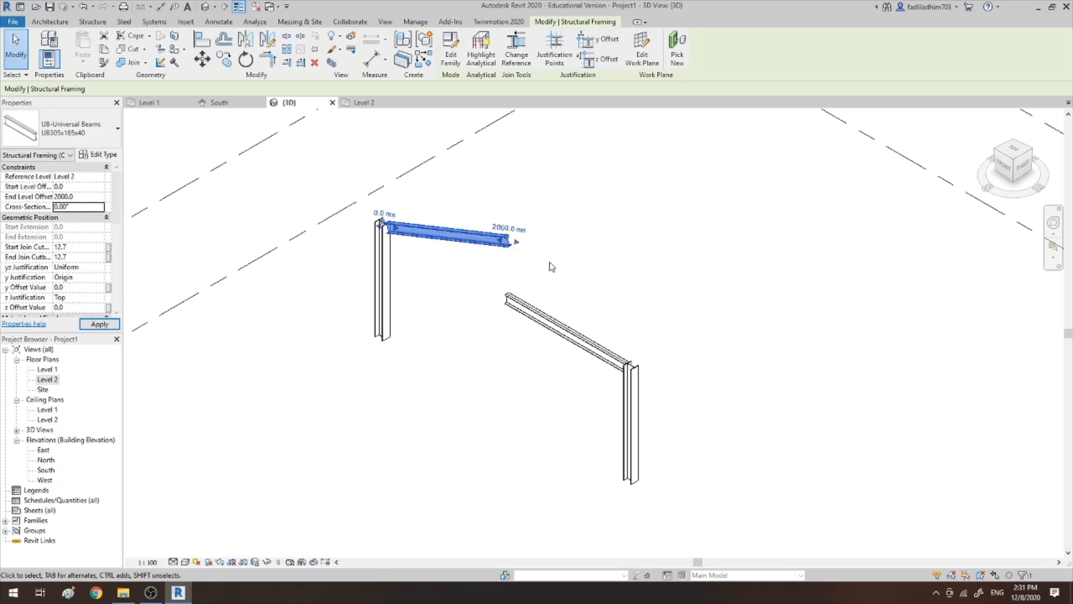
Set the end level offset of the beam between grids 2 and 3 to 2 m
left_click(554, 264)
left_click(565, 330)
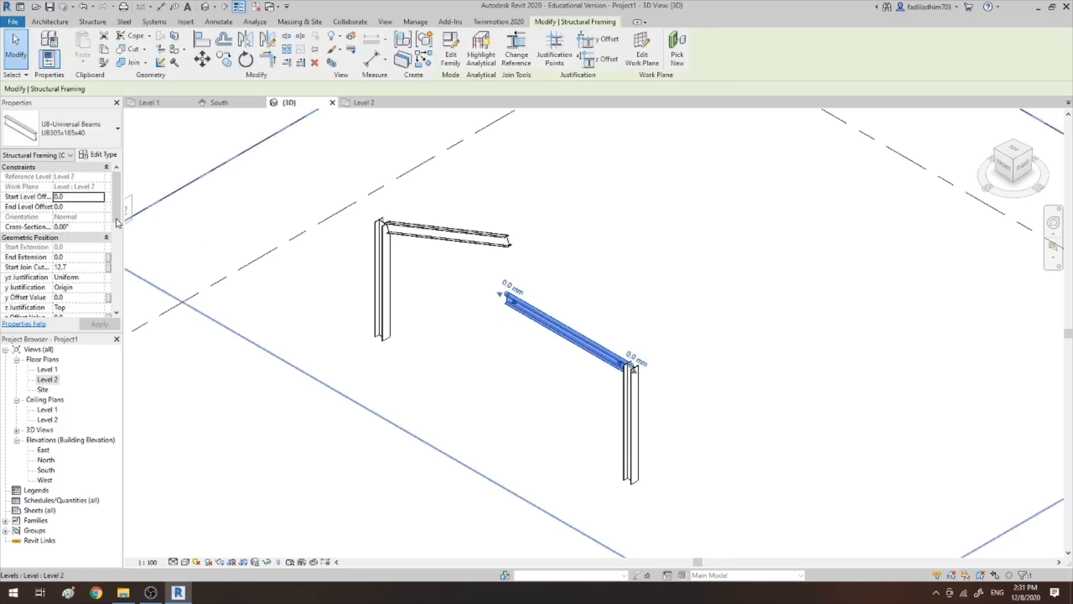
left_click(69, 207)
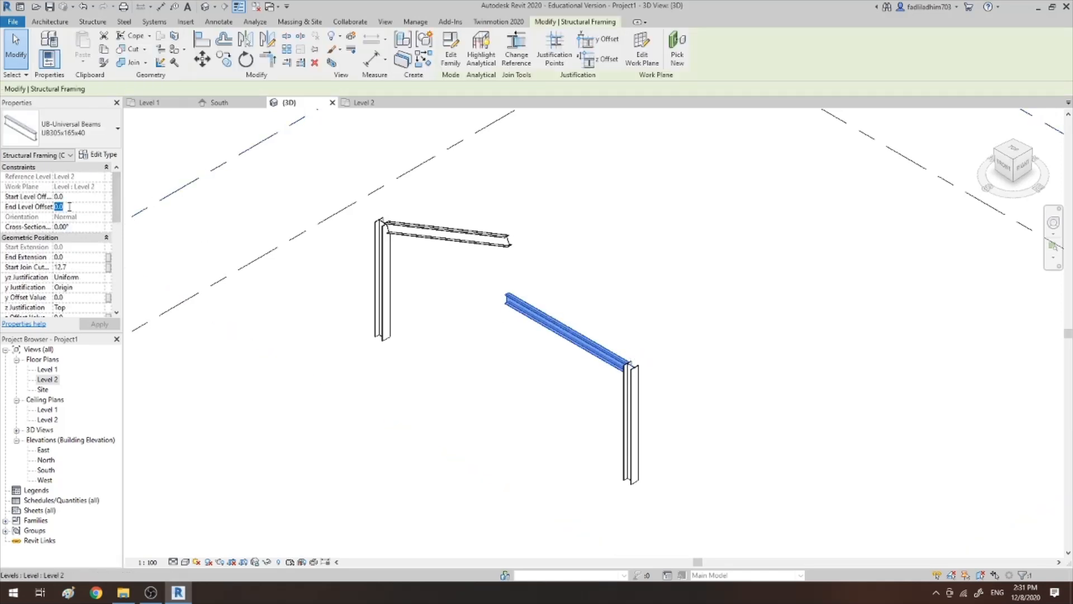
type("2m")
key("Tab")
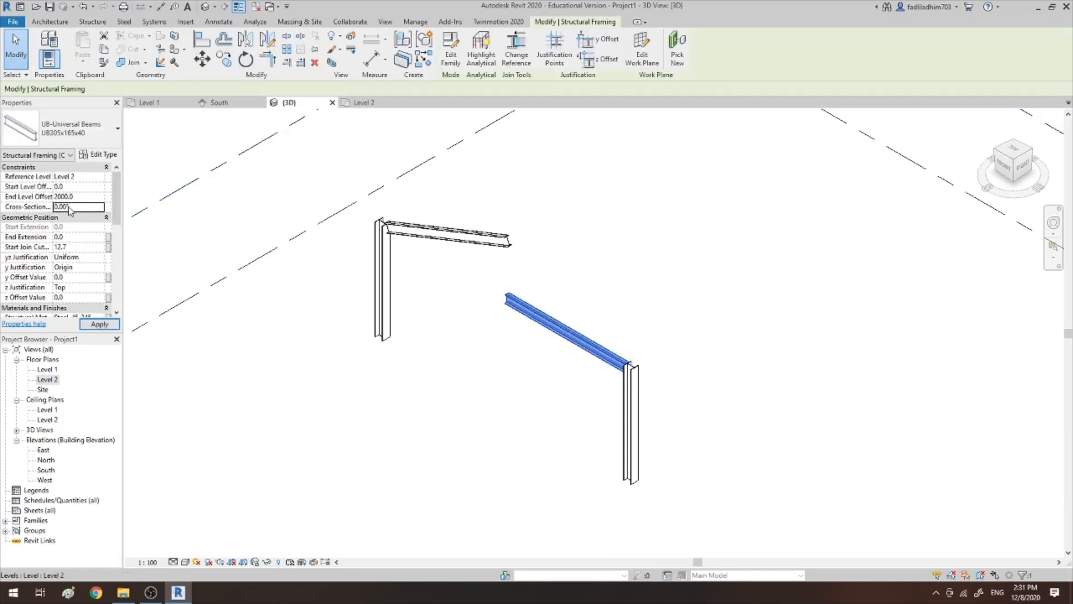
left_click(606, 233)
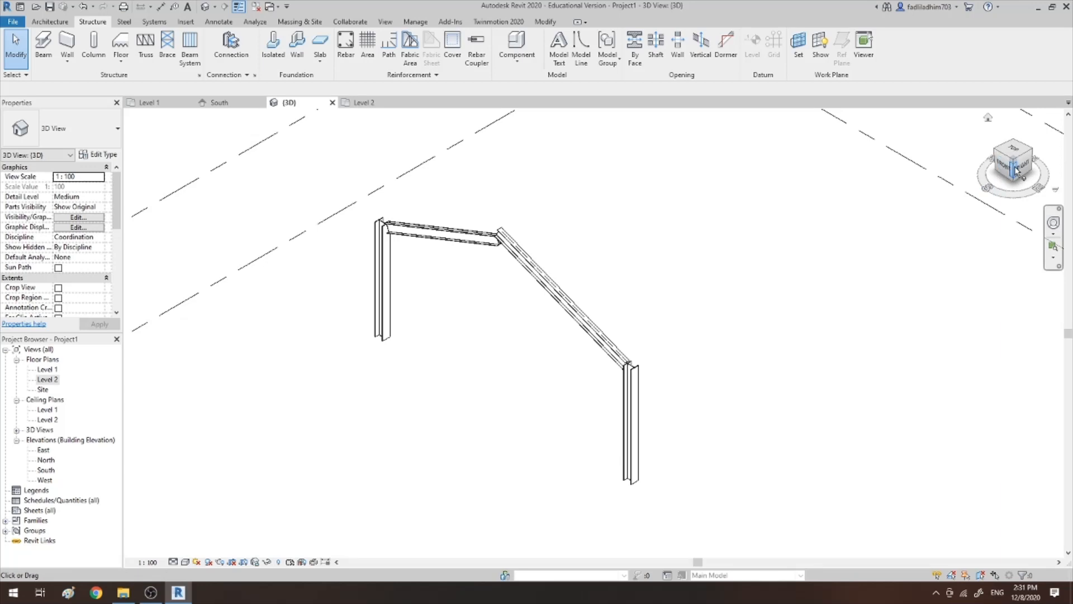
mouse_move(1007, 186)
left_mouse_down()
mouse_move(1044, 122)
mouse_move(1035, 162)
left_mouse_up()
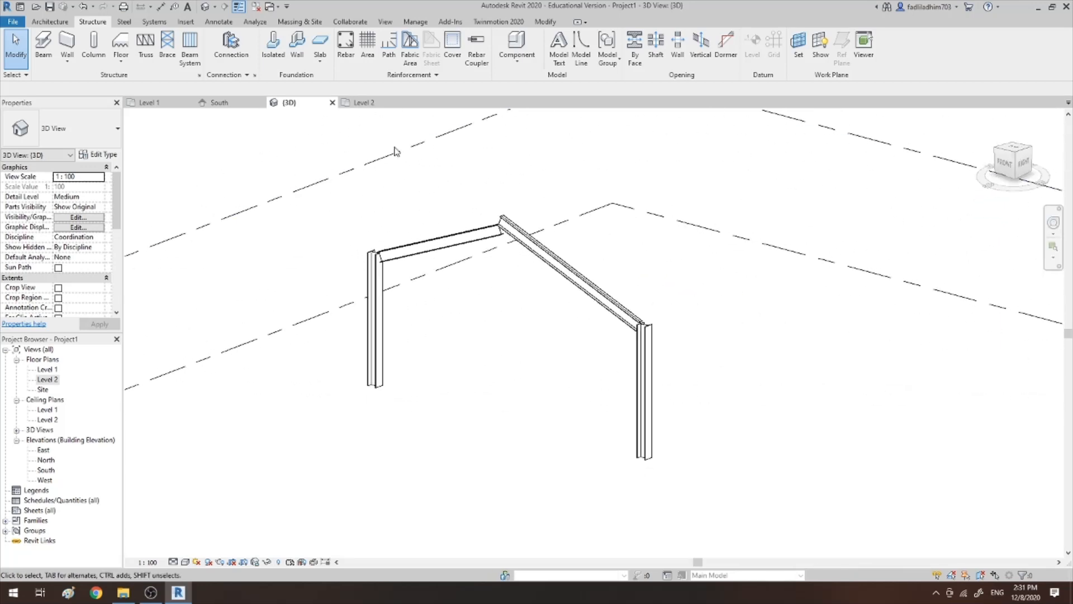
left_click(124, 22)
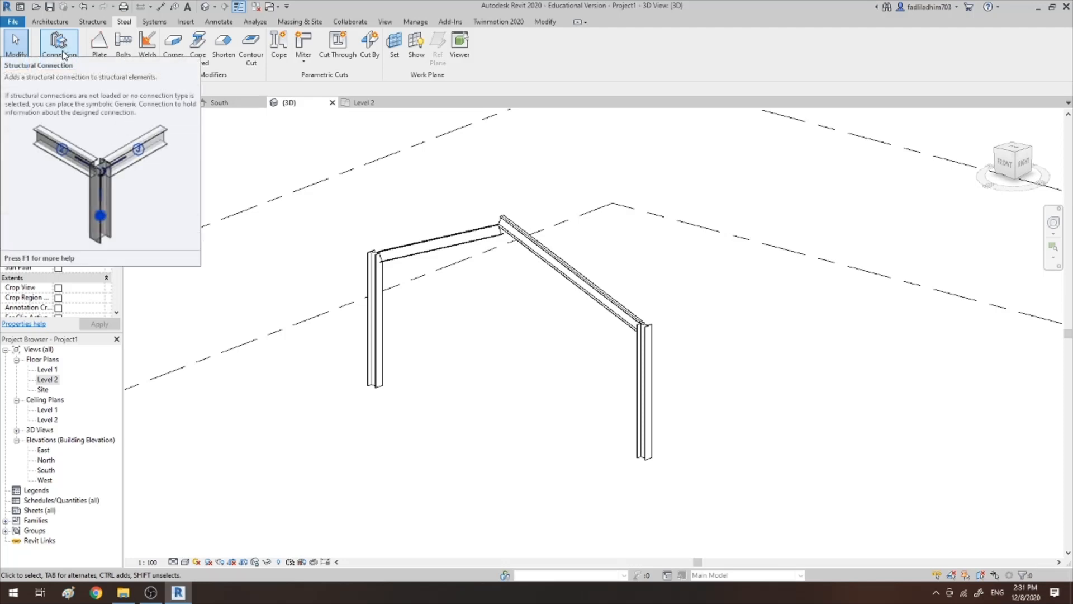
left_click(63, 54)
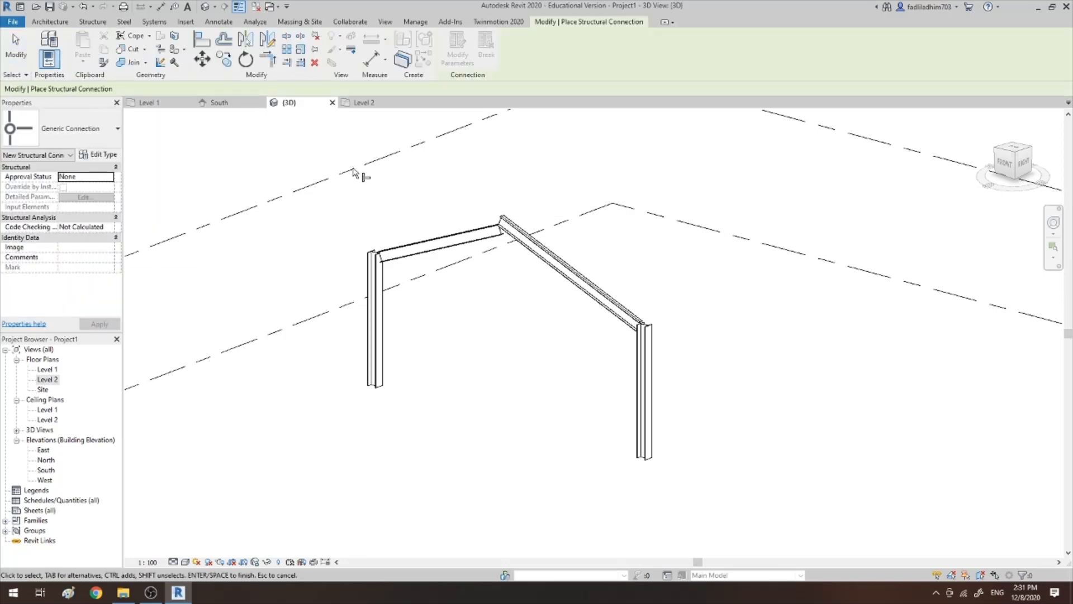
left_click(70, 129)
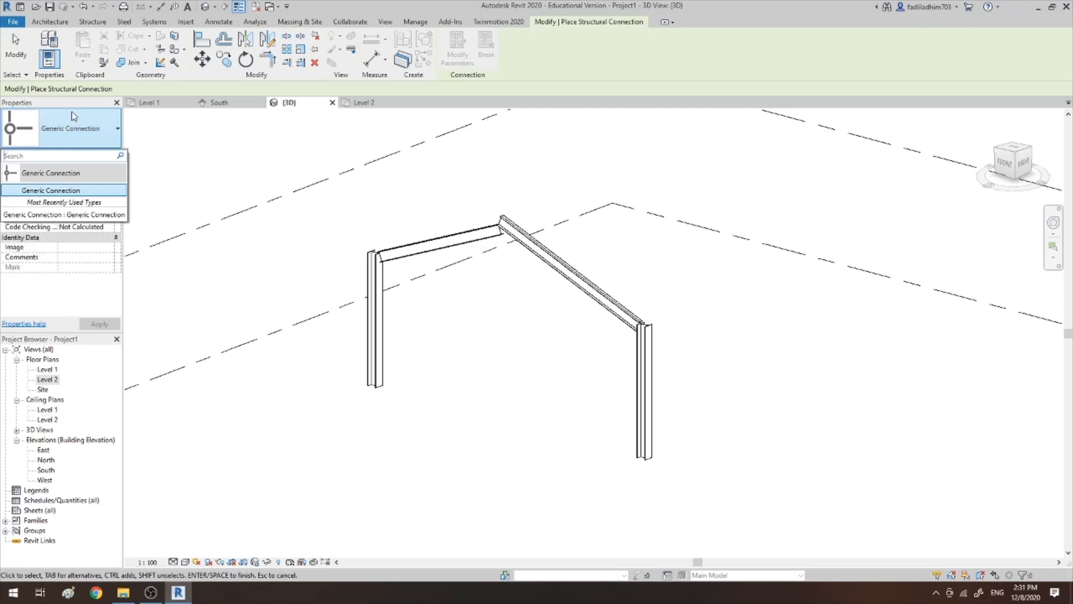
key("Escape")
key("Escape")
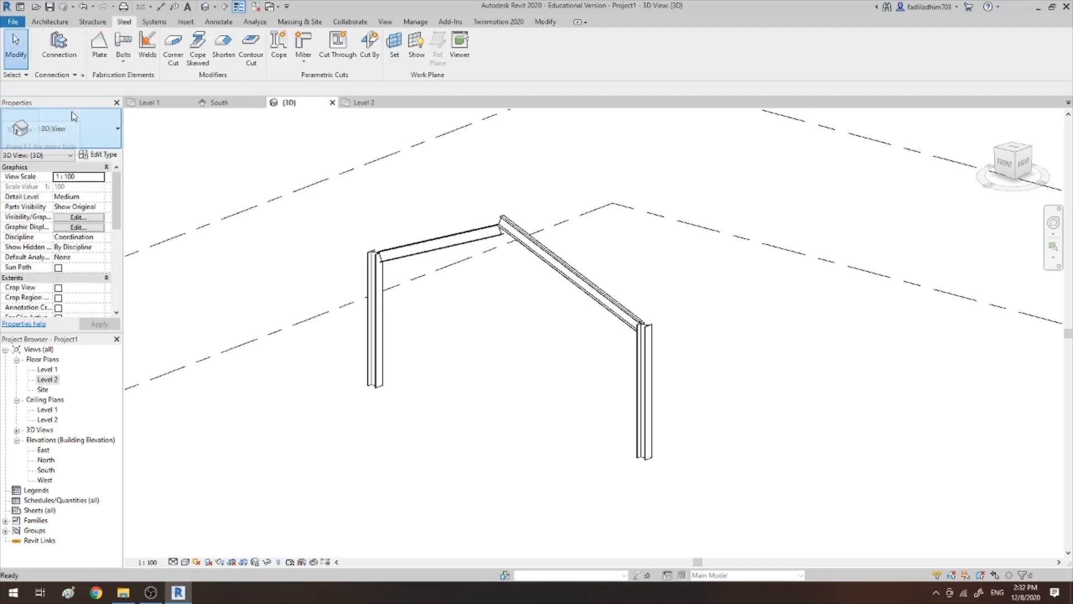
Load all available connection types from the All Connections group in the Structural Connection Settings
left_click(83, 75)
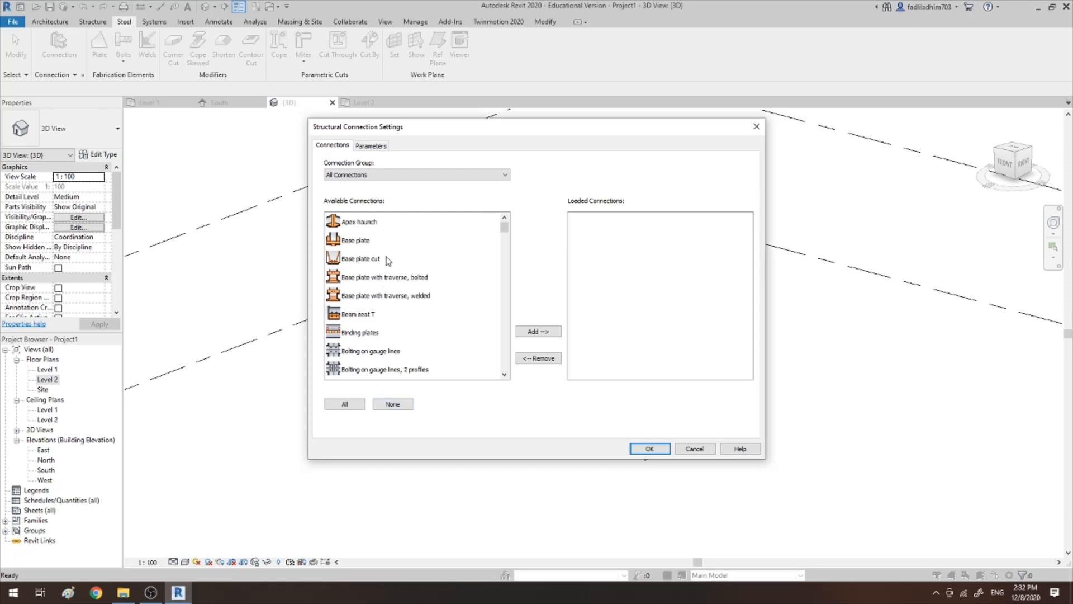
left_click(345, 404)
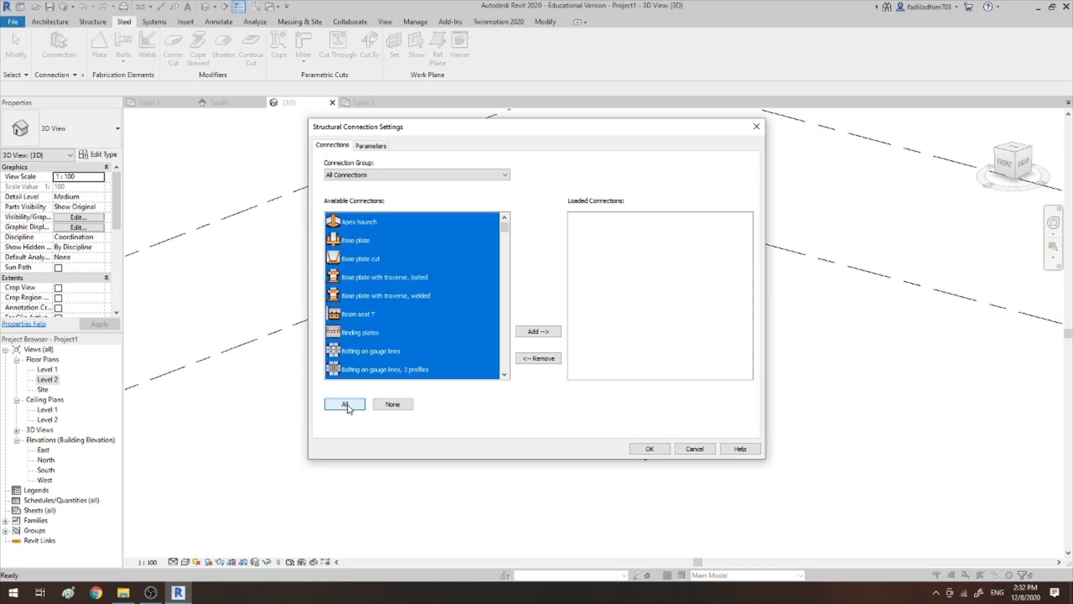
left_click(531, 332)
left_click(650, 449)
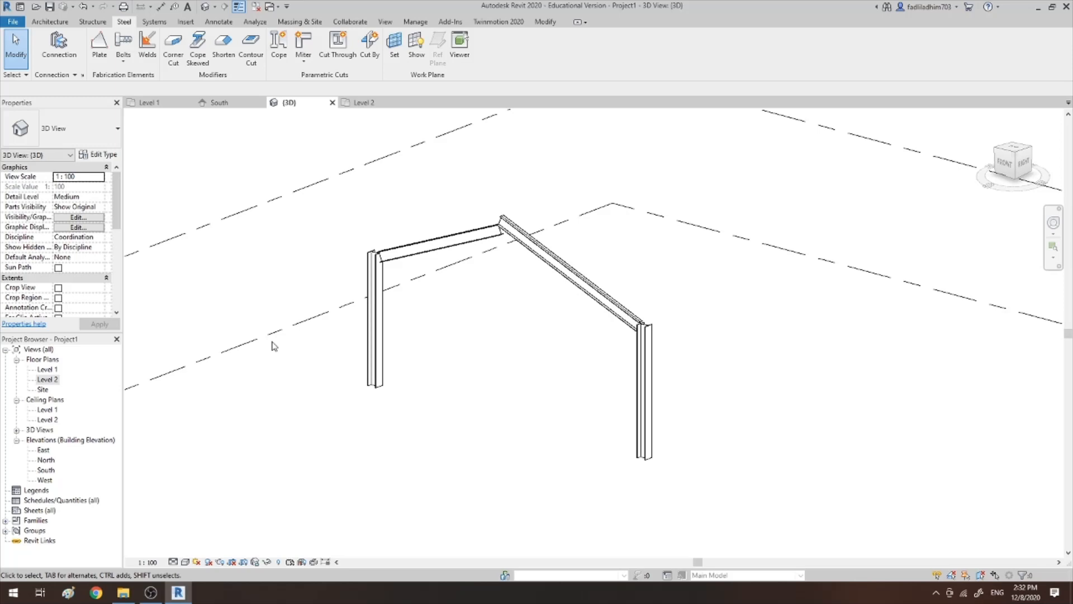
Place an Apex haunch structural connection joining the two sloped UB305x165x40 beams at the ridge
left_click(58, 45)
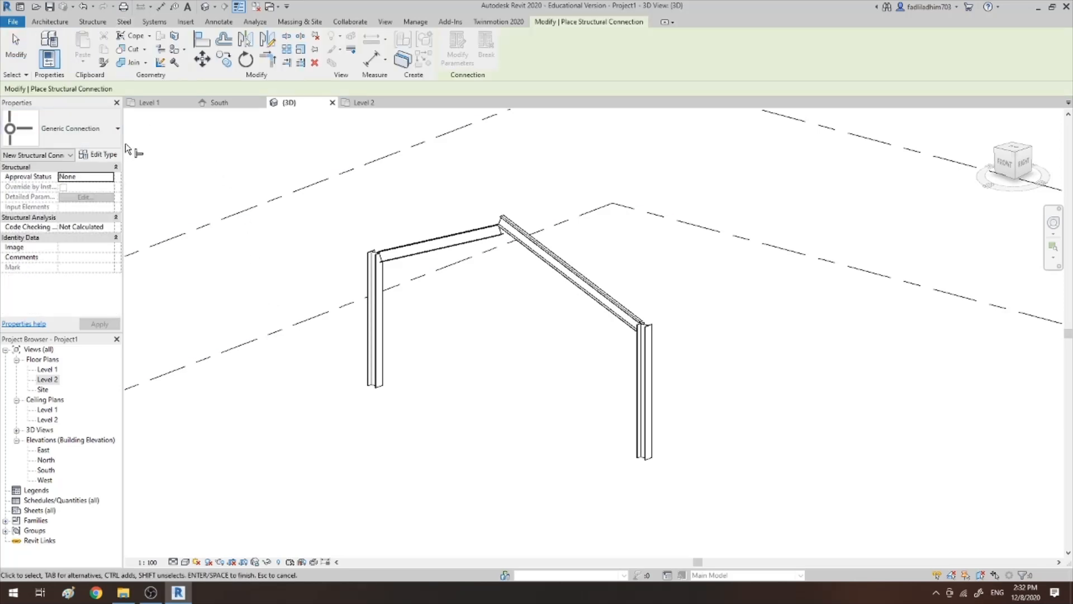
left_click(103, 130)
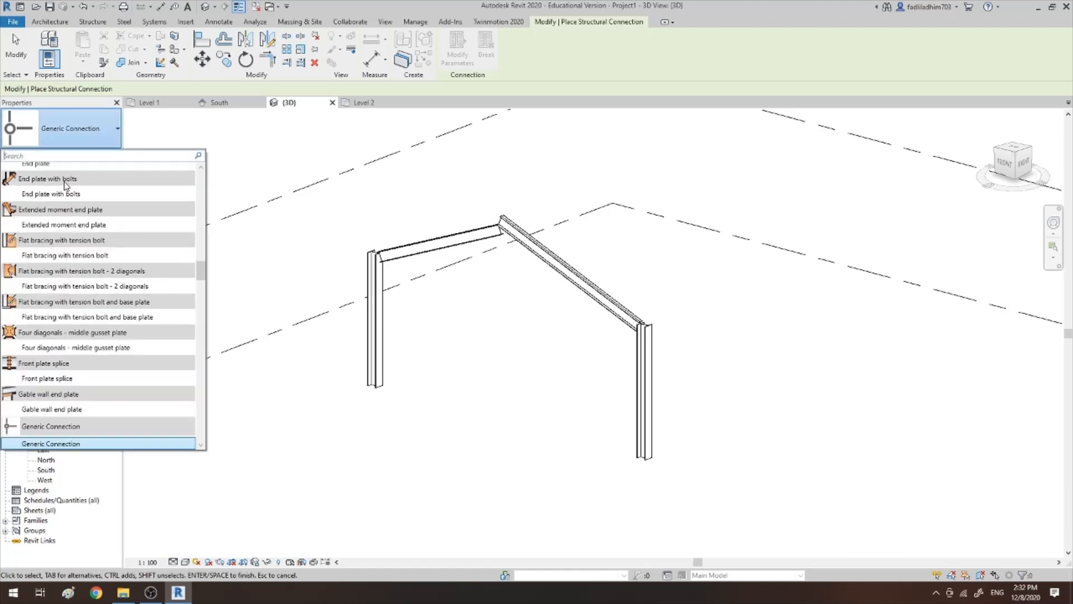
left_click_drag(201, 273, 209, 173)
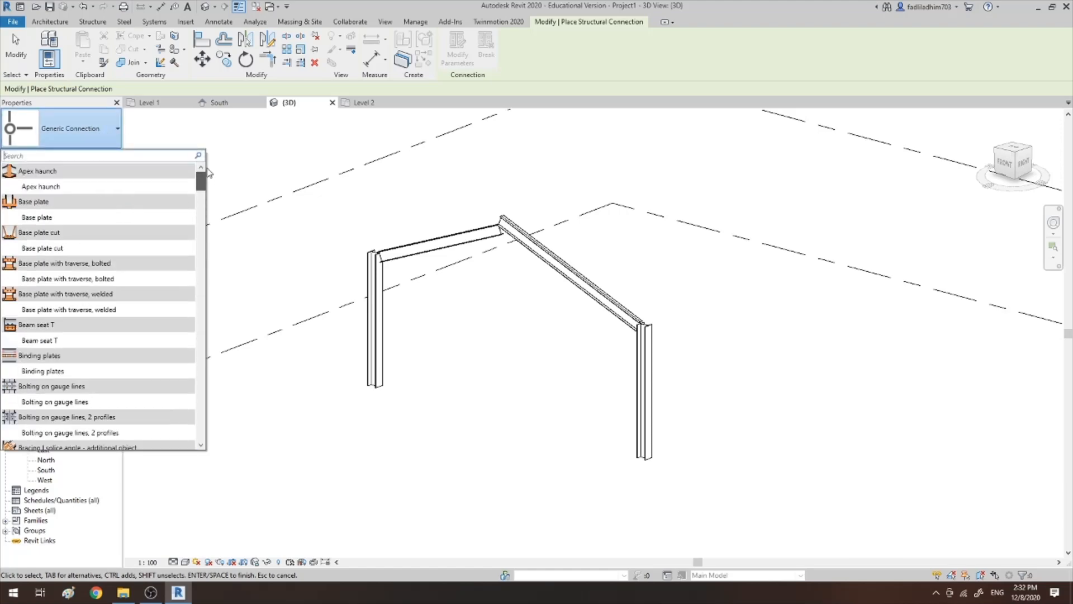
scroll(498, 203, "up", 5)
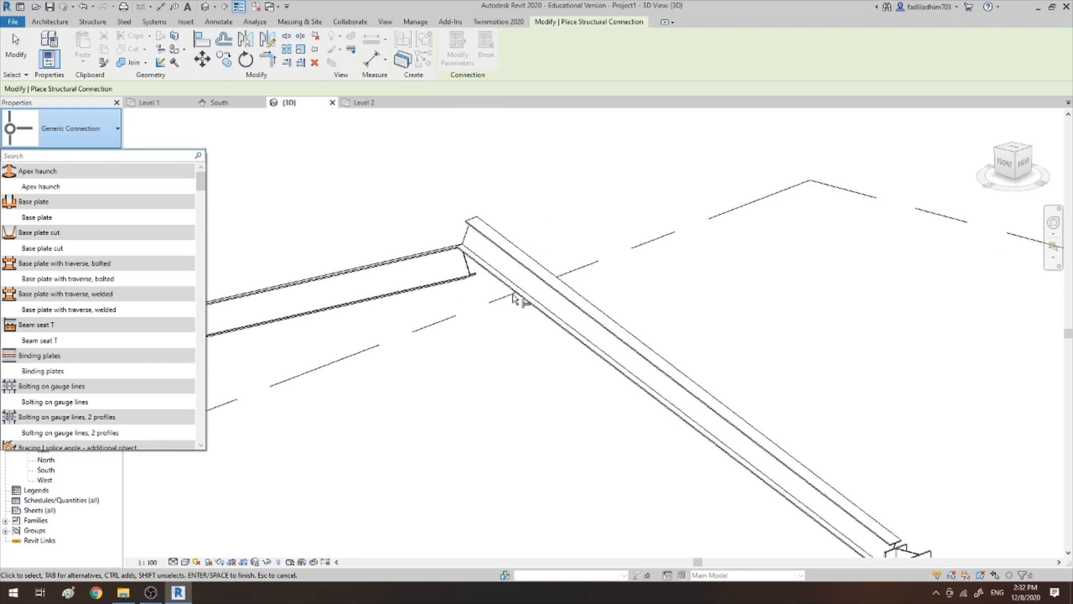
mouse_move(56, 191)
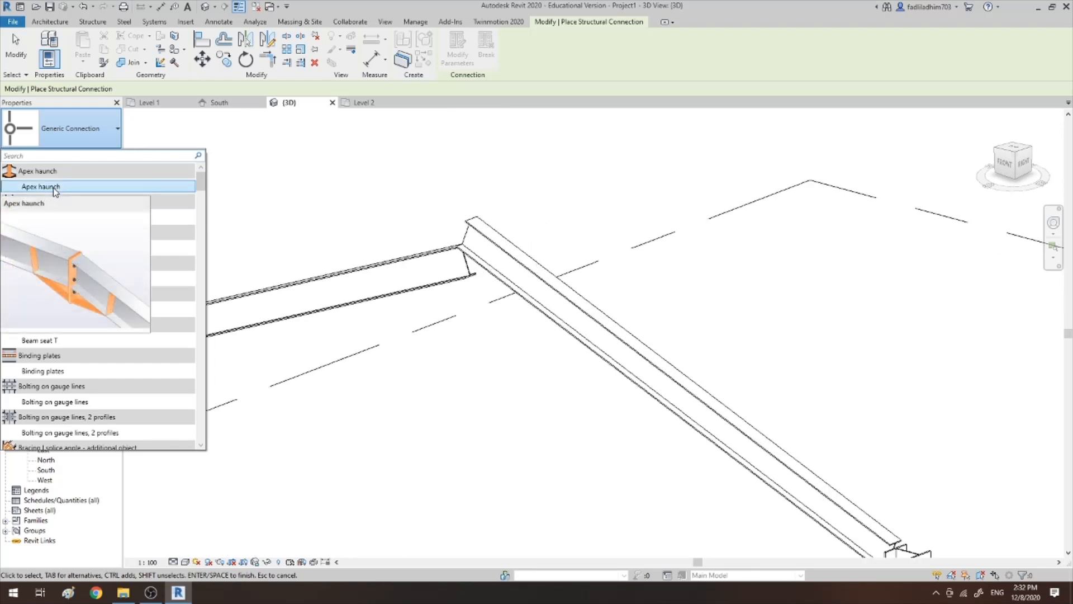
left_click(53, 188)
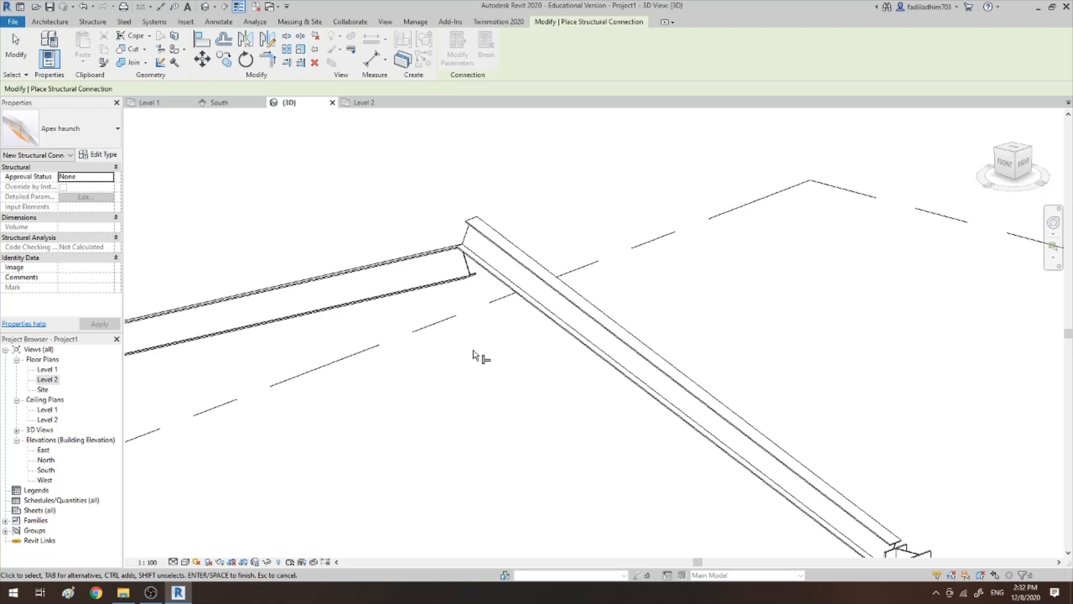
left_click(477, 290)
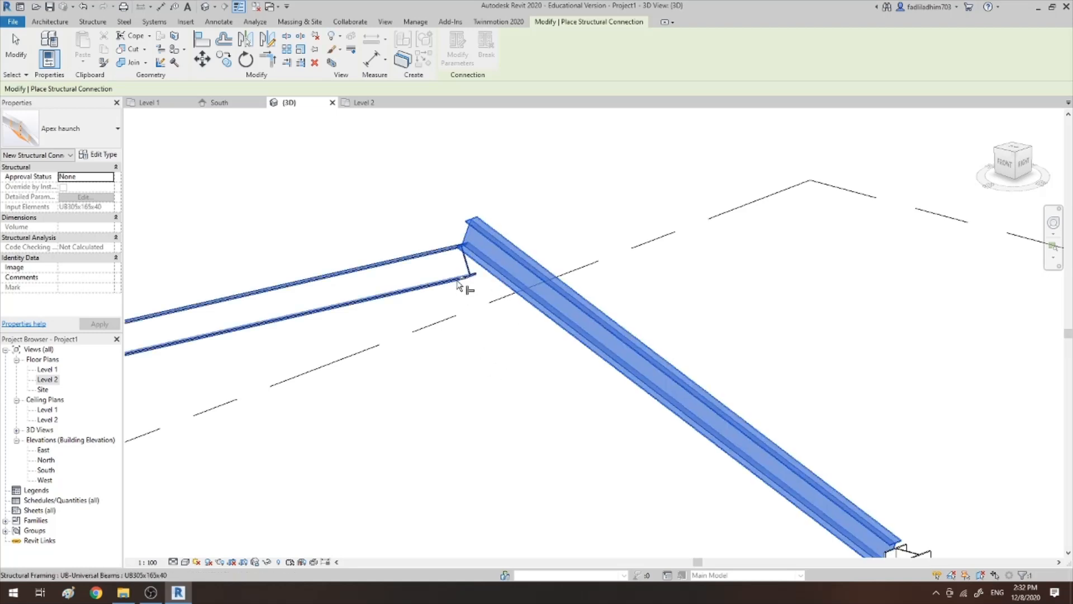
left_click(463, 288)
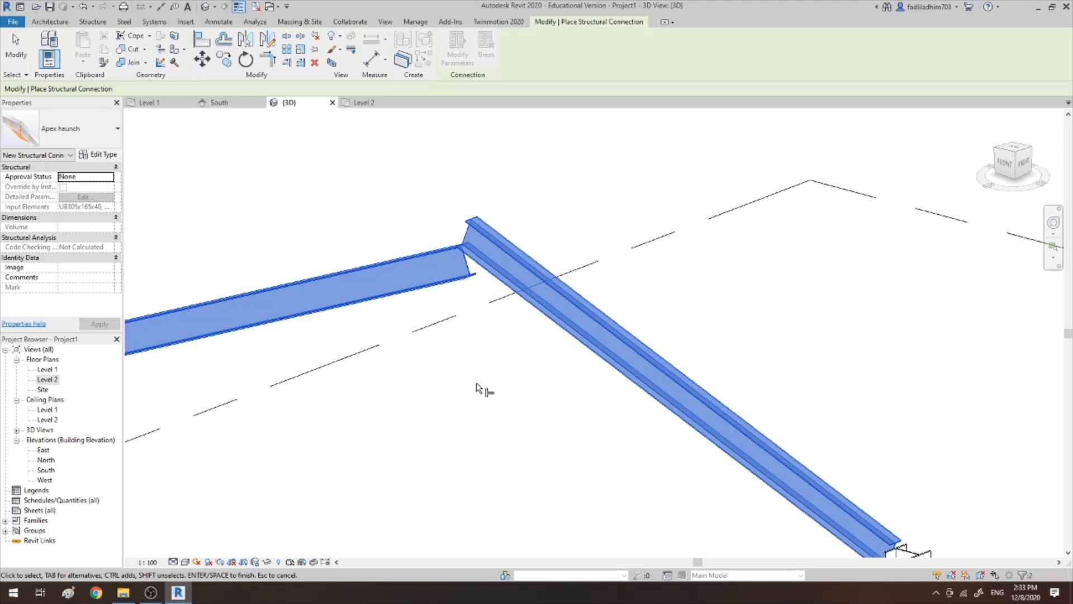
key("Return")
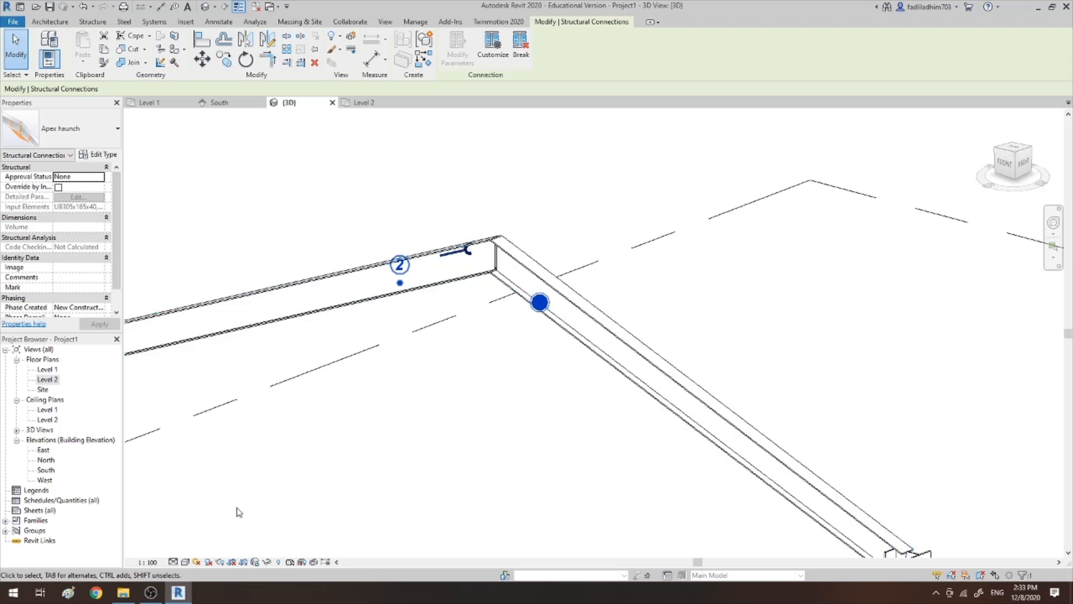
Set the 3D view's detail level to Fine
left_click(396, 450)
left_click(174, 562)
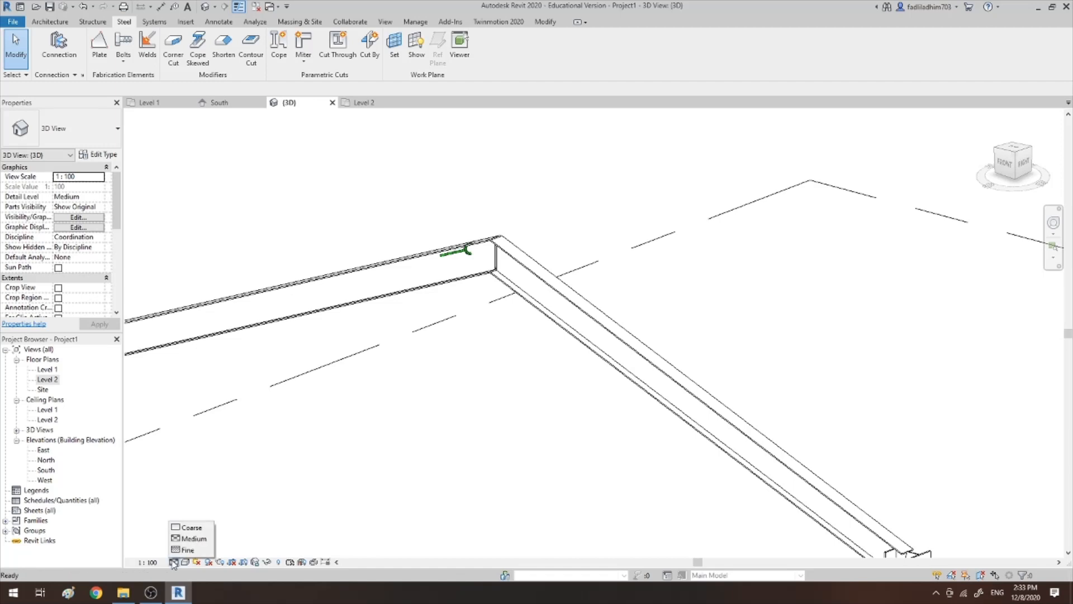
left_click(186, 551)
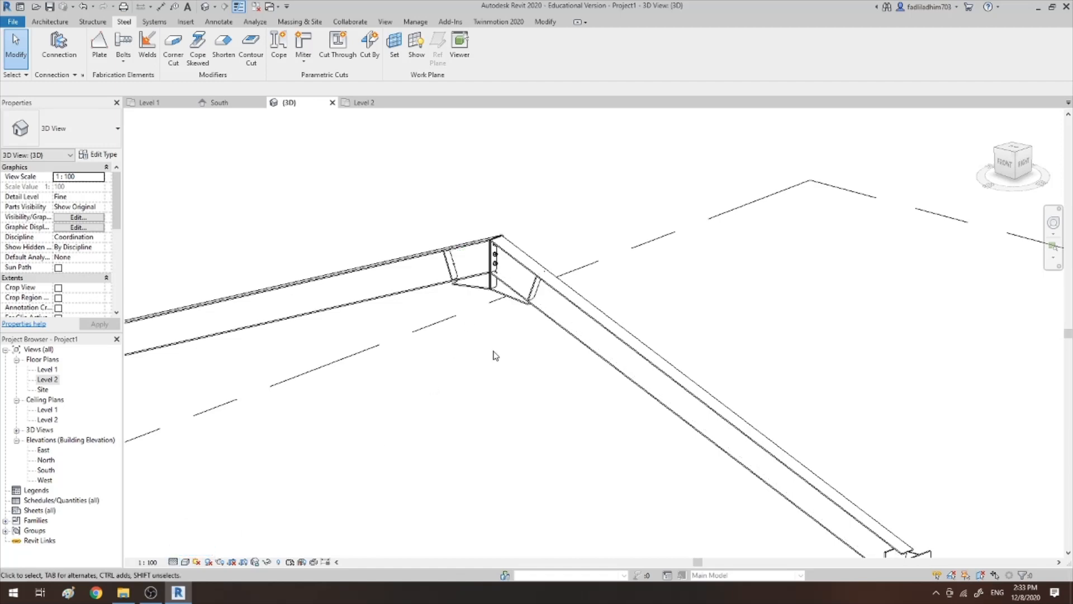
Examine the apex haunch at the ridge and the two beams it connects
scroll(503, 312, "down", 2)
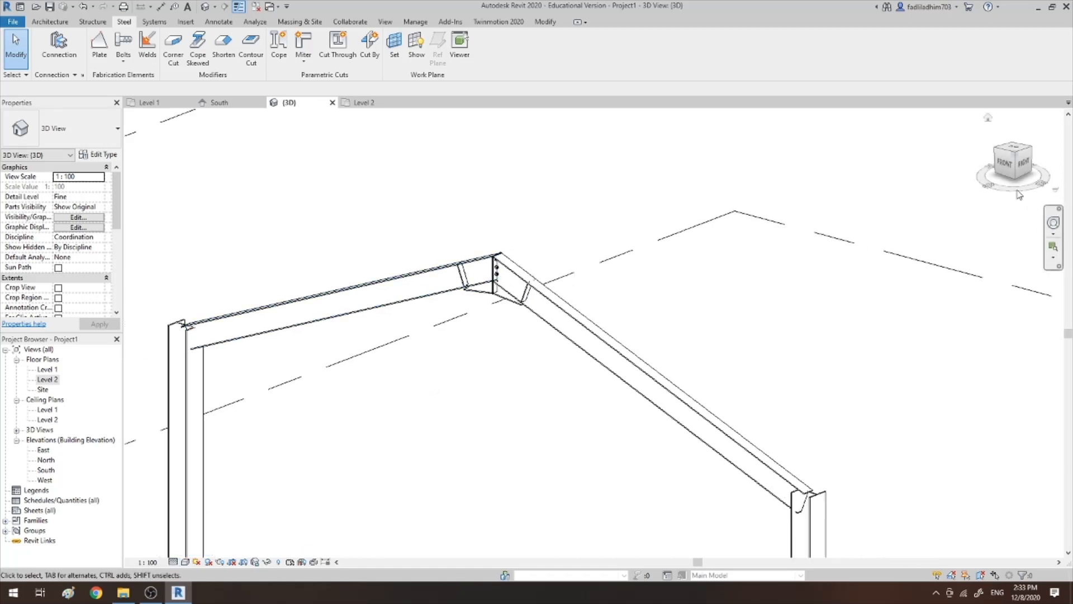
left_click(1020, 170)
left_click(1021, 170)
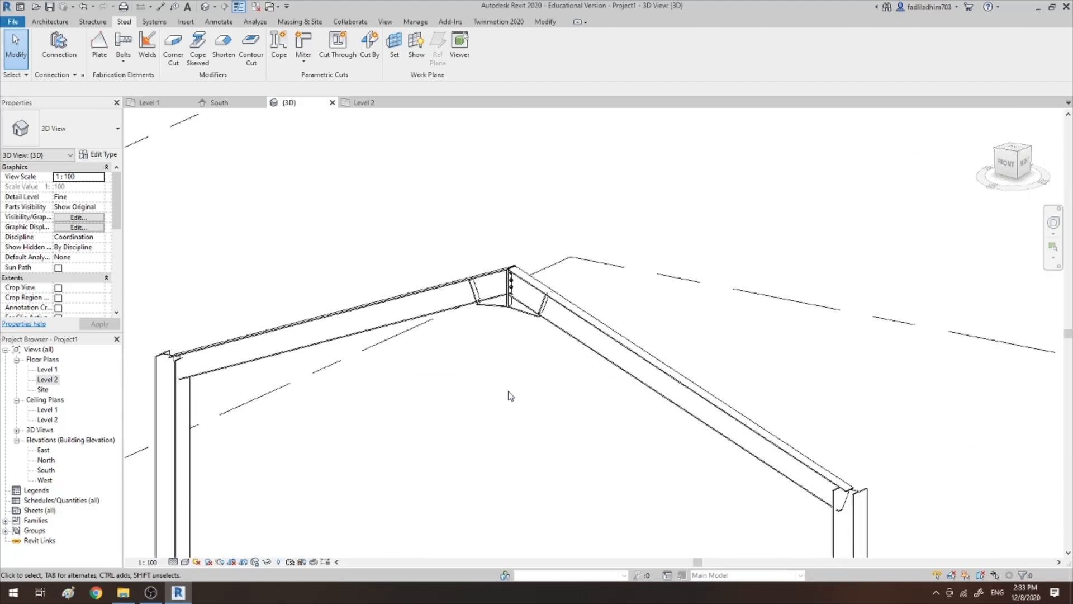
left_click(525, 323)
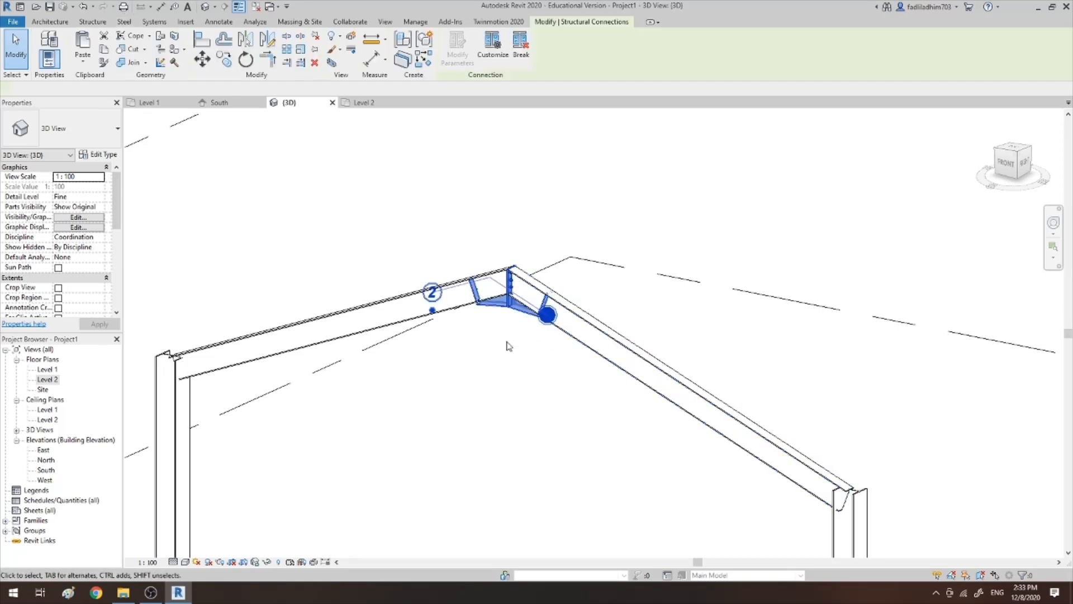
scroll(488, 348, "up", 2)
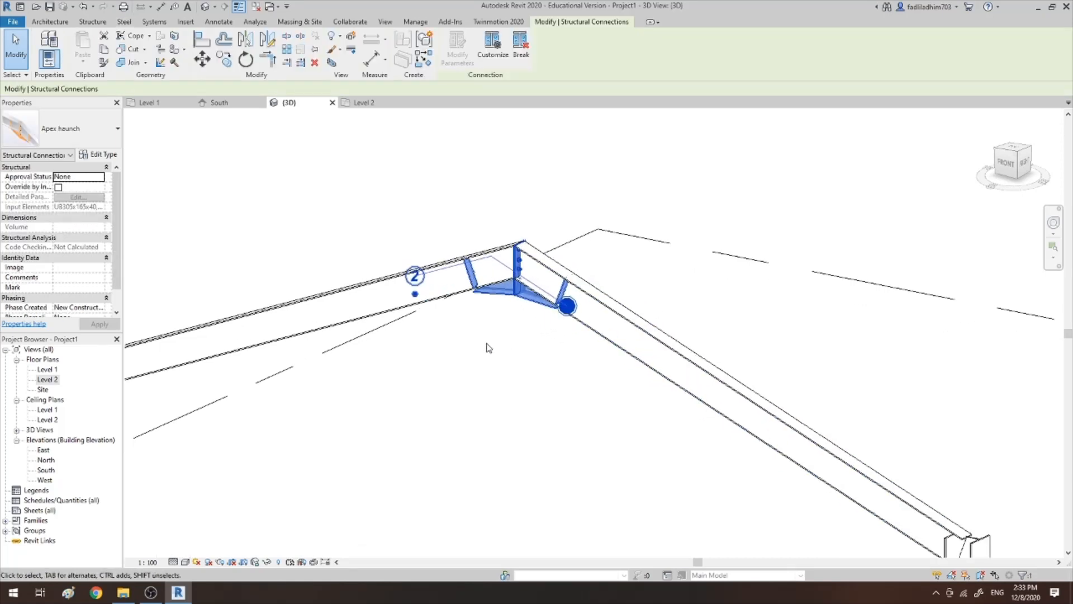
left_click(419, 297)
left_click(568, 323)
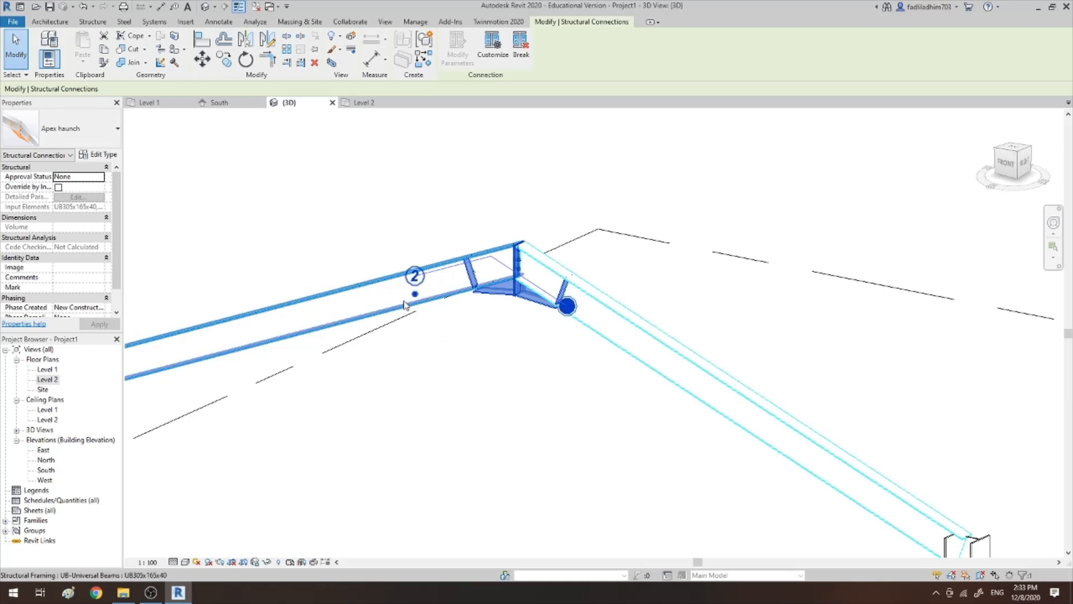
left_click(413, 233)
scroll(510, 202, "down", 2)
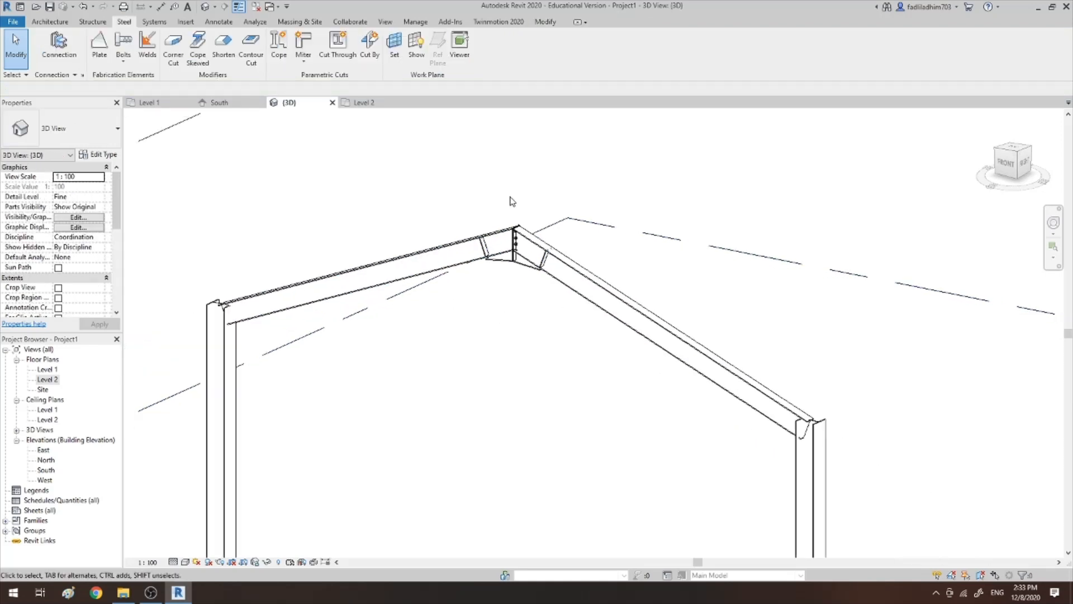
Start a new structural connection and examine the available connection types for one suited to the beam-to-column joint
left_click(76, 129)
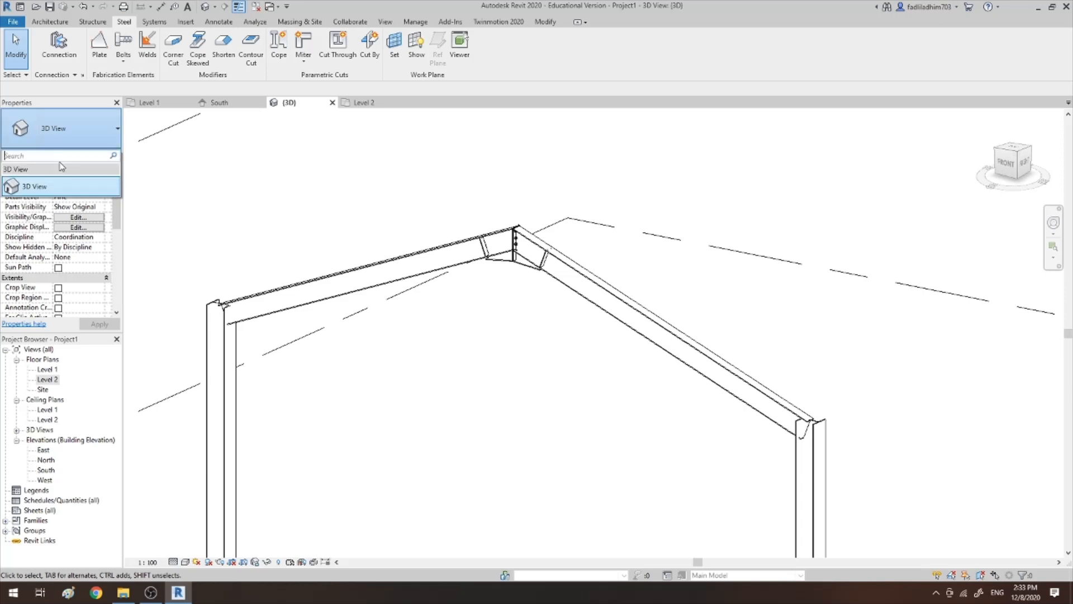
left_click(60, 54)
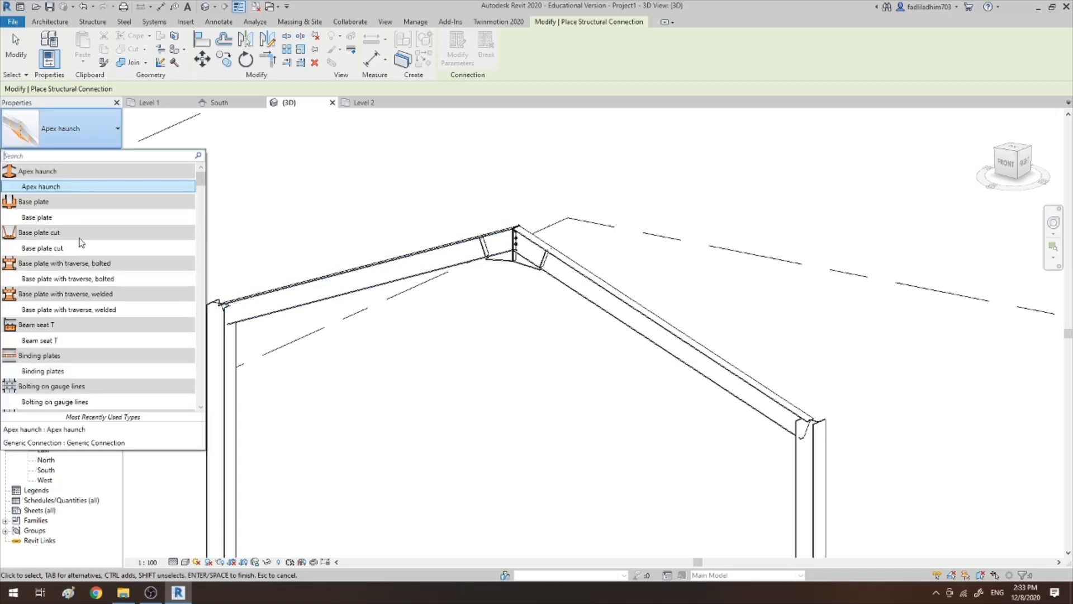
scroll(86, 243, "down", 10)
scroll(87, 249, "down", 4)
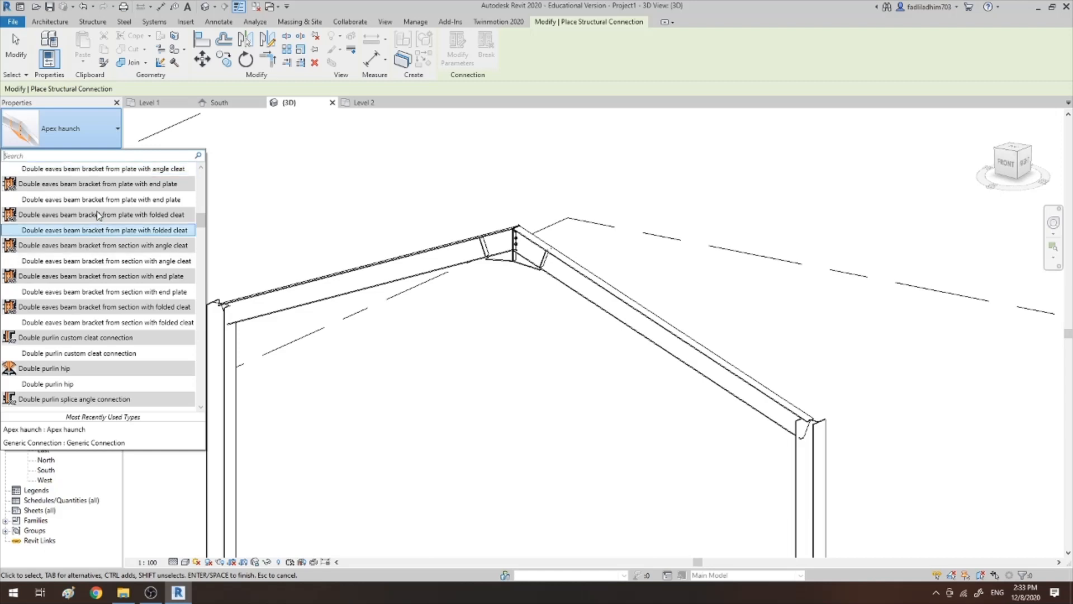
scroll(106, 232, "down", 4)
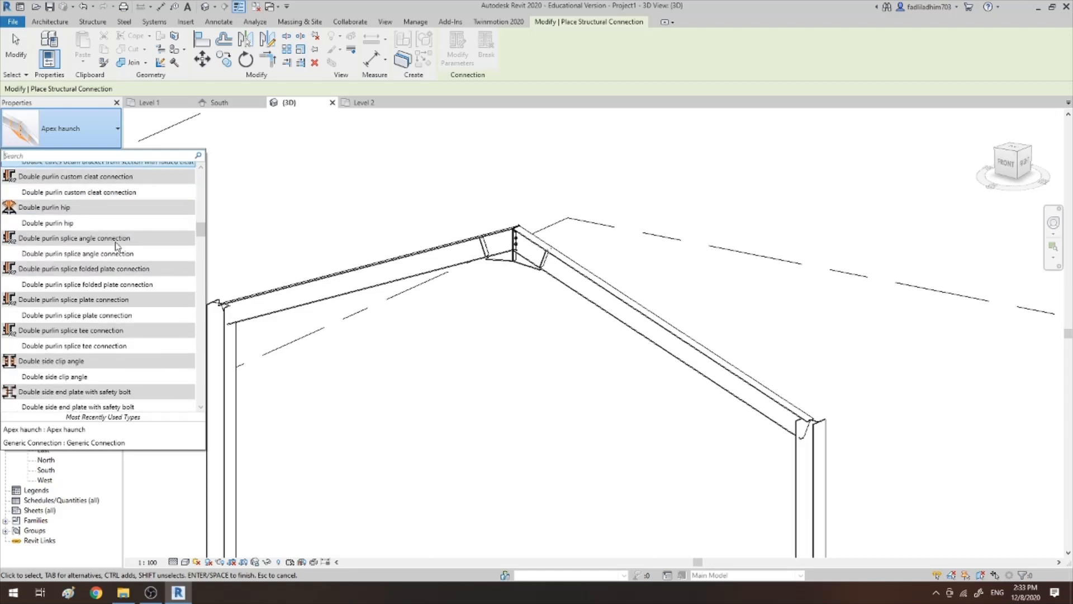
scroll(115, 245, "down", 8)
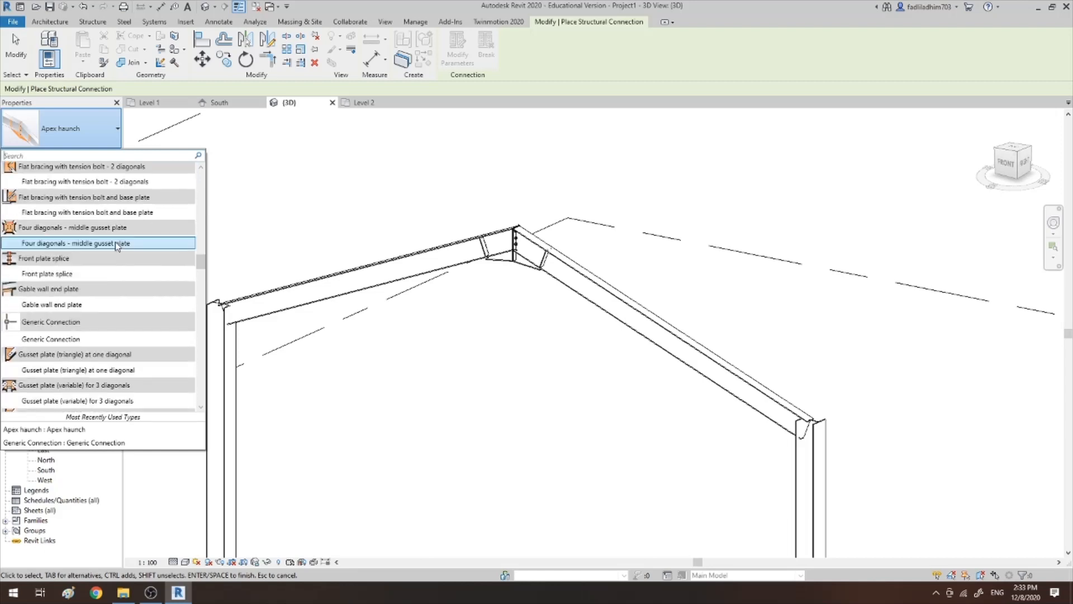
scroll(116, 245, "down", 10)
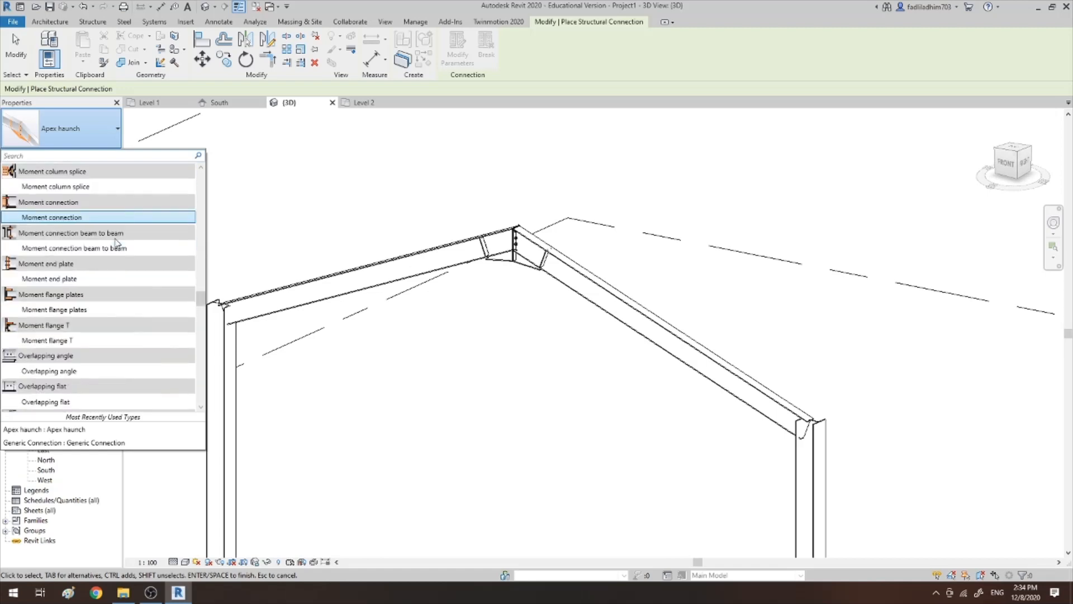
scroll(116, 241, "down", 10)
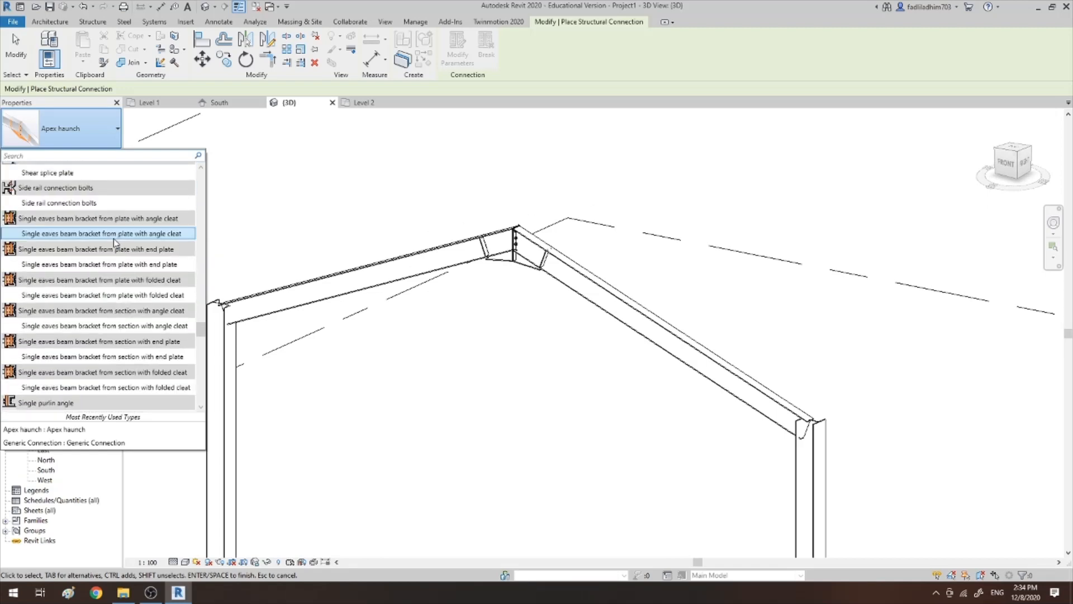
scroll(113, 238, "down", 2)
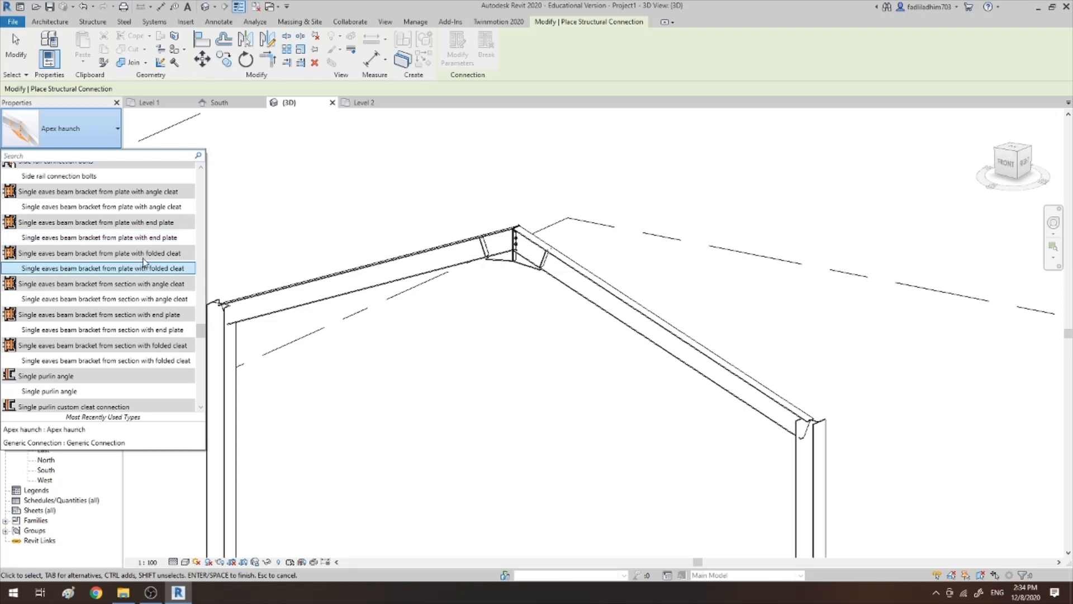
scroll(132, 271, "down", 7)
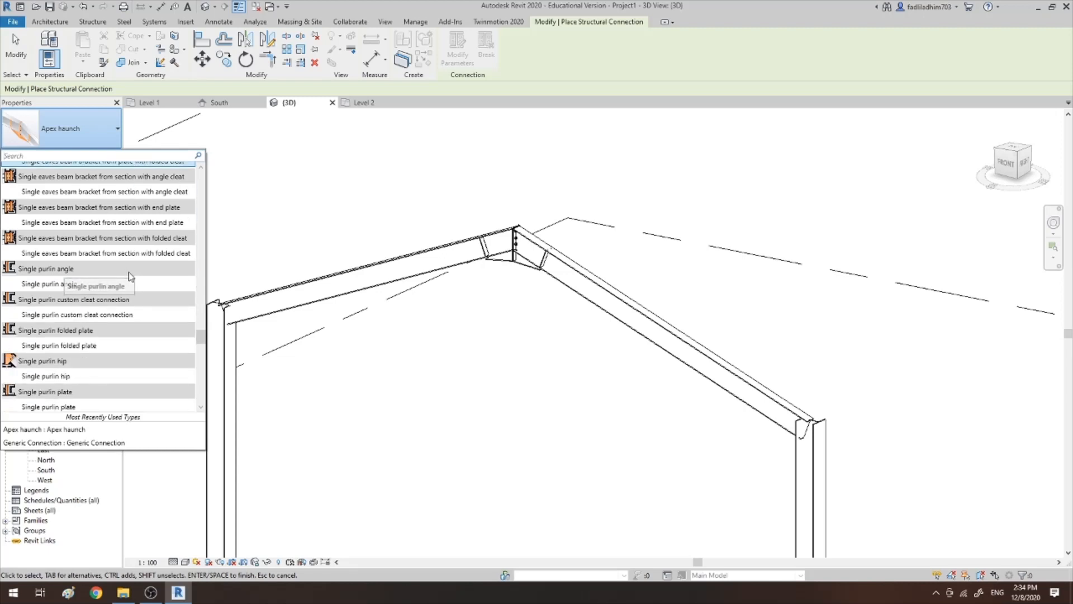
scroll(129, 272, "down", 7)
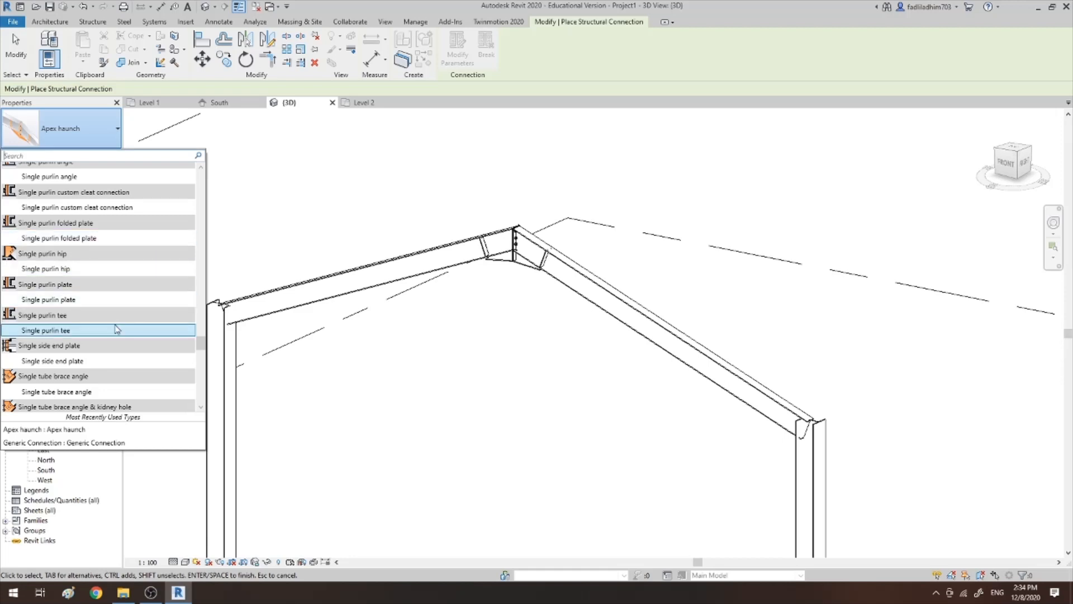
scroll(116, 328, "down", 3)
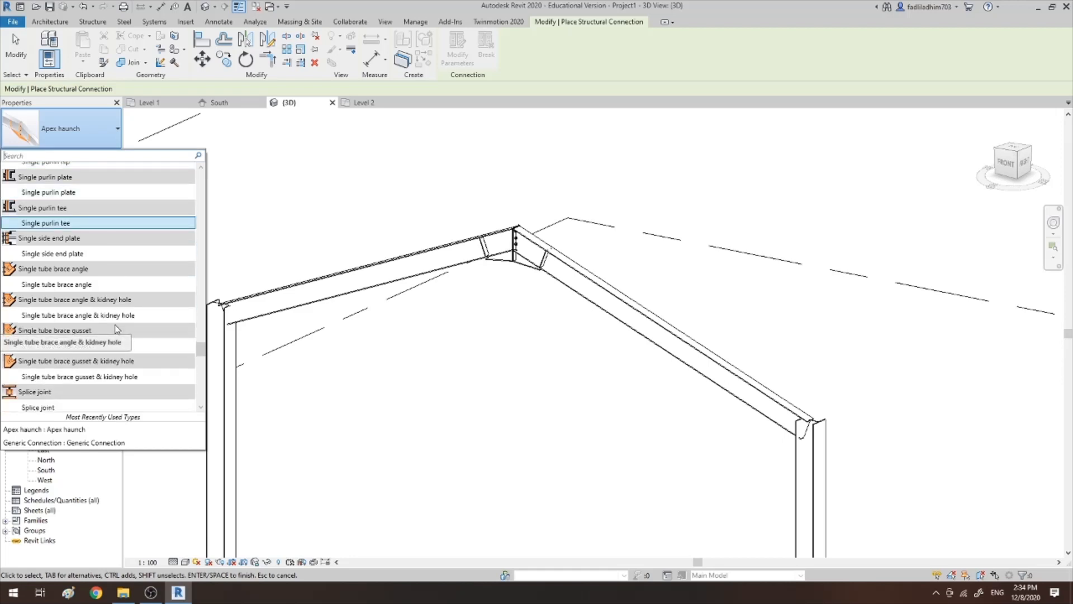
scroll(117, 329, "down", 1)
scroll(116, 328, "up", 4)
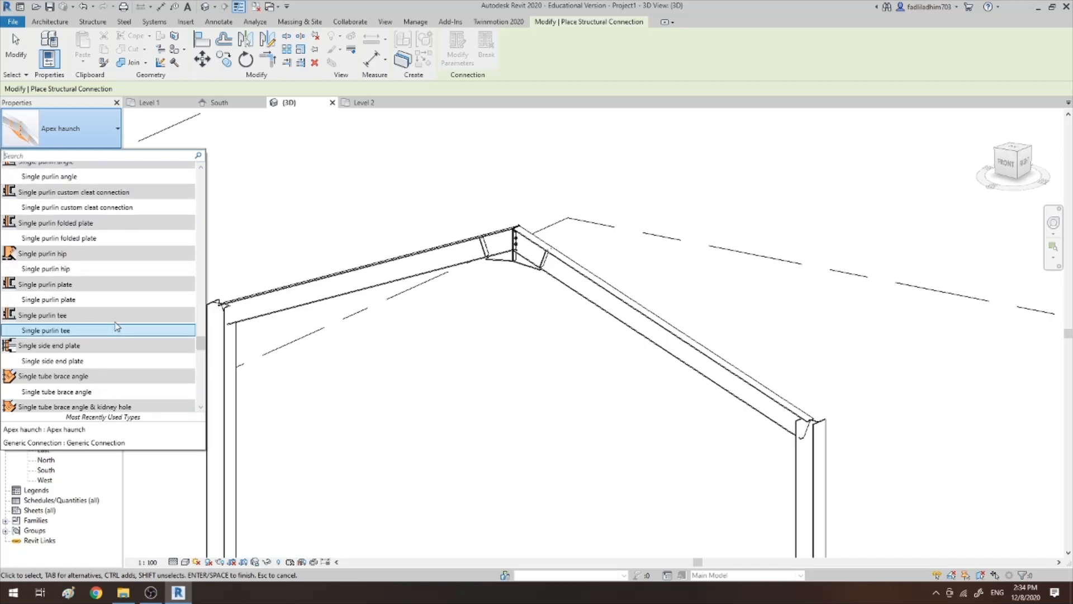
scroll(117, 327, "up", 3)
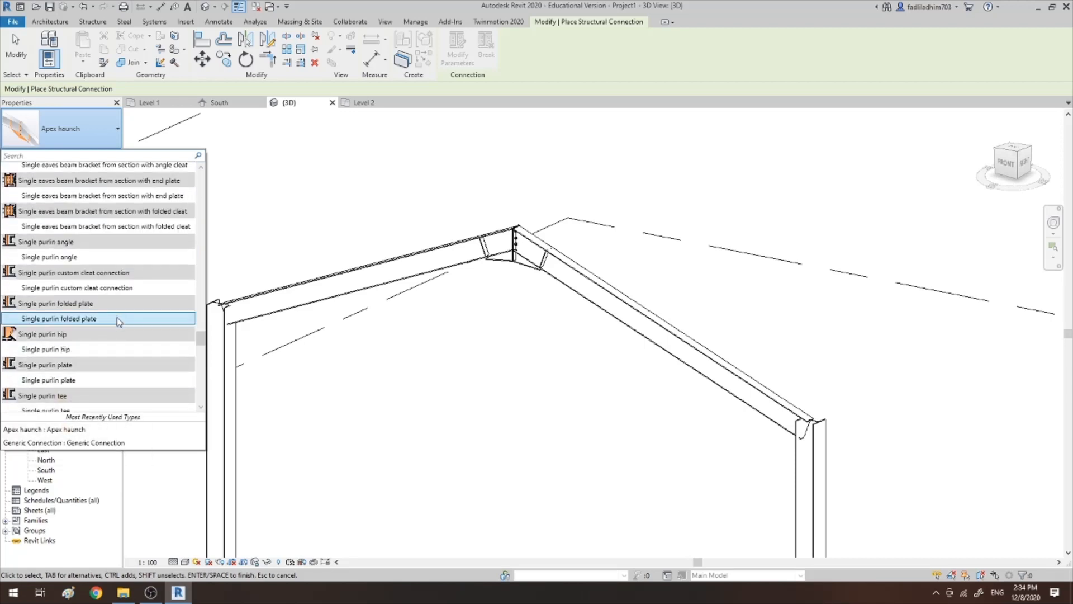
scroll(116, 317, "up", 6)
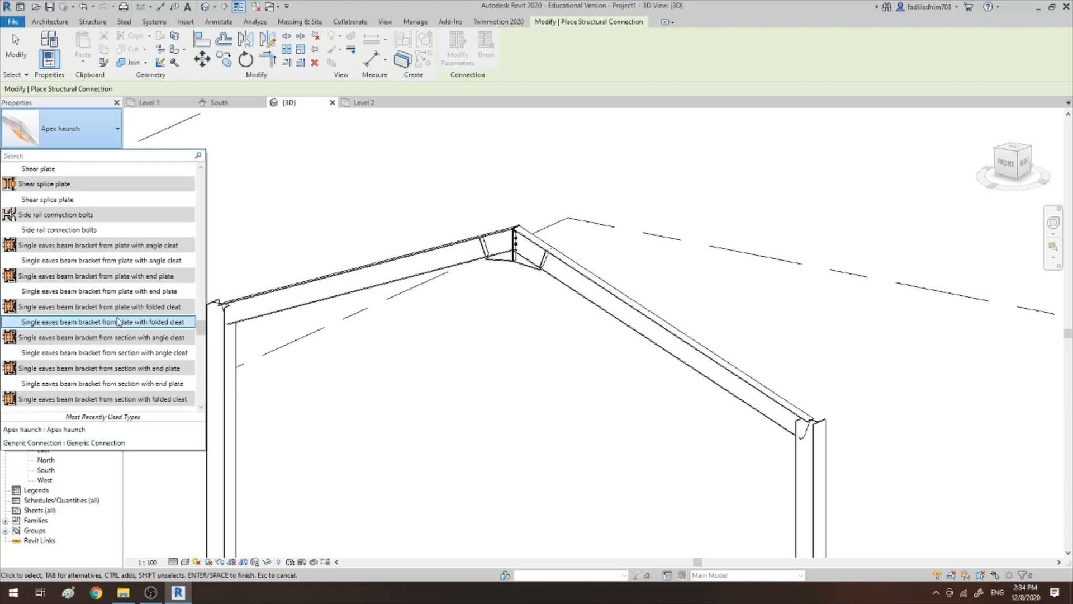
scroll(88, 284, "up", 2)
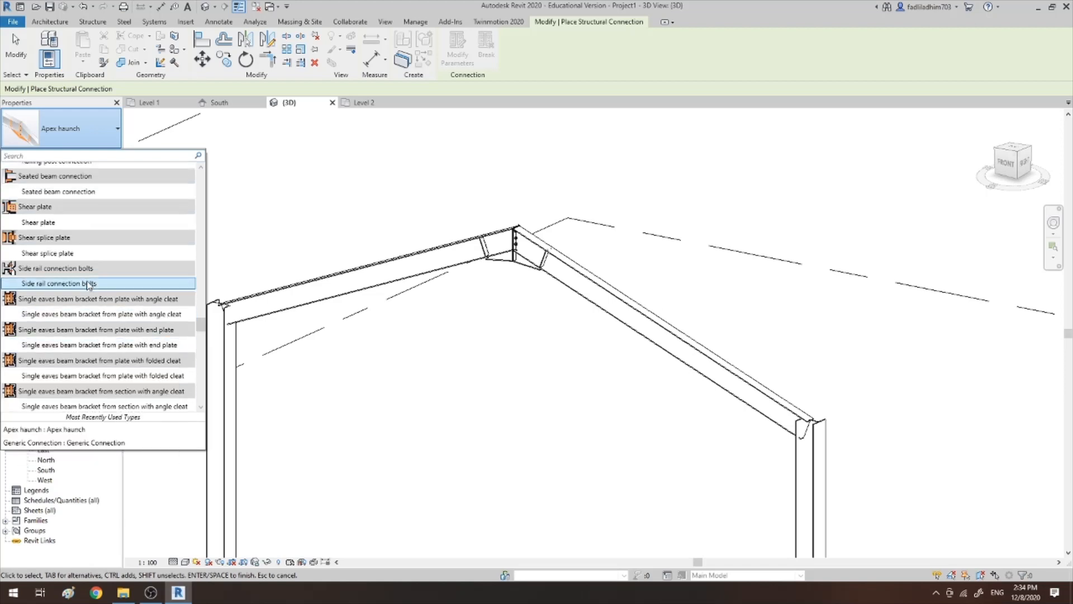
scroll(88, 284, "up", 2)
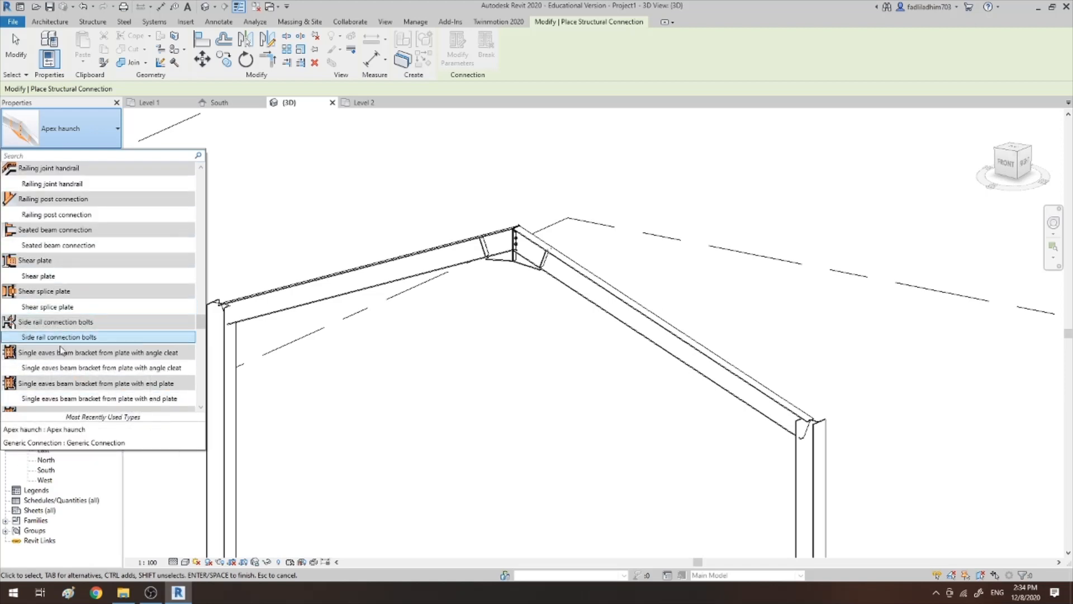
scroll(54, 304, "up", 2)
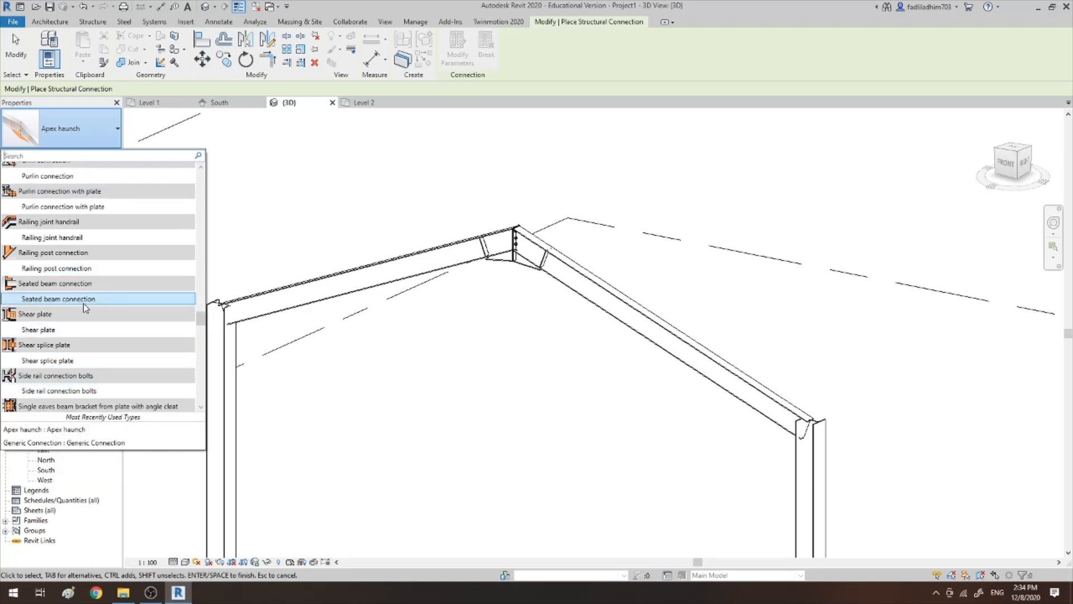
scroll(83, 305, "down", 6)
scroll(83, 311, "down", 3)
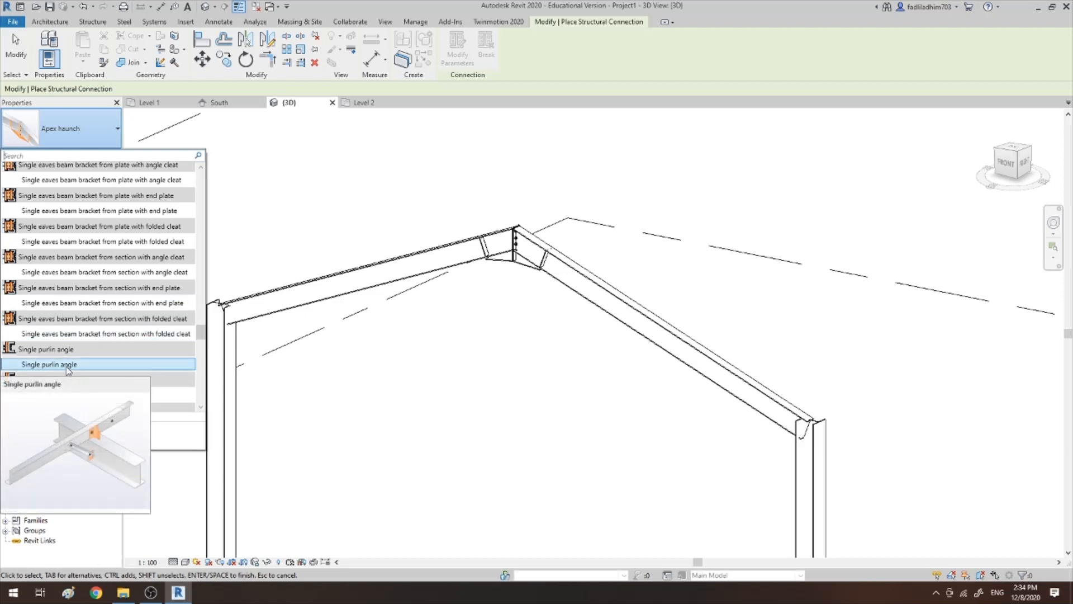
scroll(67, 369, "down", 2)
scroll(67, 370, "down", 4)
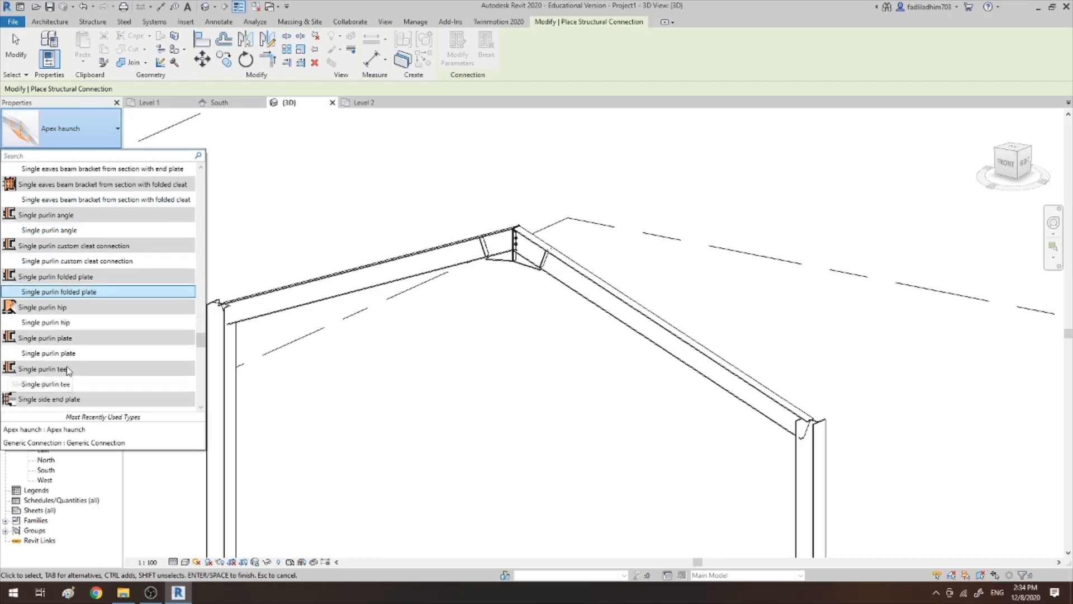
scroll(73, 371, "down", 3)
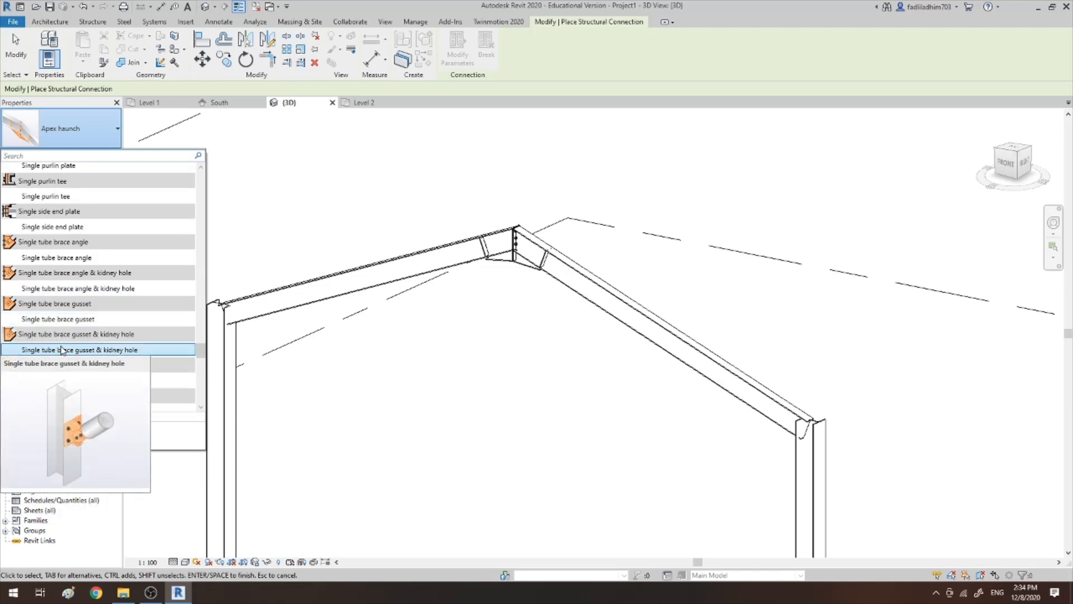
scroll(62, 350, "down", 2)
scroll(63, 350, "down", 6)
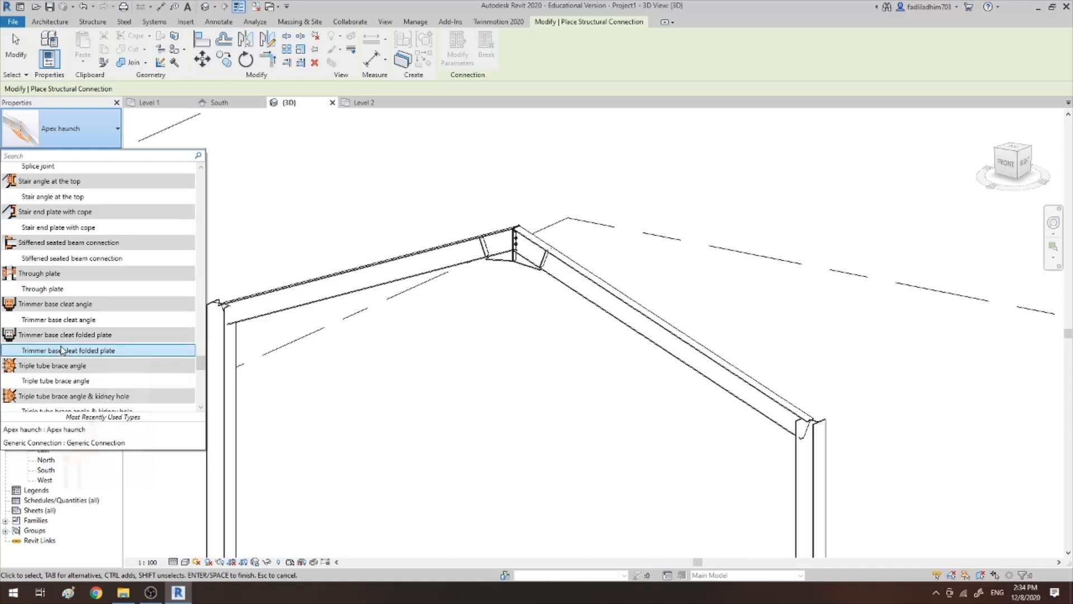
scroll(62, 350, "down", 6)
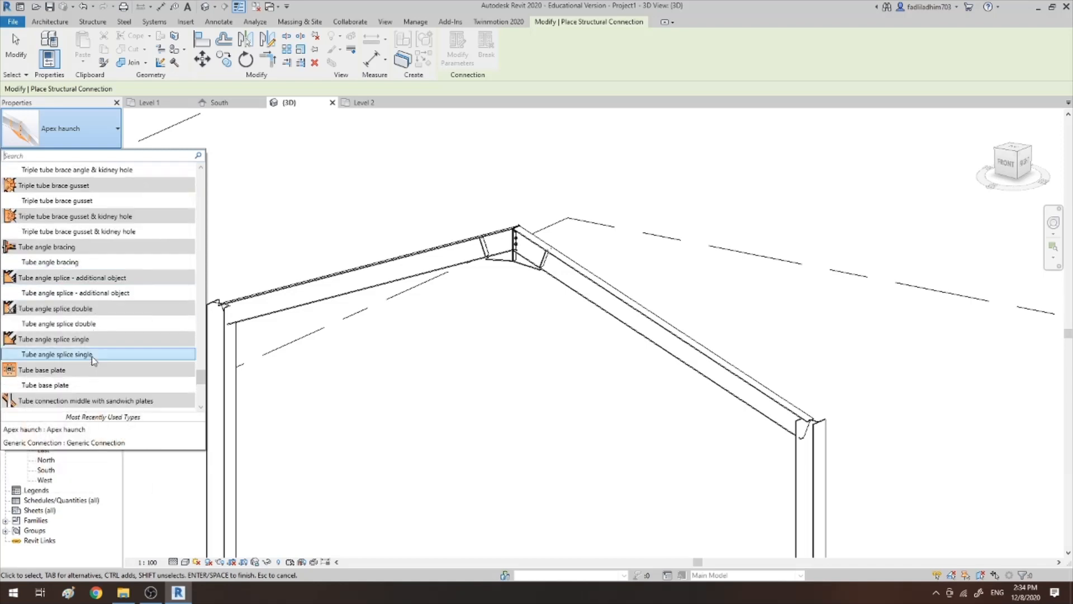
scroll(92, 353, "down", 5)
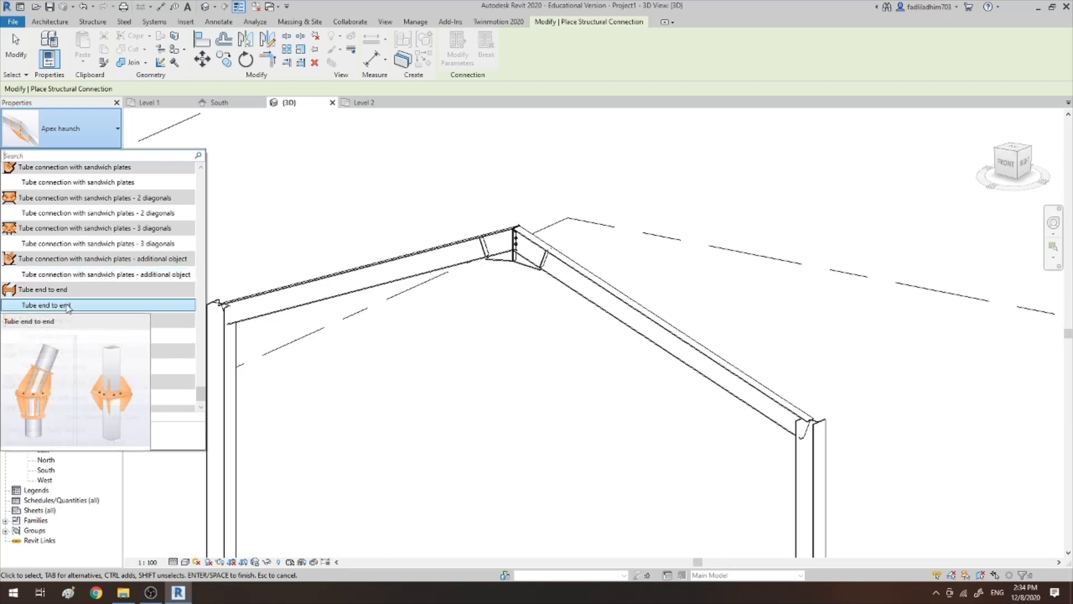
mouse_move(66, 304)
scroll(66, 306, "up", 3)
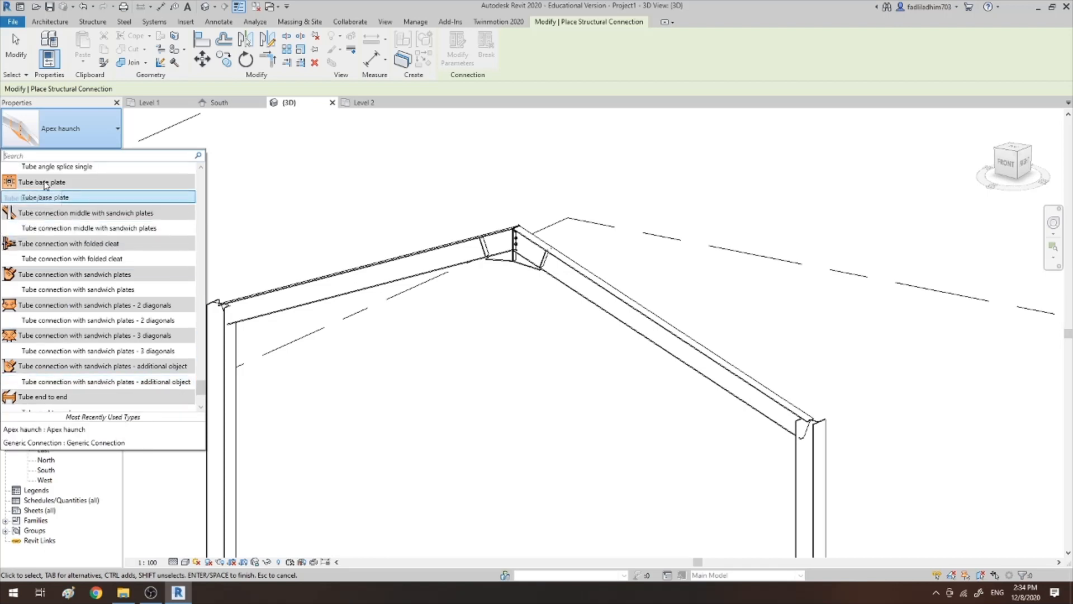
Filter the connection types by "end" and choose Single side end plate
type("end")
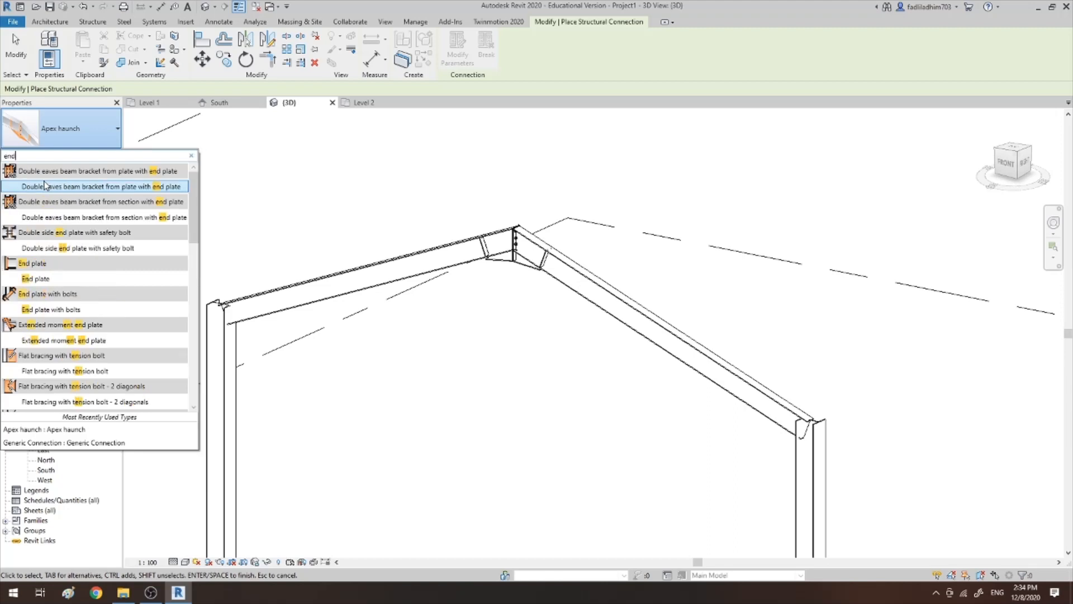
scroll(95, 293, "down", 3)
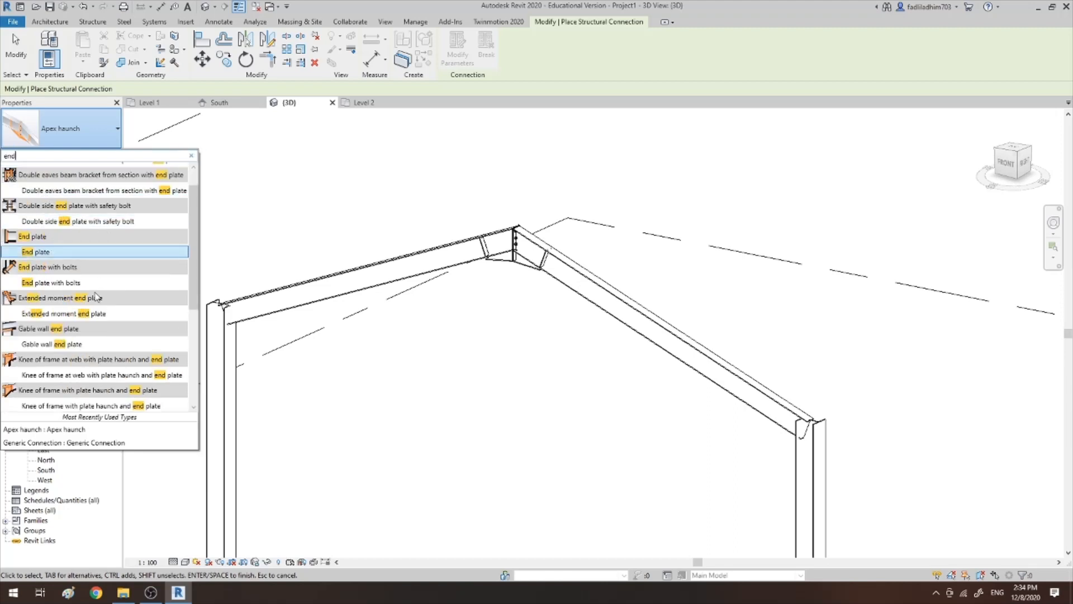
scroll(95, 296, "down", 1)
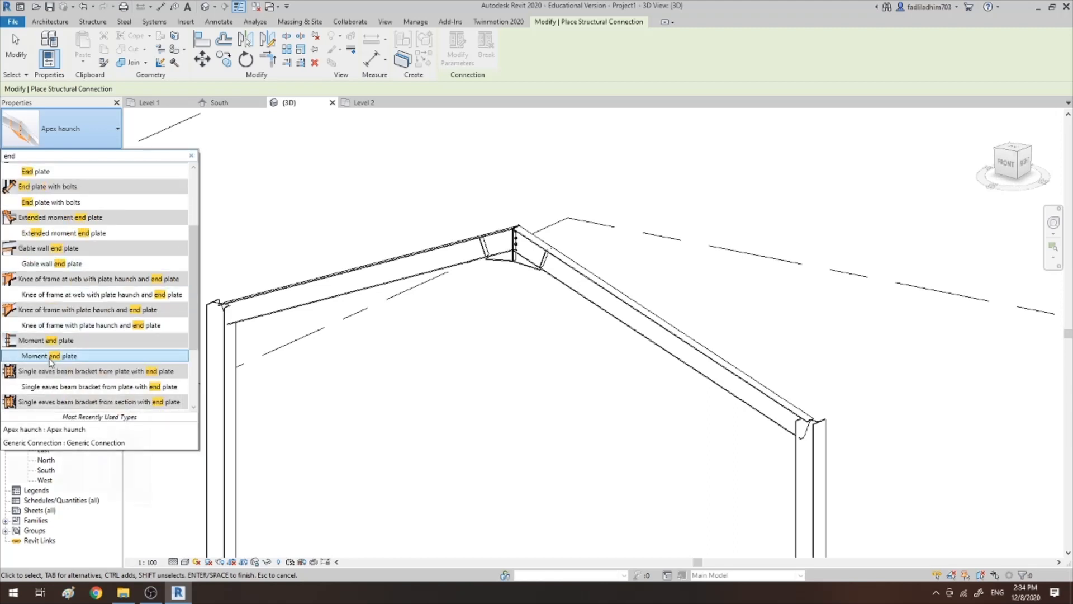
scroll(65, 355, "down", 3)
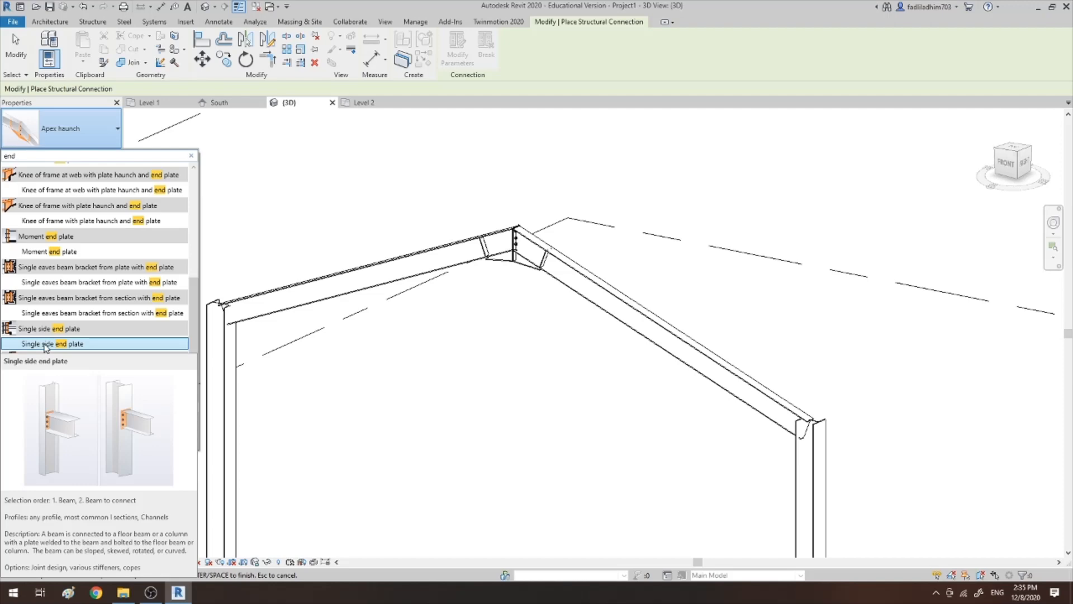
left_click(45, 344)
Place the Single side end plate connection between the left sloped UB305x165x40 beam and its supporting UC305x305x97 column at the eaves
scroll(306, 359, "down", 2)
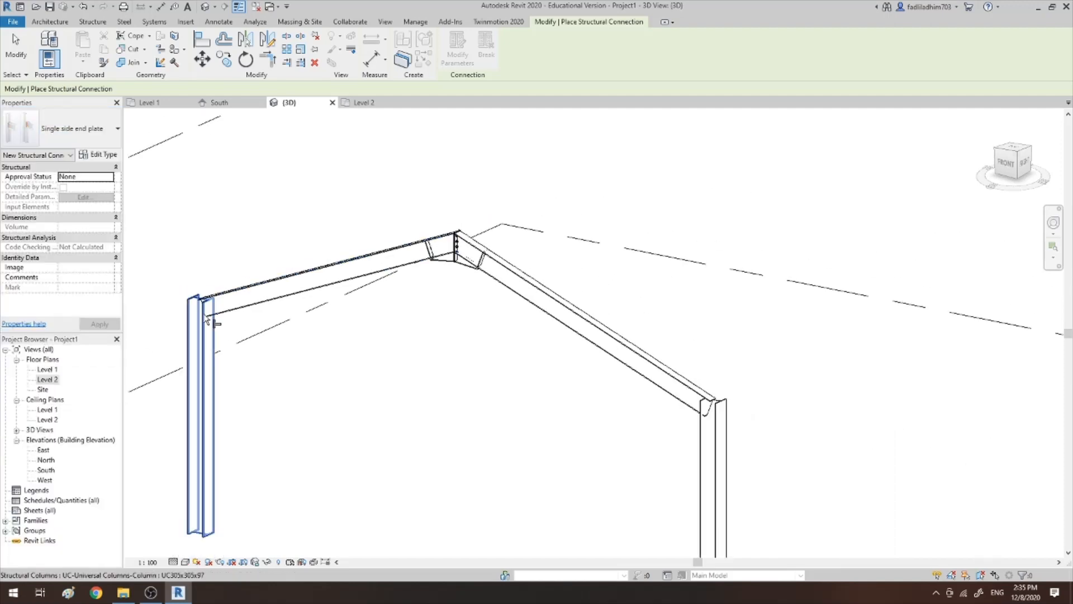
scroll(206, 320, "up", 5)
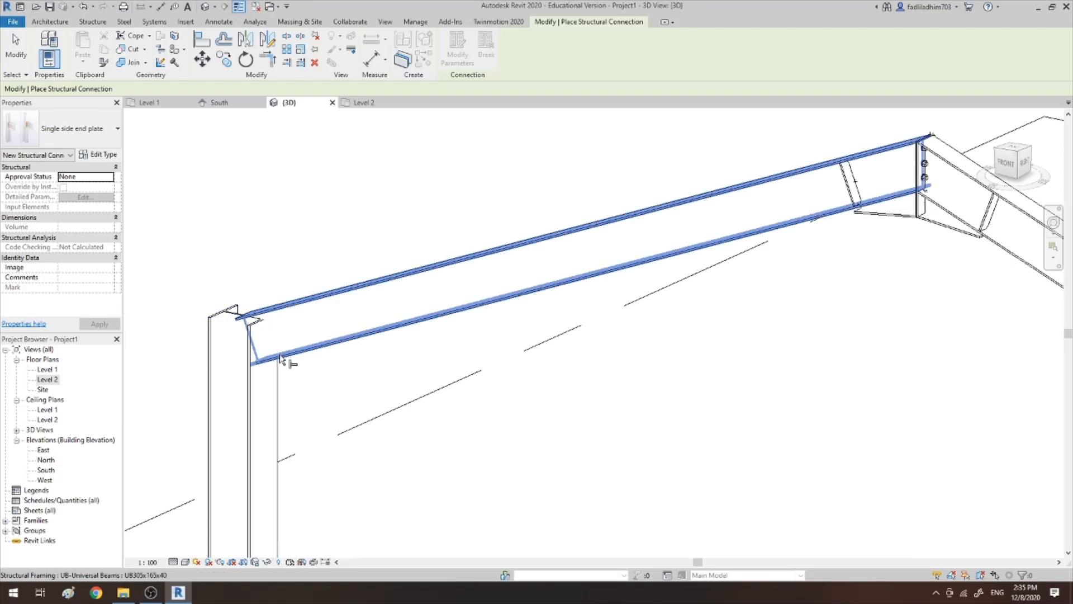
left_click(281, 358)
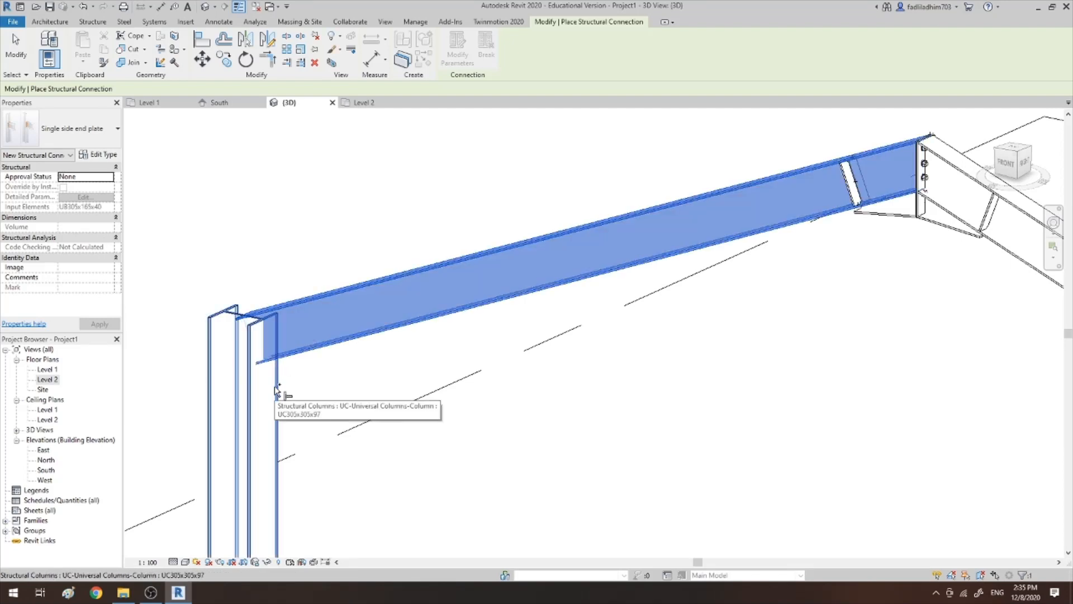
left_click(275, 386)
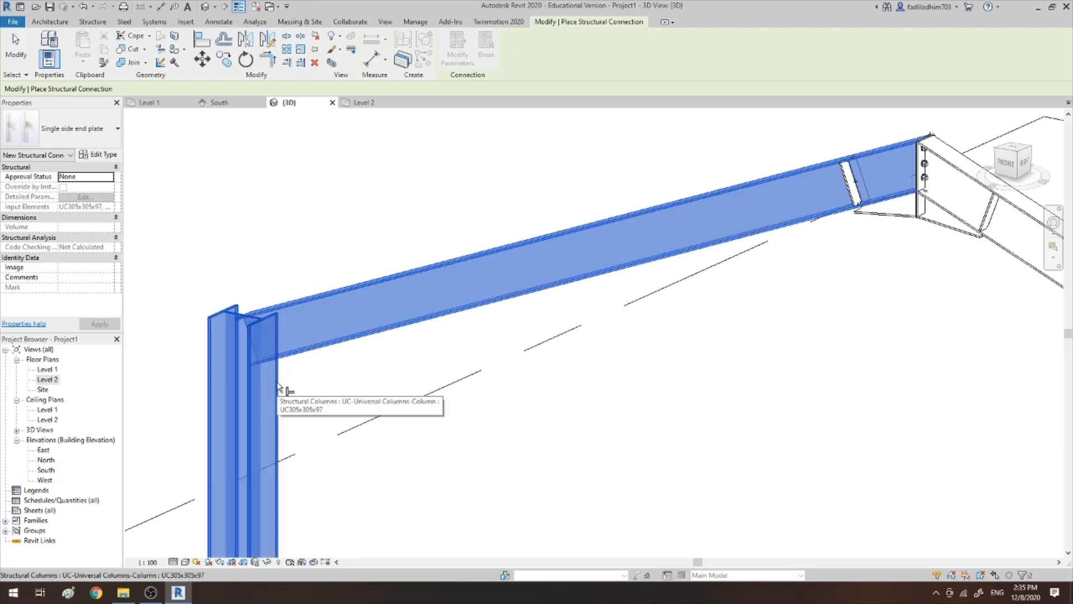
key("Return")
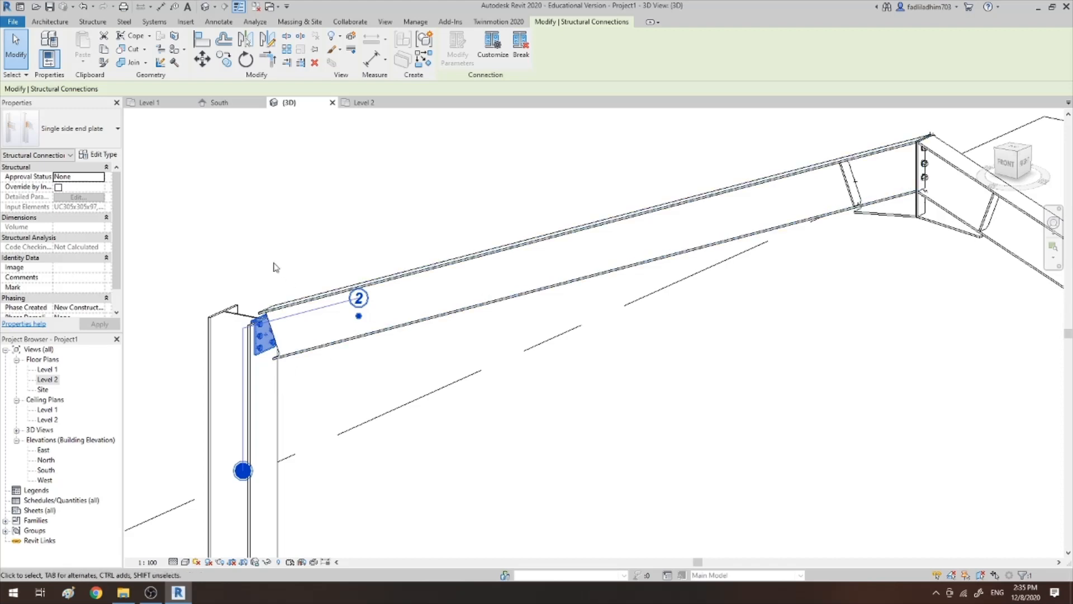
key("Escape")
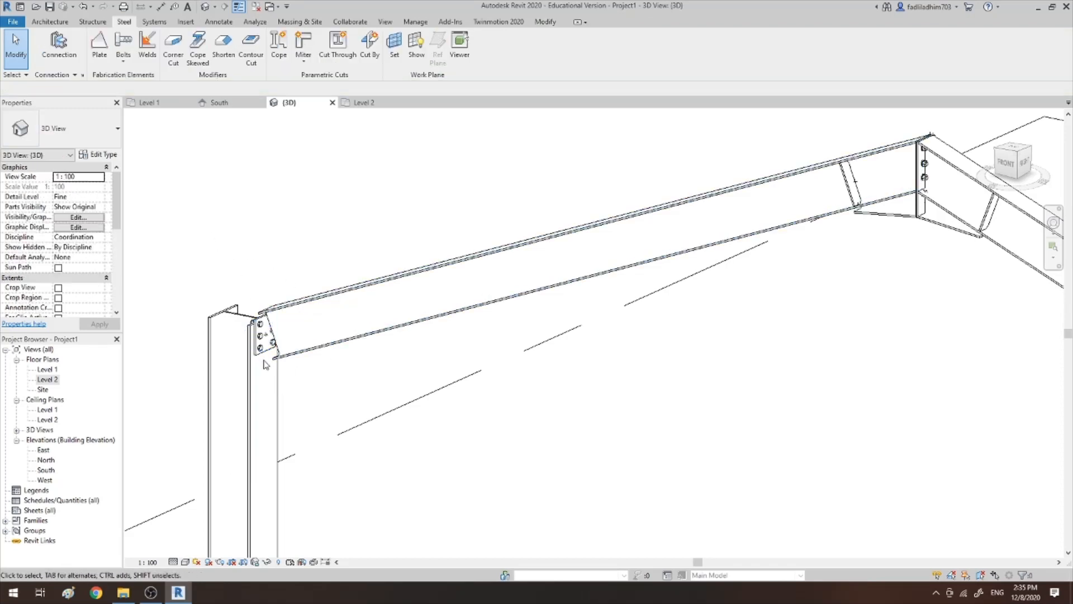
Change the left eaves connection's type from Single side end plate to Knee of frame with plate haunch and end plate
left_click(264, 342)
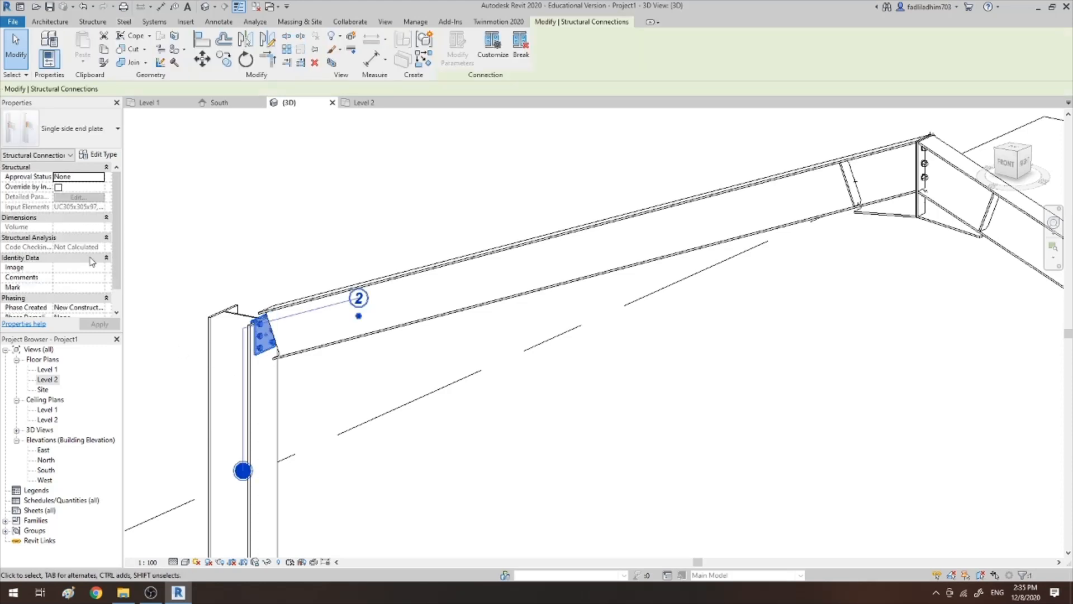
left_click(72, 128)
scroll(93, 241, "up", 5)
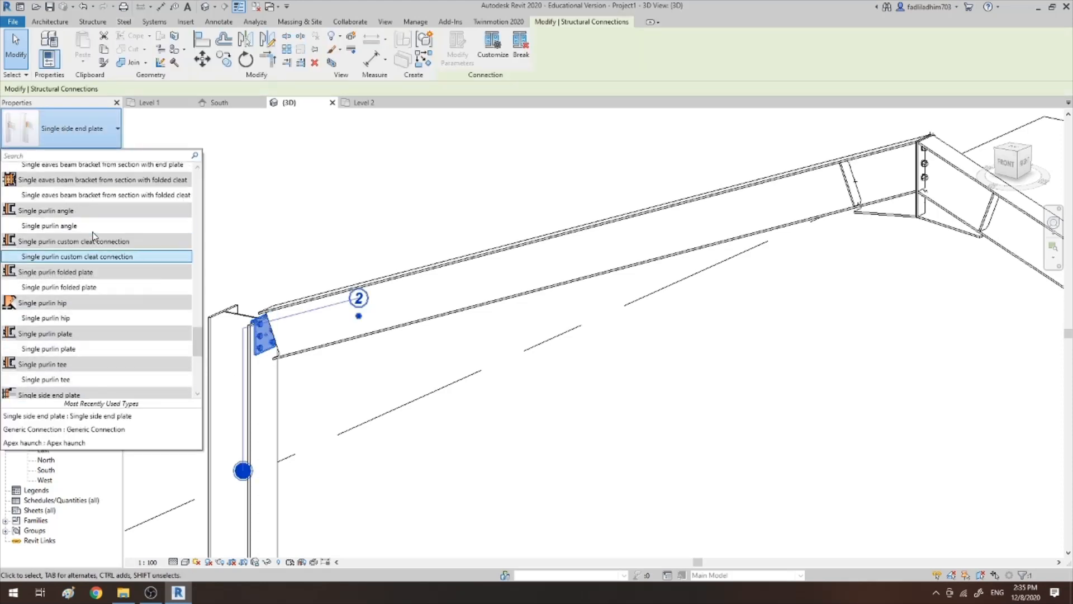
scroll(92, 240, "up", 5)
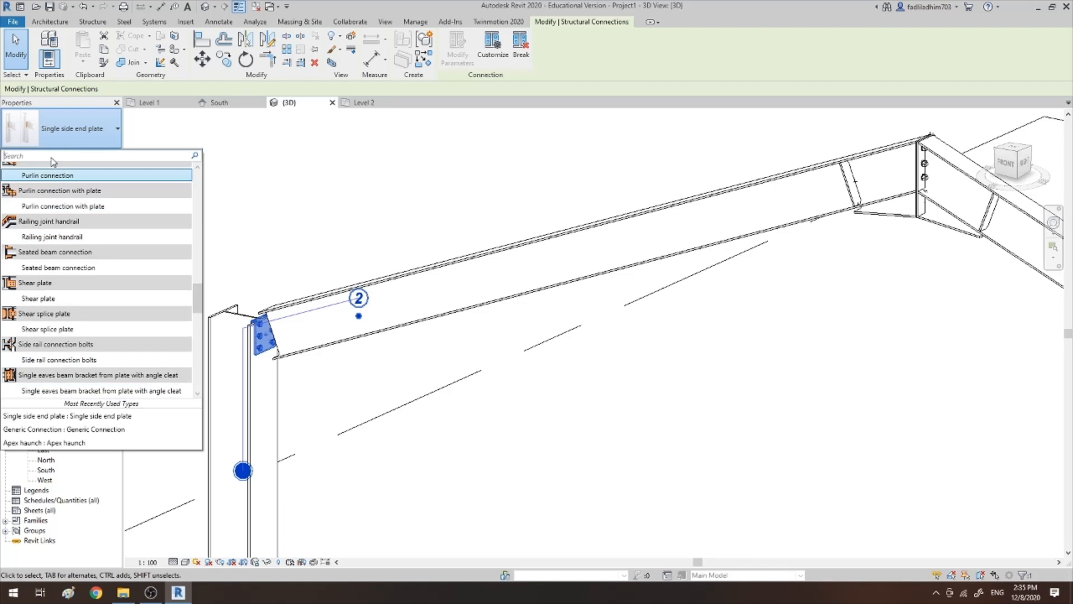
type("knee")
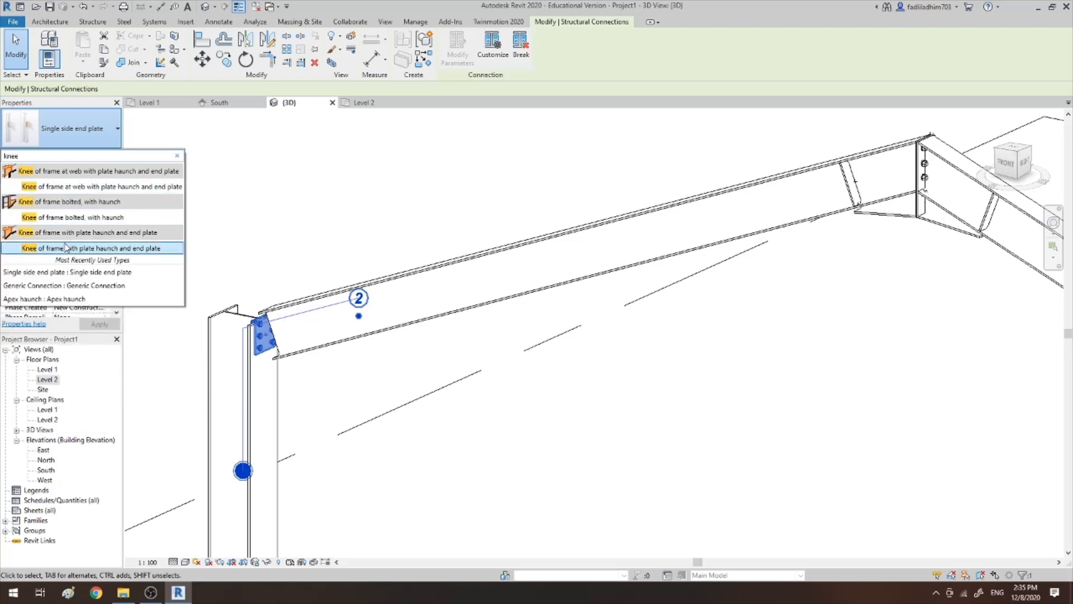
mouse_move(65, 250)
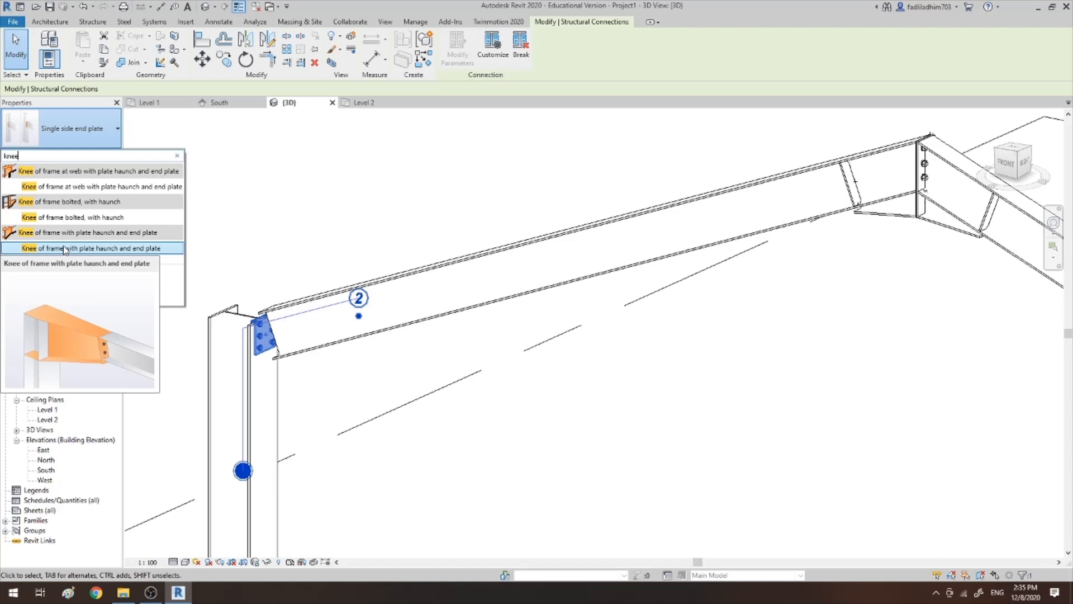
left_click(64, 249)
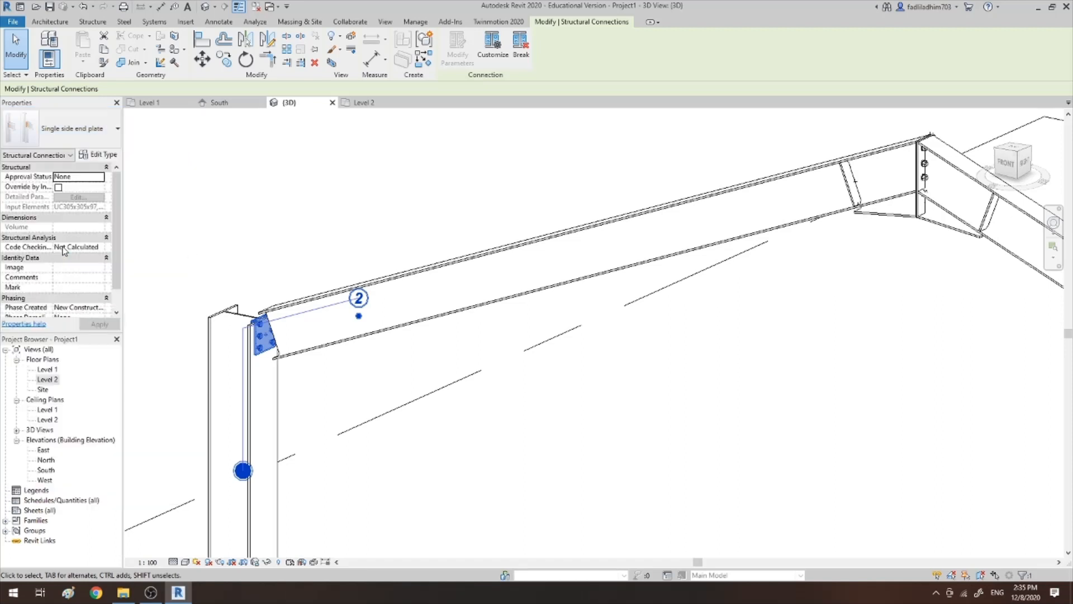
left_click(293, 253)
scroll(268, 252, "up", 4)
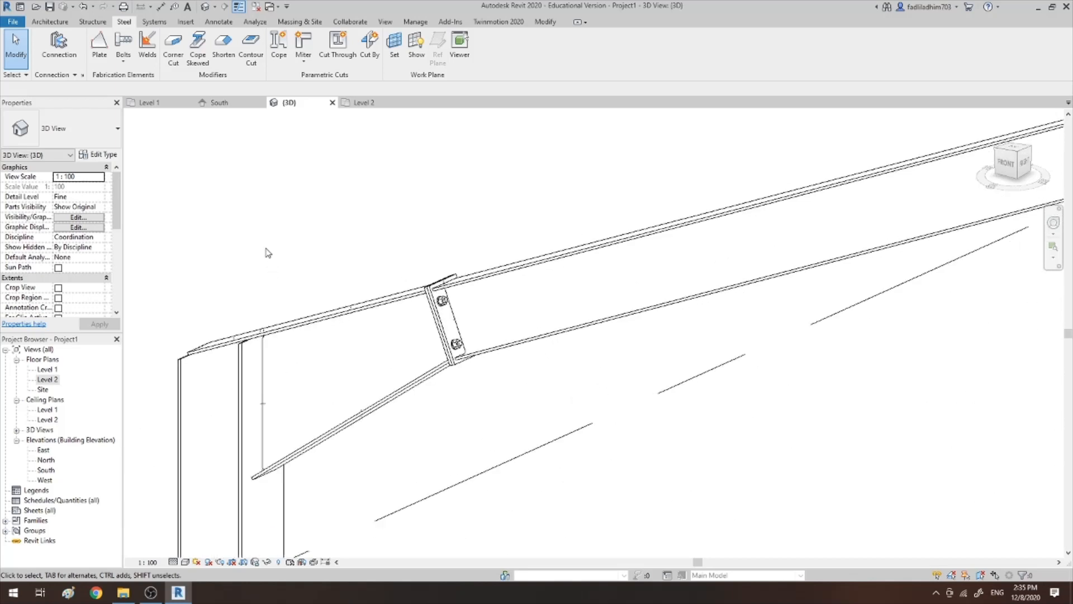
Copy the entire portal frame with its connections from grid A to grid B in the Level 1 plan
scroll(267, 252, "down", 4)
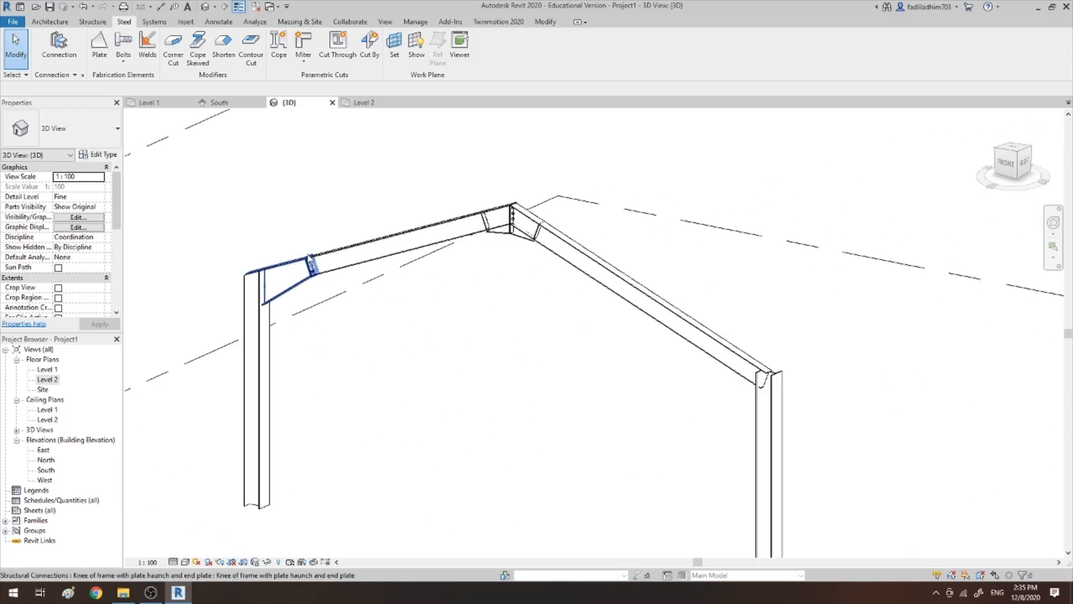
scroll(363, 233, "down", 2)
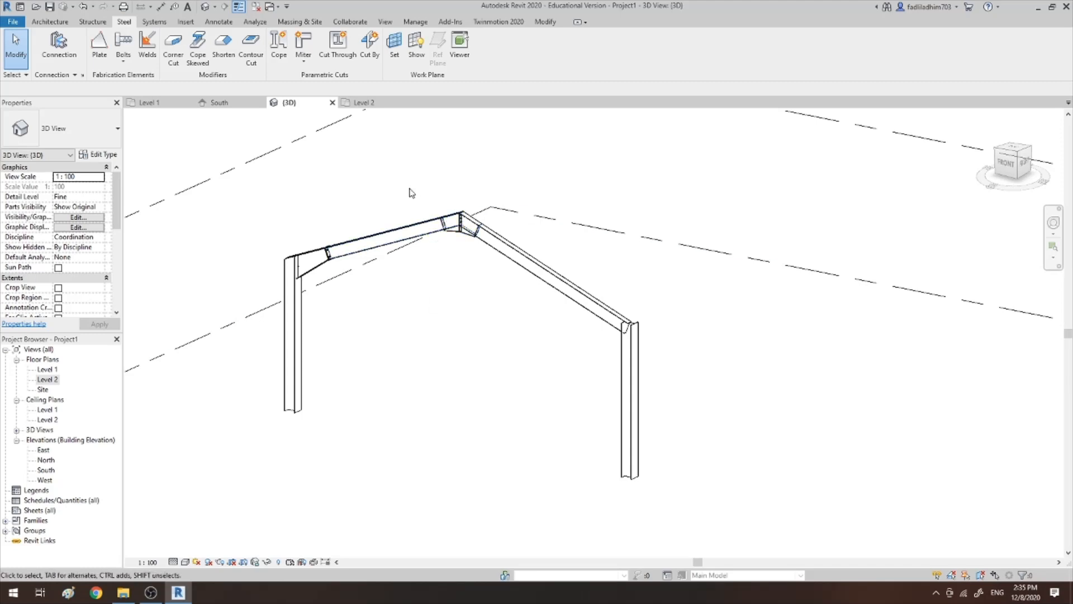
scroll(289, 217, "down", 2)
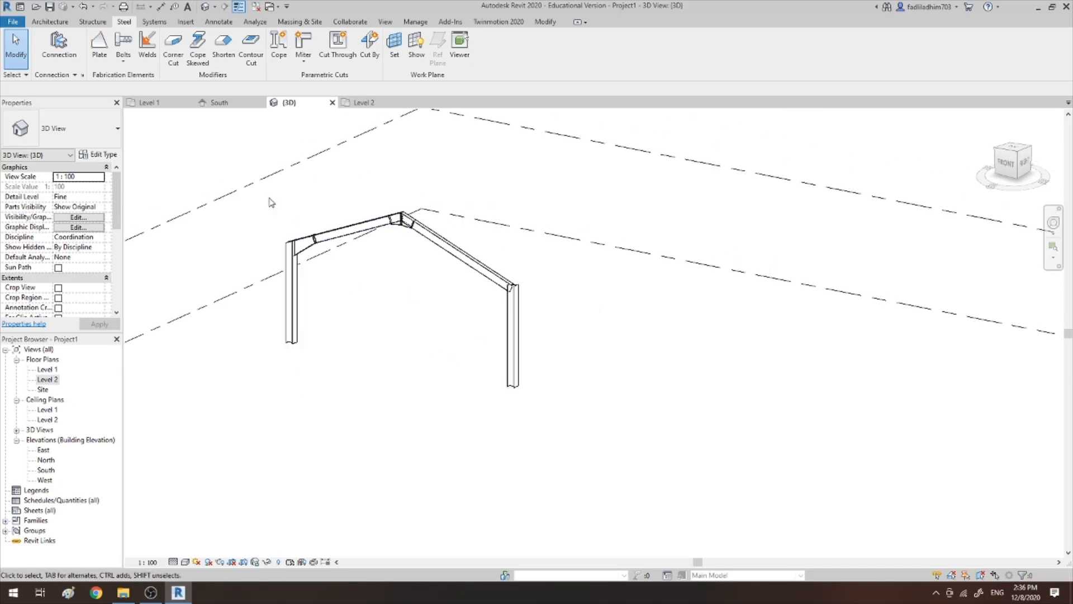
left_click_drag(270, 197, 562, 422)
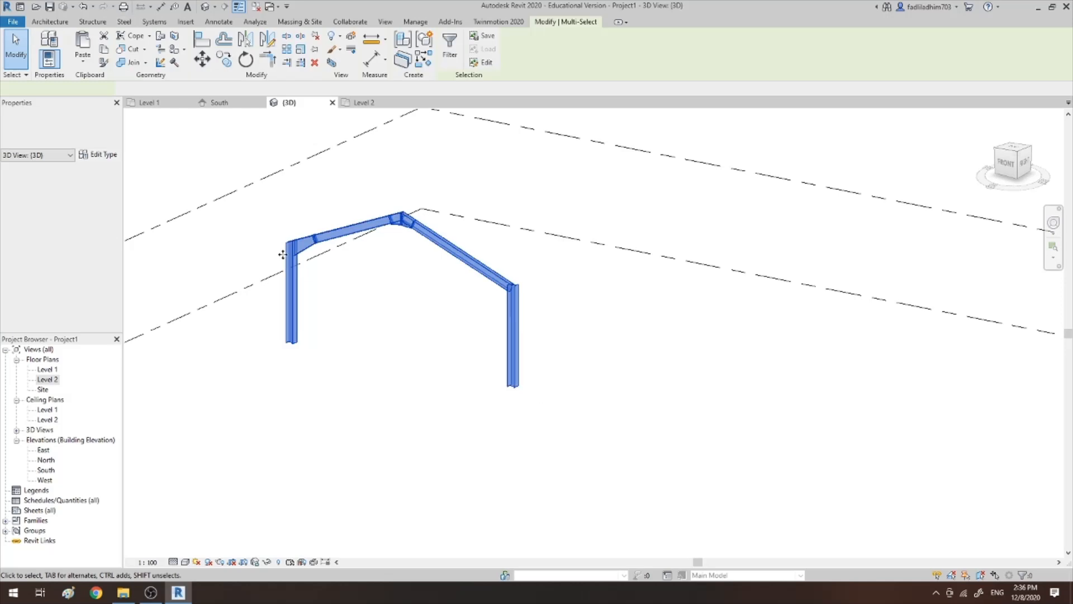
left_click(148, 103)
scroll(342, 163, "down", 2)
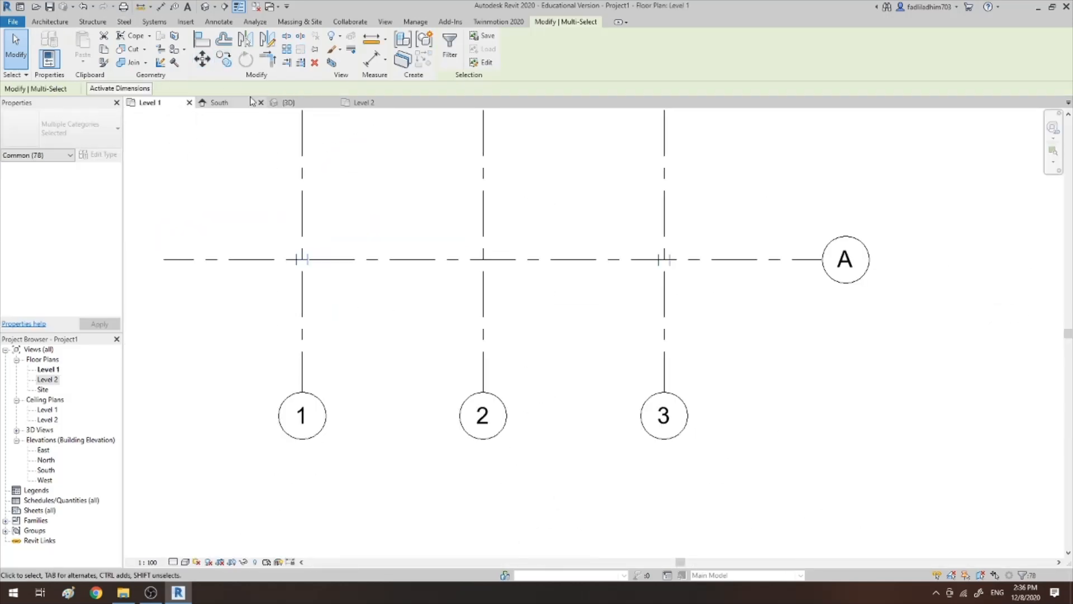
scroll(375, 323, "down", 4)
scroll(358, 159, "up", 2)
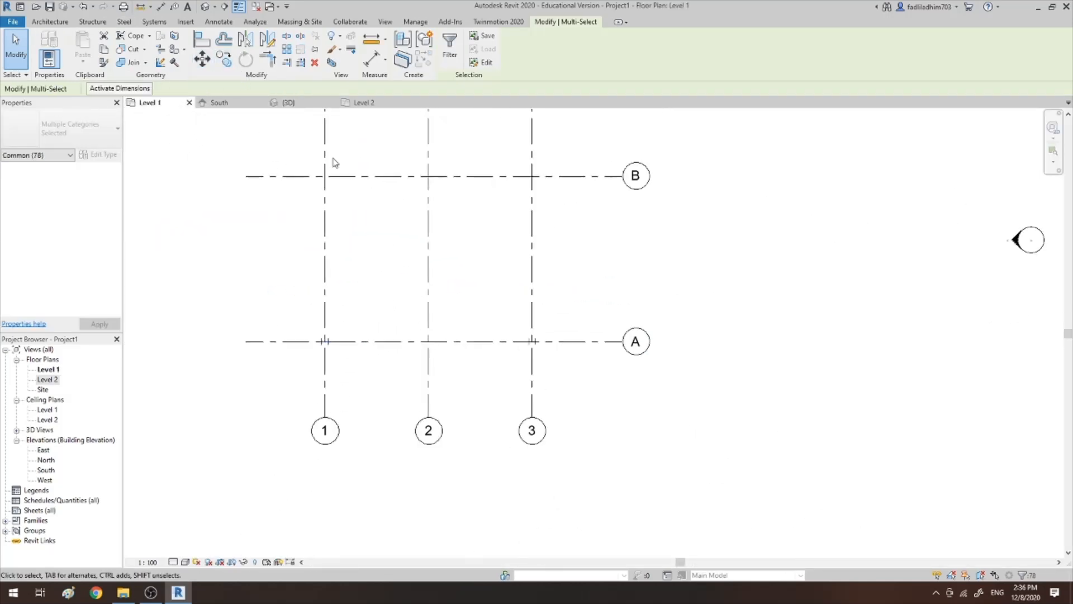
left_click(224, 59)
left_click(426, 340)
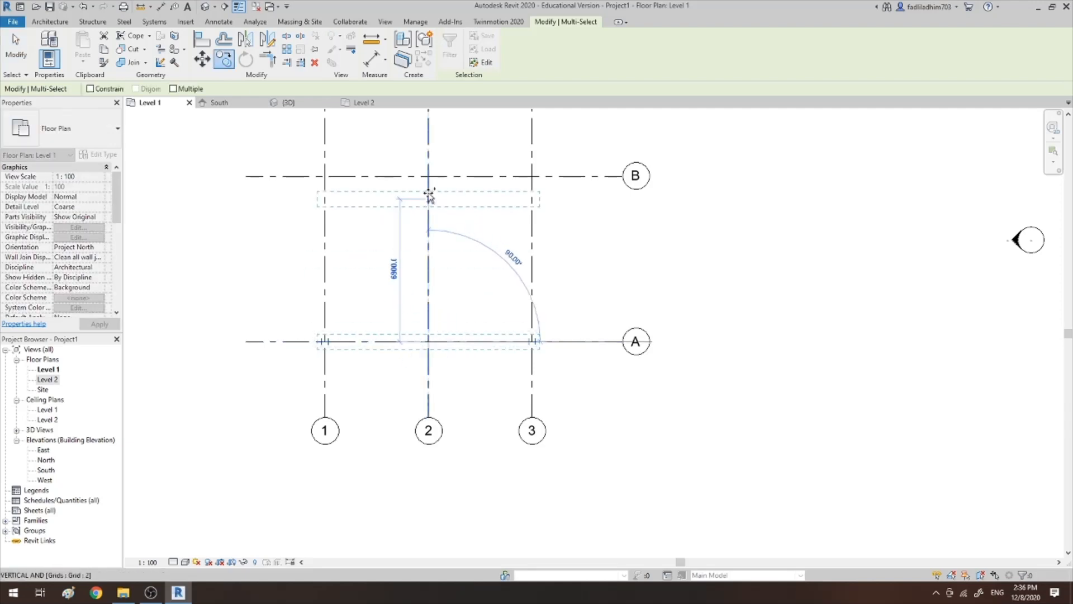
key("Escape")
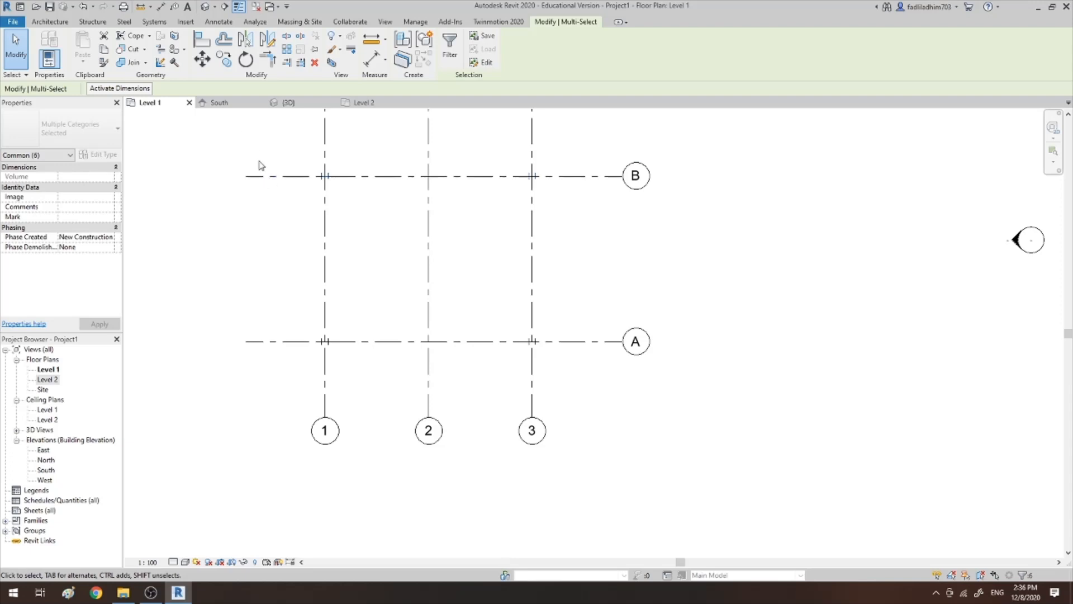
Place a UB305x165x40 beam on Level 2 along grid 1, from the column at grid B to the one at grid A
left_click(358, 105)
left_click(92, 21)
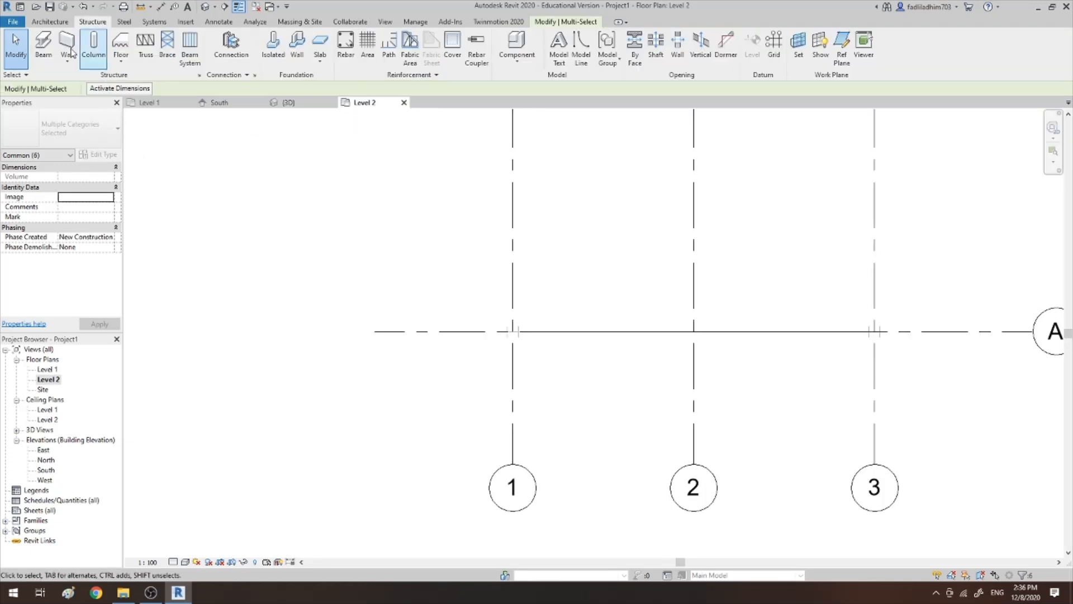
left_click(43, 45)
scroll(350, 222, "down", 3)
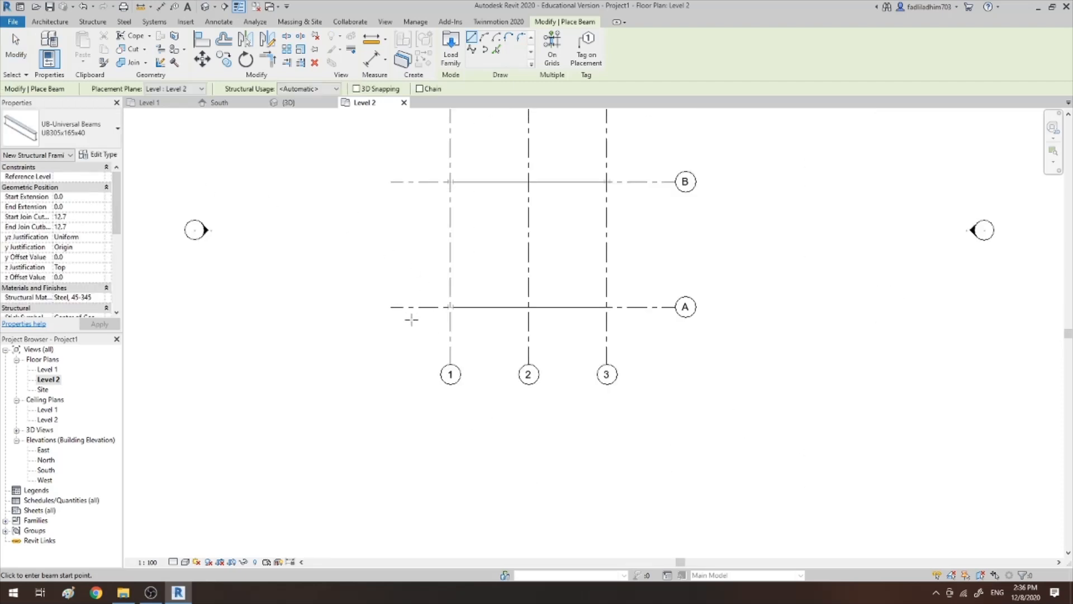
scroll(434, 201, "up", 3)
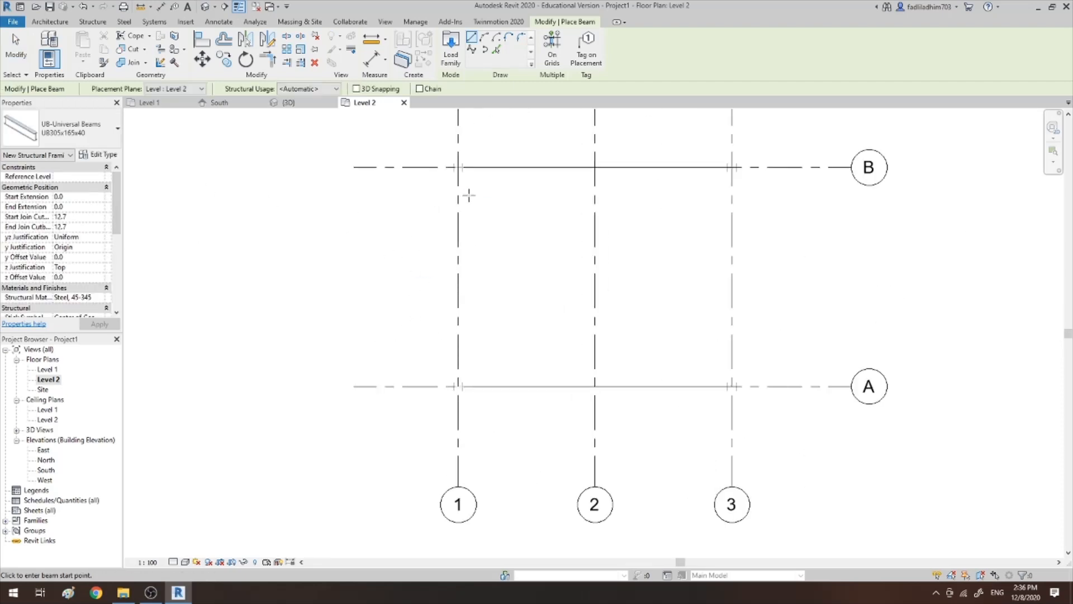
scroll(459, 168, "up", 2)
left_click(455, 166)
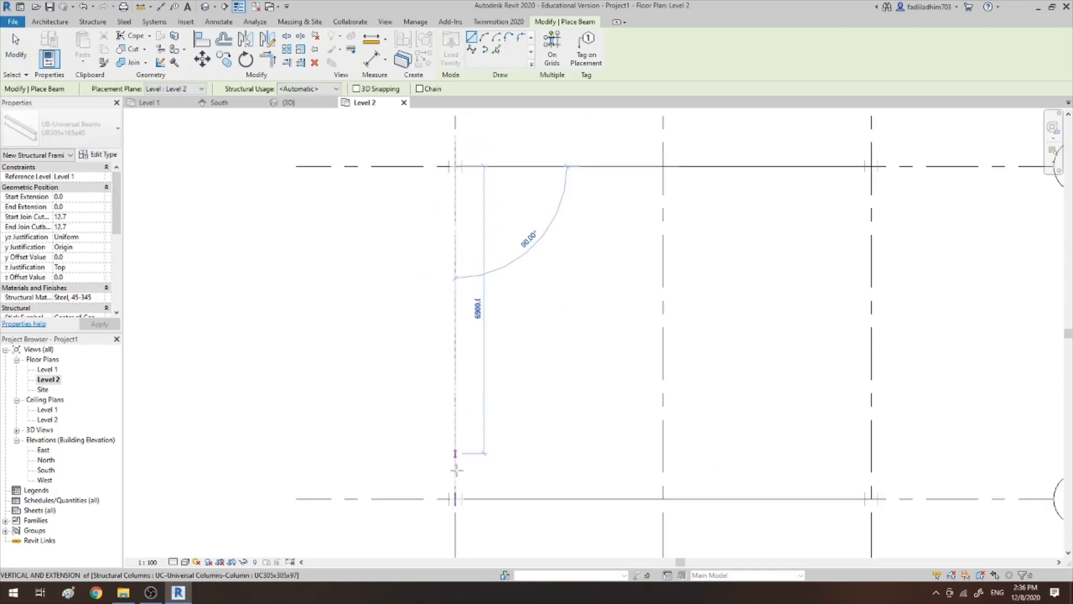
left_click(455, 498)
scroll(383, 326, "down", 1)
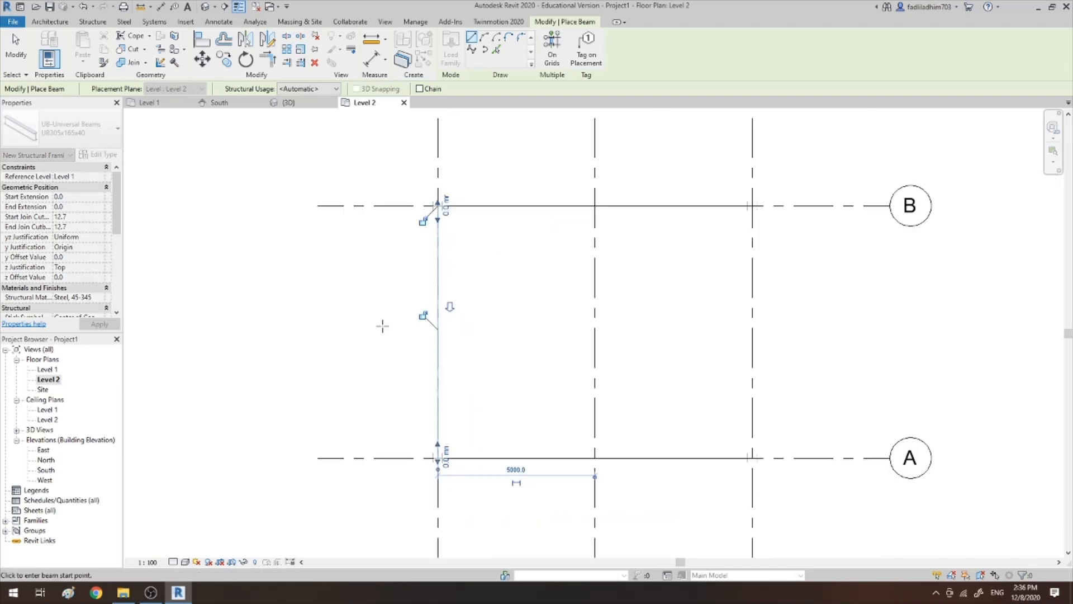
scroll(358, 258, "down", 1)
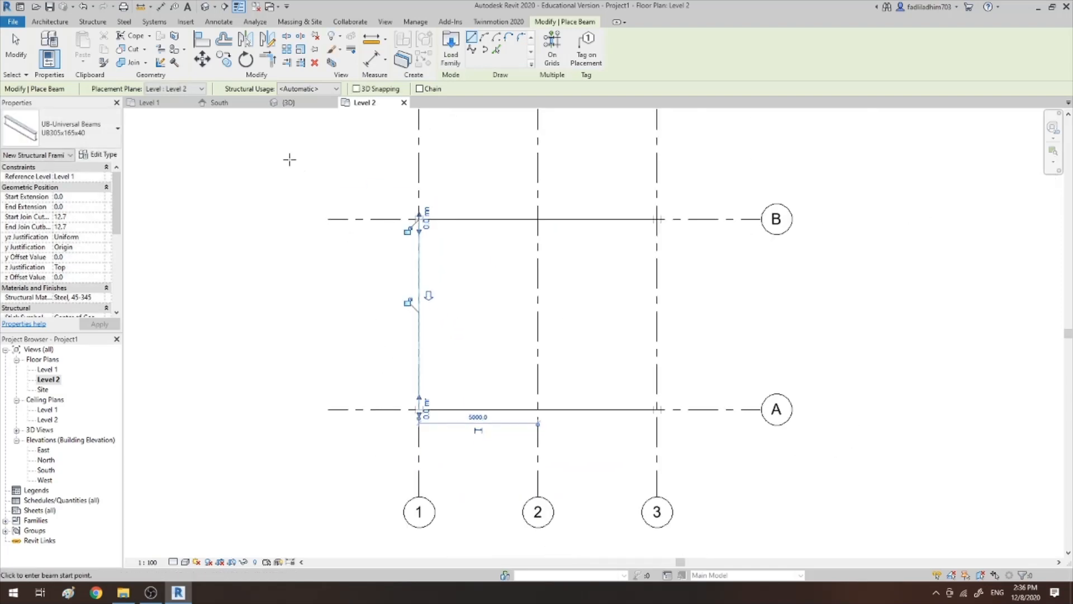
Set the start and end level offsets of the grid 1 eaves beam to -200 in the 3D view
left_click(288, 104)
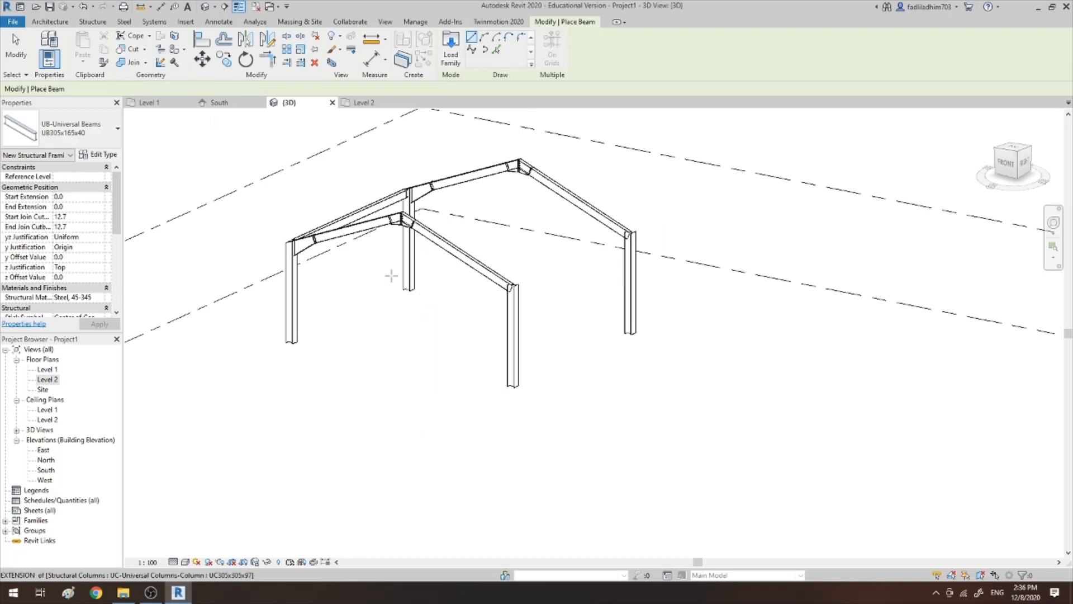
scroll(361, 208, "up", 2)
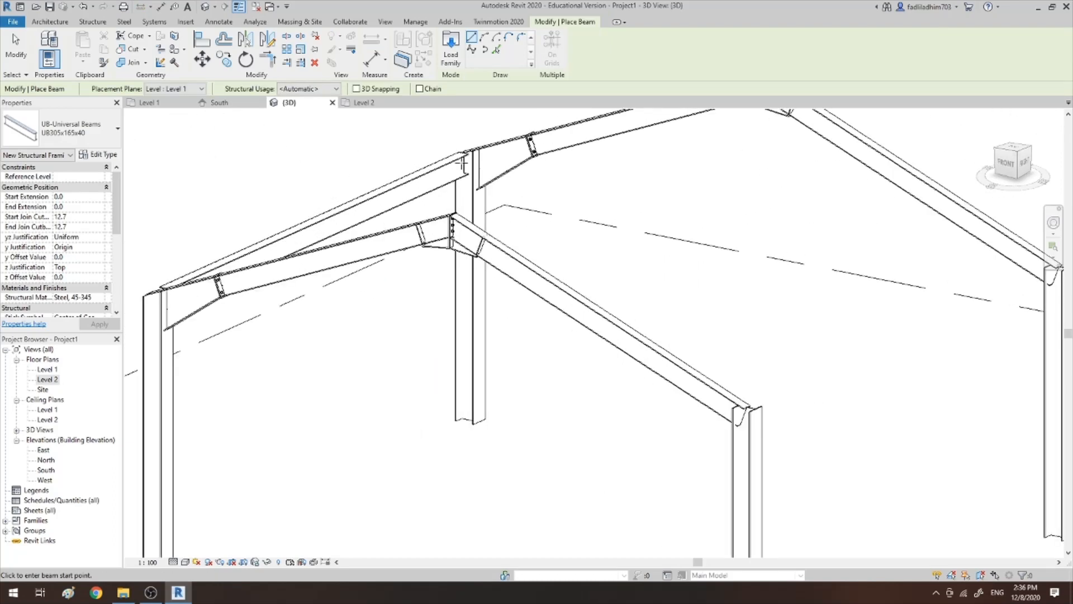
key("Escape")
key("Escape")
left_click(415, 179)
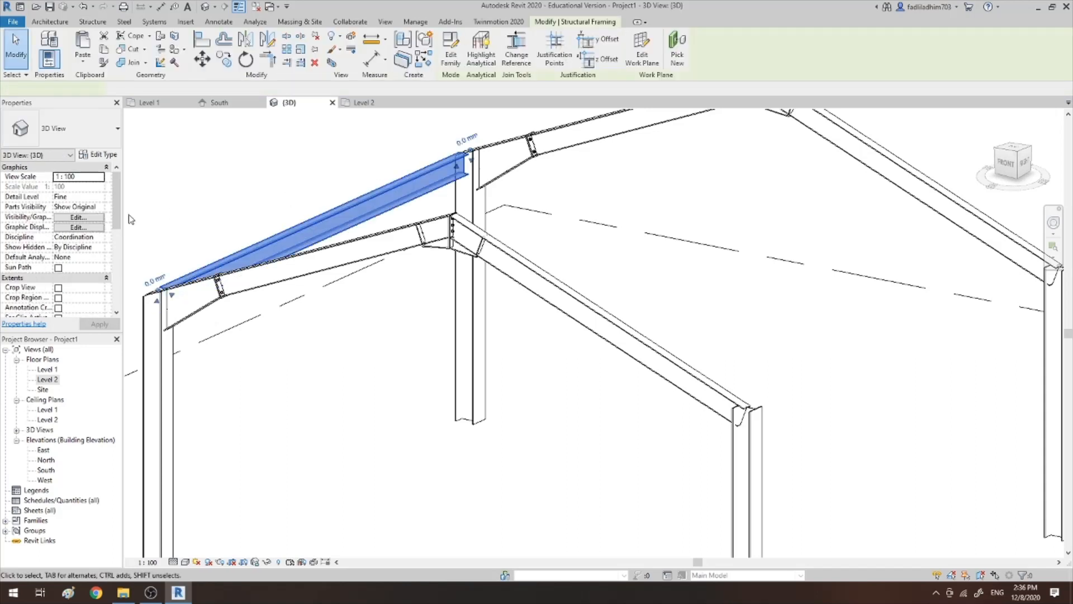
left_click(78, 199)
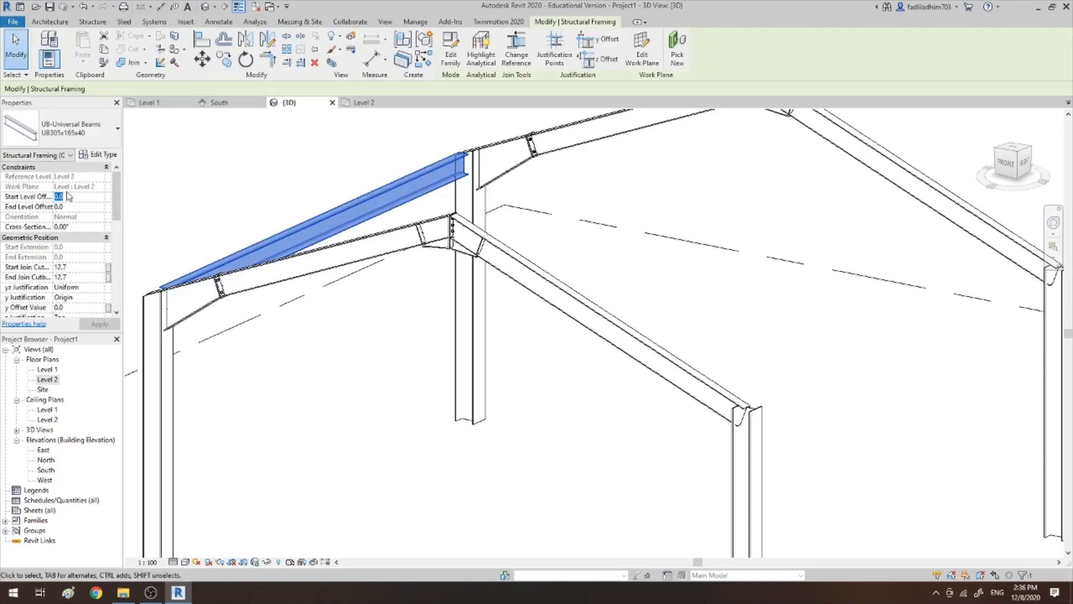
type("-200")
key("Tab")
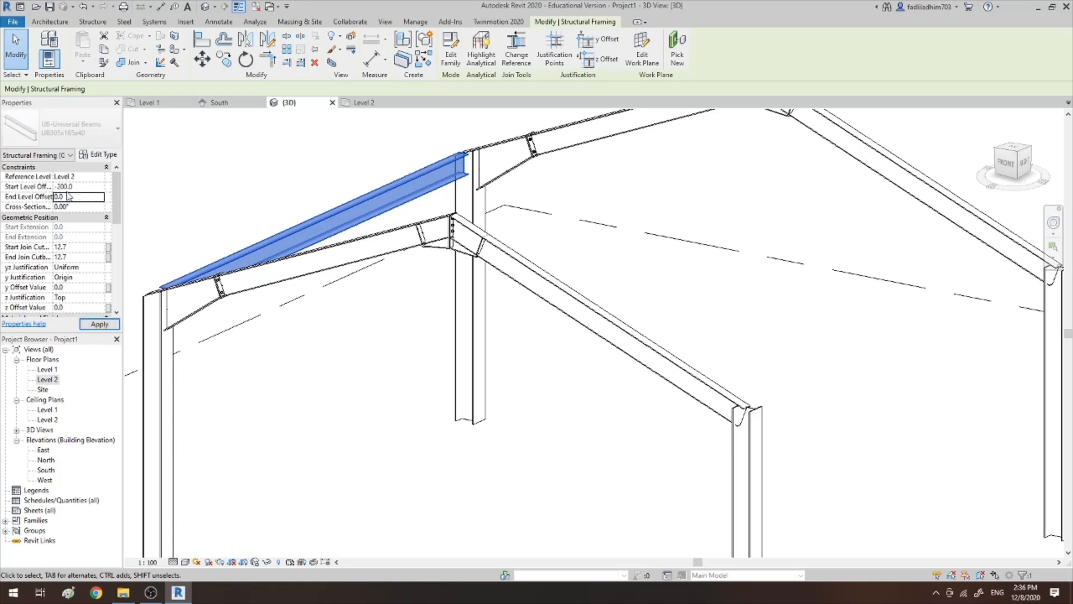
left_click(79, 197)
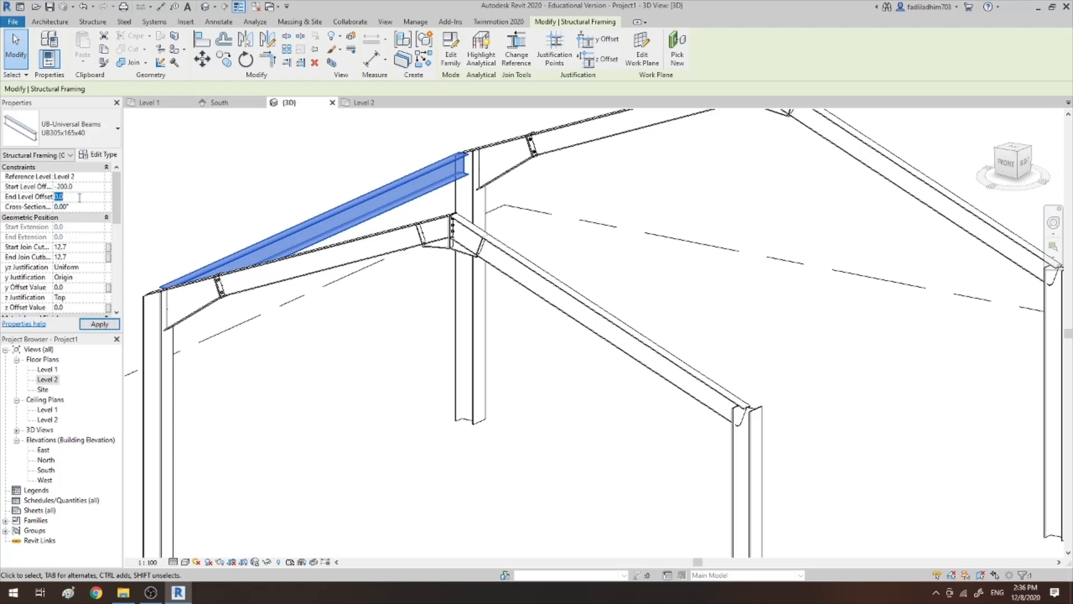
type("-200")
key("Return")
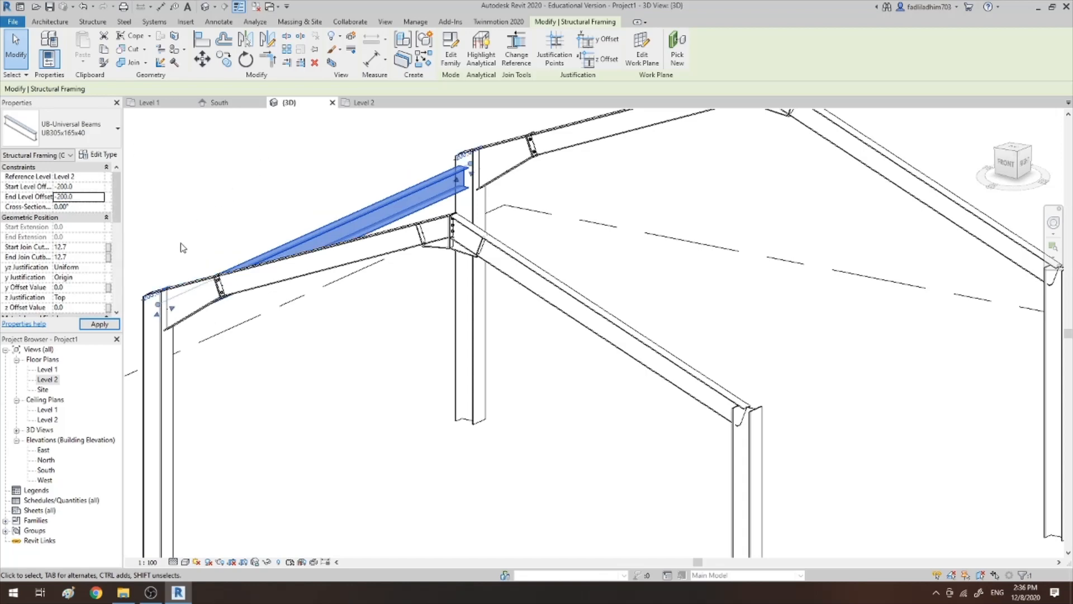
left_click(112, 325)
left_click(261, 210)
scroll(261, 210, "down", 3)
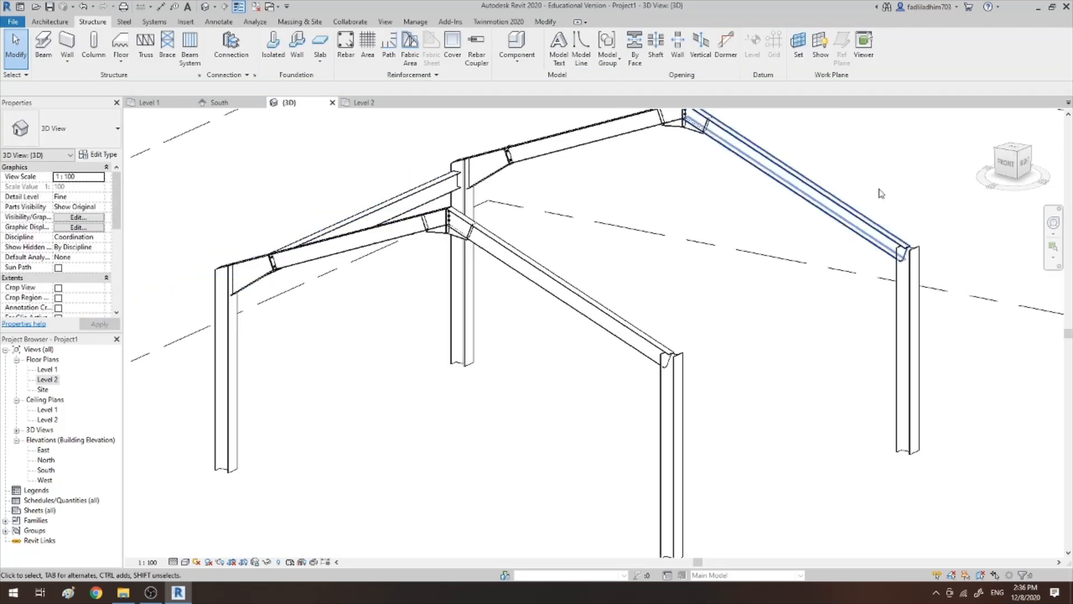
Set the start and end level offsets of the grid 1 eaves beam to -100
left_click_drag(1001, 168, 972, 156)
left_click(1004, 162)
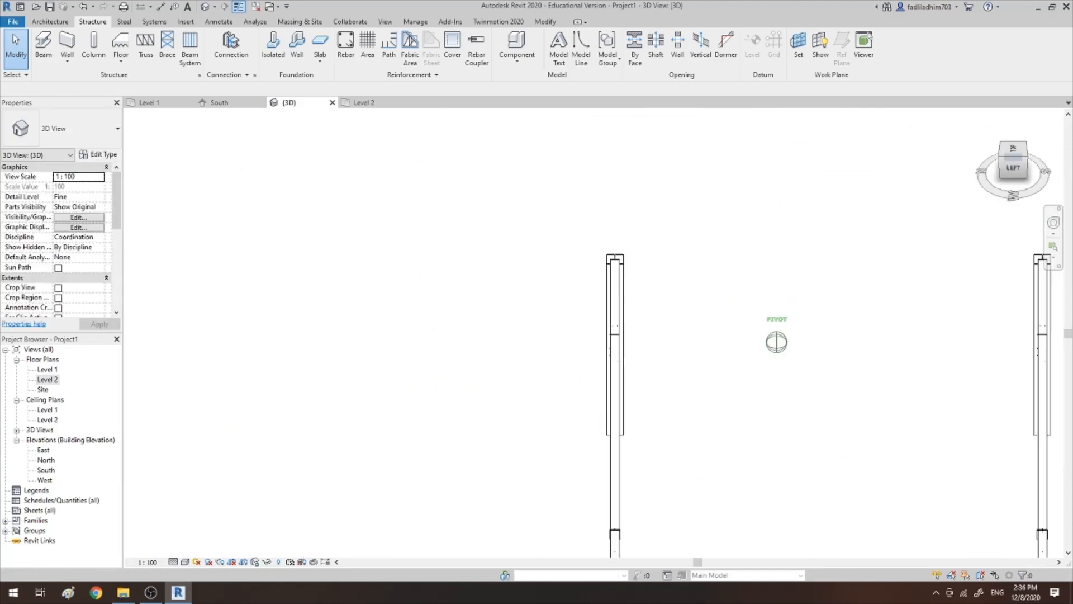
scroll(546, 250, "down", 4)
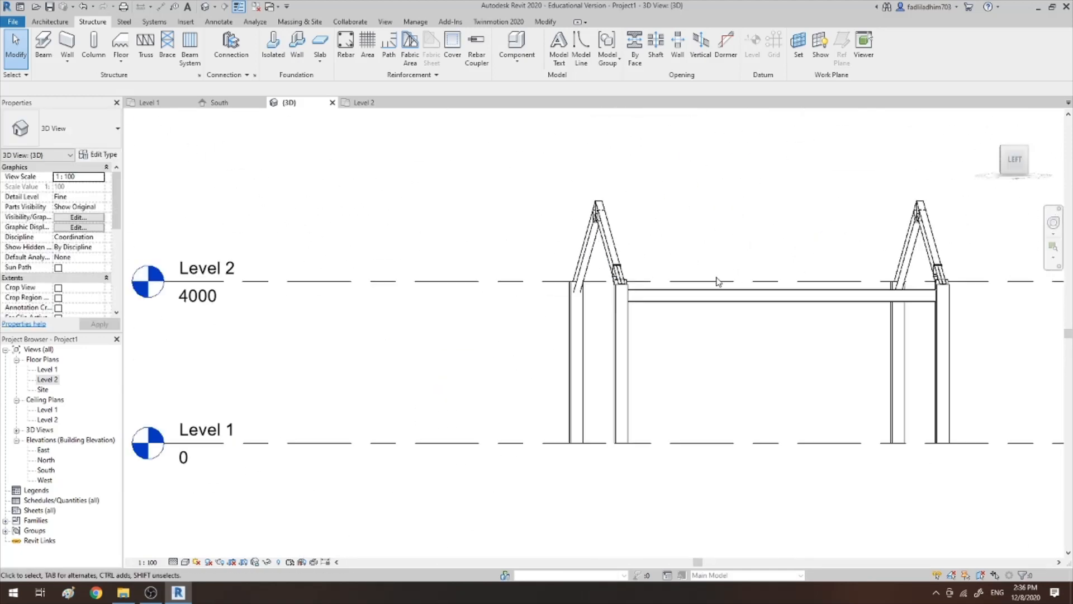
scroll(950, 300, "up", 7)
left_click(563, 287)
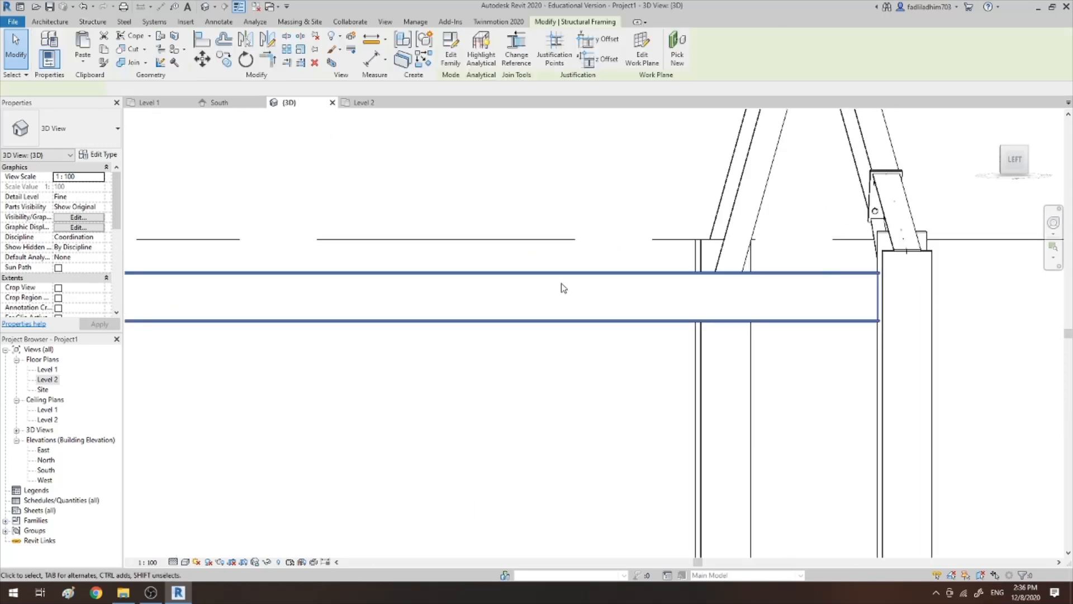
left_click(77, 185)
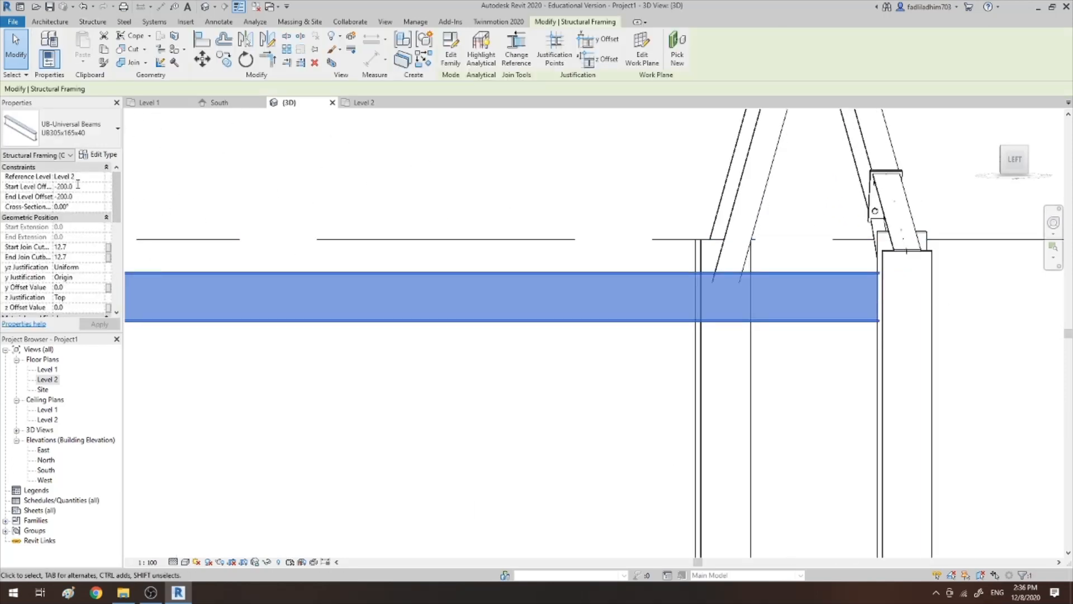
double_click(60, 187)
type("100.0")
key("Return")
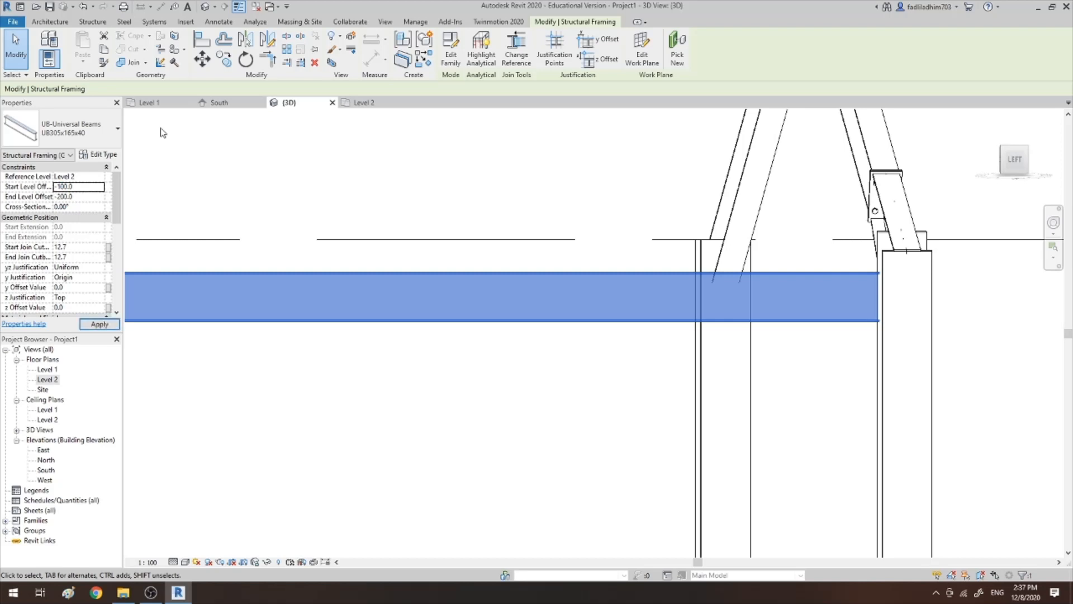
left_click(61, 197)
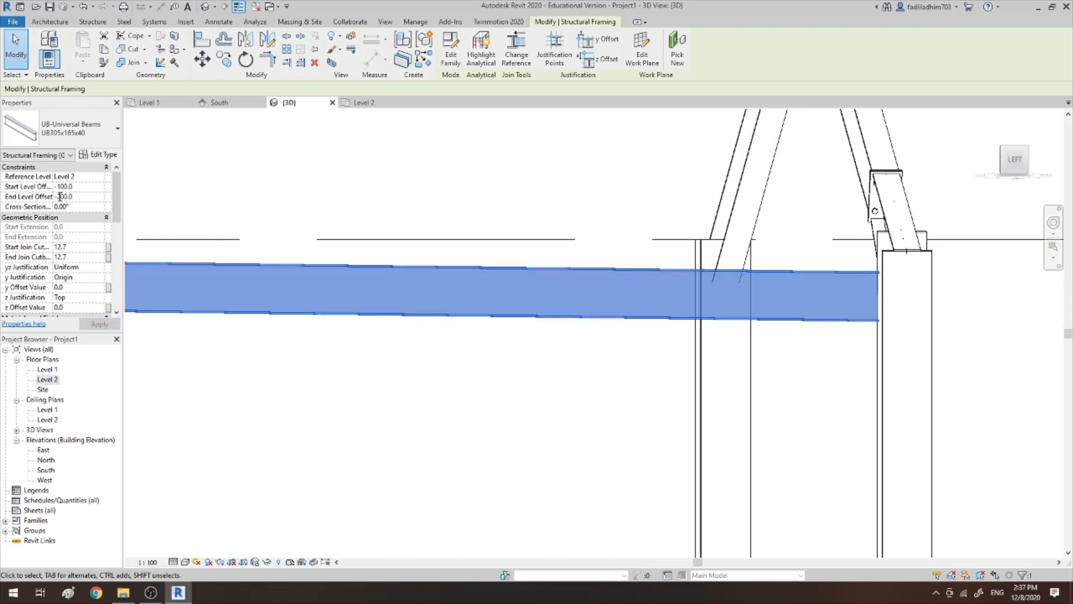
left_click(60, 196)
key("Return")
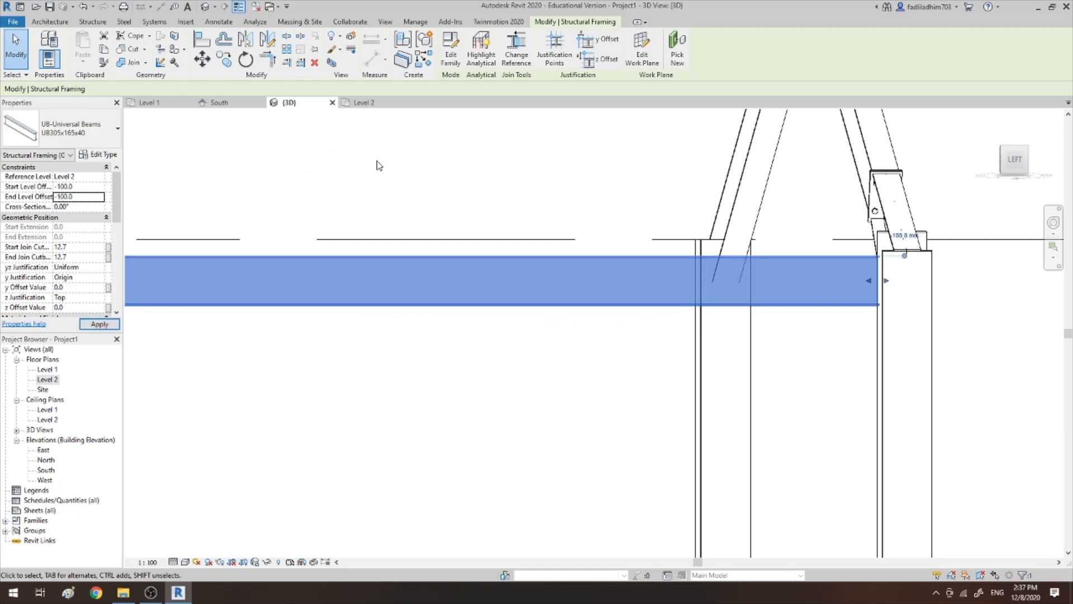
key("Escape")
scroll(772, 201, "down", 3)
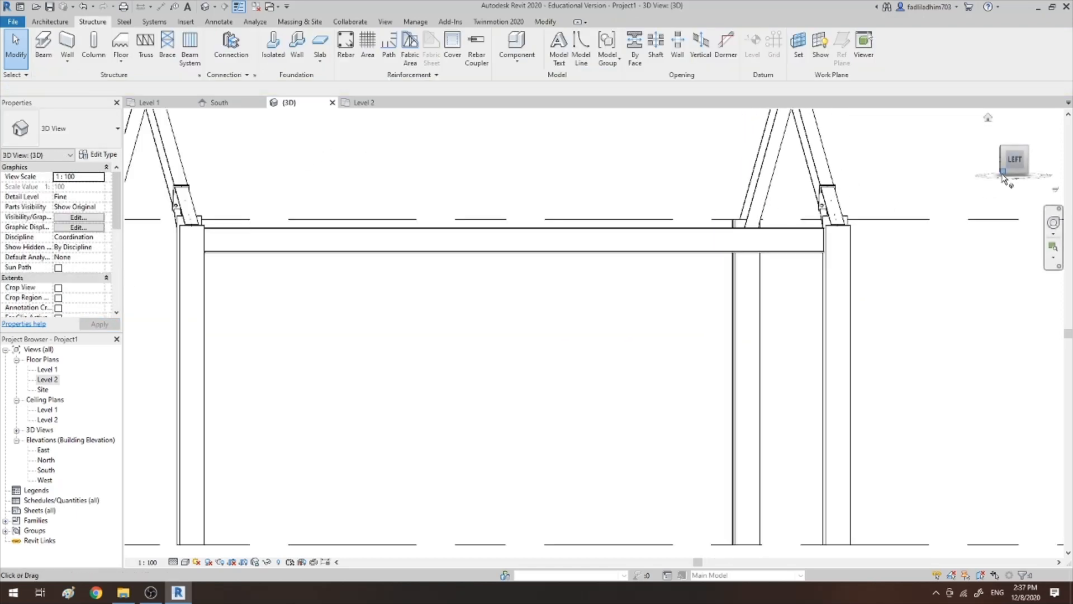
Place a Single side end plate connection between the eaves beam and the front frame's column on grid 1
middle_click_drag(503, 279, 543, 240, "shift")
scroll(542, 239, "up", 5)
scroll(542, 240, "down", 5)
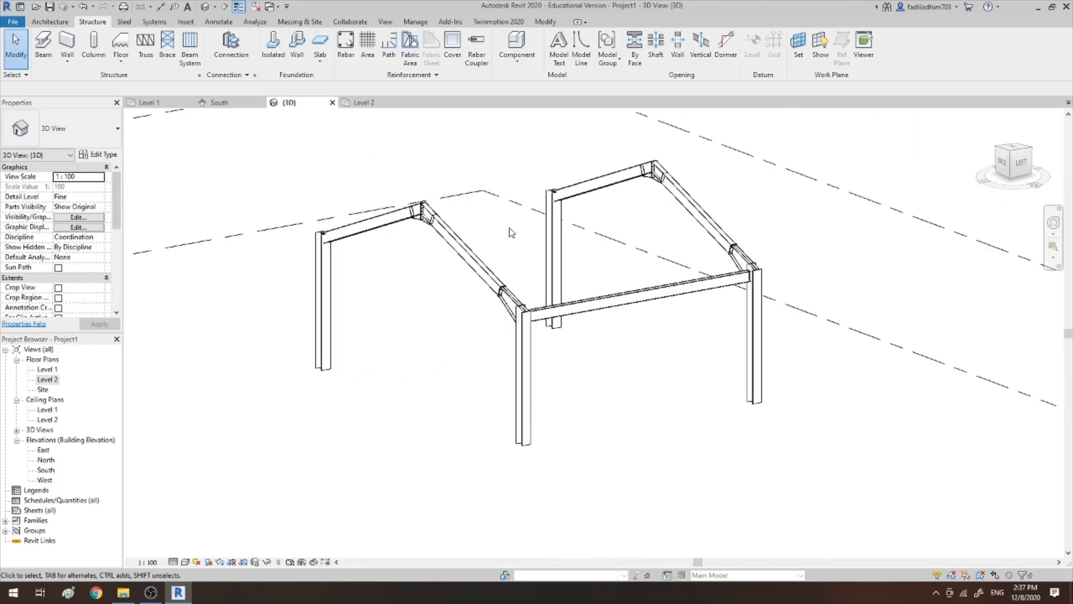
scroll(727, 297, "up", 8)
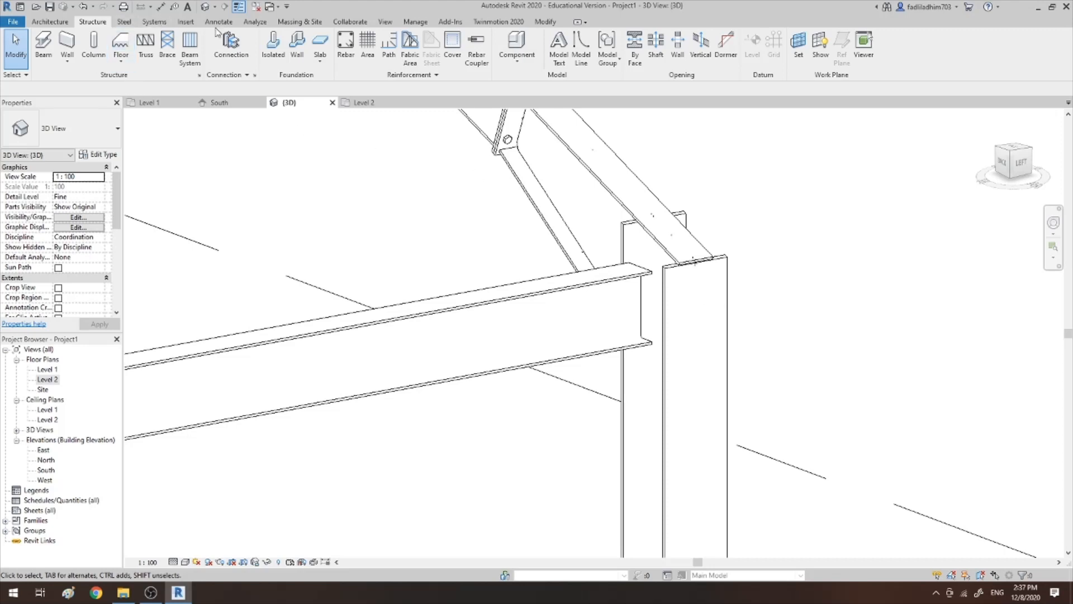
left_click(124, 22)
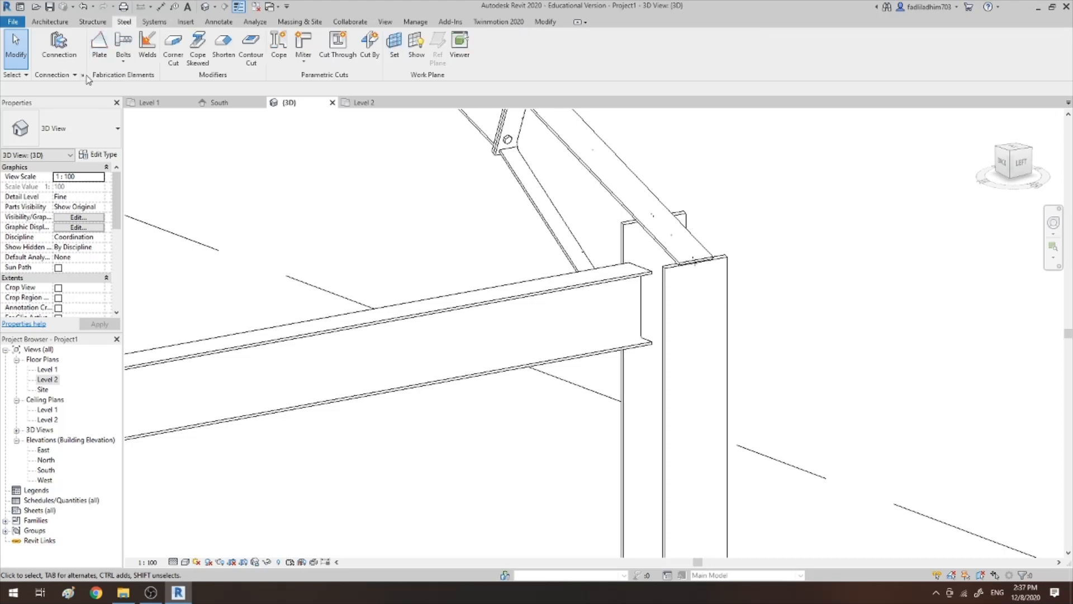
left_click(67, 54)
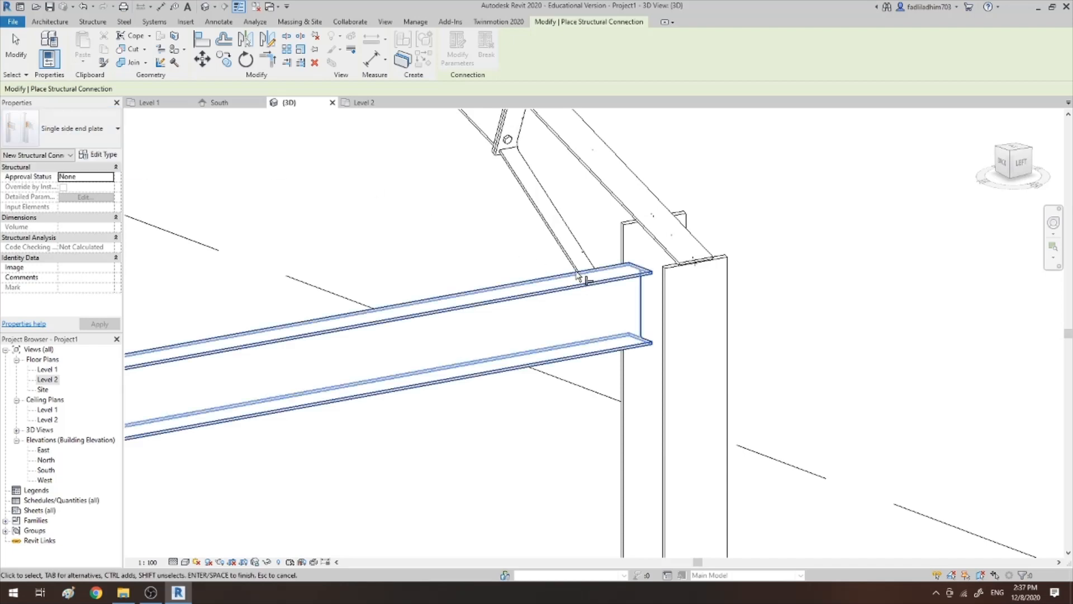
left_click(588, 282)
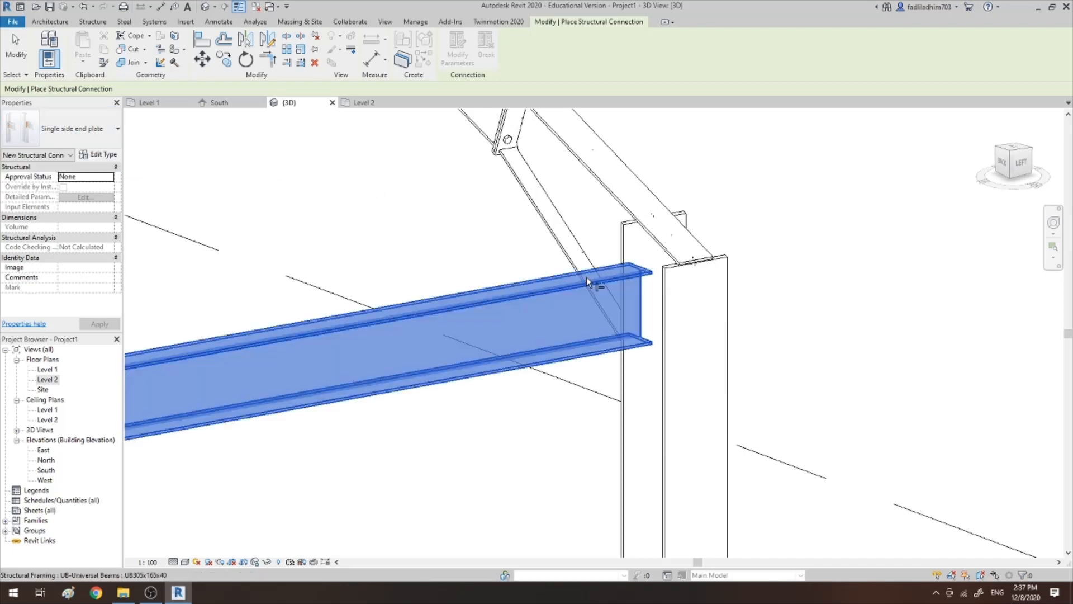
left_click(661, 321)
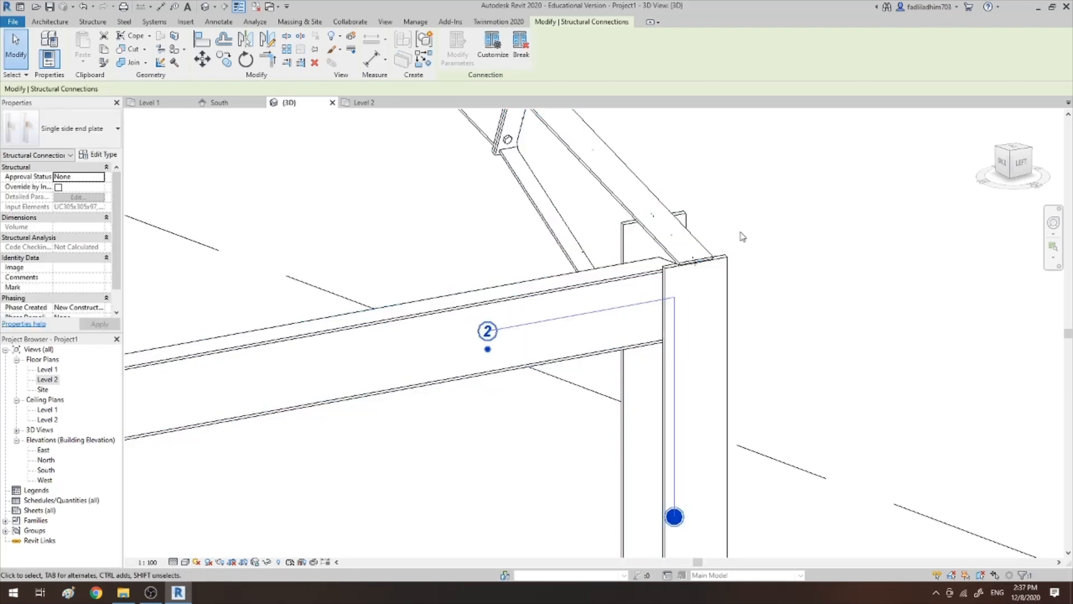
Place a Single side end plate connection between the eaves beam's other end and the rear frame's column on grid 1
middle_click_drag(743, 236, 836, 308, "shift")
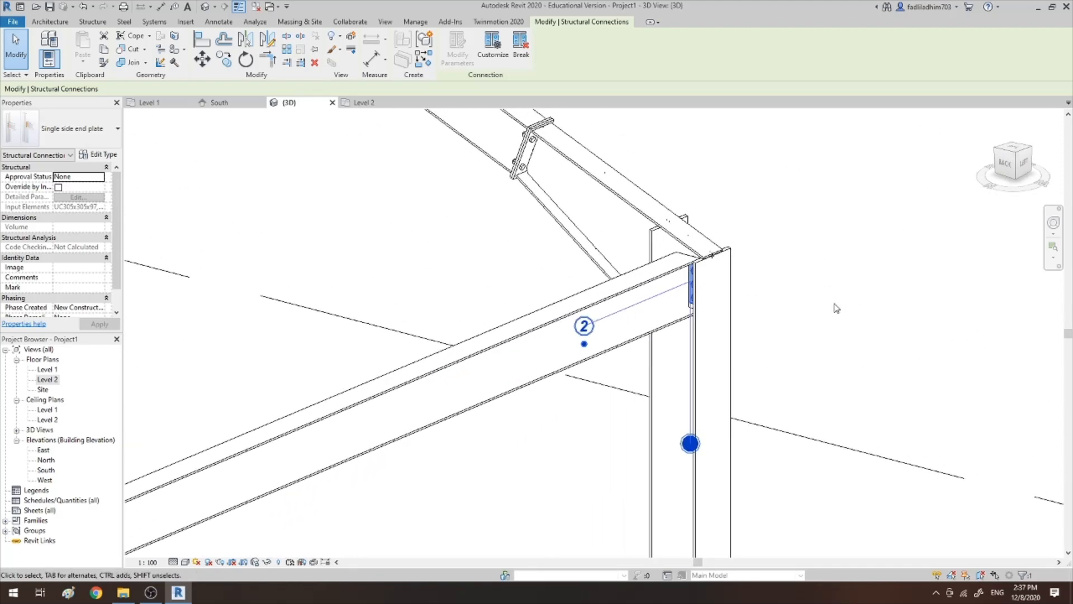
scroll(842, 304, "down", 5)
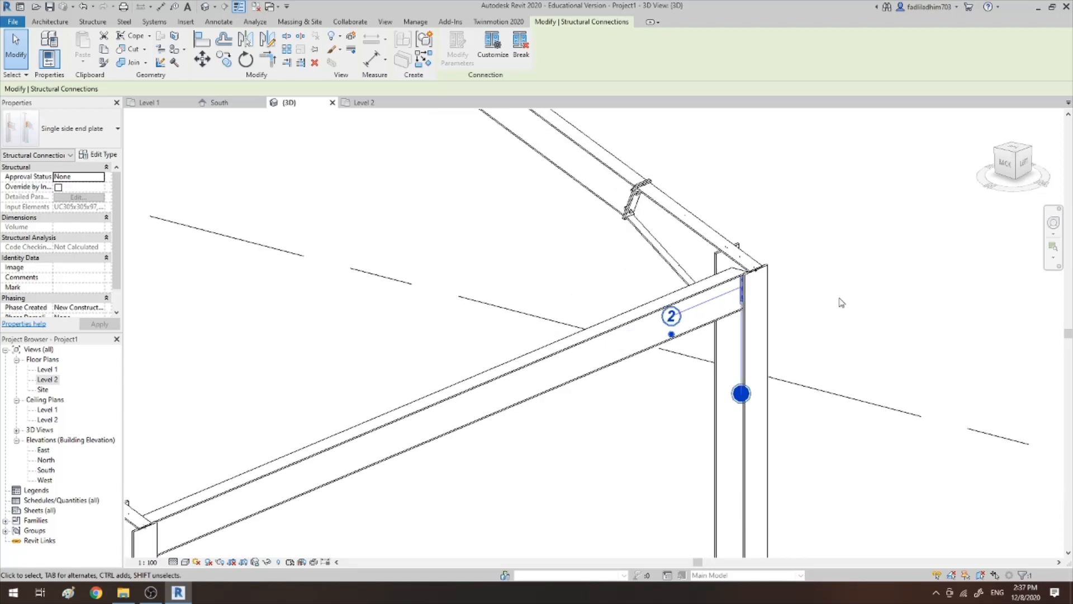
middle_click_drag(620, 433, 435, 214, "shift")
scroll(435, 214, "down", 3)
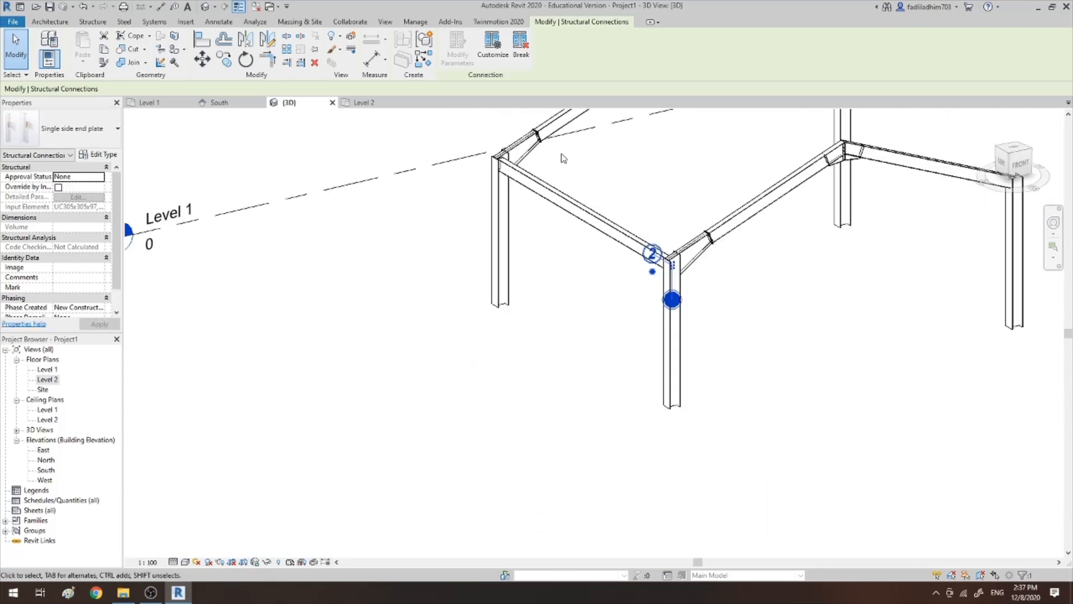
scroll(562, 155, "up", 7)
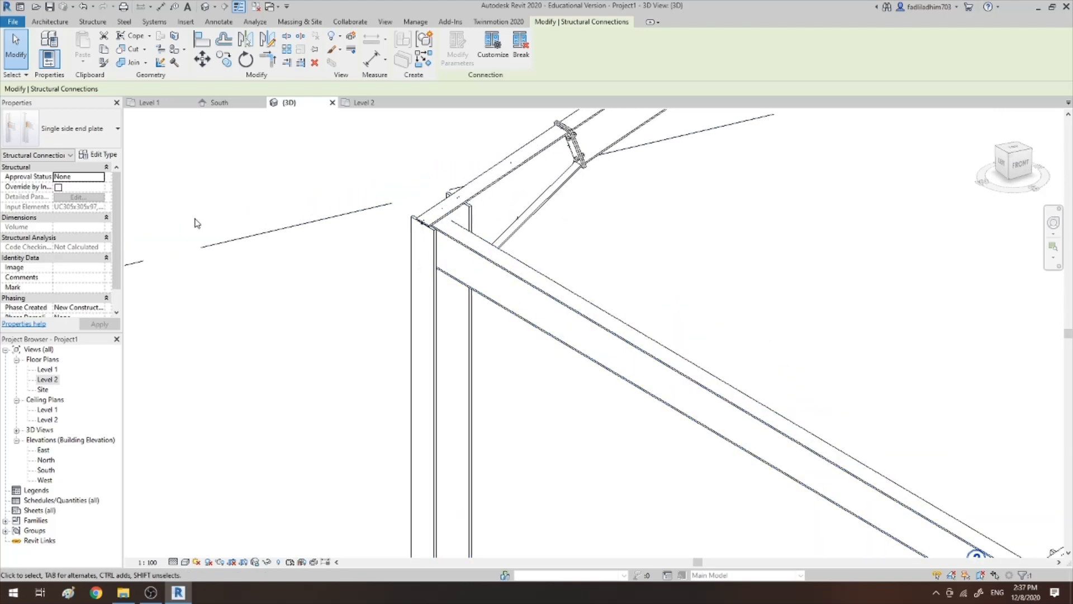
key("c")
key("s")
left_click(446, 267)
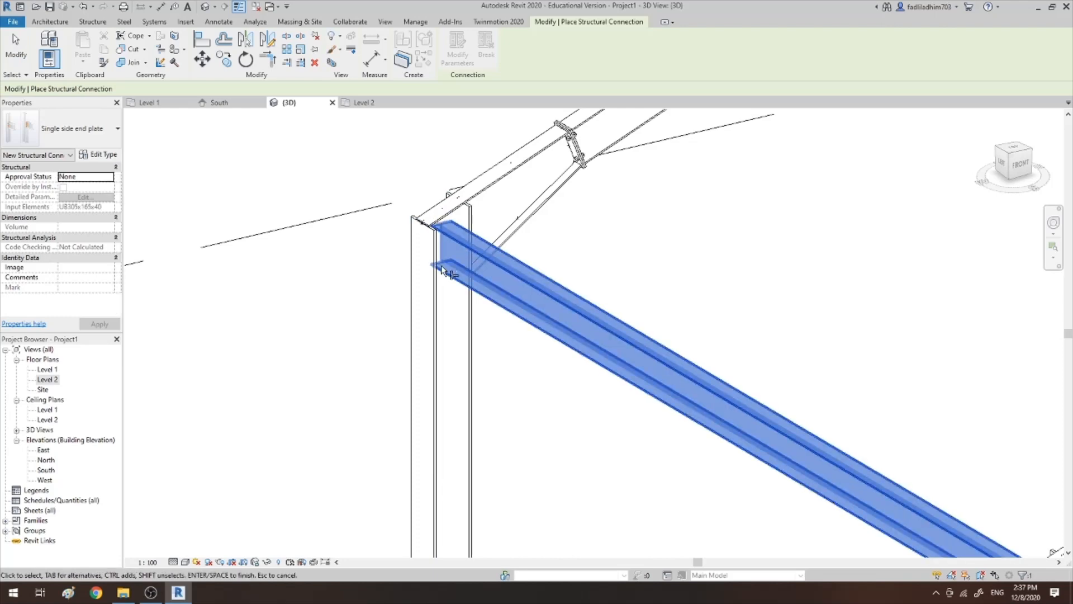
left_click(431, 271)
key("Return")
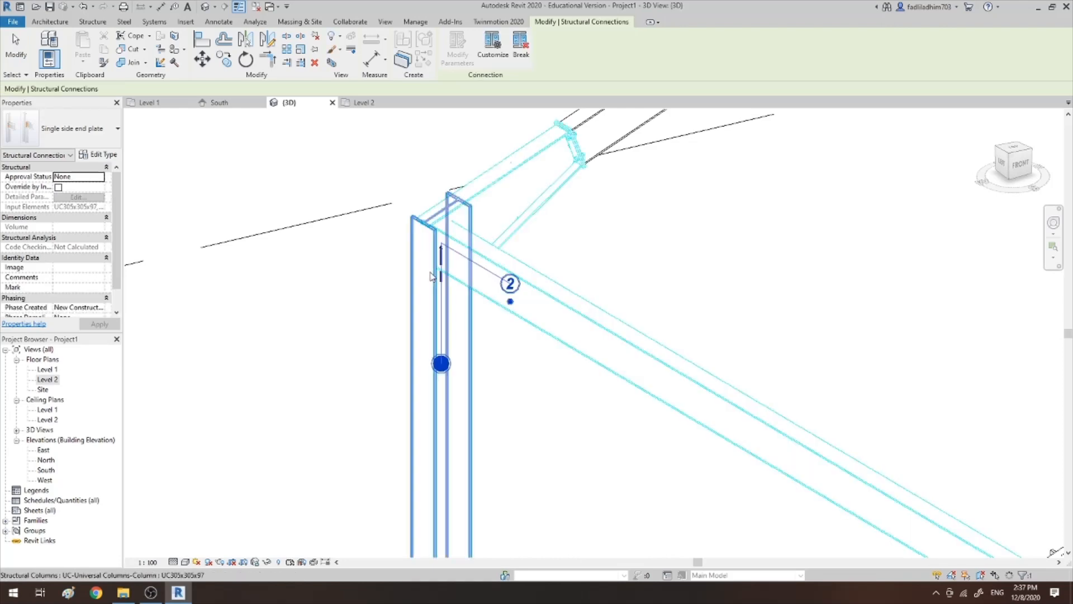
scroll(380, 288, "down", 5)
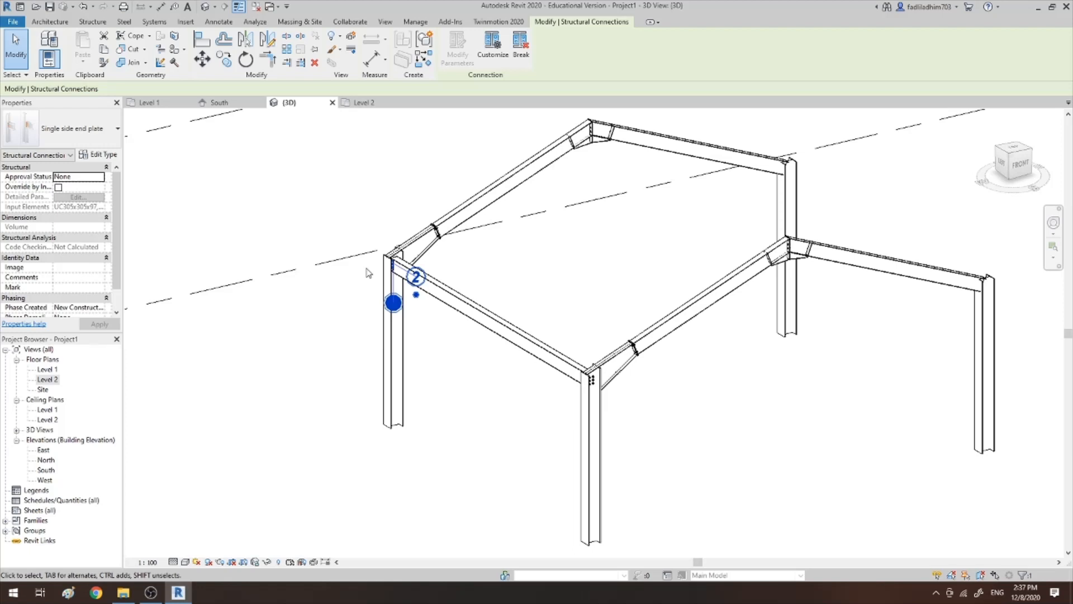
scroll(366, 272, "down", 3)
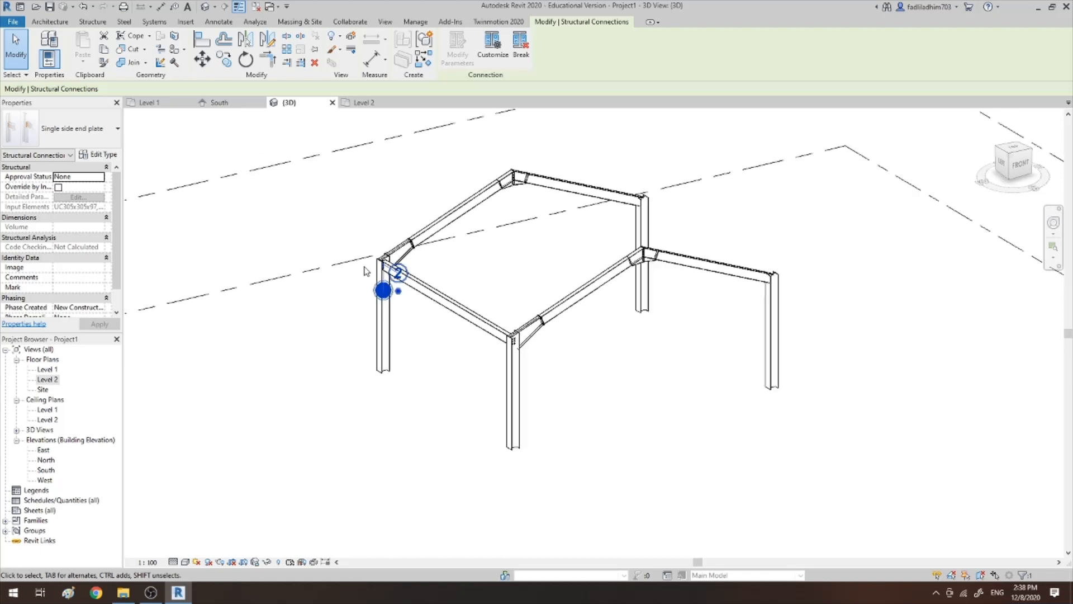
Place a Base plate connection at the foot of each of the two grid 1 columns, front frame first
scroll(365, 269, "up", 2)
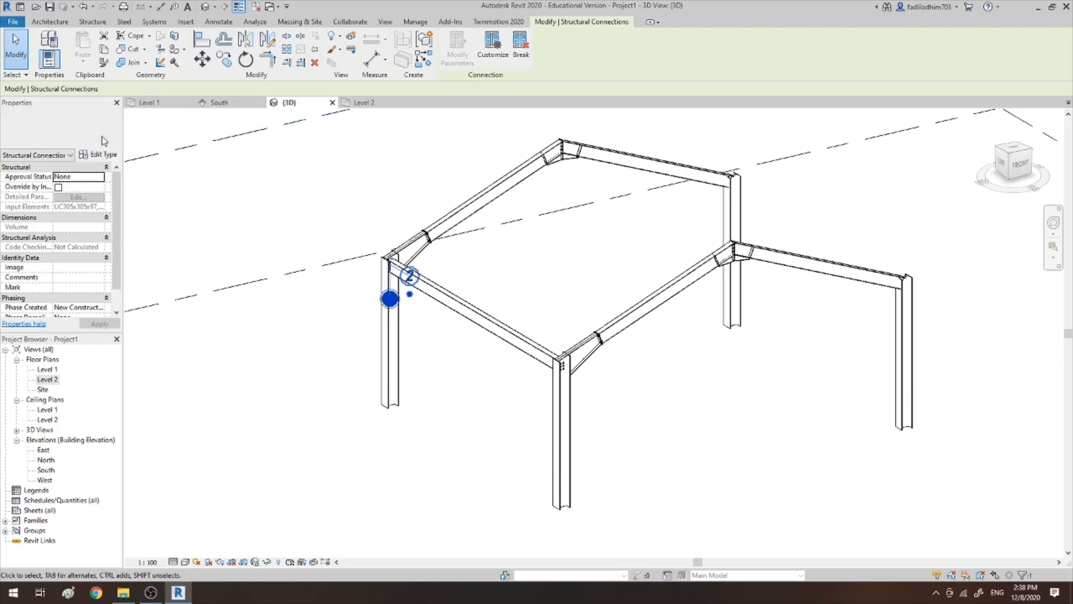
left_click(102, 136)
left_click(320, 194)
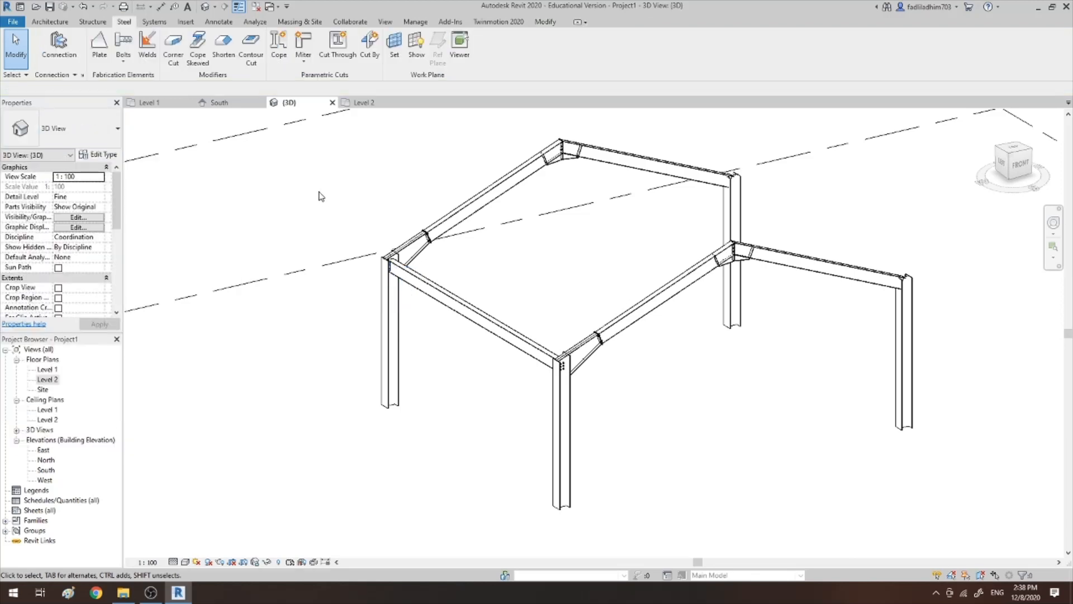
left_click(87, 139)
left_click(180, 149)
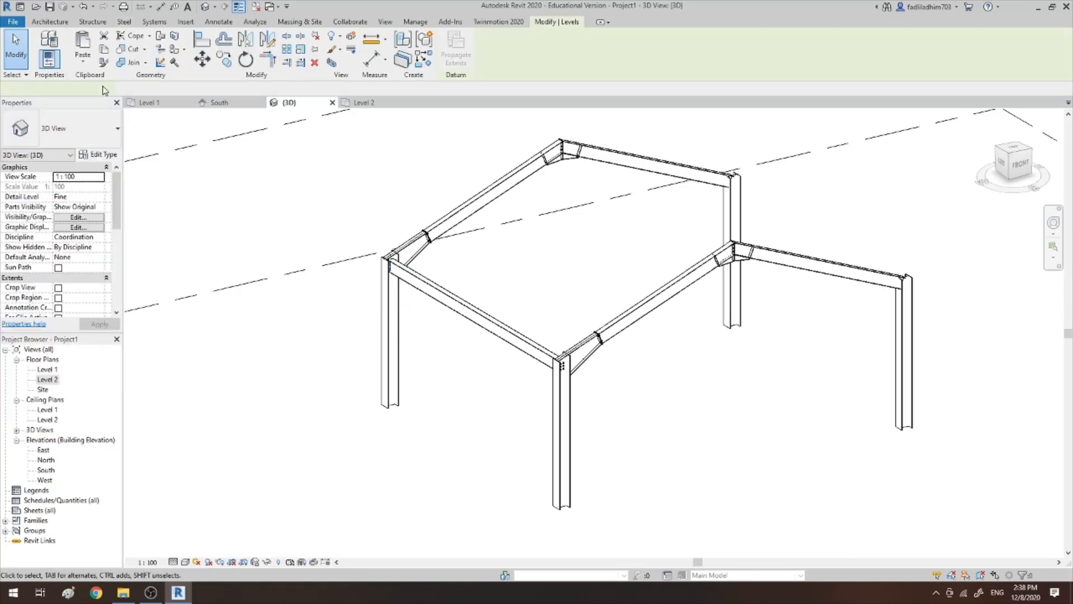
left_click(157, 148)
left_click(17, 47)
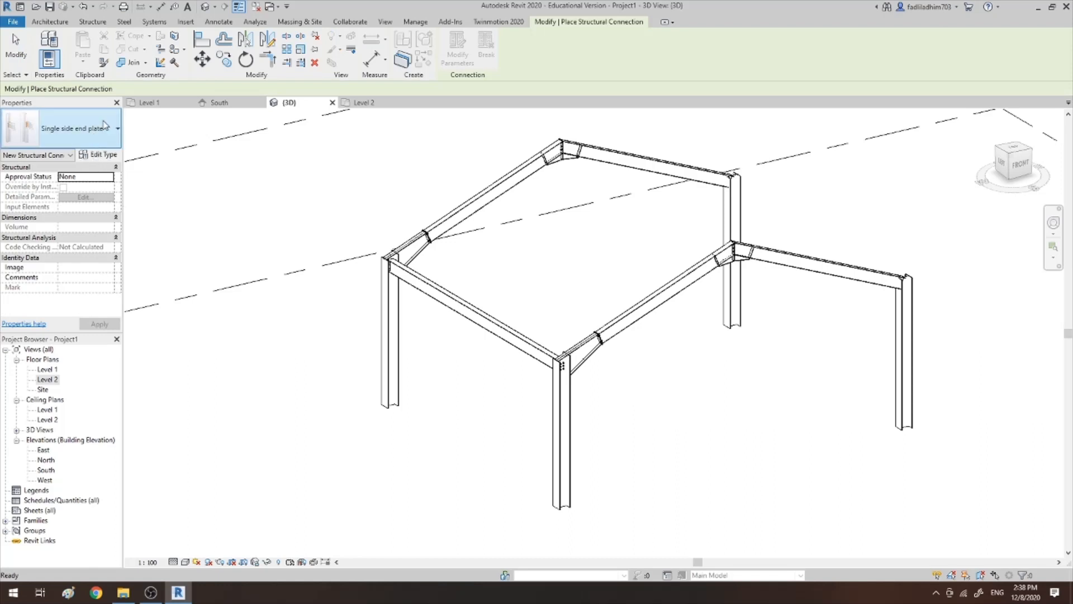
left_click(99, 138)
type("base")
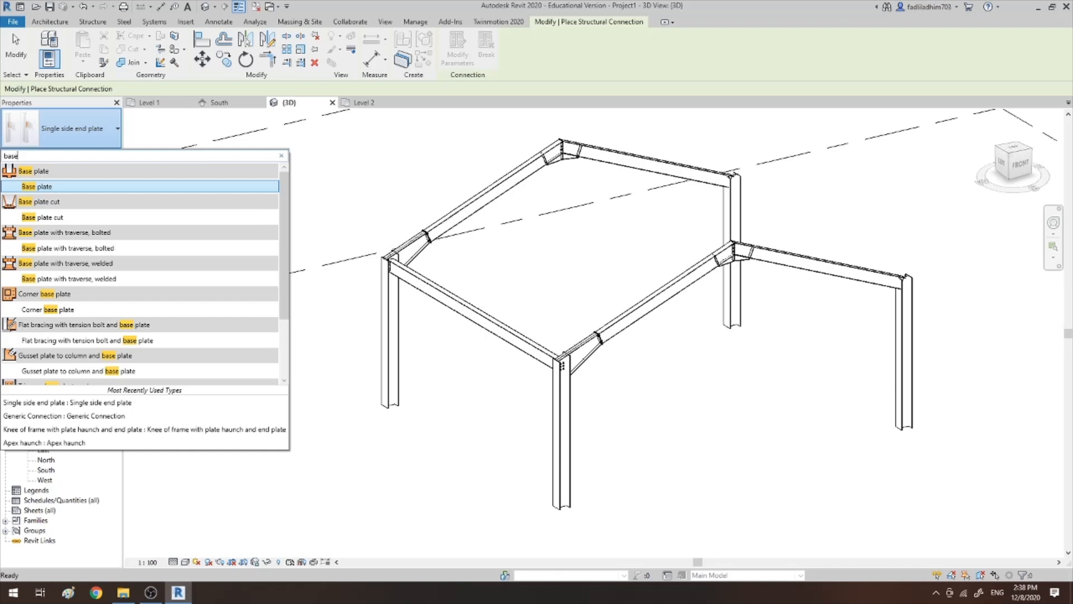
left_click(39, 186)
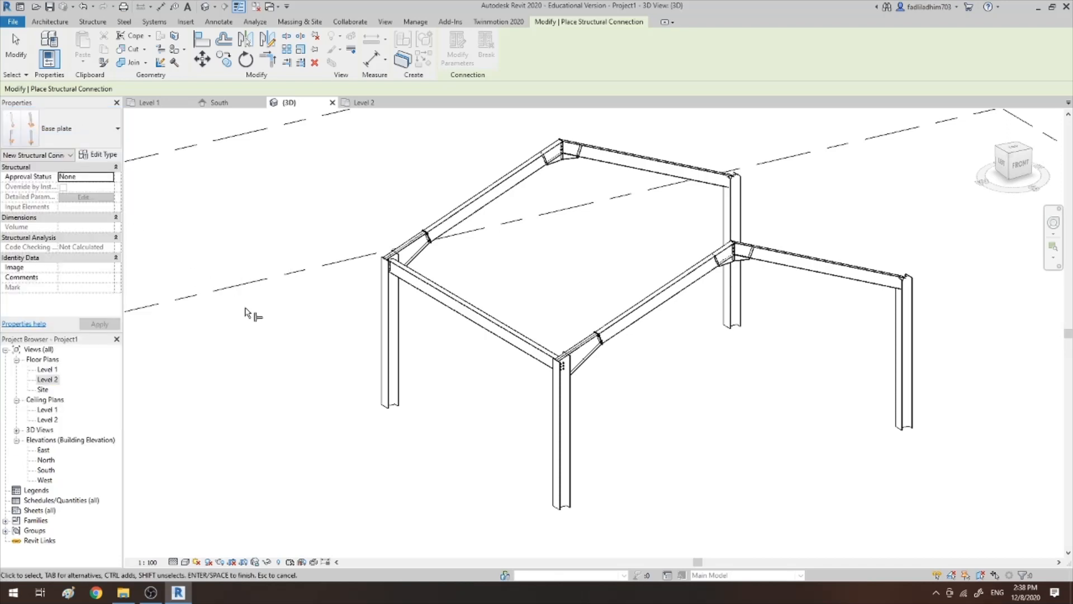
left_click(549, 499)
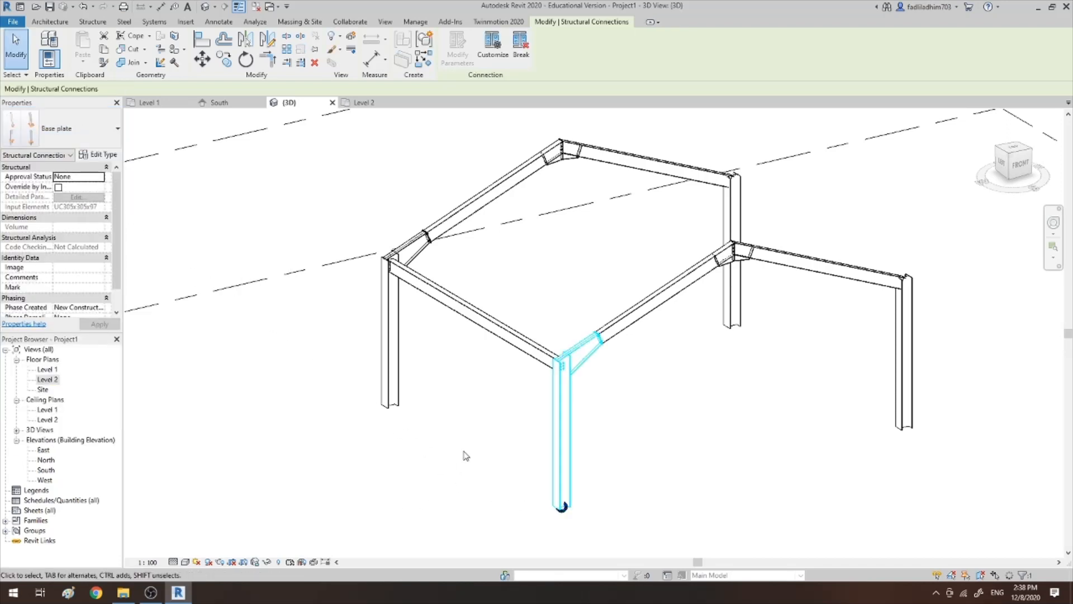
key("Return")
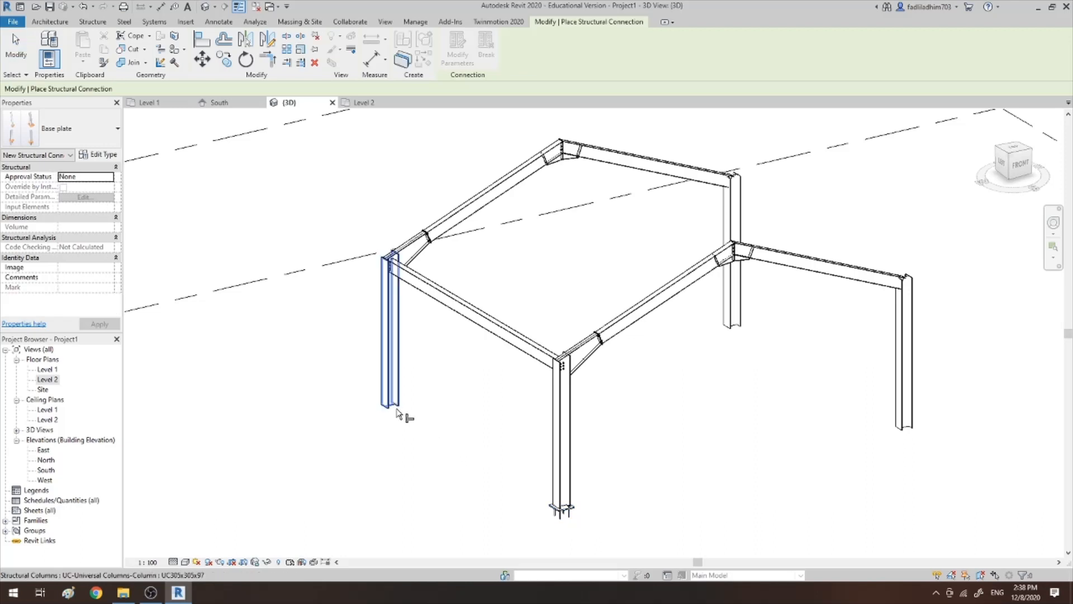
left_click(395, 412)
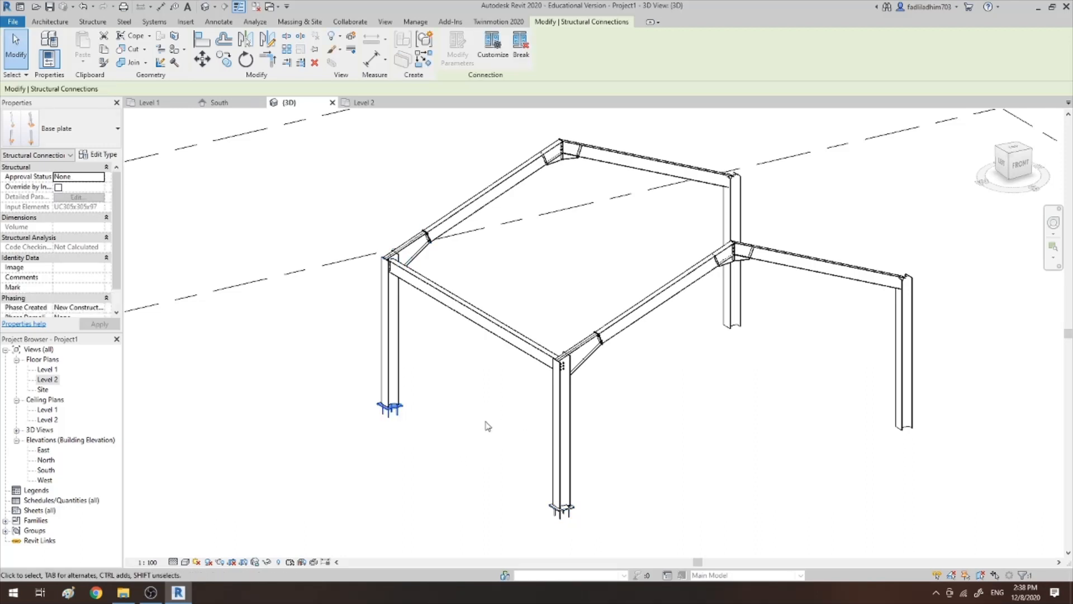
scroll(392, 409, "up", 5)
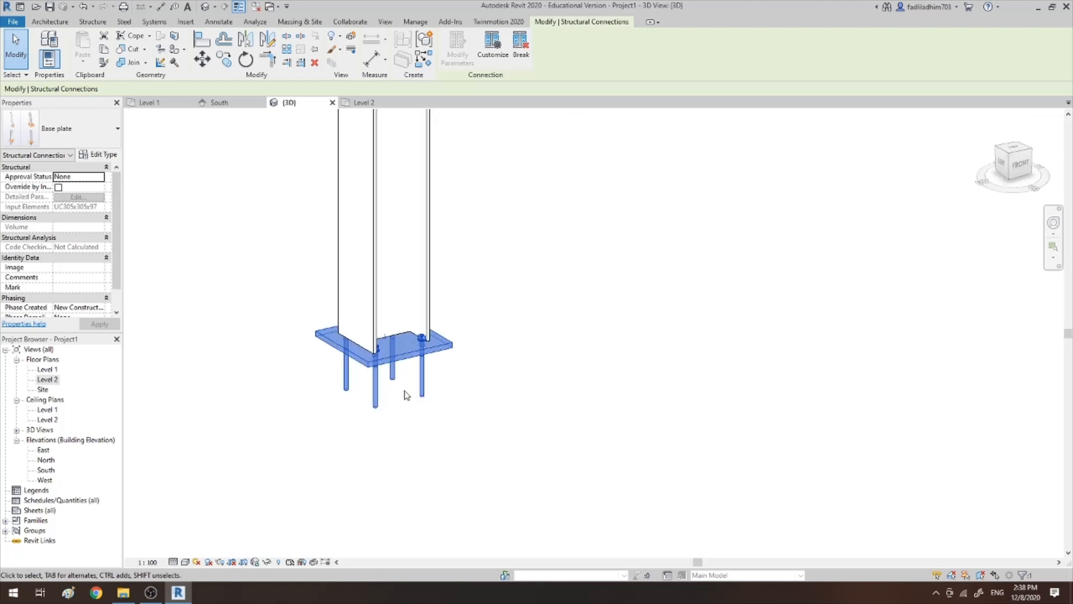
Mirror the column base plates, knee haunch connections and single side end plates of the grid 1 side across grid 2 in the Level 1 plan
scroll(416, 374, "up", 1)
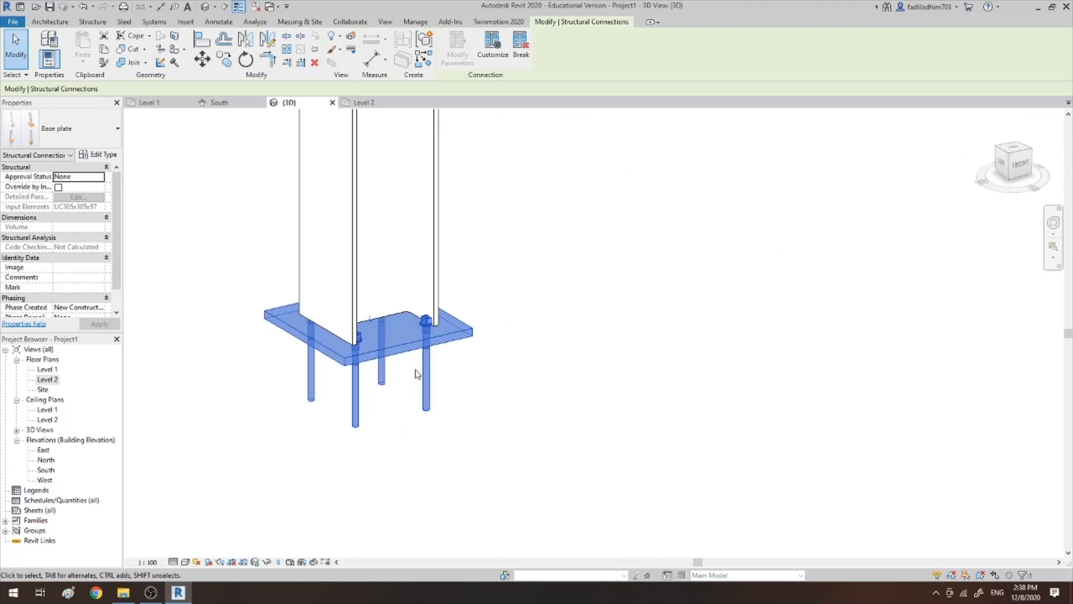
scroll(416, 375, "down", 5)
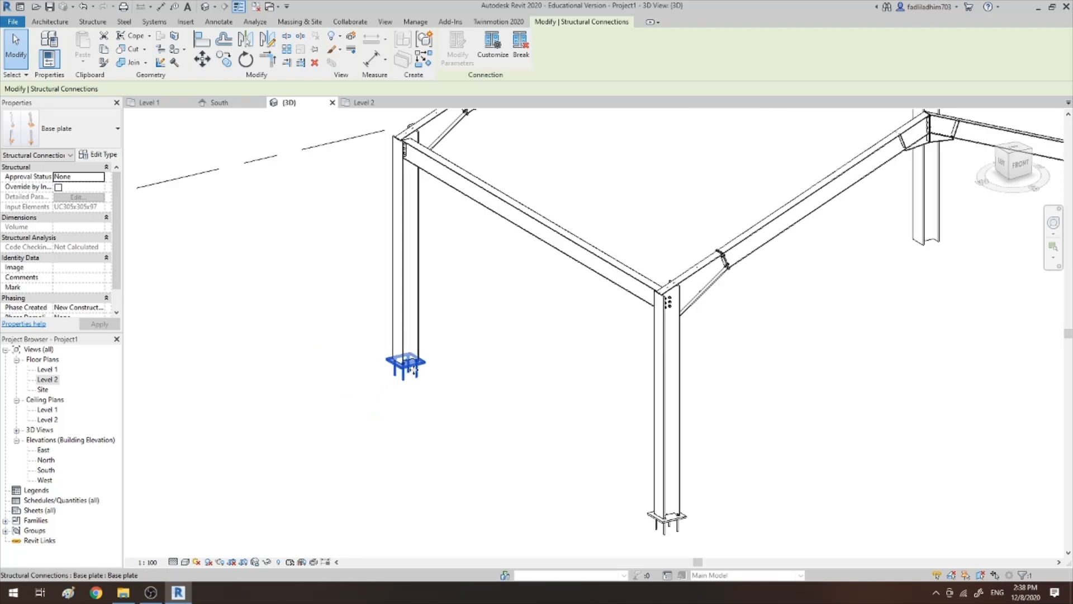
scroll(475, 330, "down", 3)
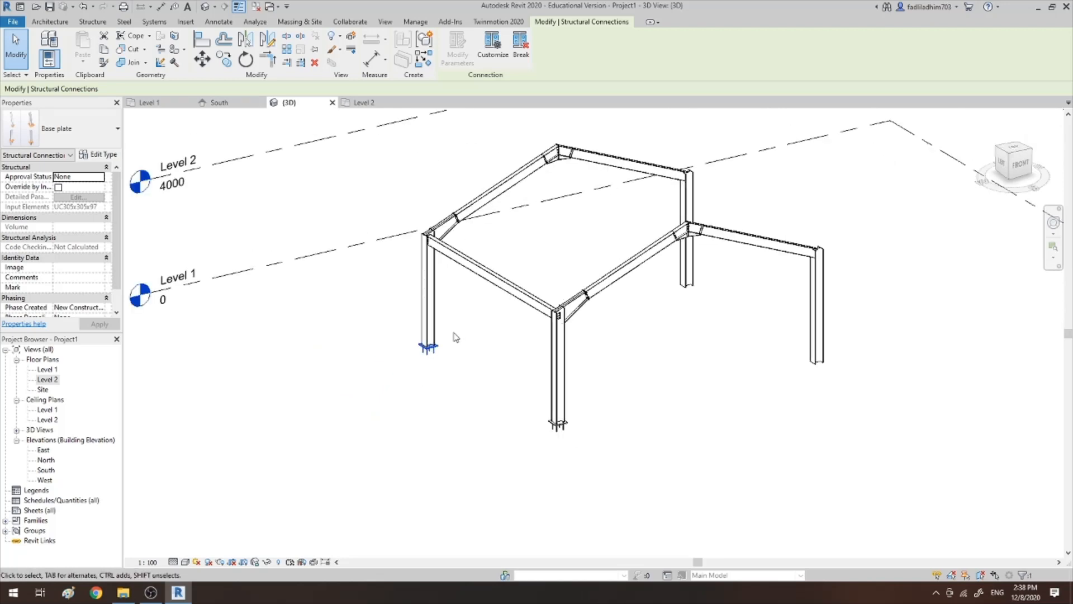
left_click(388, 220)
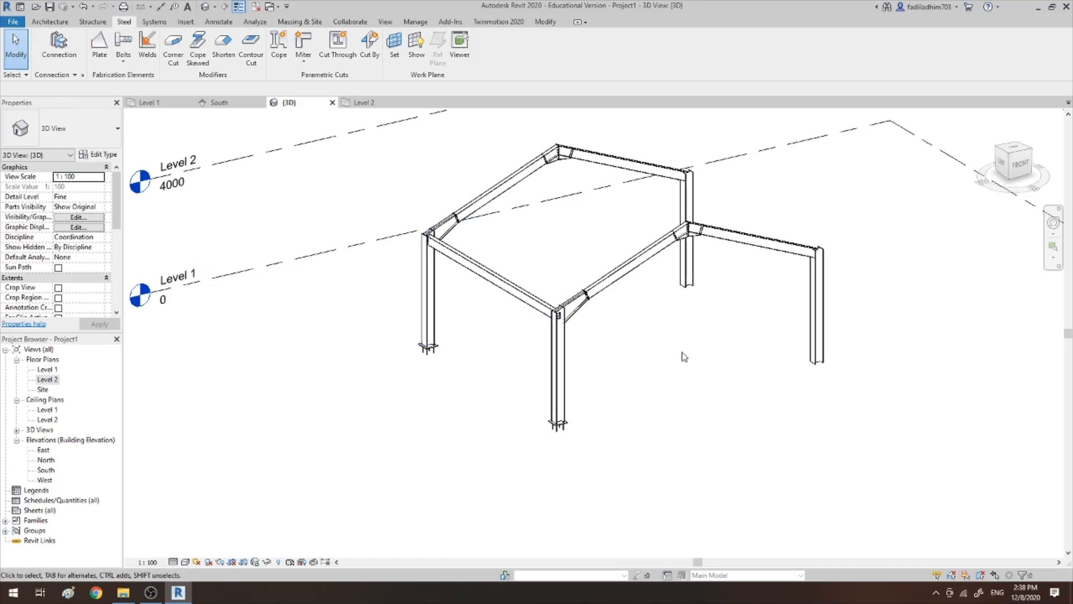
left_click(428, 348)
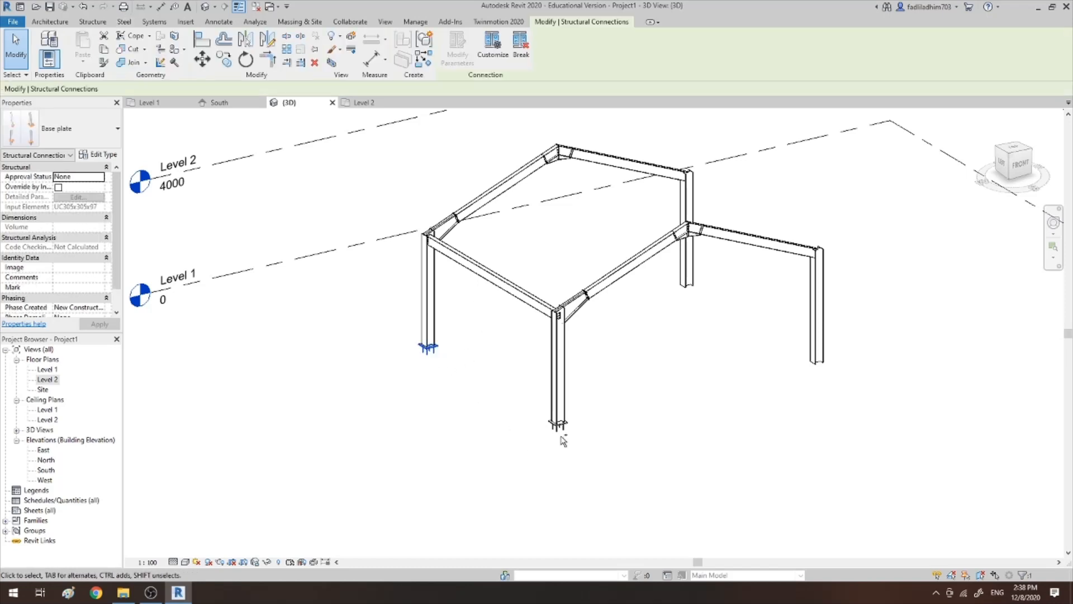
left_click(561, 426, "ctrl")
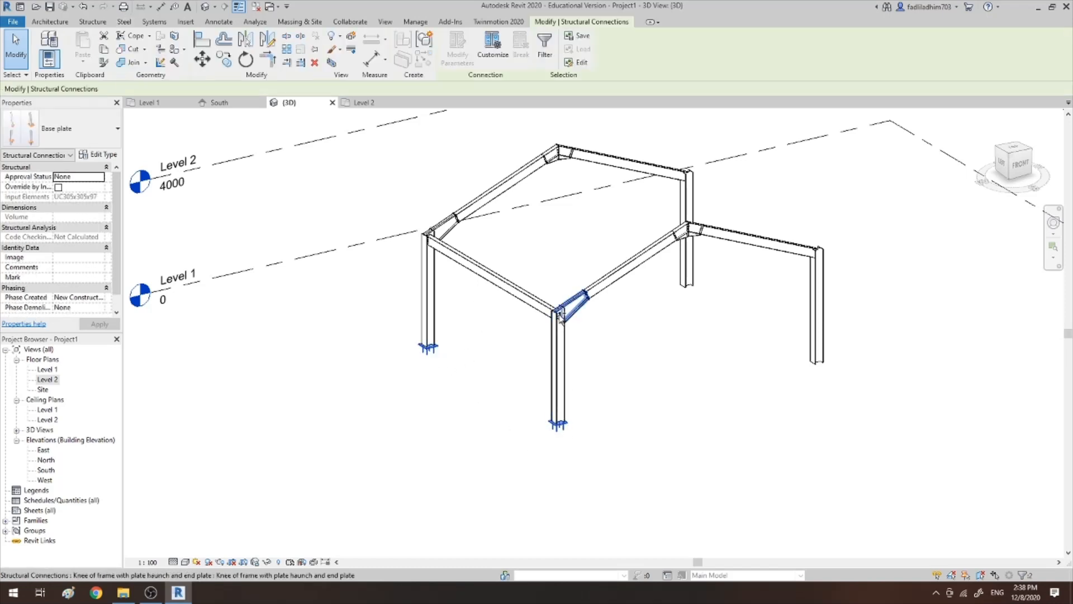
left_click(577, 318, "ctrl")
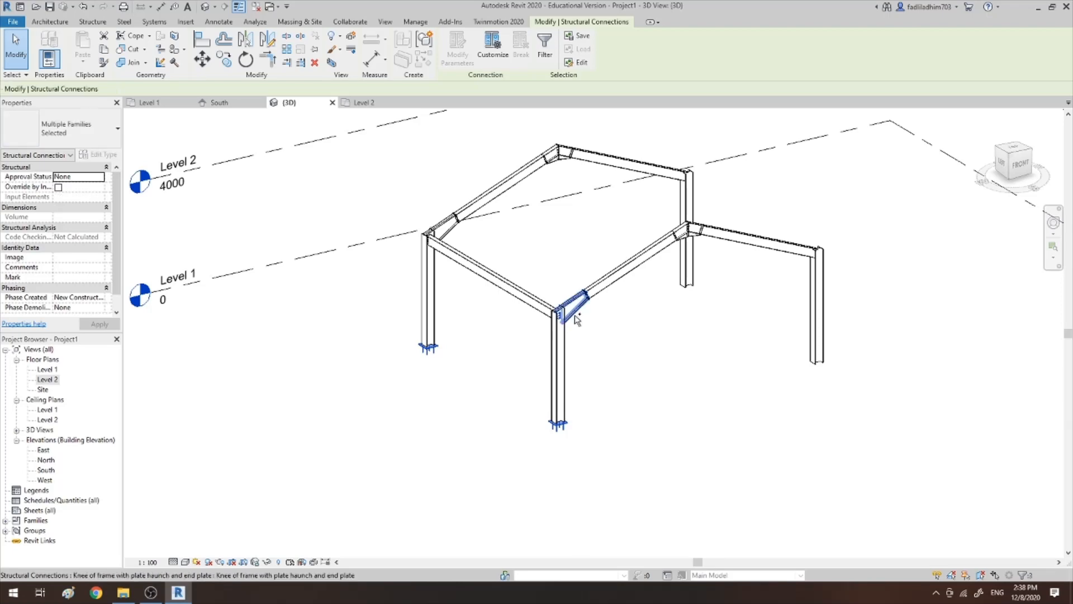
left_click(436, 234, "ctrl")
scroll(435, 238, "up", 5)
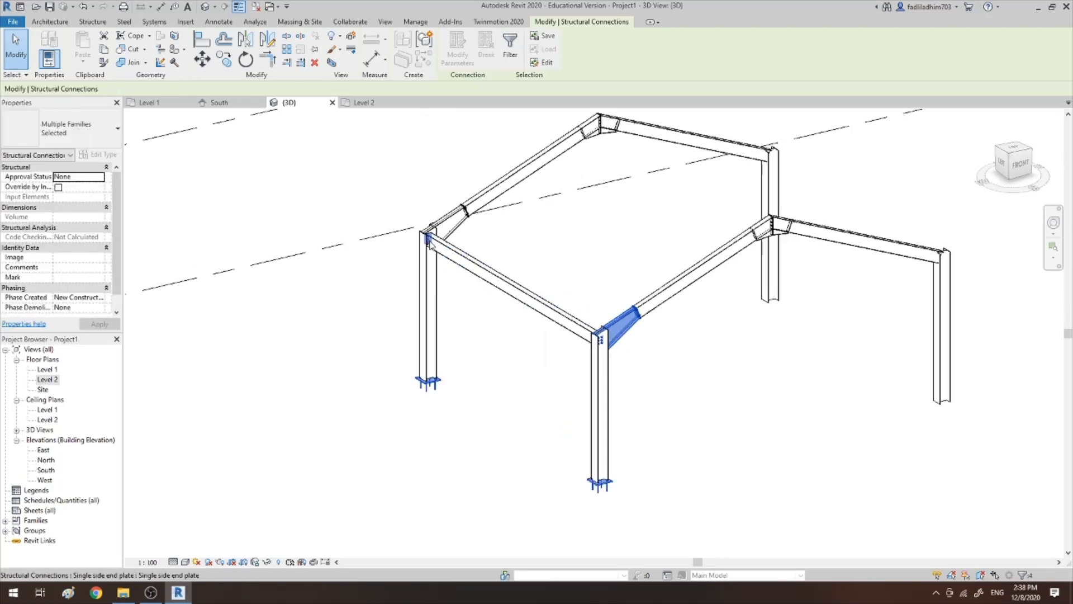
scroll(435, 241, "up", 2)
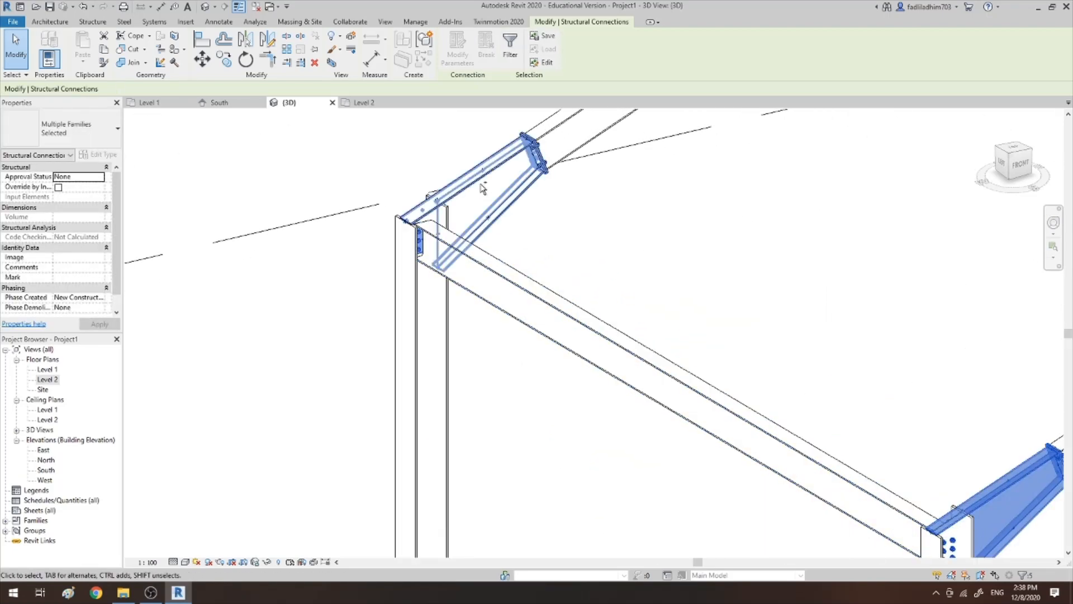
left_click(474, 189, "ctrl")
left_click(150, 102)
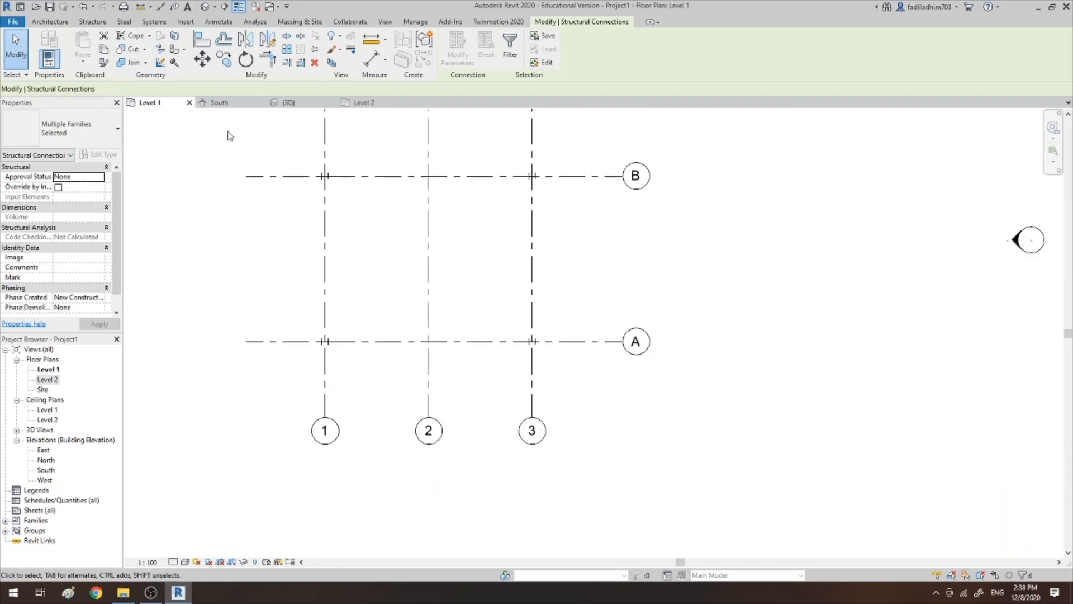
left_click(253, 44)
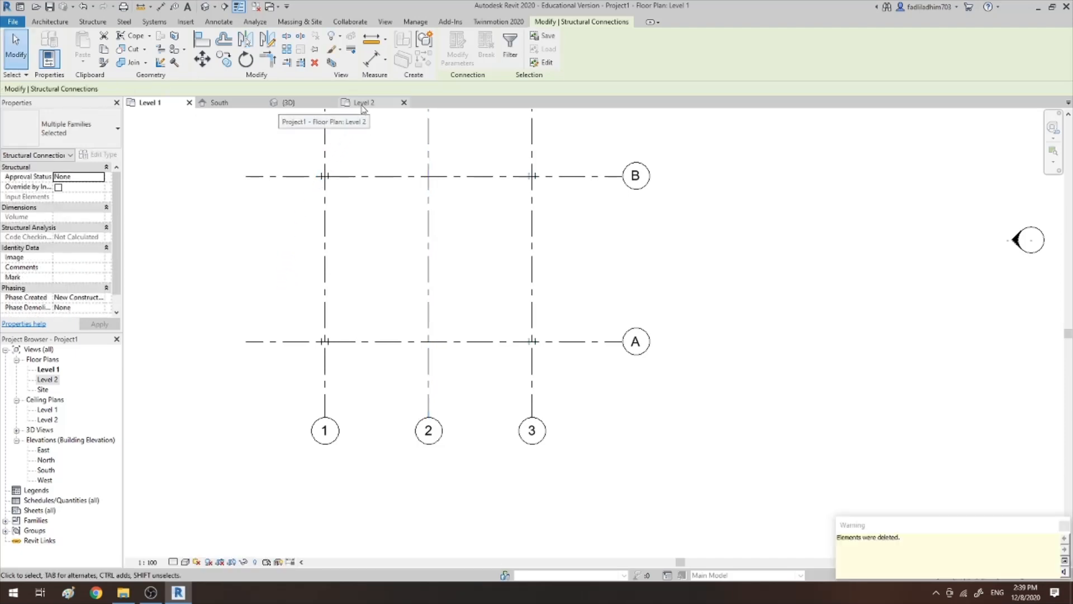
left_click(289, 103)
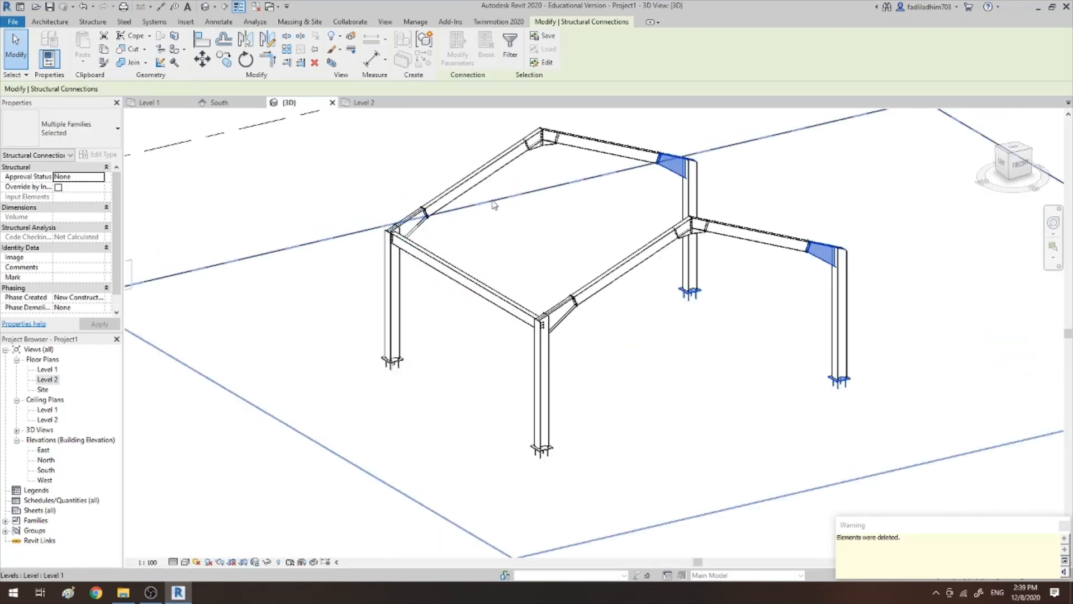
key("Escape")
In the 3D view, select the UB305x165x40 beam on the grid 1 side together with its end-plate bolts
scroll(404, 242, "up", 1)
scroll(404, 242, "up", 5)
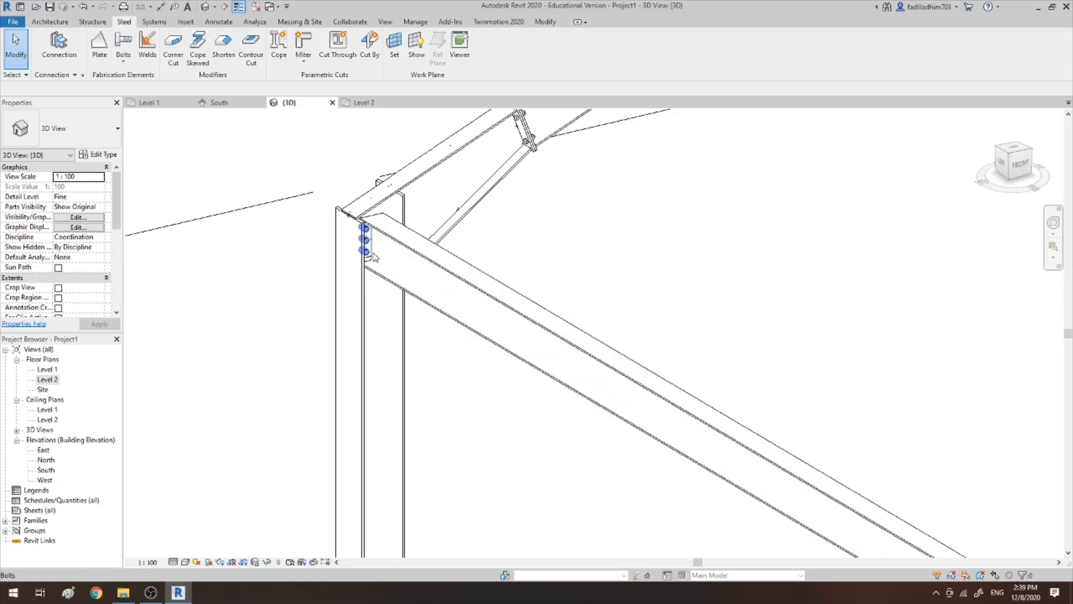
left_click(369, 251)
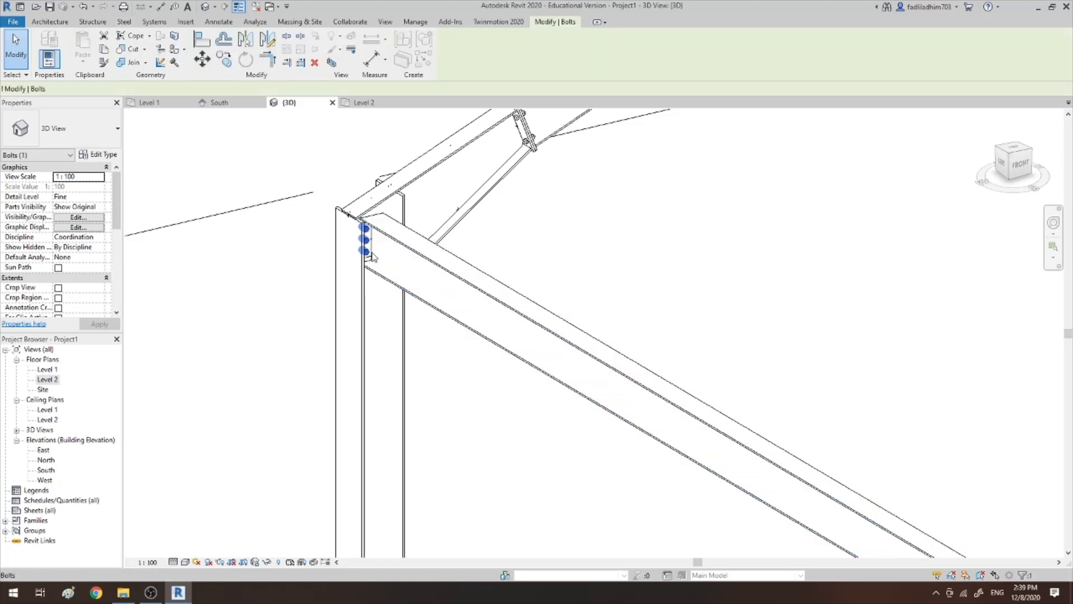
left_click(445, 256, "ctrl")
scroll(673, 364, "down", 8)
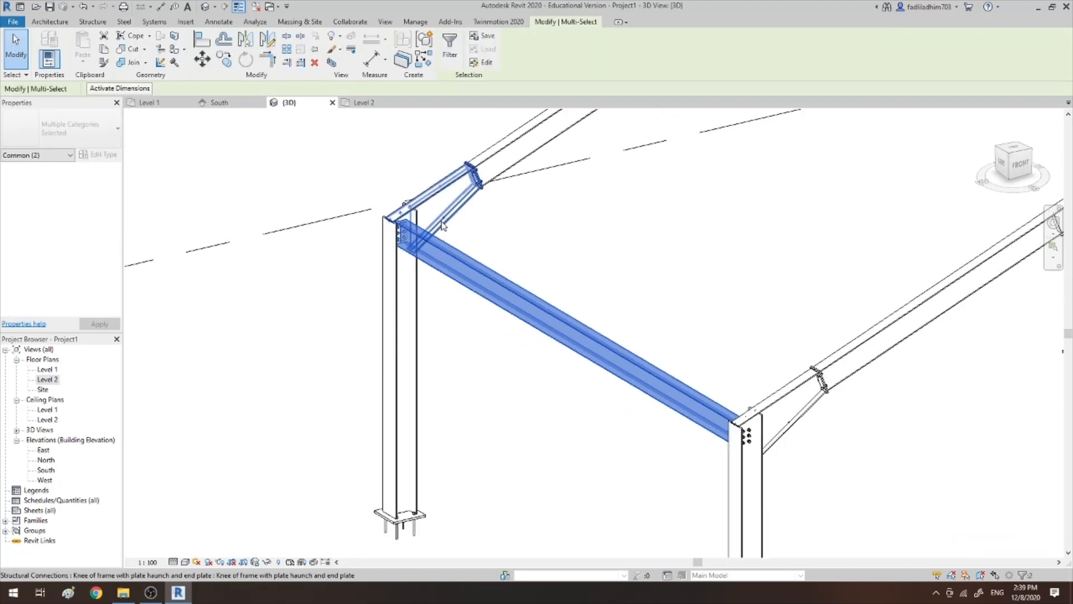
middle_click_drag(673, 364, 877, 344, "shift")
scroll(678, 236, "up", 5)
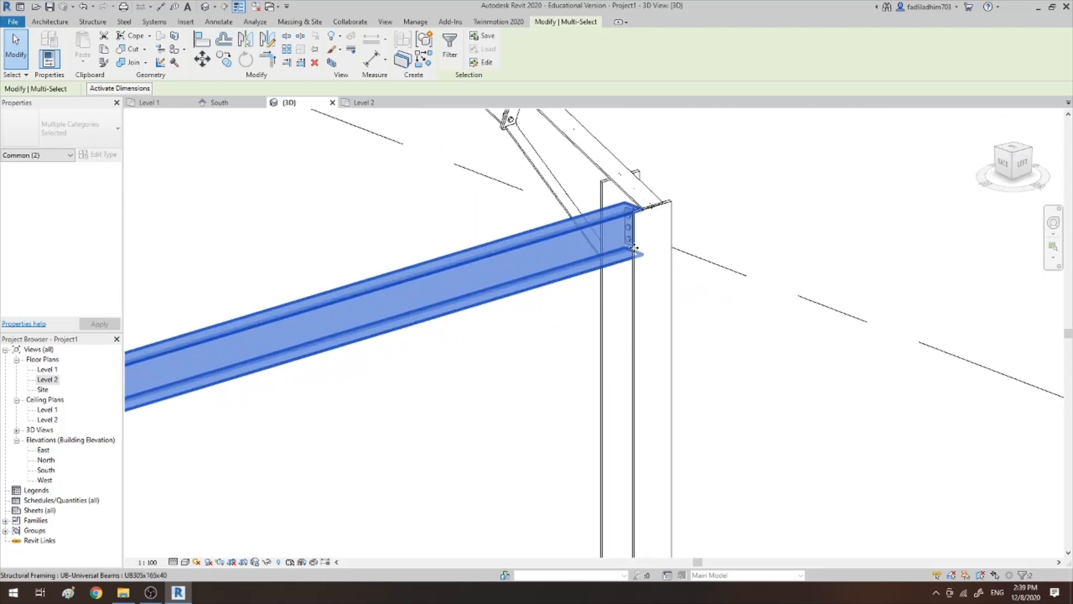
scroll(651, 246, "up", 3)
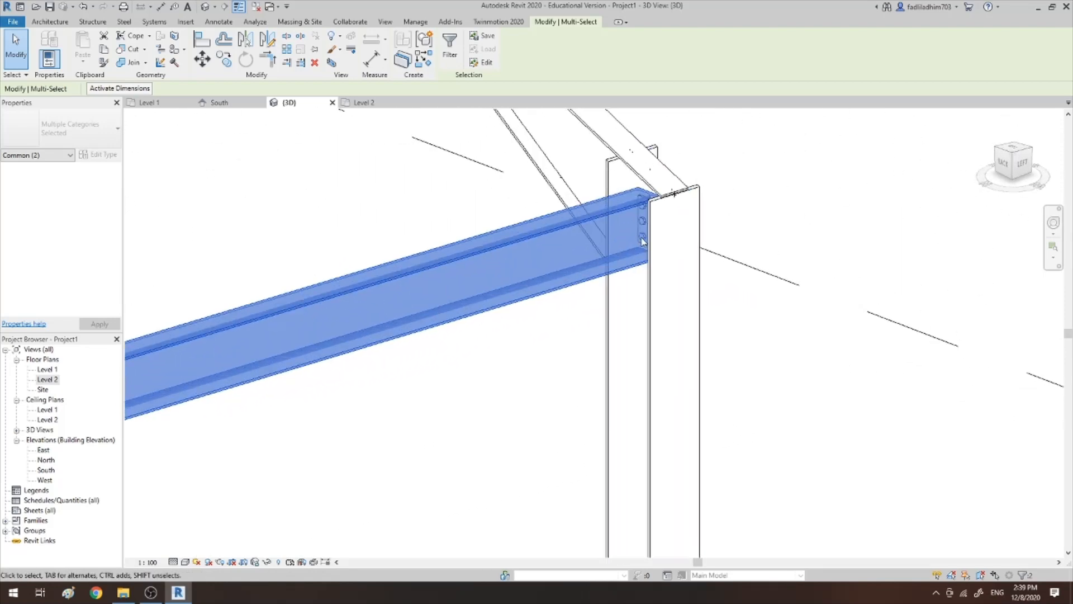
middle_click_drag(761, 287, 437, 208, "shift")
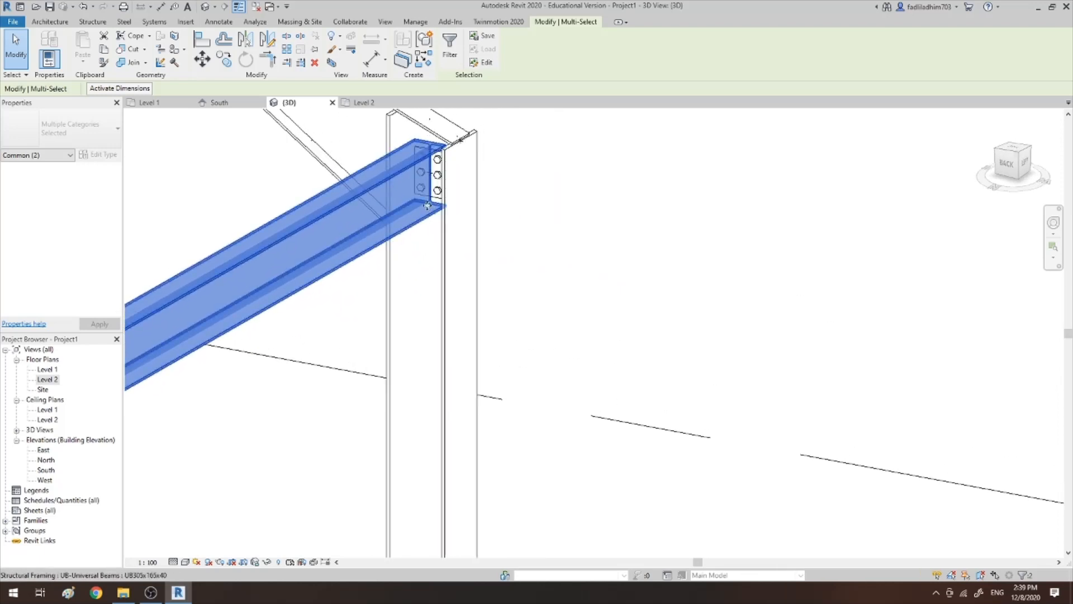
left_click(436, 208, "ctrl")
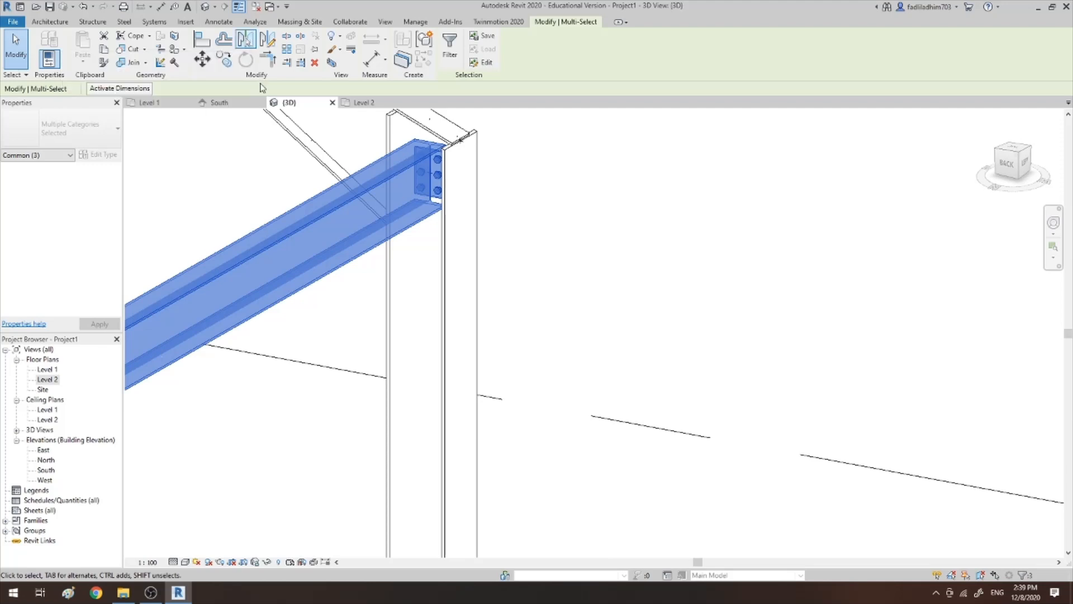
left_click(160, 595)
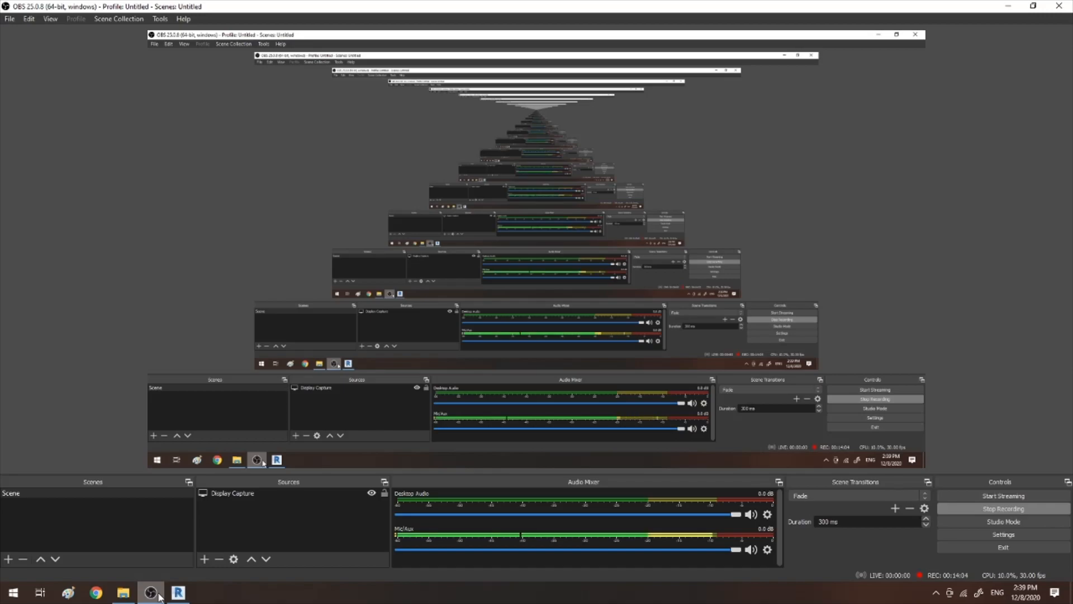
left_click(159, 595)
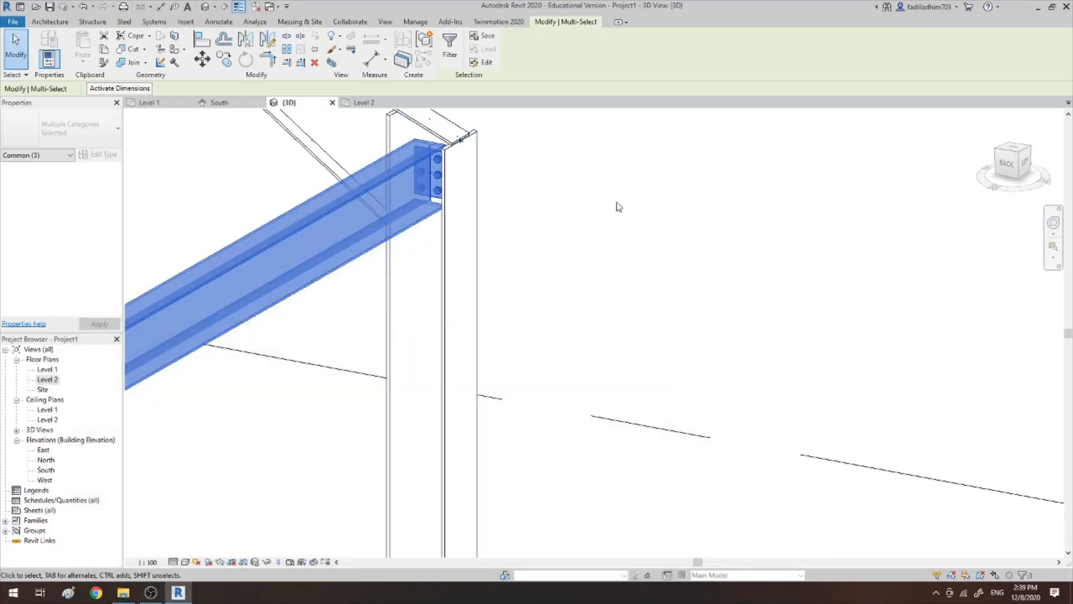
Mirror the selected beam and bolts across grid 2 in the Level 1 plan and return to the 3D view
scroll(619, 207, "down", 8)
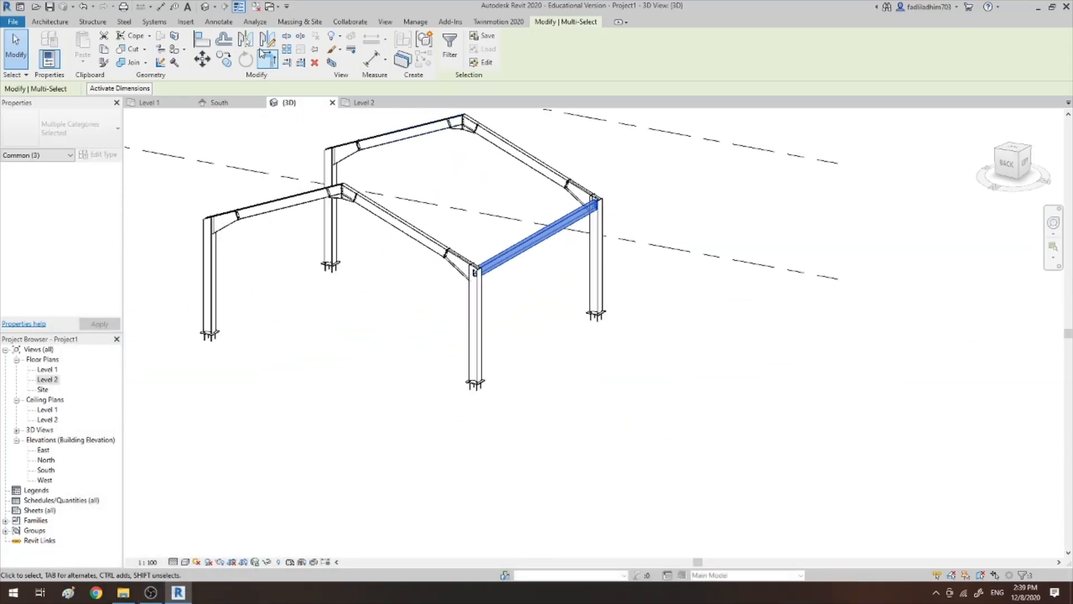
left_click(180, 103)
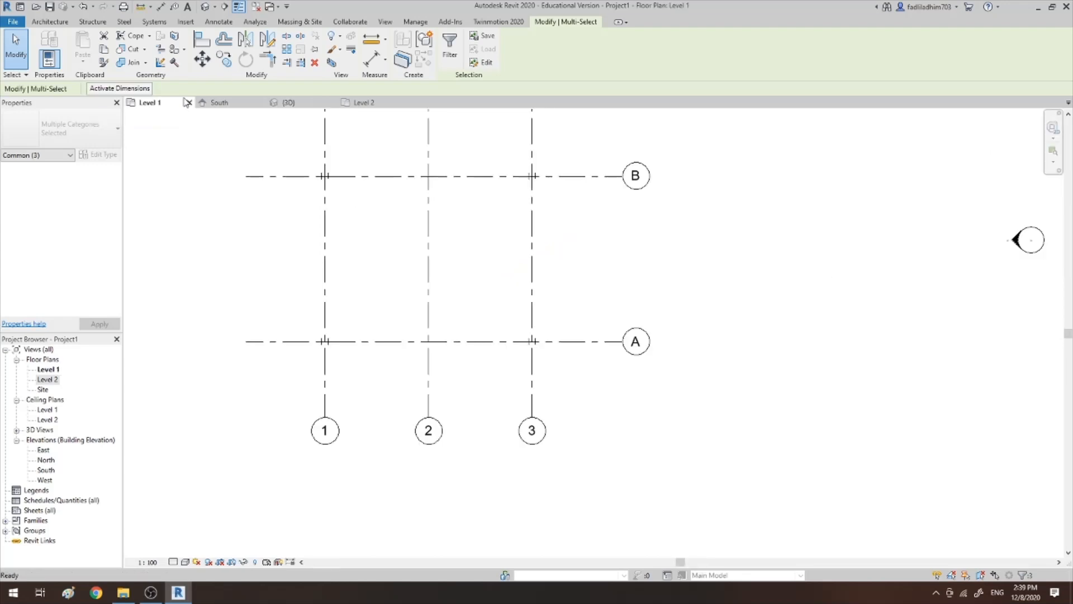
left_click(247, 41)
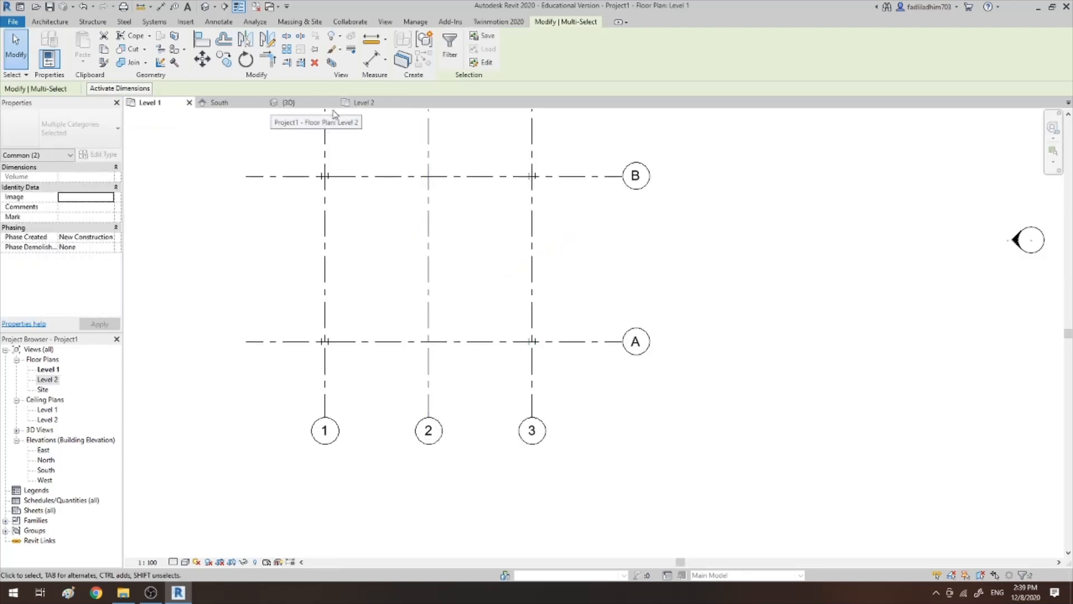
left_click(296, 102)
left_click(551, 320)
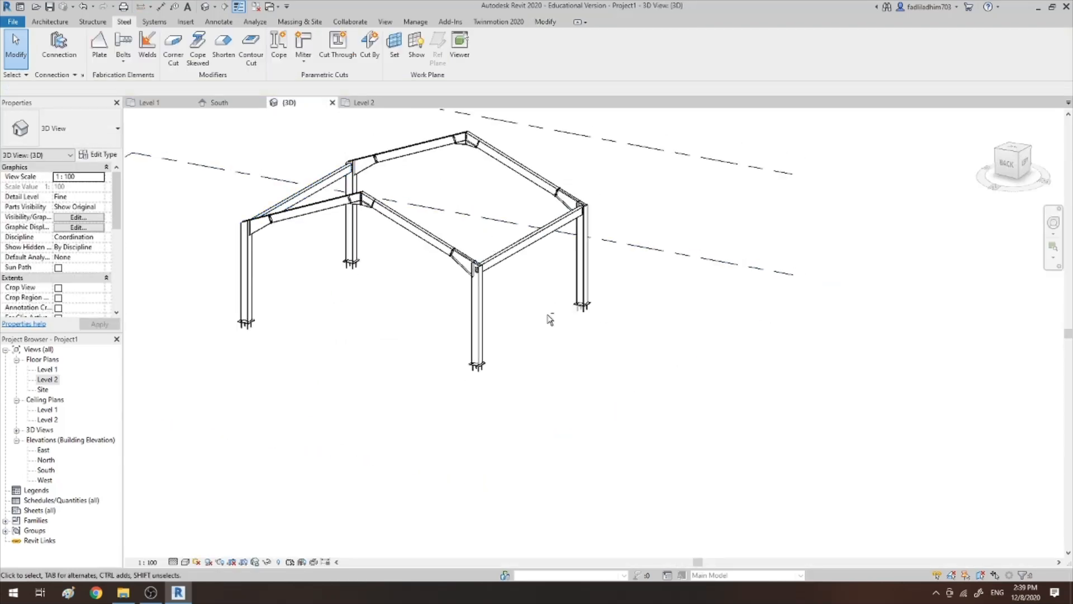
Examine the mirrored steel frame from above and from several sides, including the side beams, haunch connections and base plates
middle_click_drag(551, 320, 531, 311, "shift")
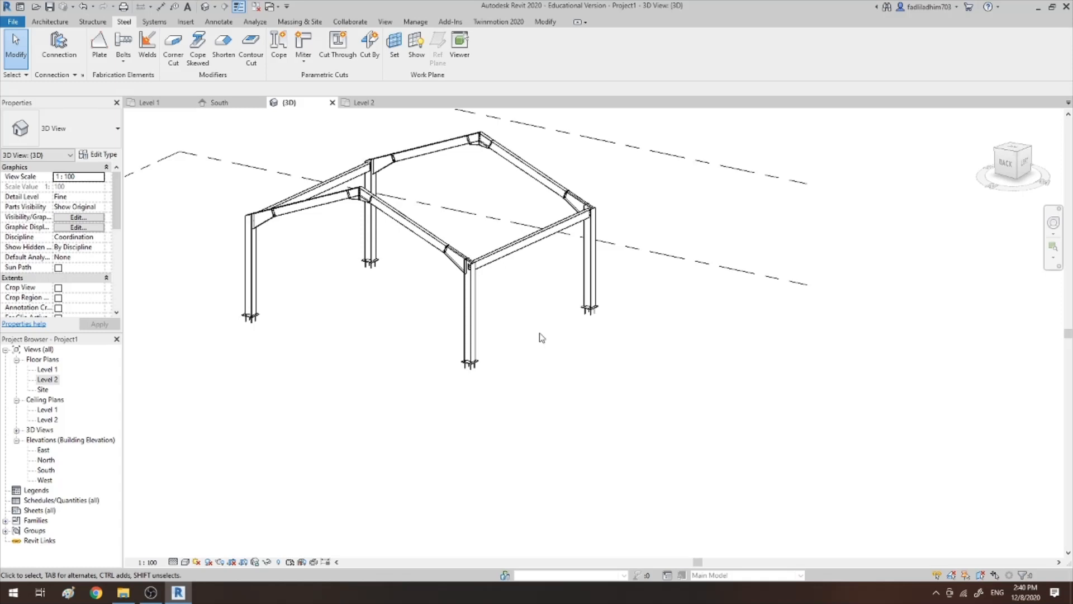
middle_click_drag(541, 339, 604, 396, "shift")
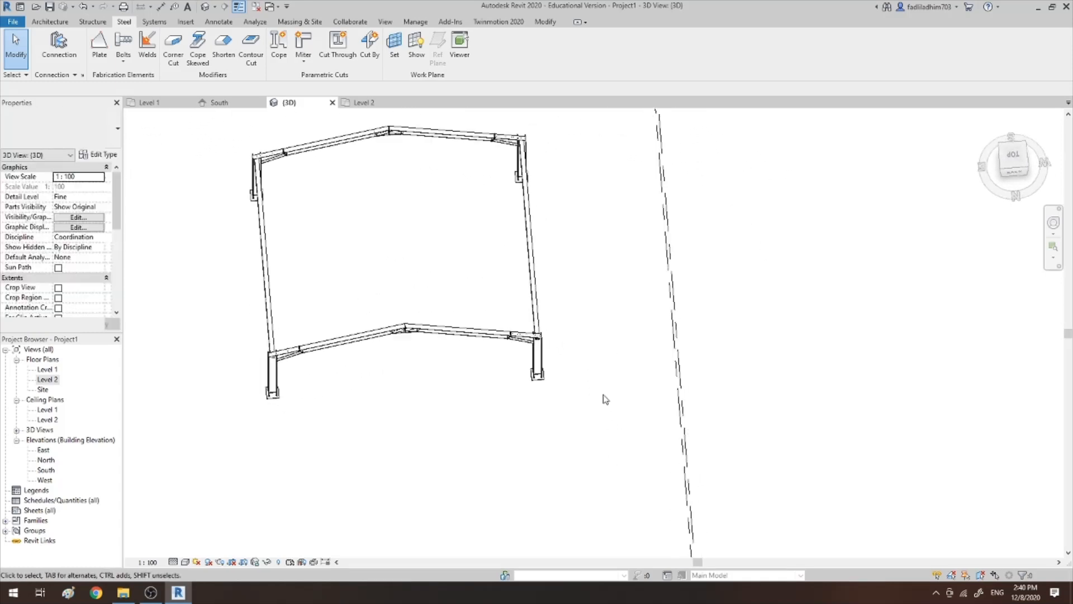
scroll(592, 374, "down", 2)
middle_click_drag(591, 356, 441, 147, "shift")
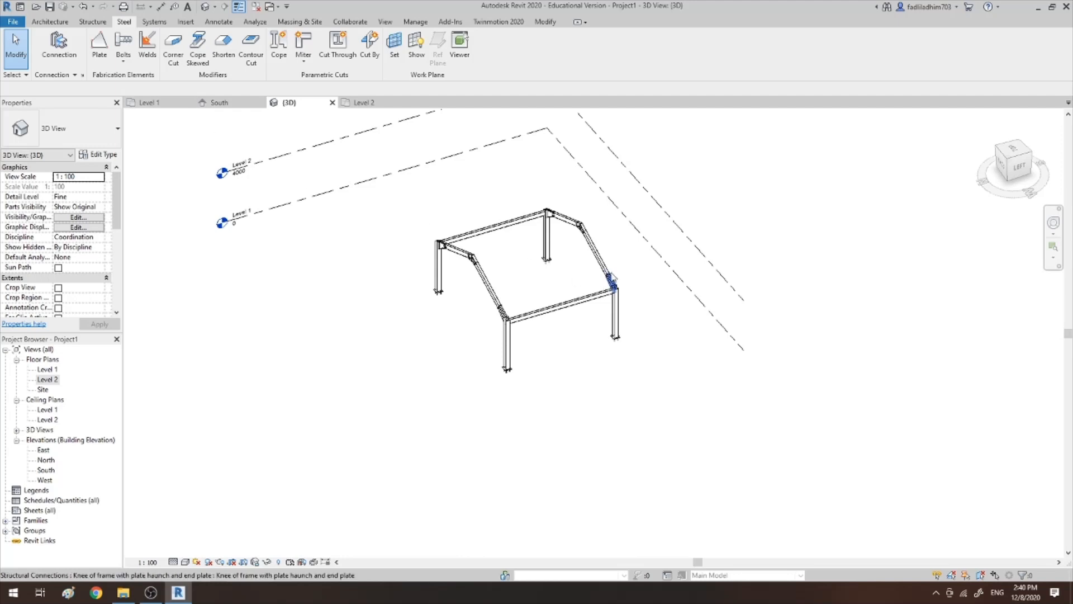
scroll(612, 271, "up", 4)
scroll(615, 273, "down", 4)
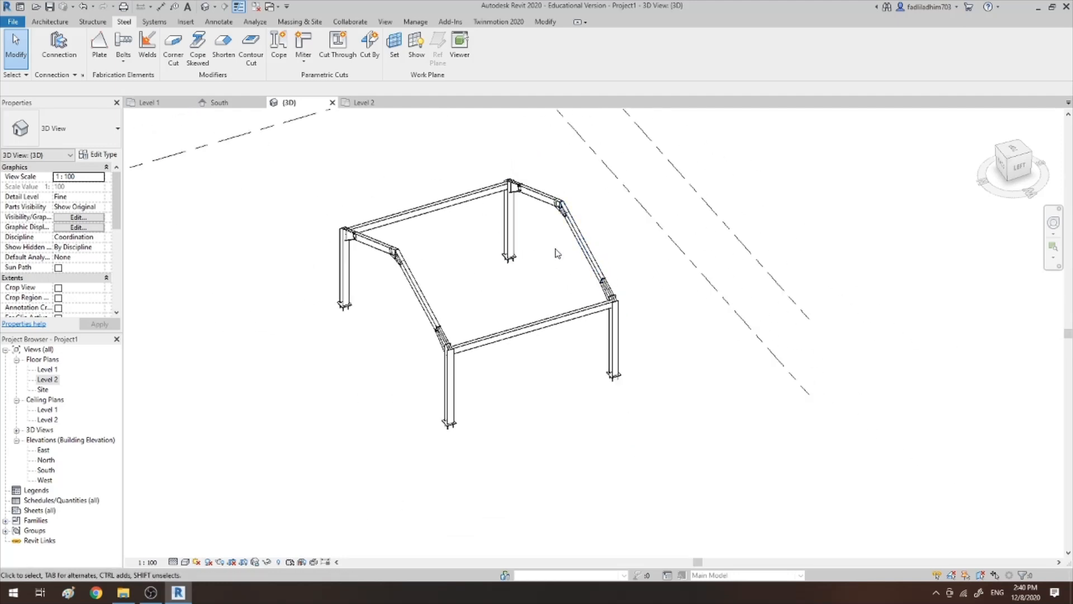
left_click(612, 294)
key("Escape")
scroll(619, 317, "up", 3)
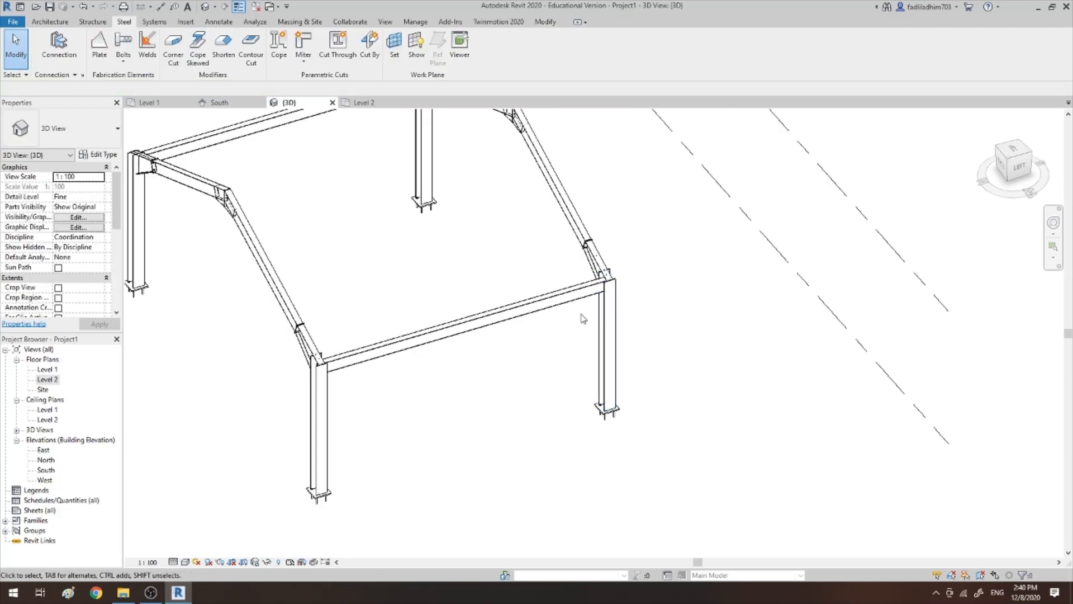
scroll(606, 351, "down", 2)
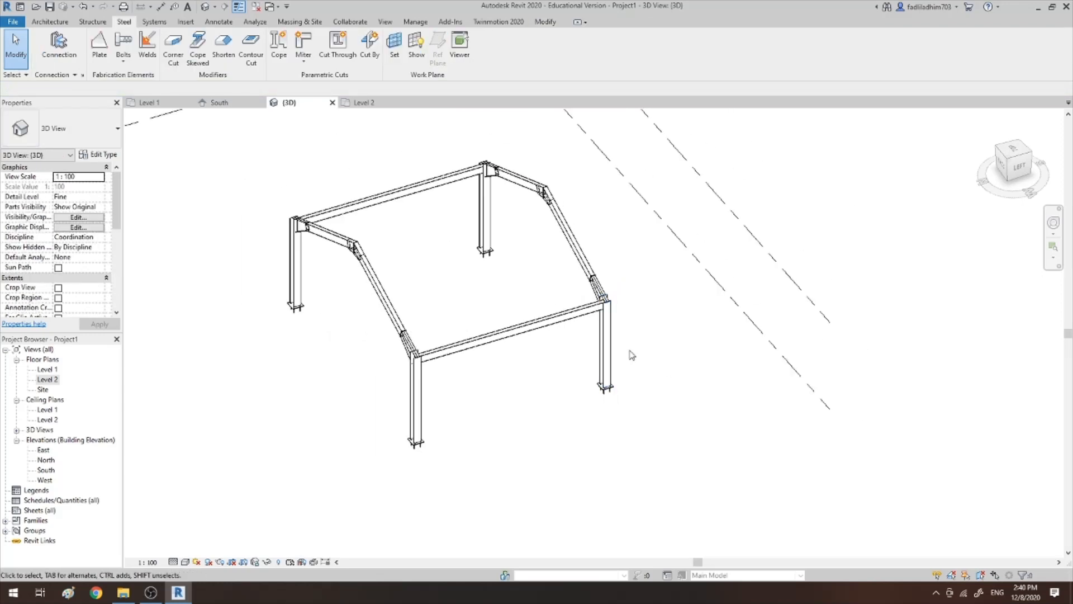
scroll(628, 353, "down", 3)
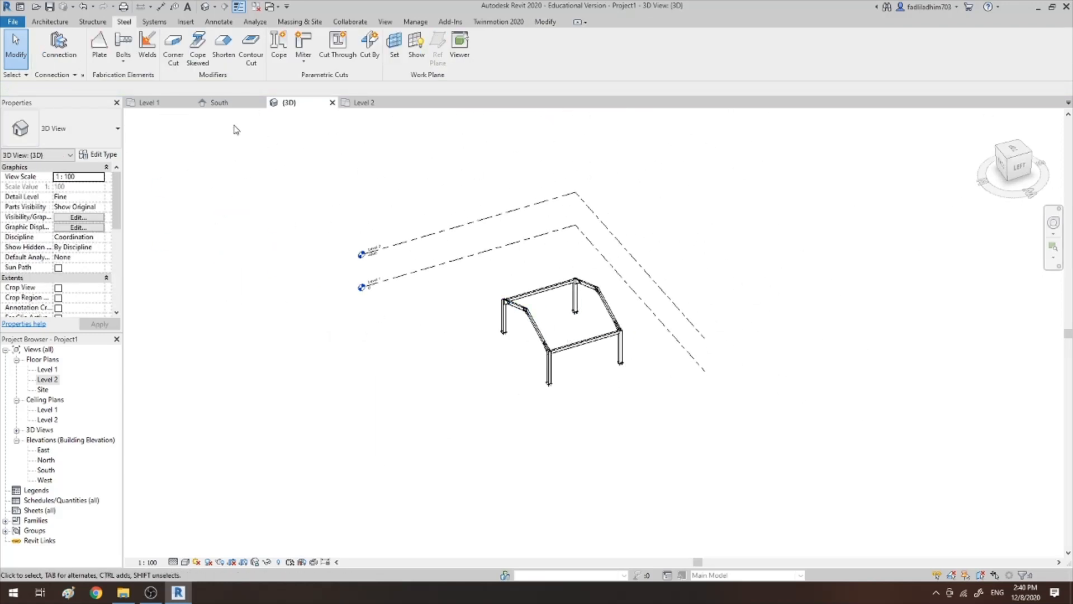
Select the column at grid A-1 in the Level 1 plan and locate it in the Level 2 plan and the 3D view
left_click(161, 103)
scroll(473, 302, "down", 1)
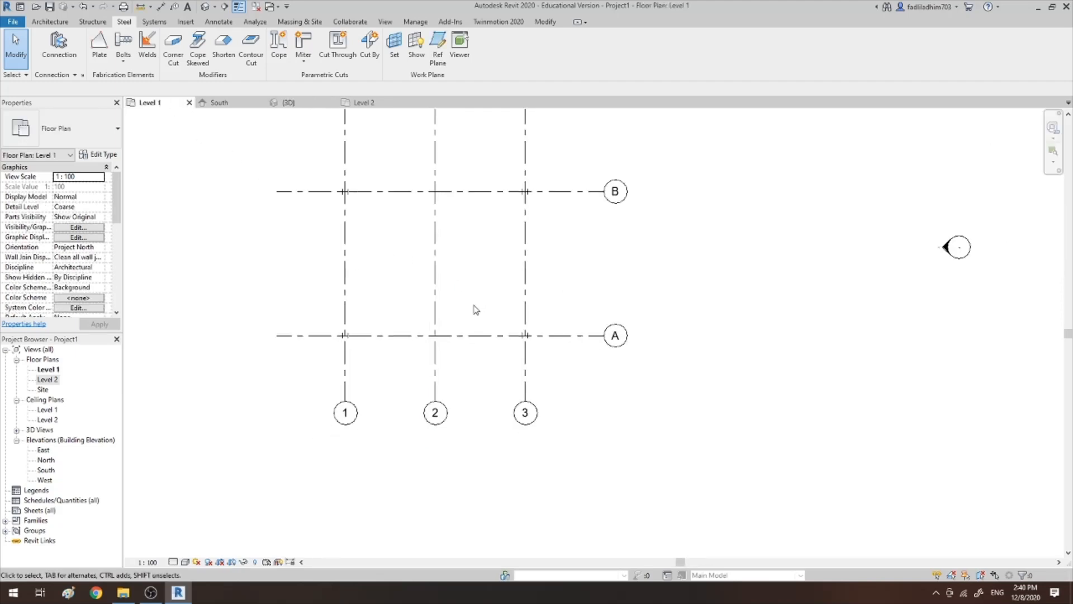
left_click(348, 338)
left_click(364, 103)
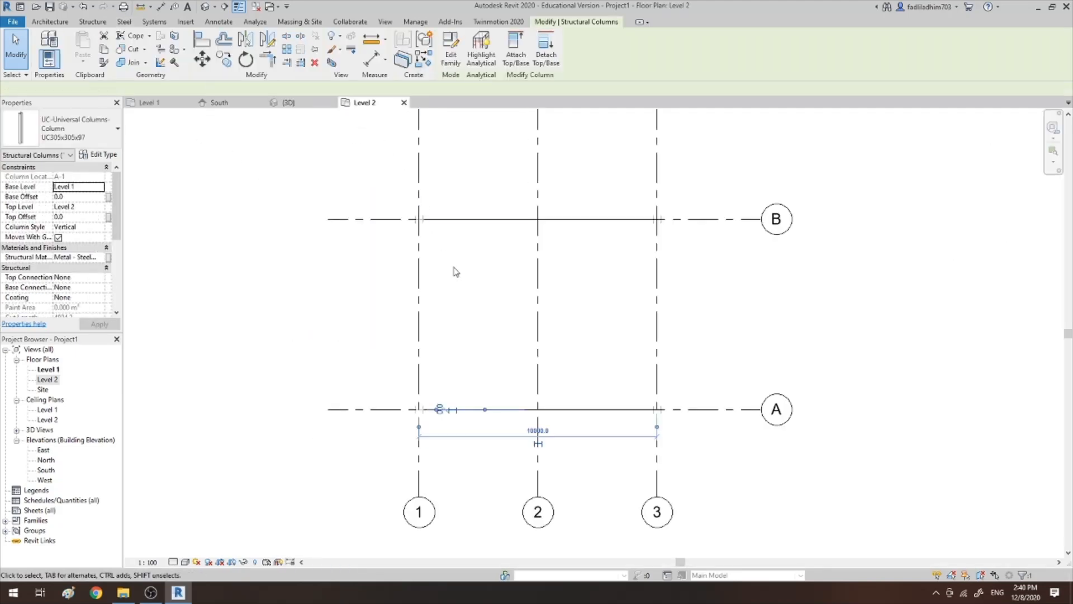
left_click(302, 103)
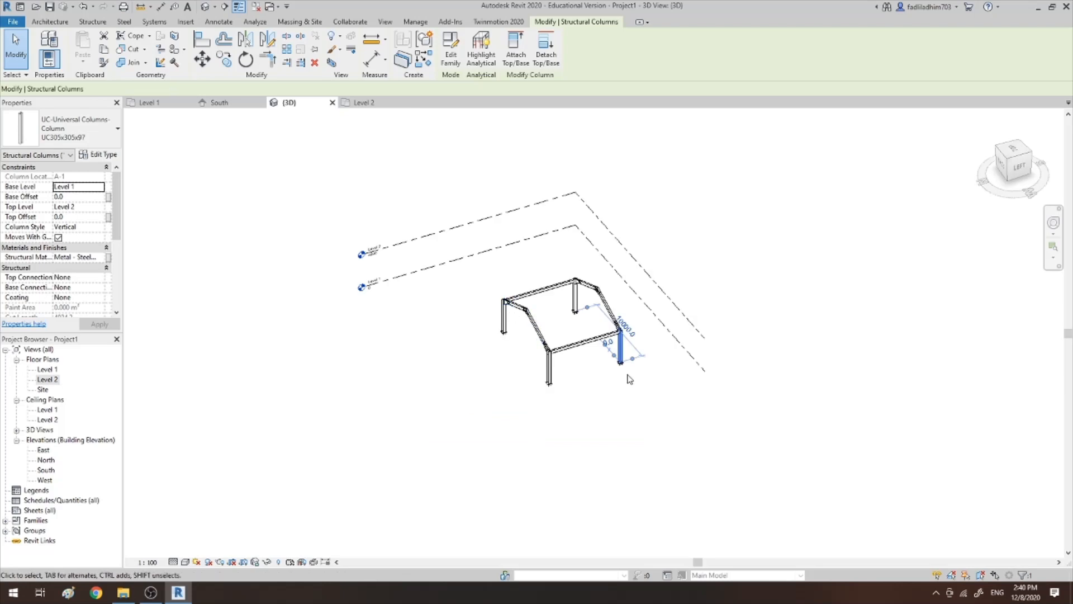
Select the complete portal frame on grid B together with both side beams in the 3D view
key("Escape")
middle_click_drag(609, 391, 503, 336, "shift")
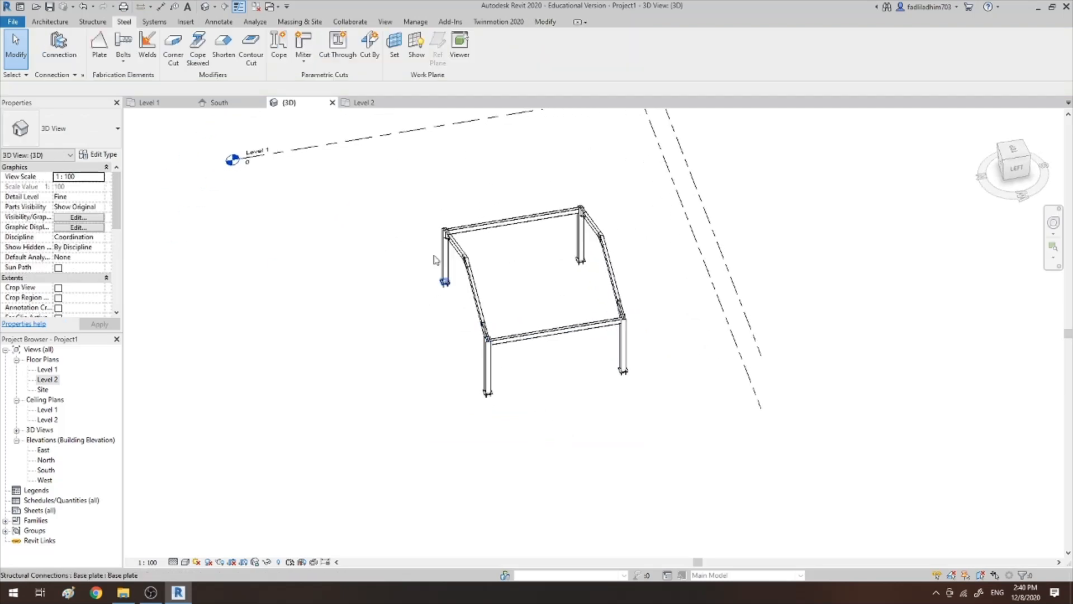
left_click_drag(377, 176, 519, 440)
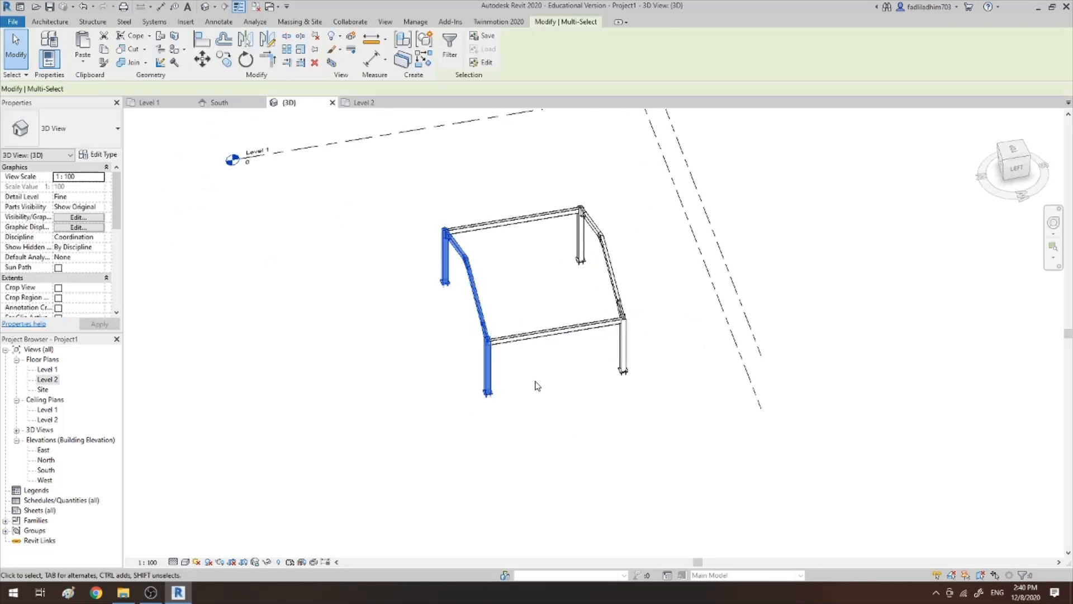
left_click(545, 340, "ctrl")
left_click(548, 232, "ctrl")
Add the end-plate bolt connections of both side beams at the grid A columns to the selection
scroll(581, 240, "up", 4)
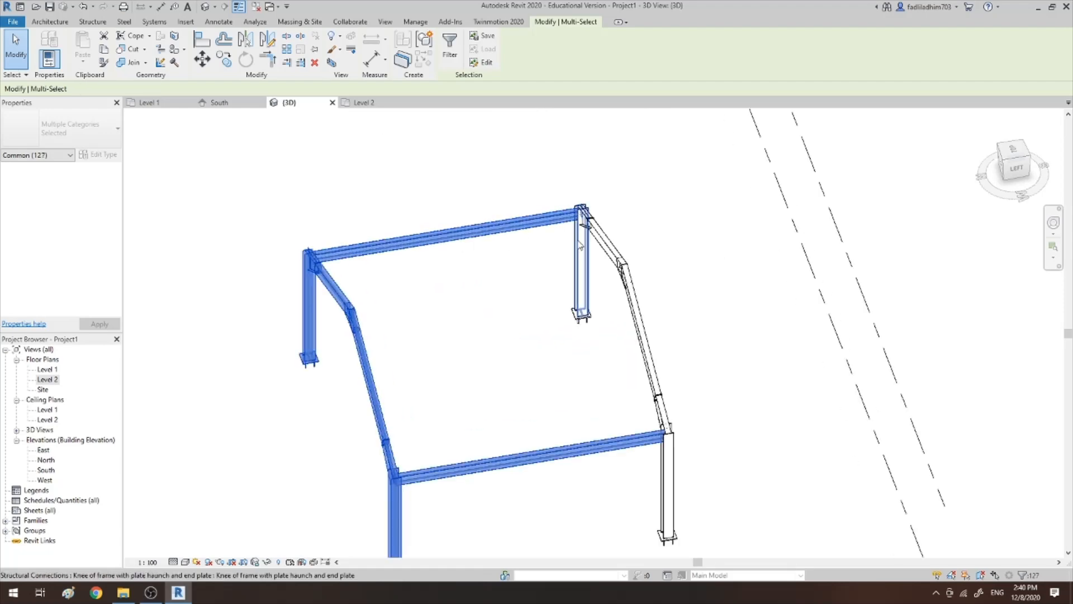
middle_click_drag(580, 286, 503, 252, "shift")
scroll(380, 254, "up", 4)
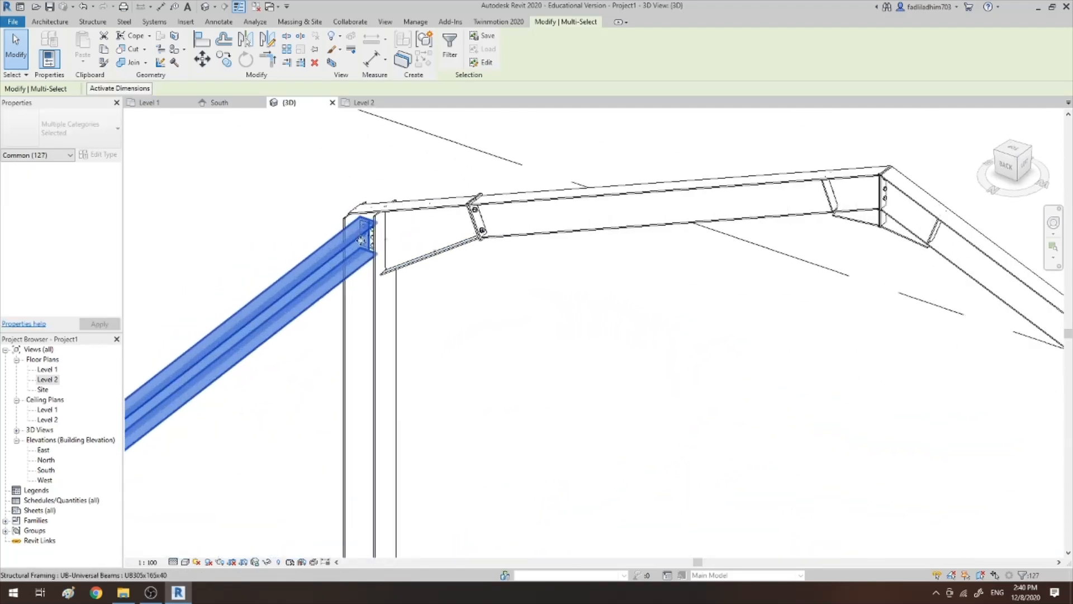
left_click(379, 251, "ctrl")
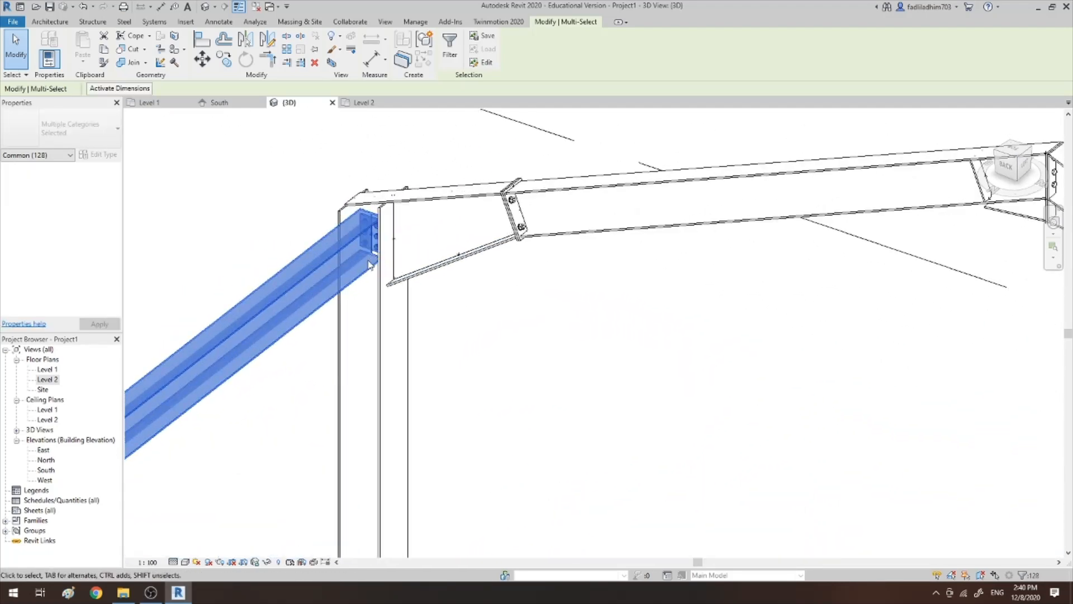
scroll(380, 254, "down", 4)
middle_click_drag(884, 386, 680, 326)
scroll(662, 291, "up", 5)
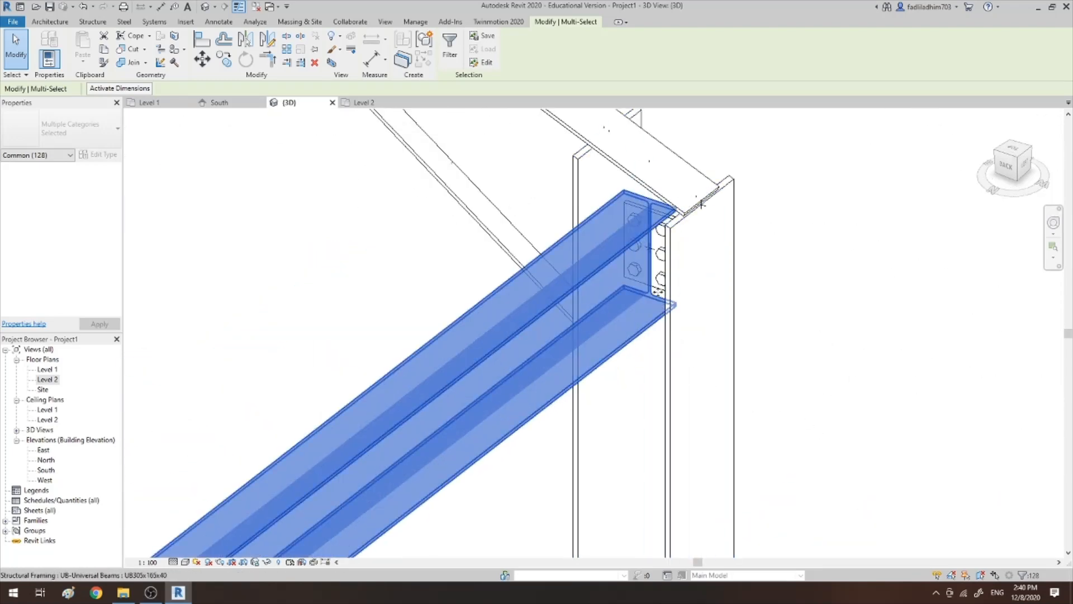
left_click(662, 290, "ctrl")
scroll(747, 279, "down", 5)
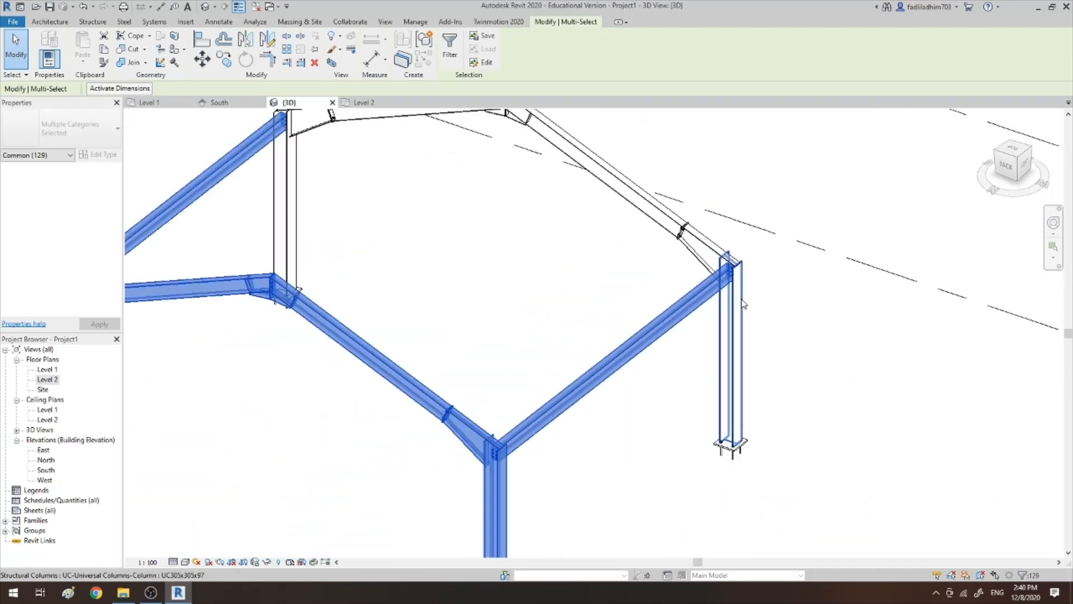
scroll(743, 304, "down", 4)
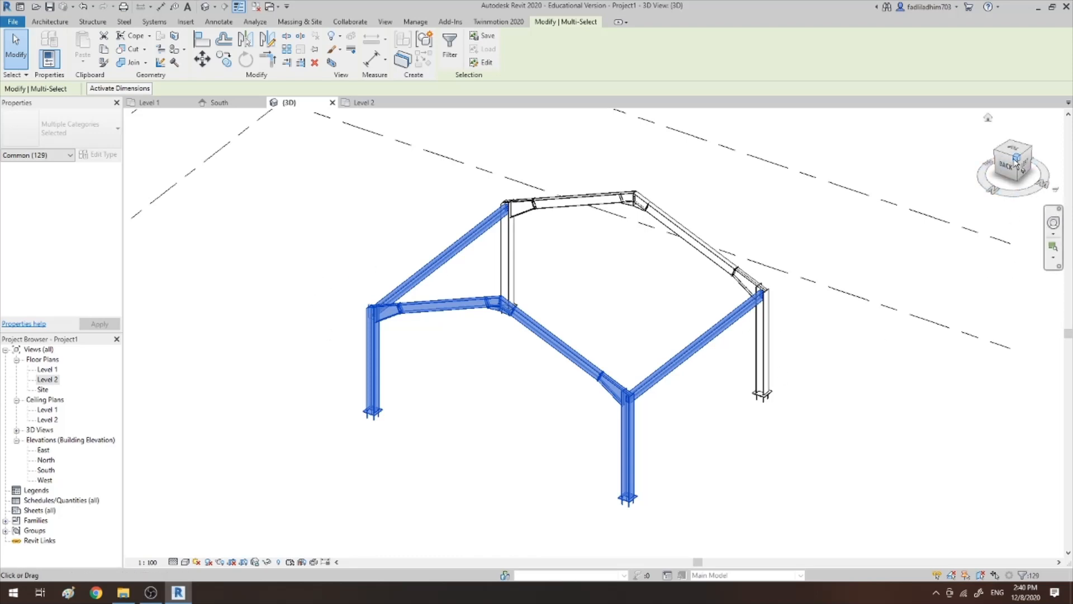
Copy the selected frame and side beams 8000 mm from intersection A-2 to B-2 in the Level 1 plan, and return to 3D
left_click_drag(1017, 159, 406, 227)
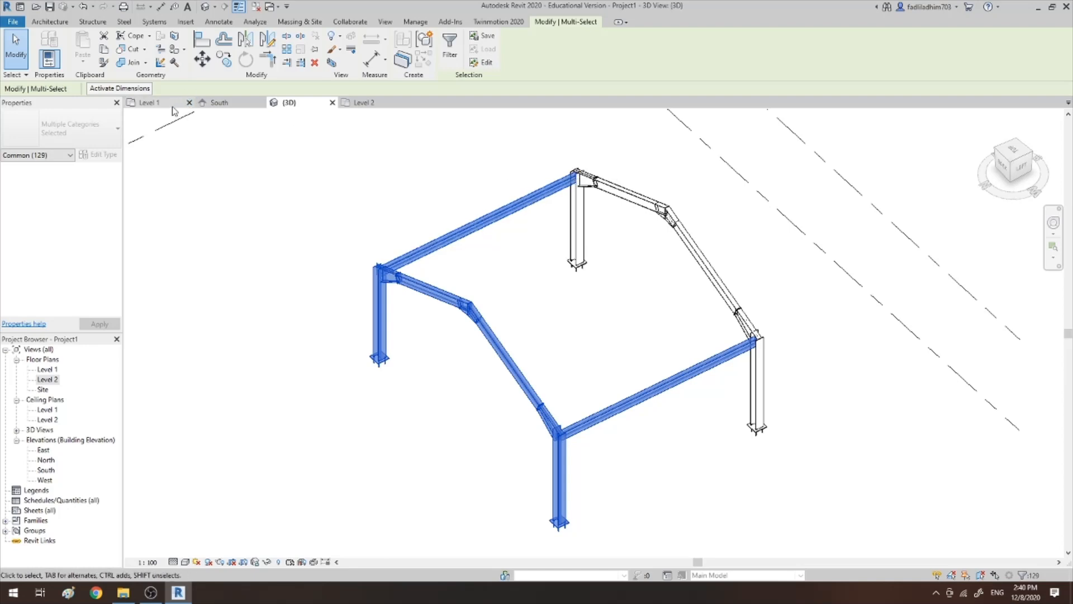
left_click(148, 102)
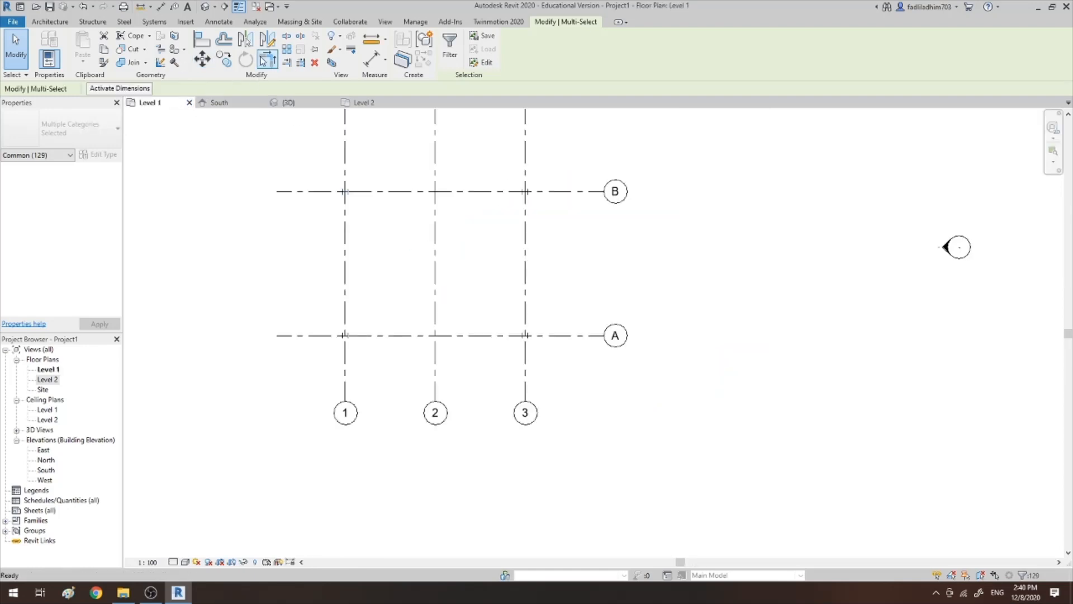
left_click(224, 66)
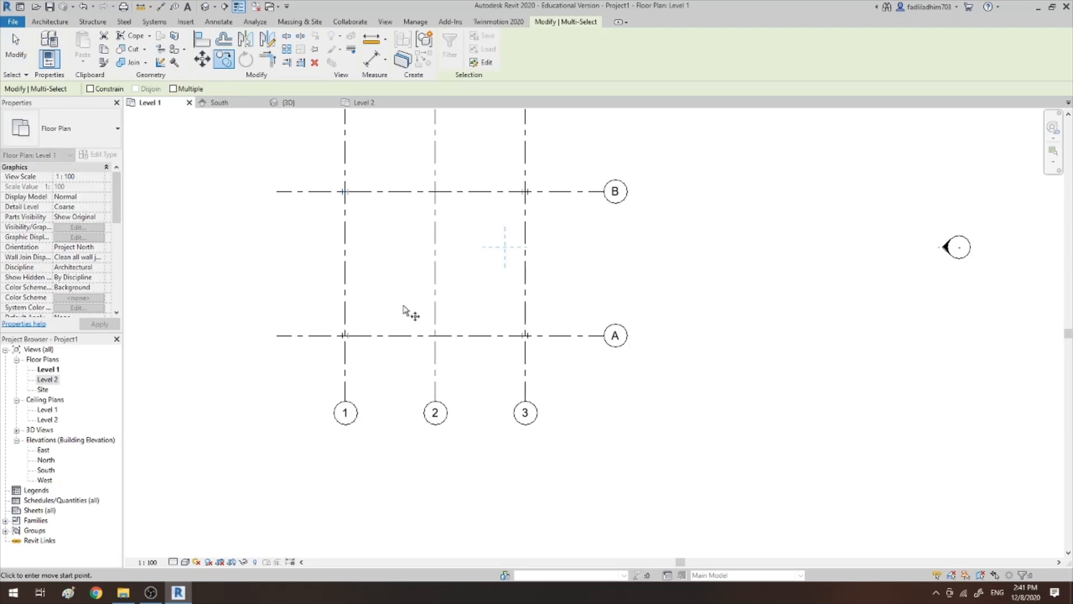
left_click(435, 336)
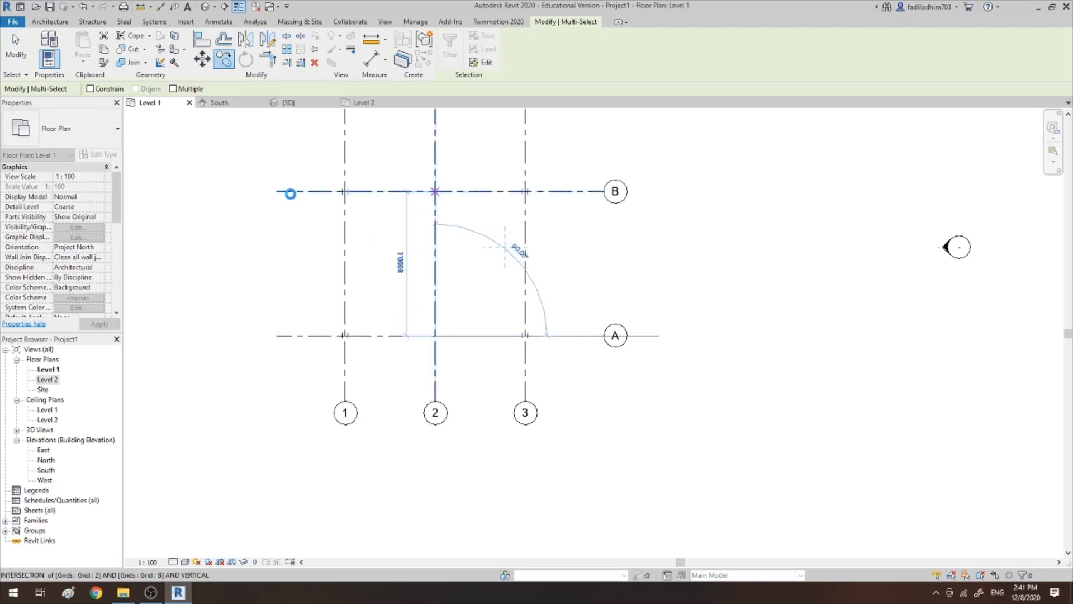
left_click(302, 170)
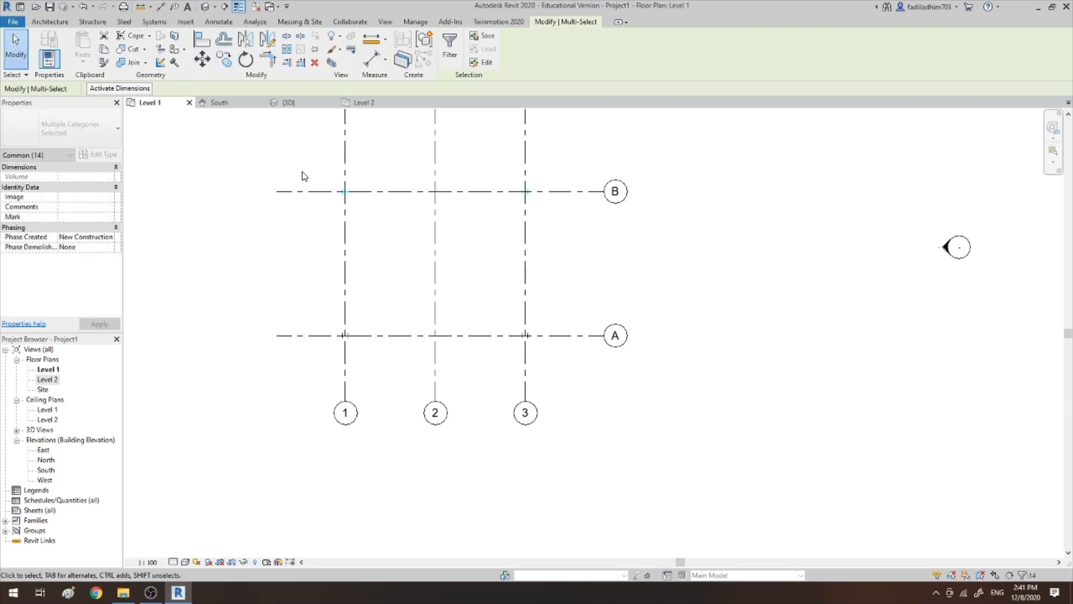
left_click(289, 103)
left_click(563, 303)
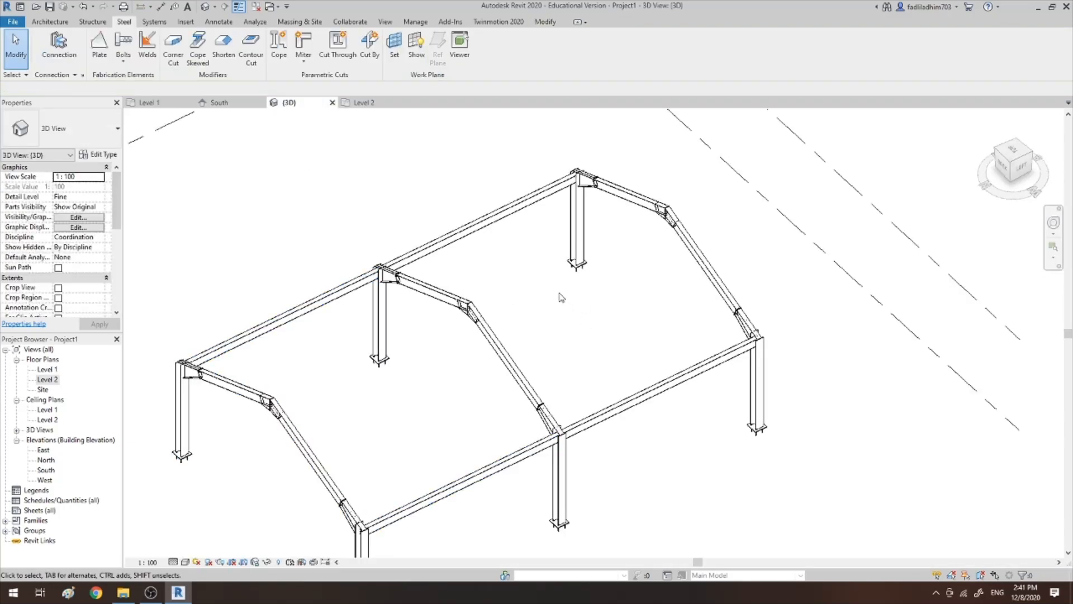
scroll(562, 296, "down", 3)
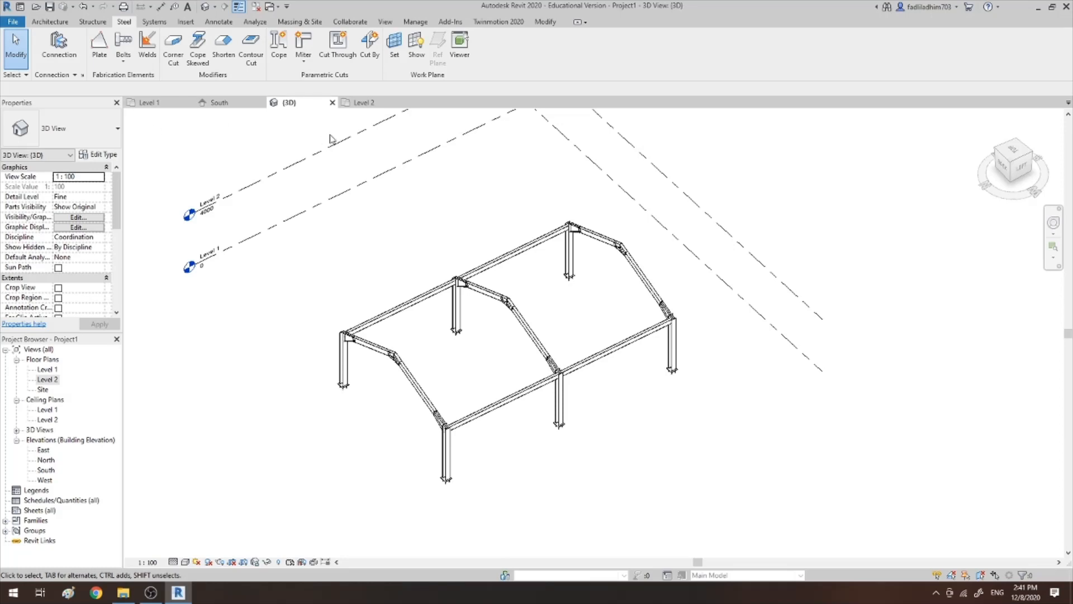
Start a Roof by Extrusion with the rafter's front face near the apex as work plane, referenced to Level 2 with offset 0.0
left_click(1013, 164)
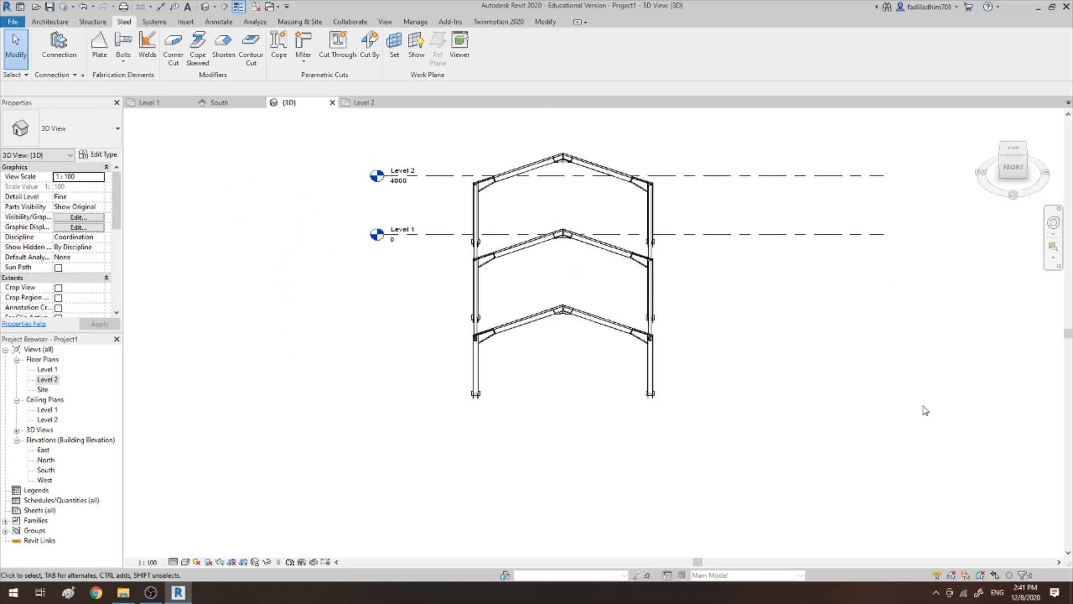
scroll(618, 374, "up", 6)
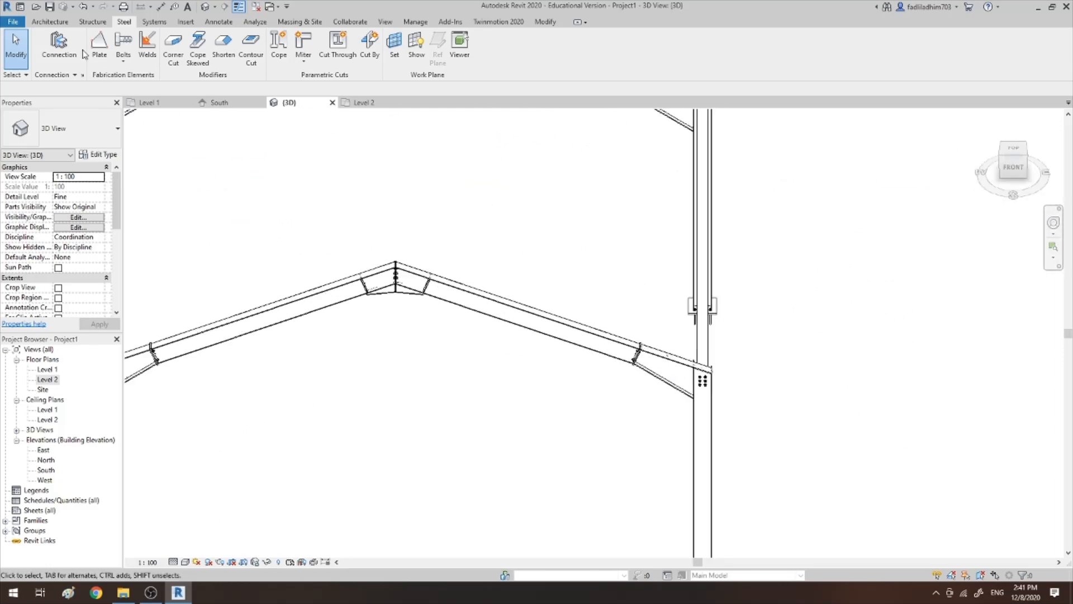
left_click(50, 22)
scroll(594, 267, "down", 1)
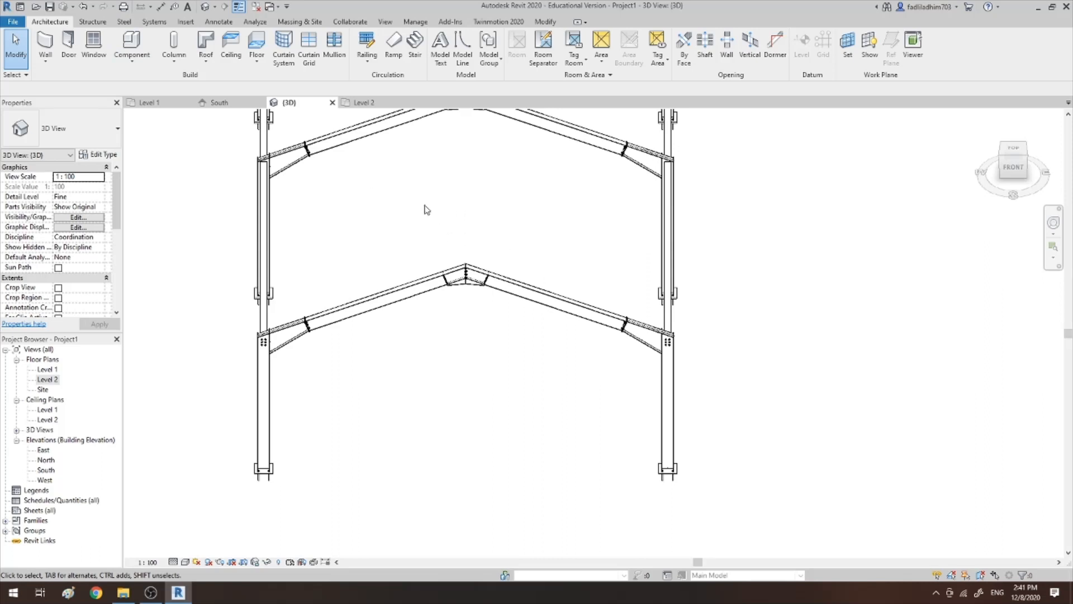
left_click(205, 63)
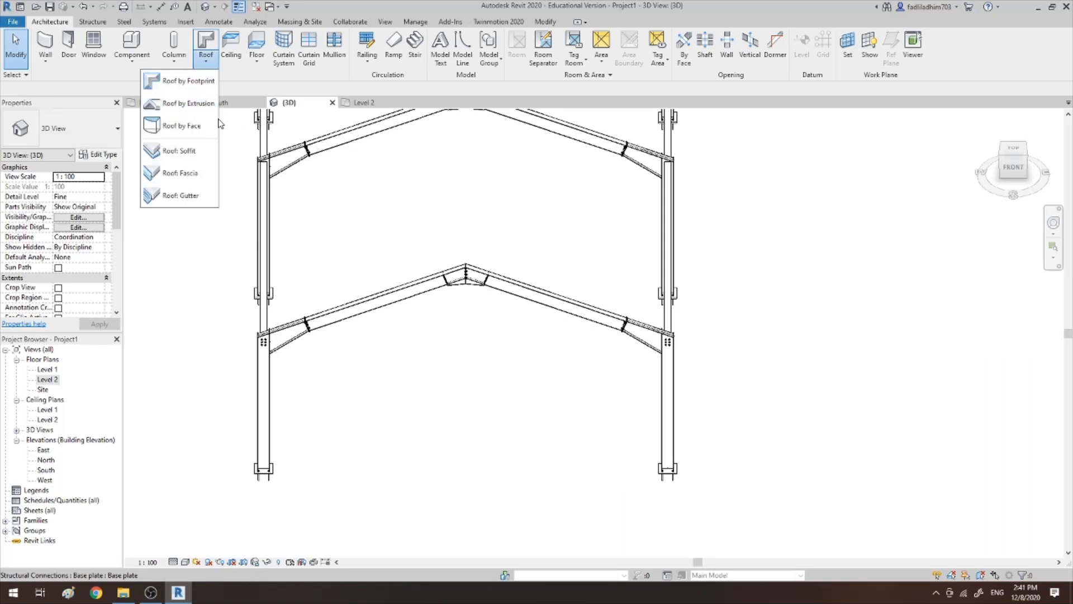
left_click(187, 104)
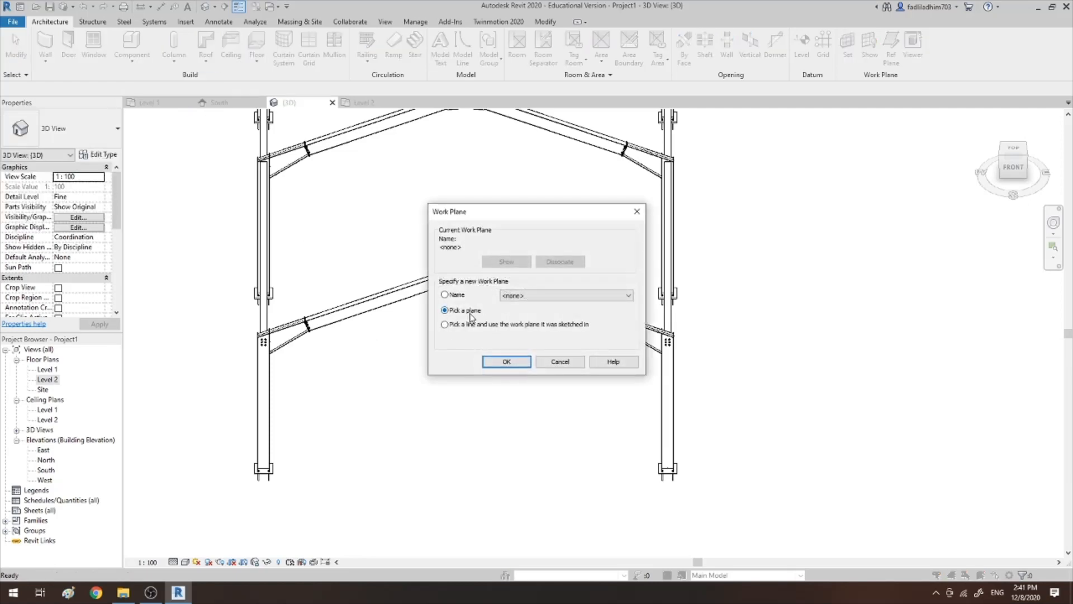
left_click(505, 361)
scroll(461, 267, "up", 5)
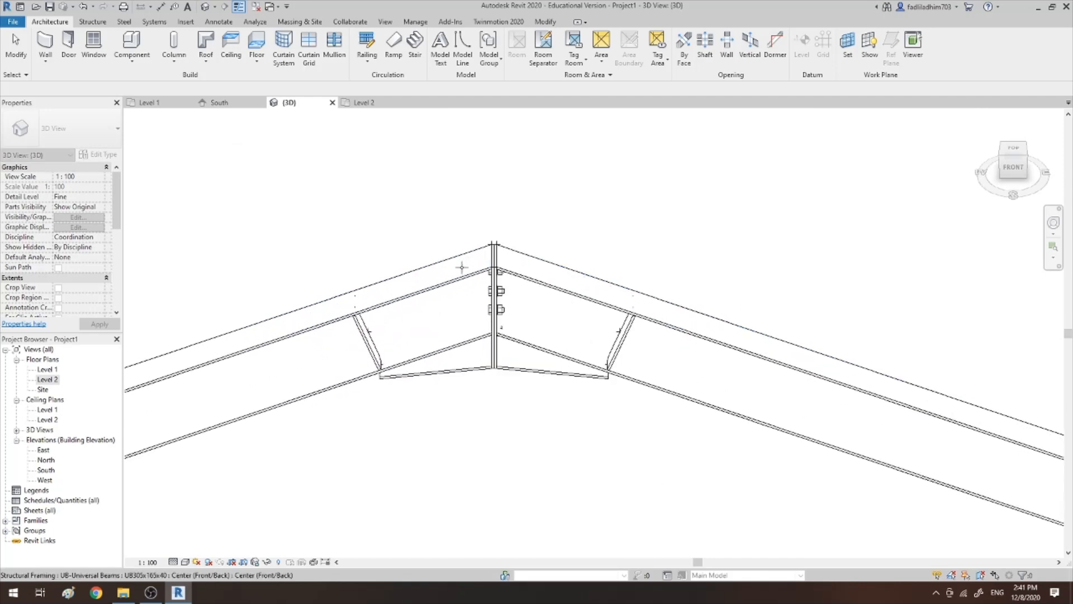
scroll(462, 267, "up", 4)
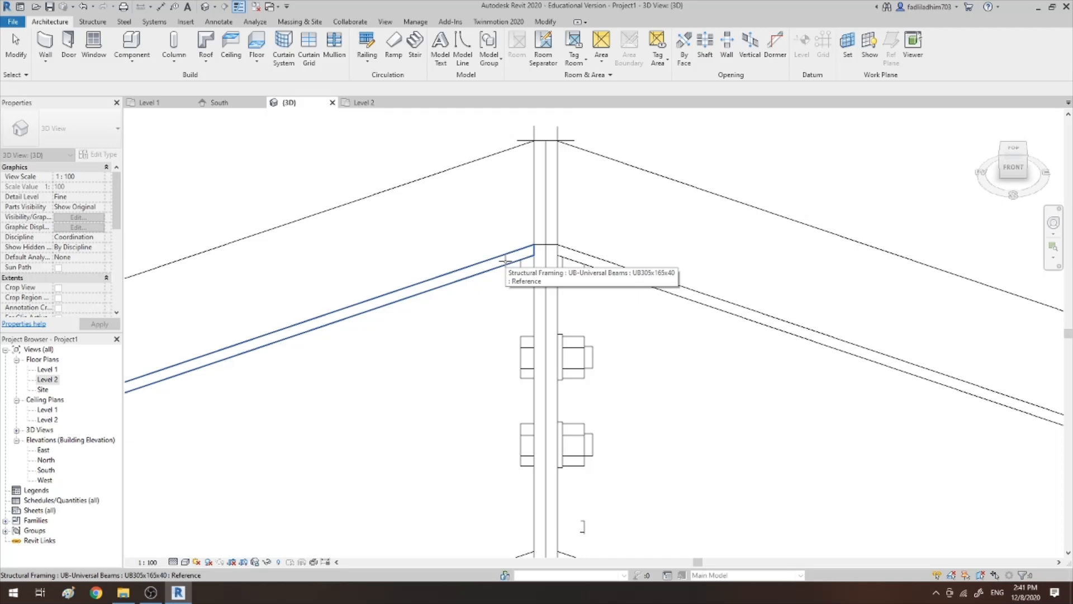
left_click(506, 260)
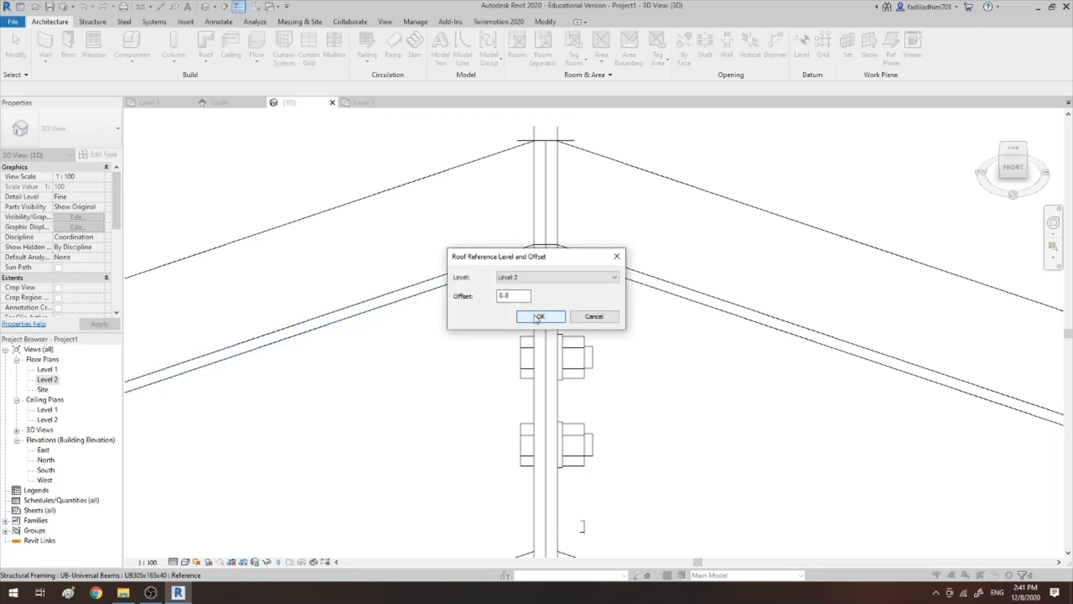
left_click(538, 316)
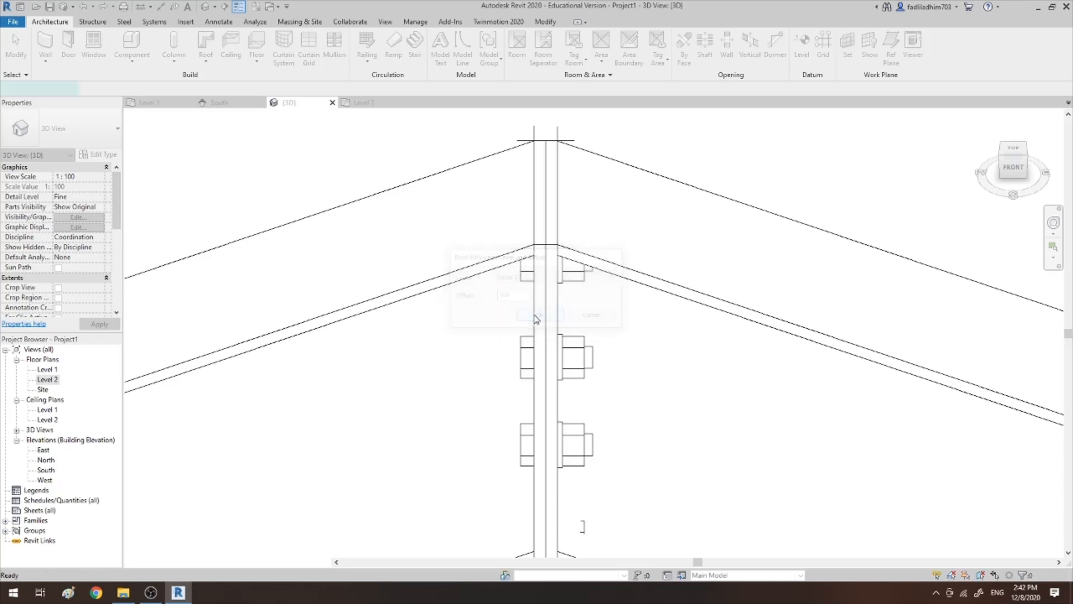
left_click(1013, 171)
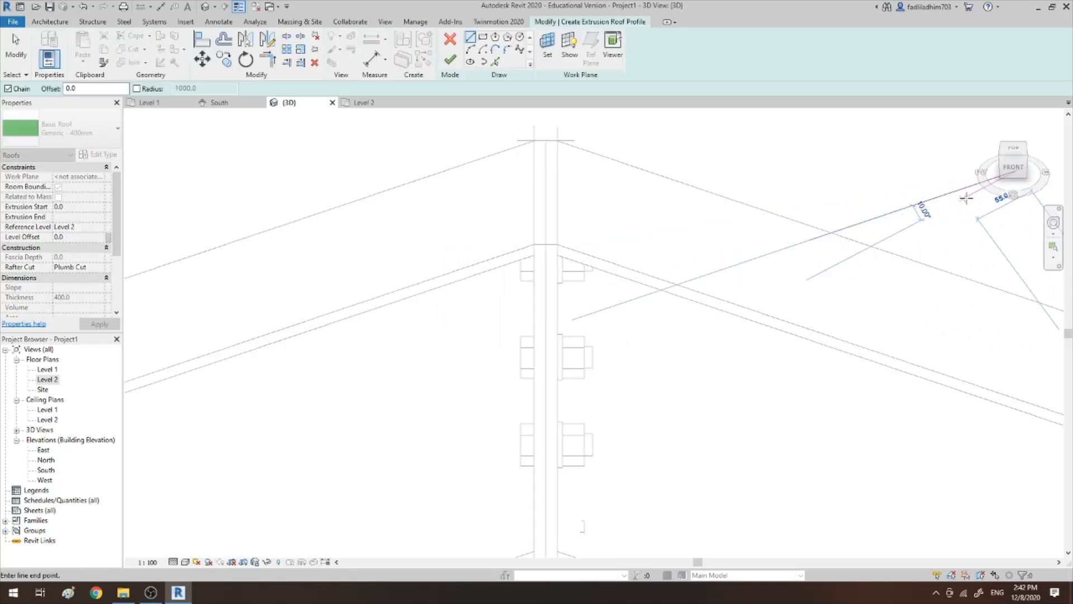
key("Escape")
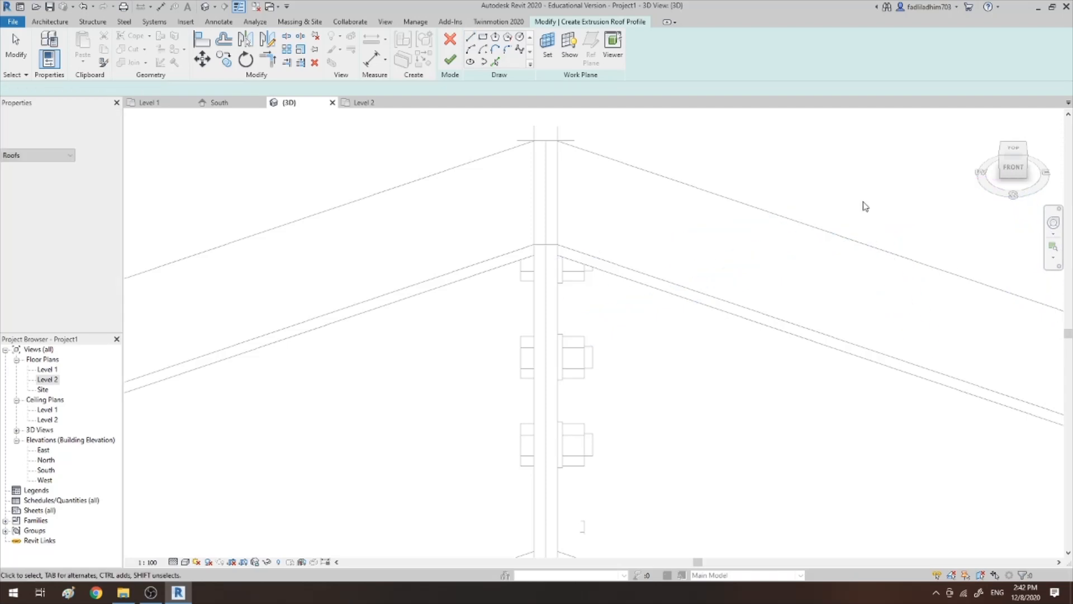
key("Escape")
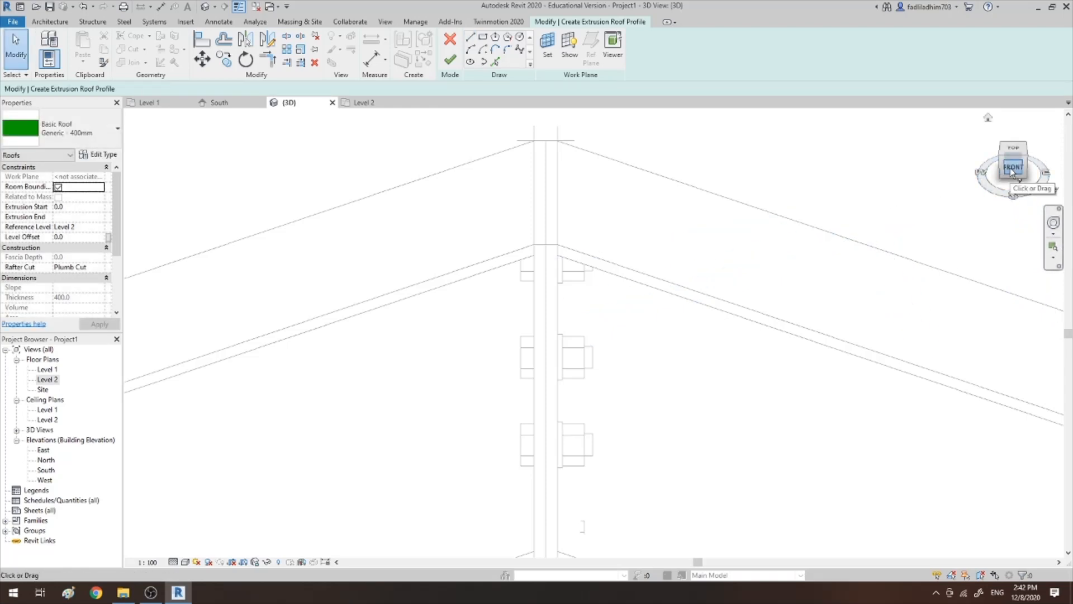
In the straight front view, sketch a roof profile line along the rafter's top from the column's outer top corner to the apex
left_click(1011, 168)
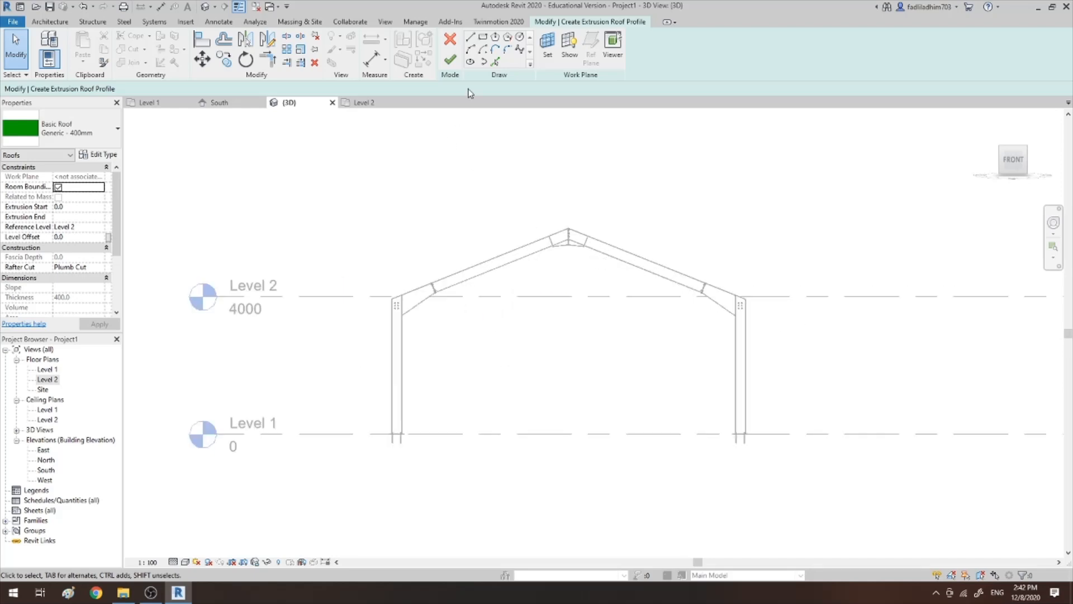
left_click(472, 39)
scroll(377, 288, "up", 3)
scroll(401, 305, "up", 5)
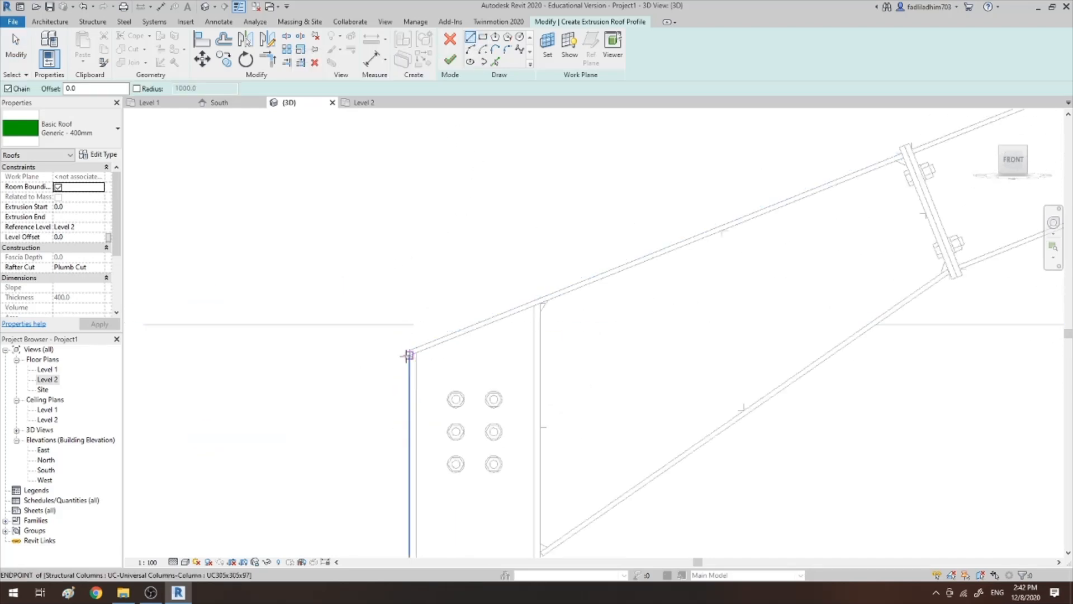
left_click(411, 351)
scroll(377, 353, "down", 5)
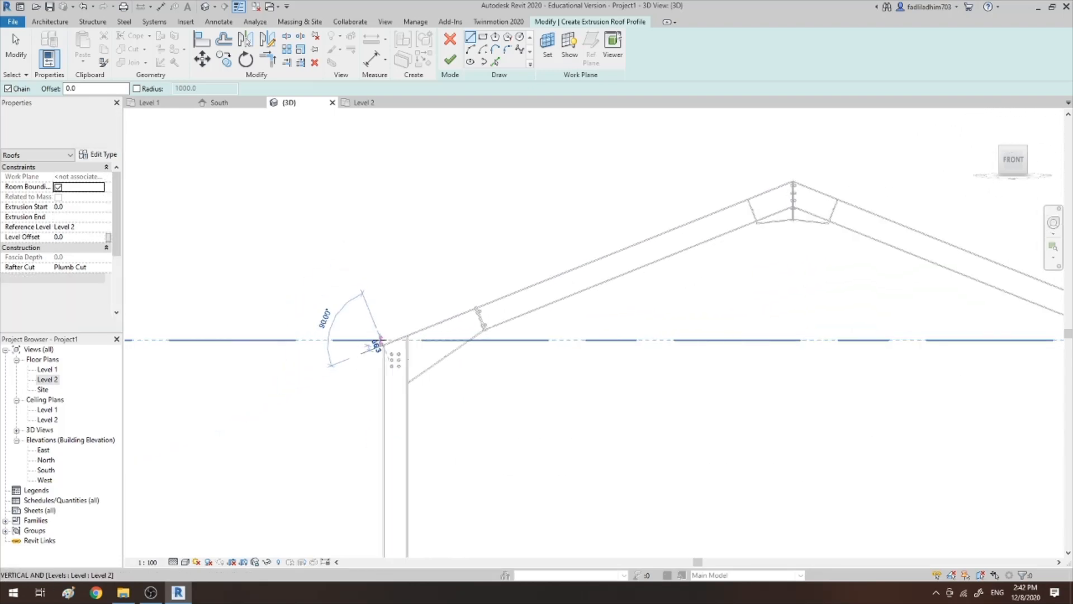
scroll(613, 262, "up", 2)
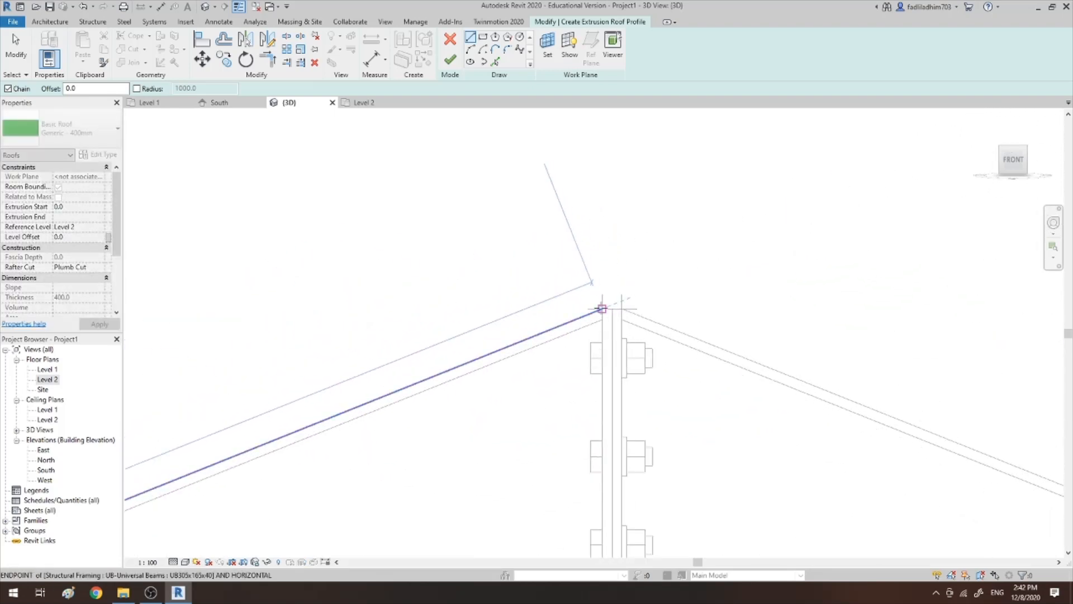
left_click(597, 305)
scroll(512, 209, "down", 3)
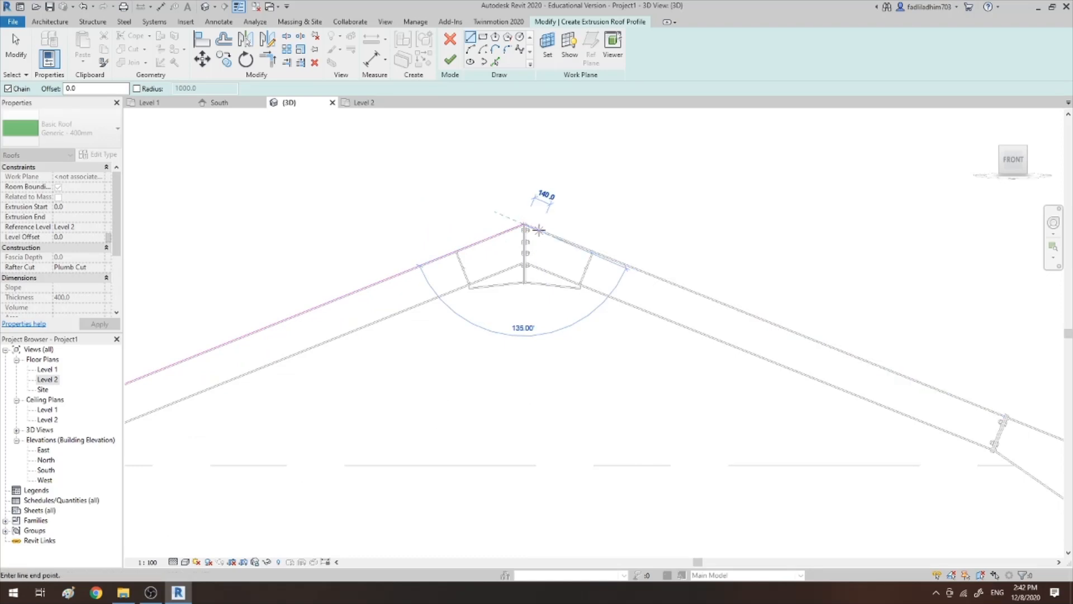
key("Escape")
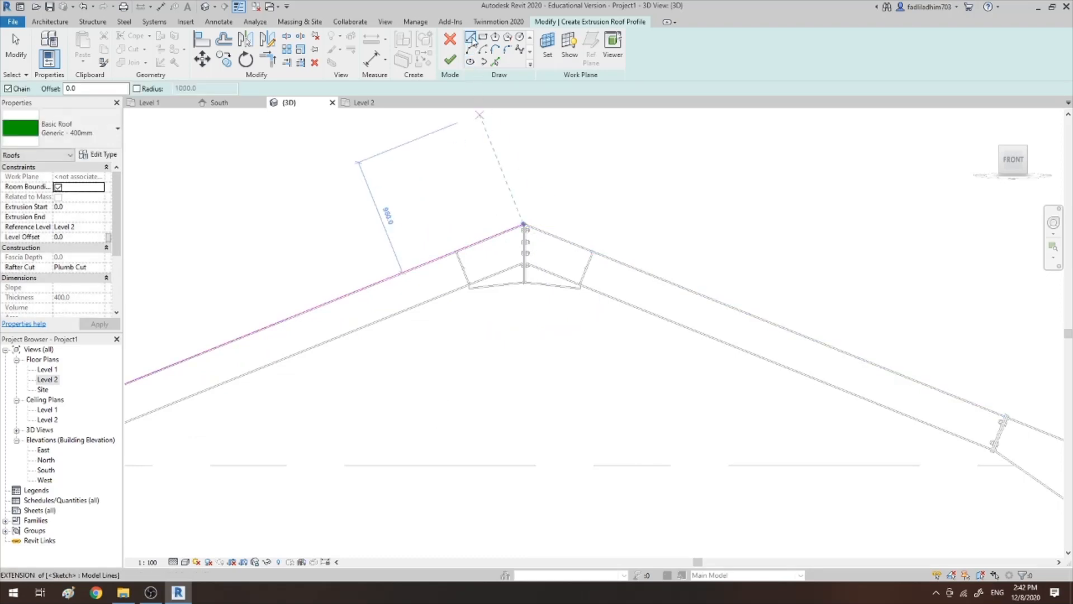
Sketch the second roof profile line along the opposite rafter's top, from that column's outer top corner to the apex
scroll(516, 138, "down", 2)
scroll(864, 324, "up", 5)
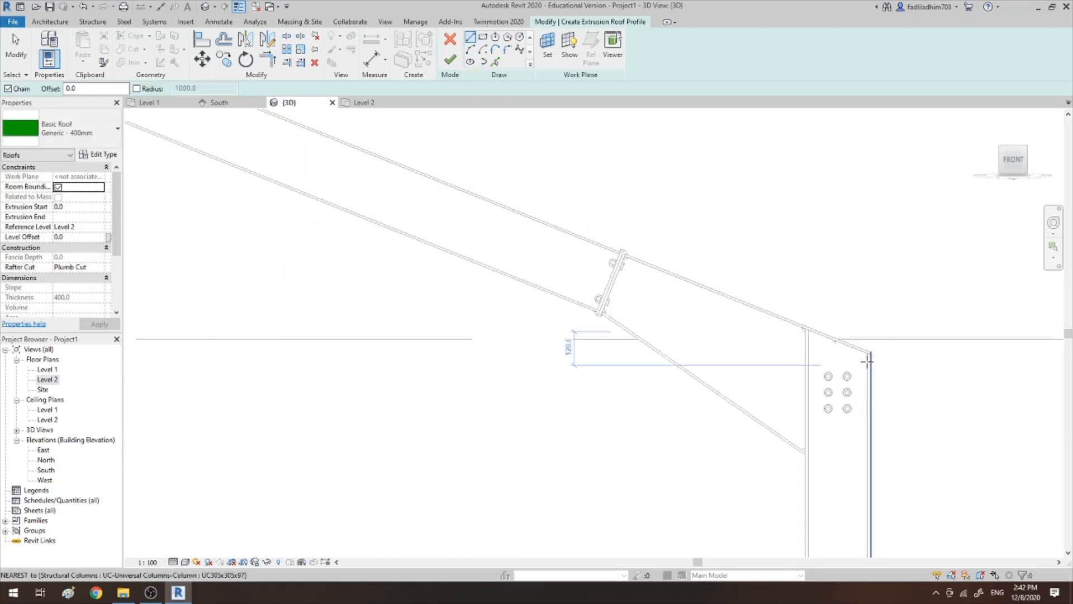
left_click(874, 337)
scroll(821, 302, "down", 3)
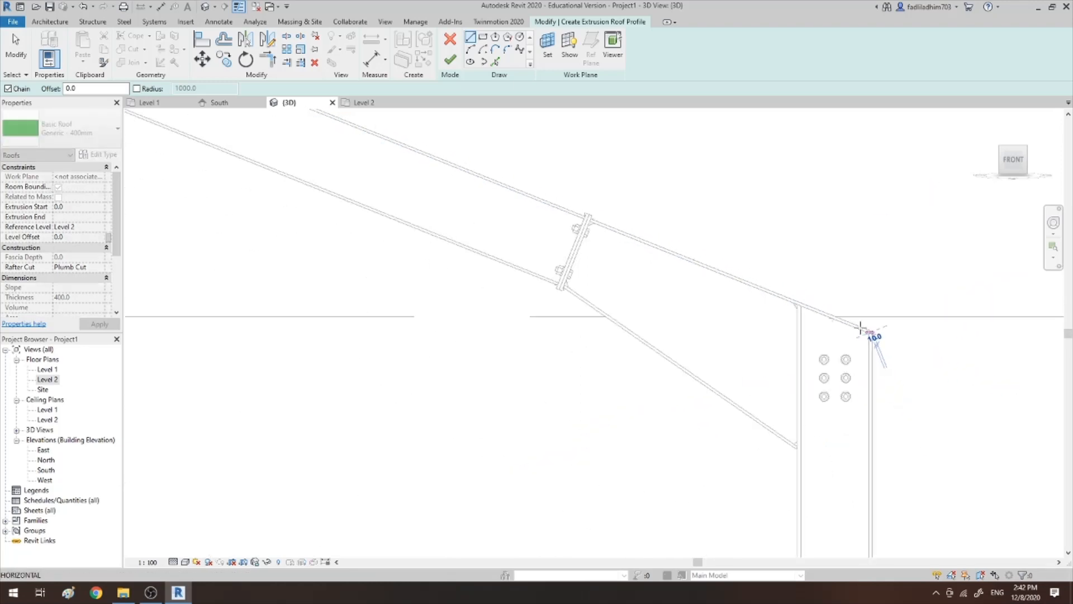
scroll(821, 302, "down", 2)
scroll(626, 214, "up", 8)
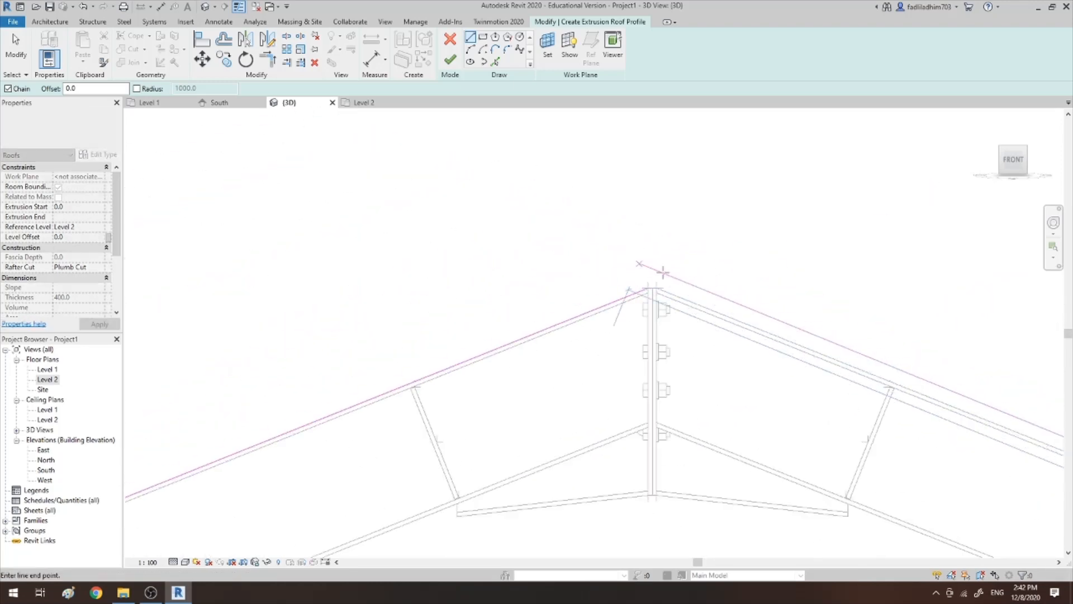
left_click(653, 311)
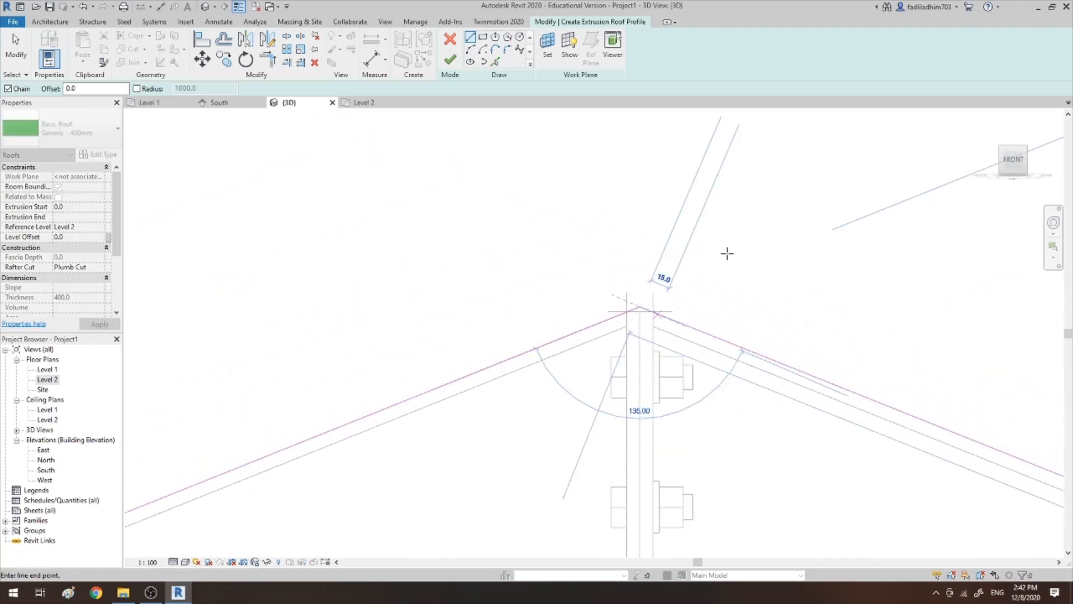
key("Escape")
key("Escape")
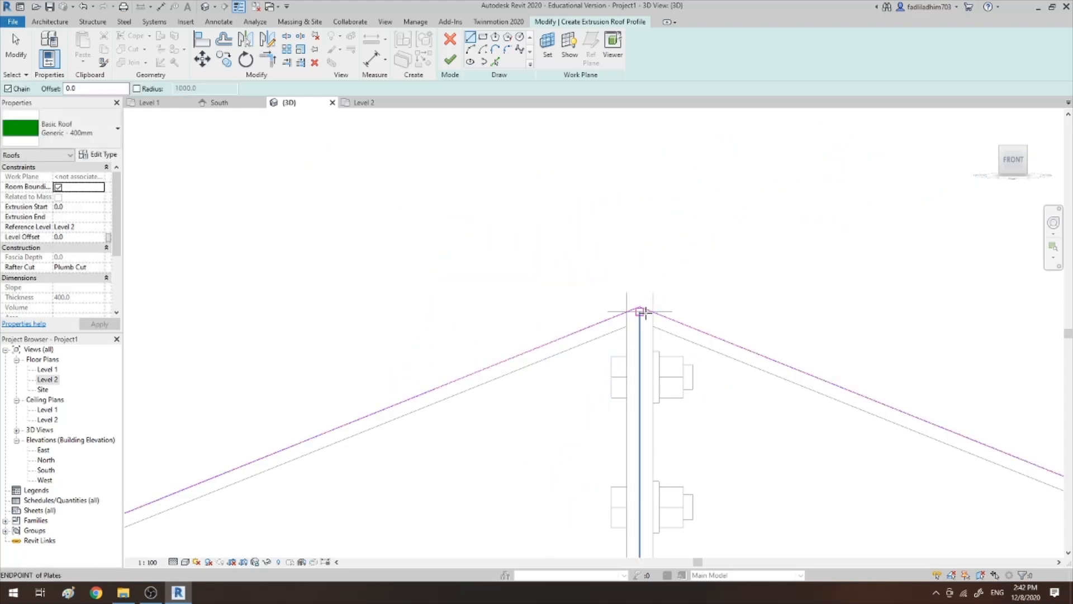
Finish the extruded roof profile and change the roof type to Basic Roof Generic - 125mm
scroll(575, 233, "down", 3)
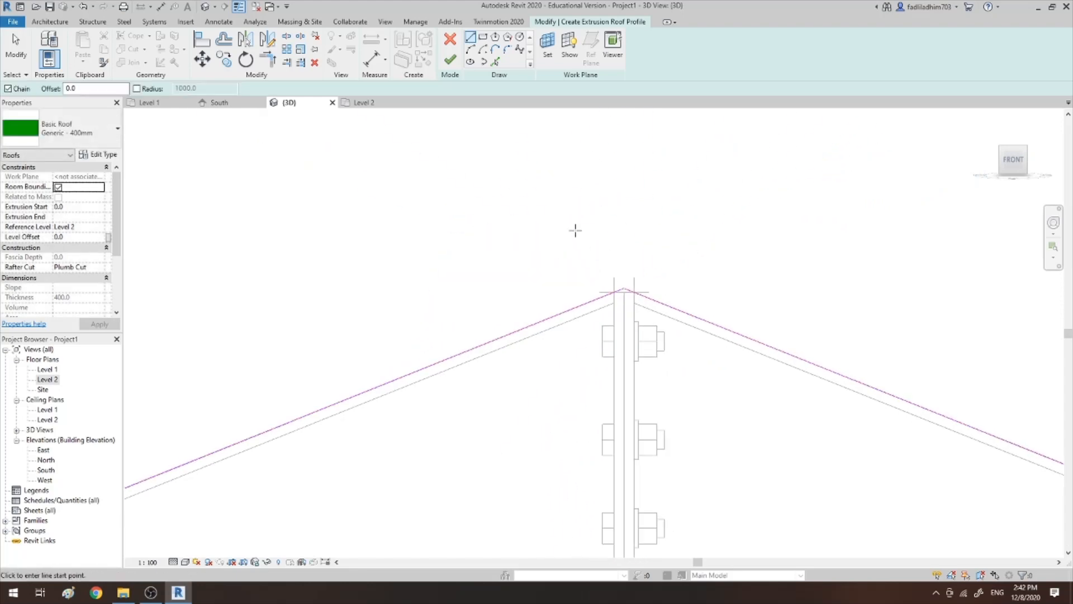
left_click(450, 60)
scroll(609, 176, "down", 4)
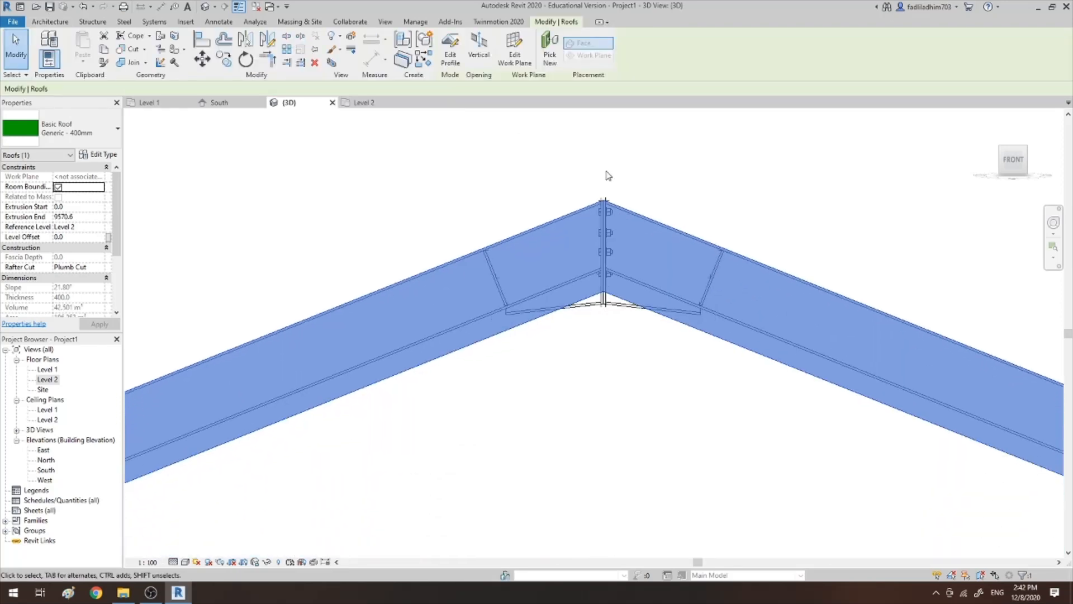
scroll(608, 175, "down", 2)
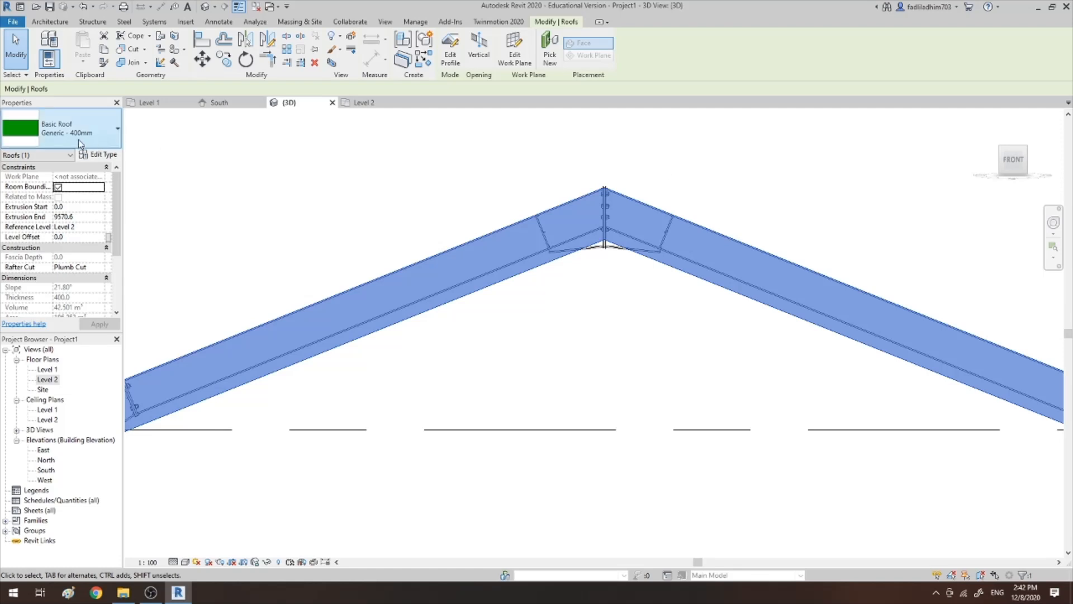
left_click(52, 142)
left_click(87, 208)
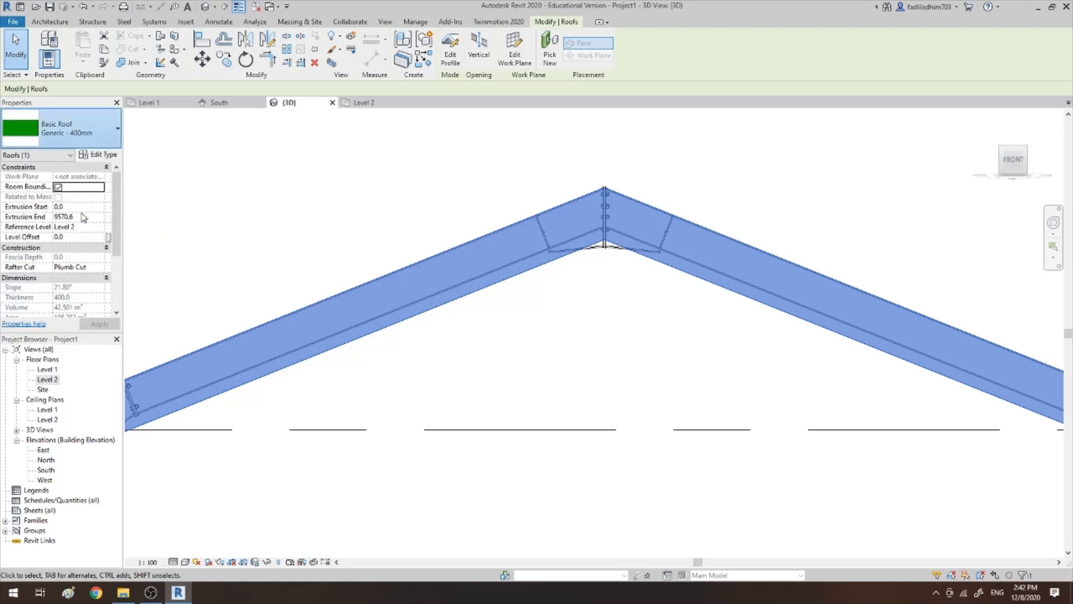
left_click(430, 201)
scroll(643, 188, "down", 2)
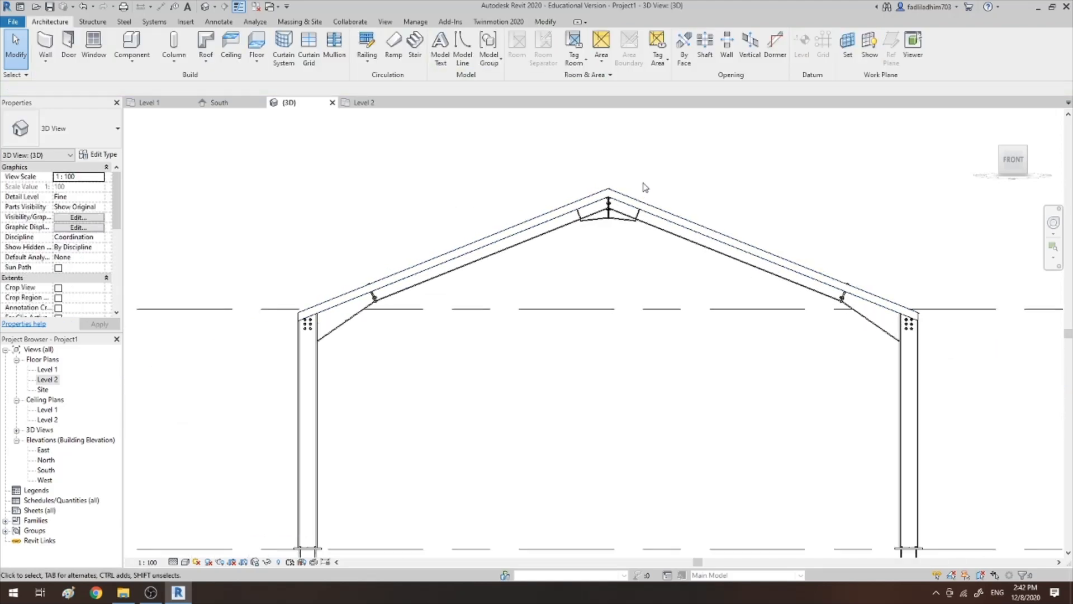
Stretch the roof's extrusion end in the opposite direction to just past the farthest frame, about -16671
middle_click_drag(733, 185, 496, 312, "shift")
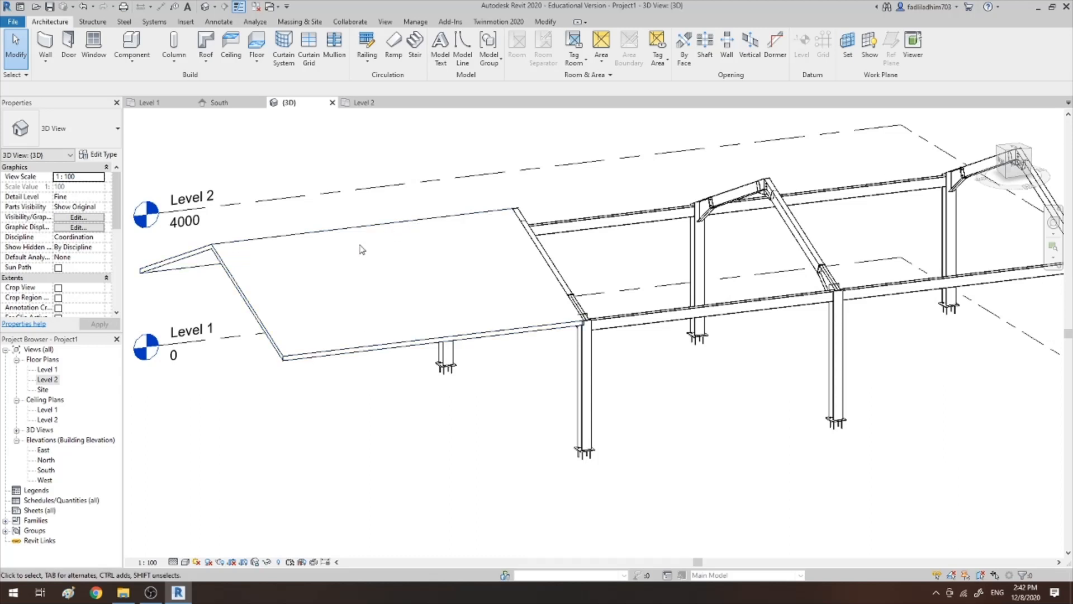
scroll(362, 249, "down", 2)
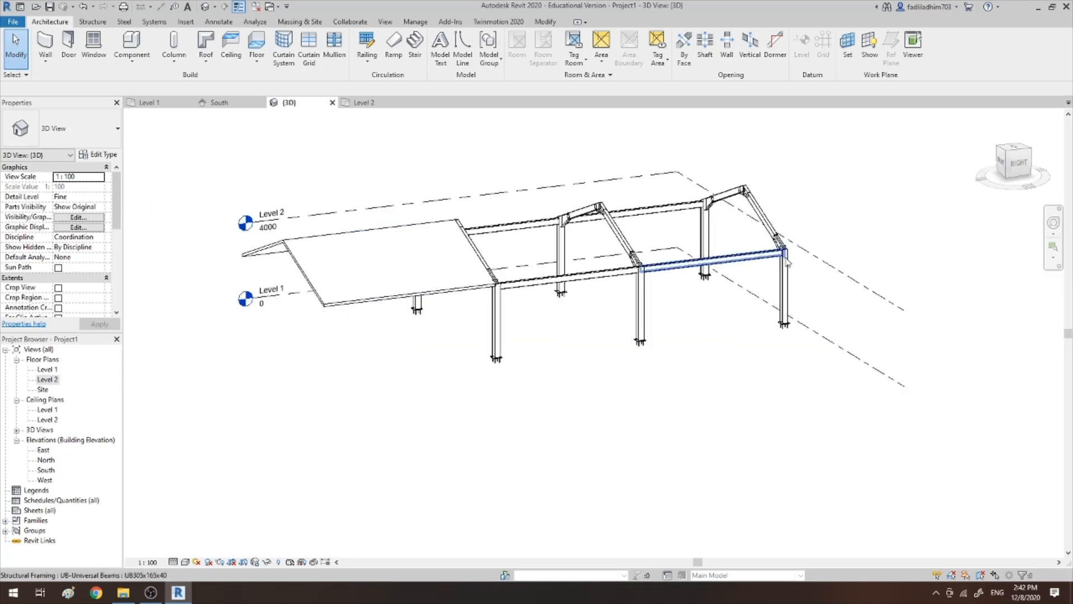
left_click(327, 316)
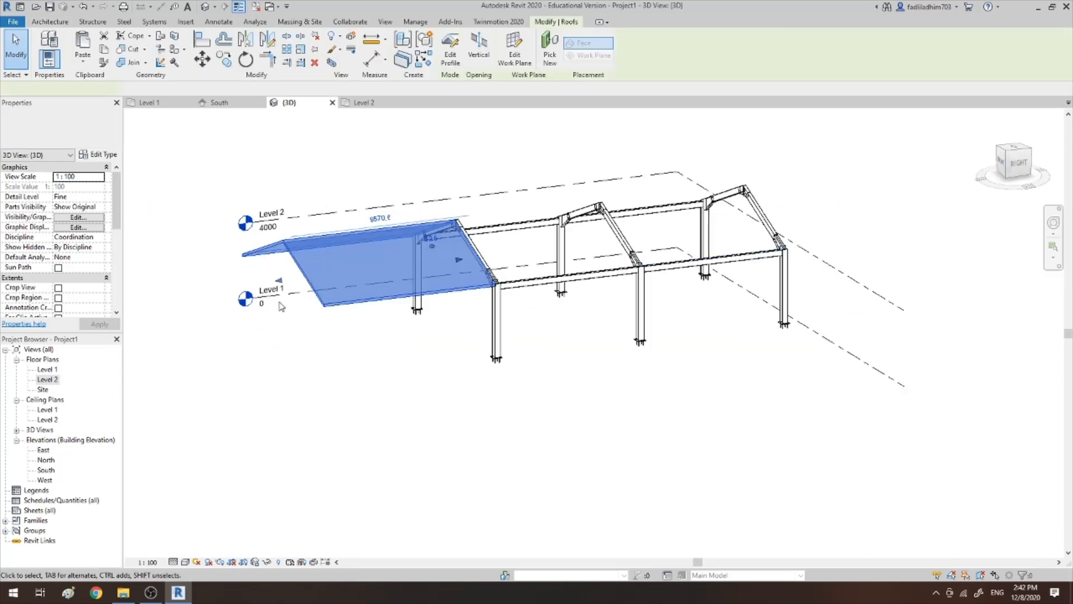
left_click_drag(435, 265, 799, 246)
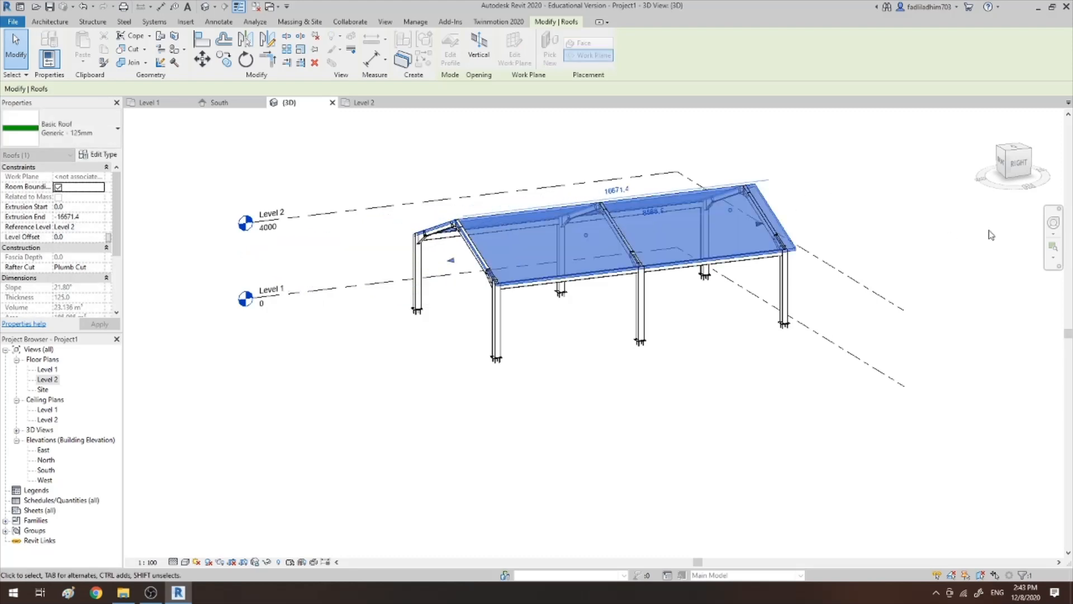
In the right side view, pull the roof's far end back to the last column's outer face, an Extrusion End of about -16235
left_click(1015, 163)
scroll(664, 302, "up", 3)
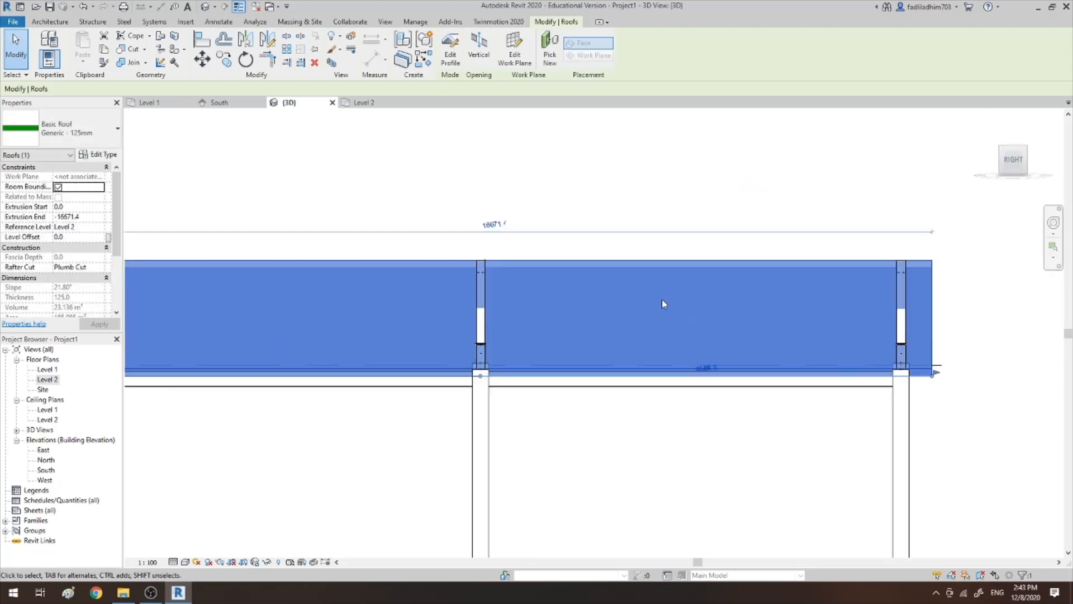
scroll(886, 376, "down", 4)
scroll(778, 326, "up", 6)
scroll(687, 291, "up", 2)
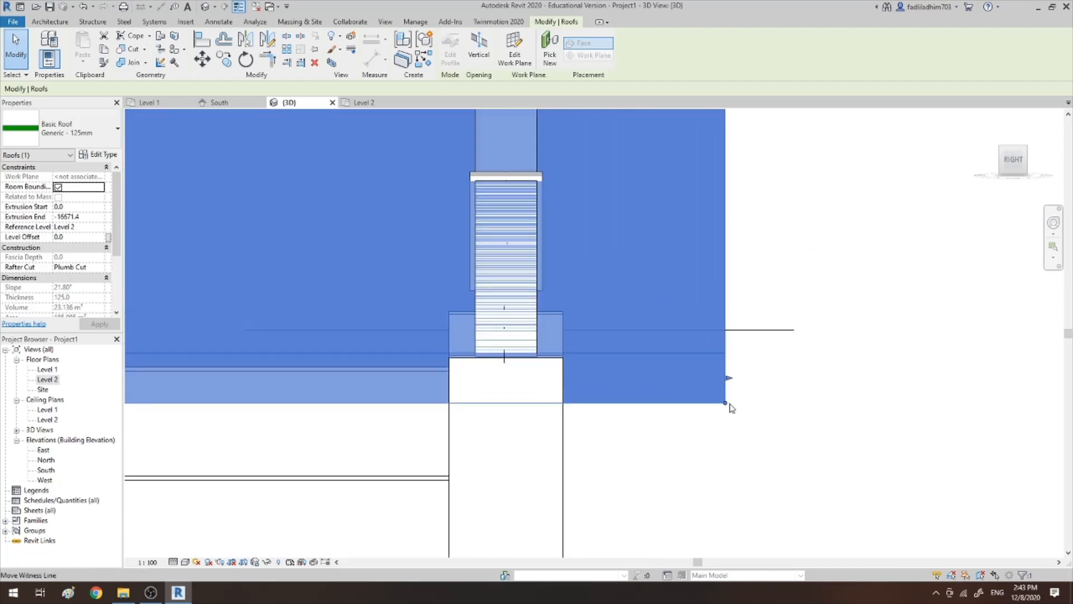
left_click_drag(732, 380, 567, 329)
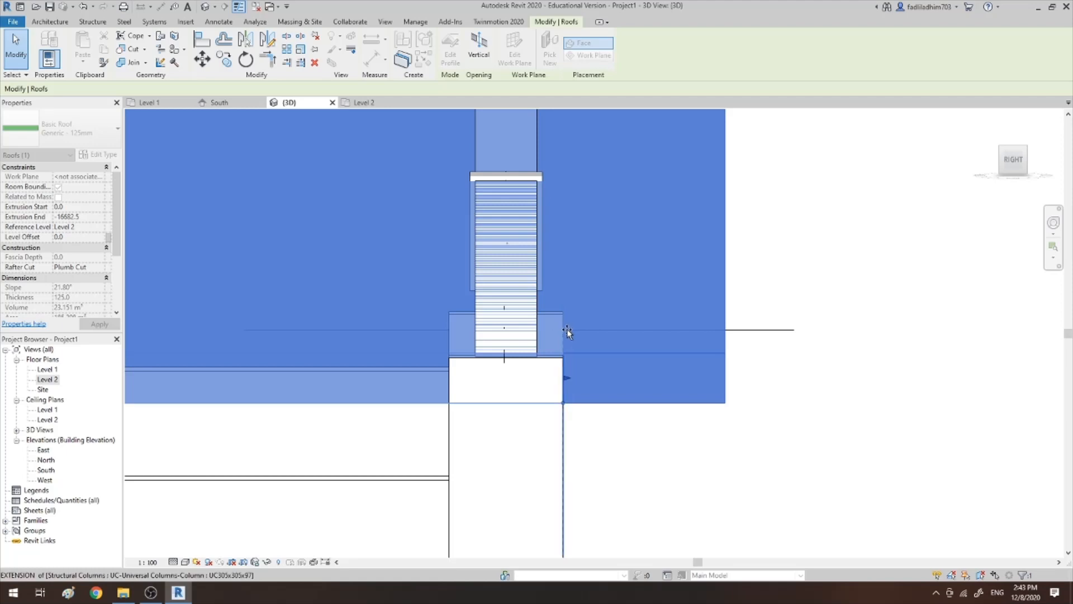
scroll(693, 263, "down", 3)
scroll(701, 257, "down", 5)
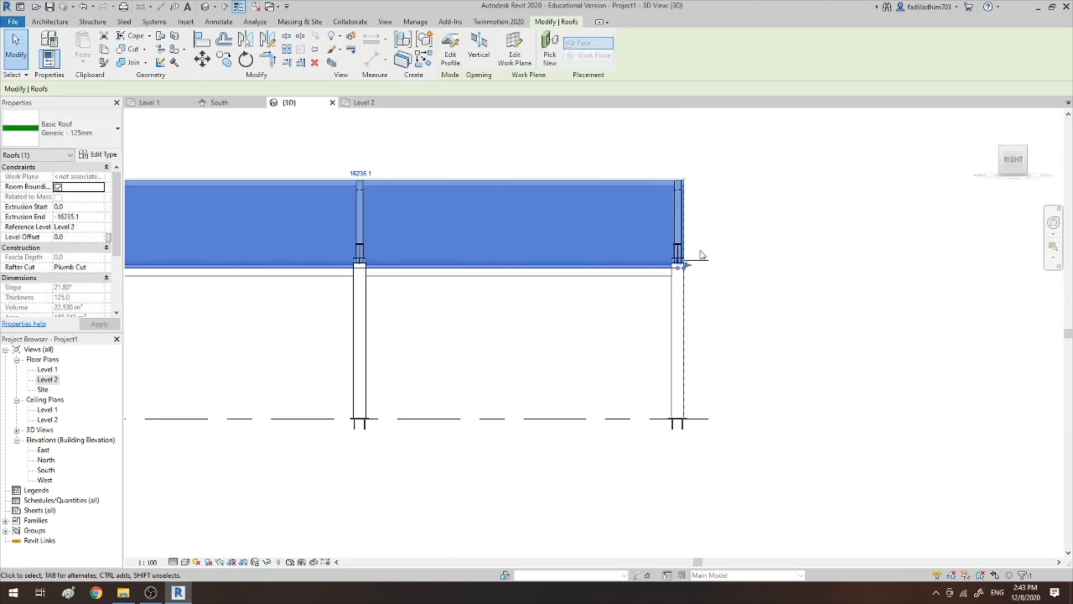
Extend the roof's near end to the first column's outer face, an Extrusion Start of about 70
scroll(400, 246, "up", 4)
scroll(433, 261, "up", 1)
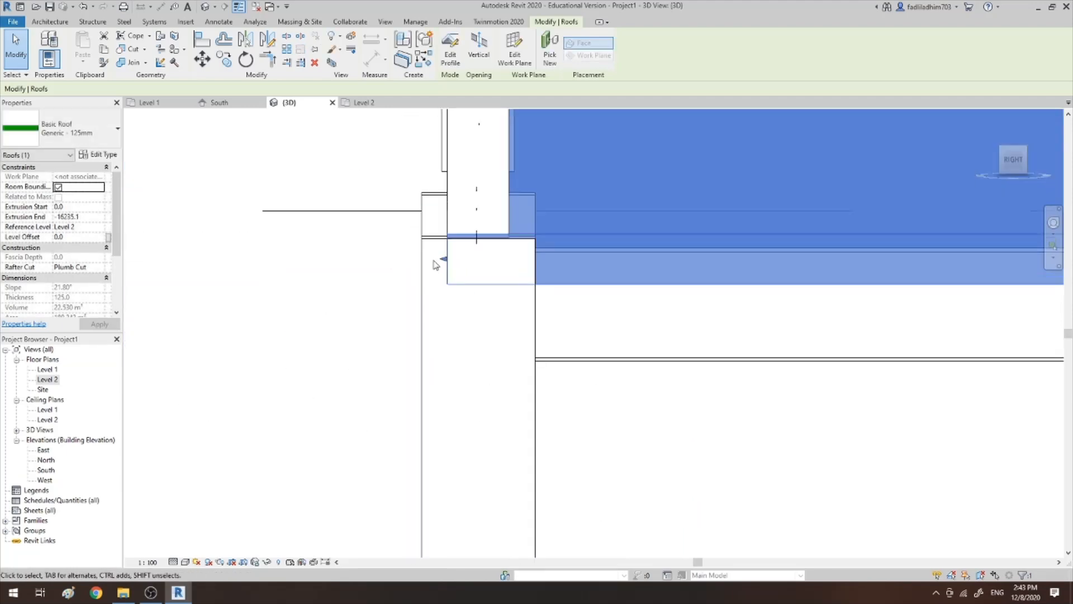
left_click_drag(443, 261, 419, 259)
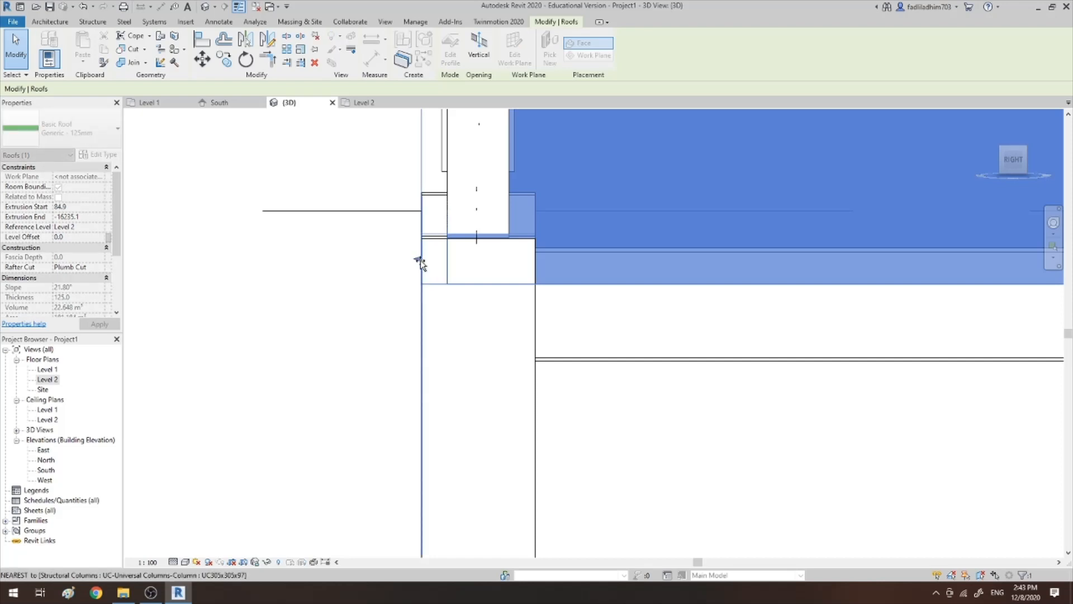
left_click(367, 297)
scroll(358, 304, "down", 2)
scroll(331, 310, "down", 2)
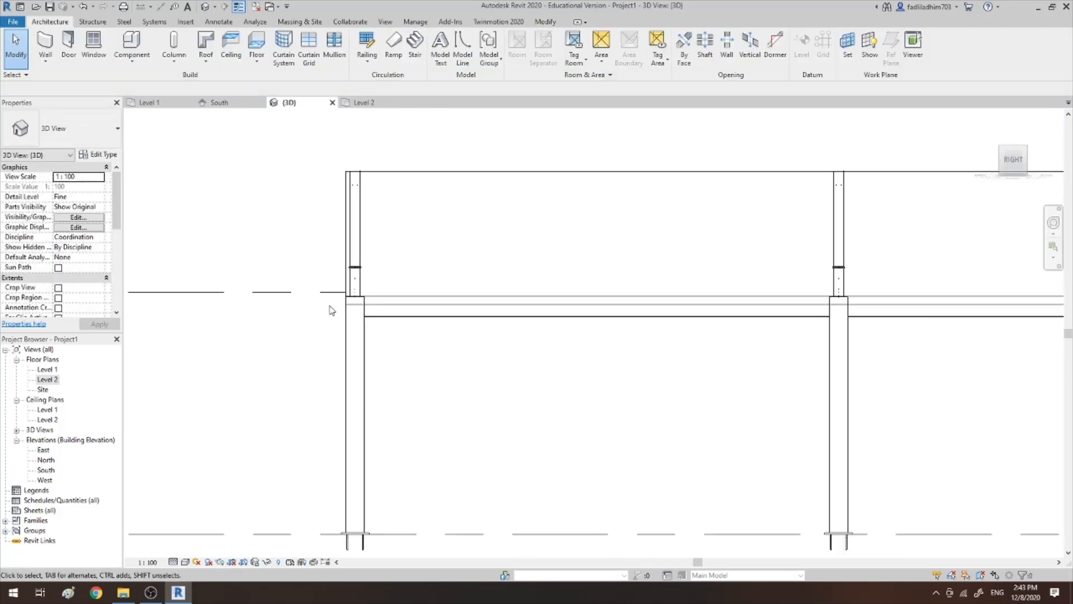
In the front view, raise the roof above the rafters, trying a Level Offset of 200 and settling on 250
left_click(460, 172)
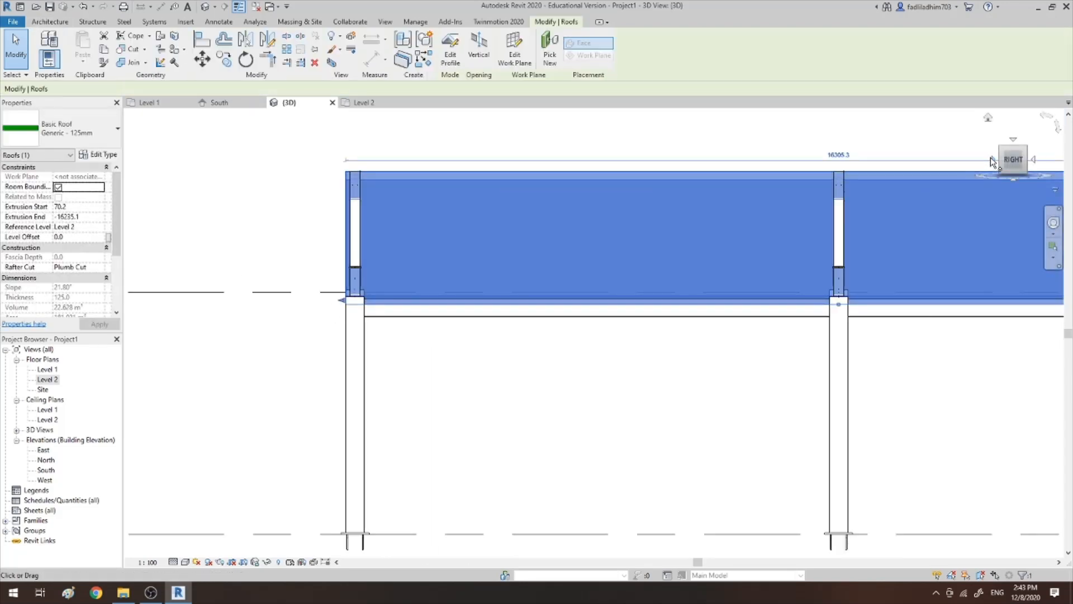
left_click(988, 166)
left_click(988, 166)
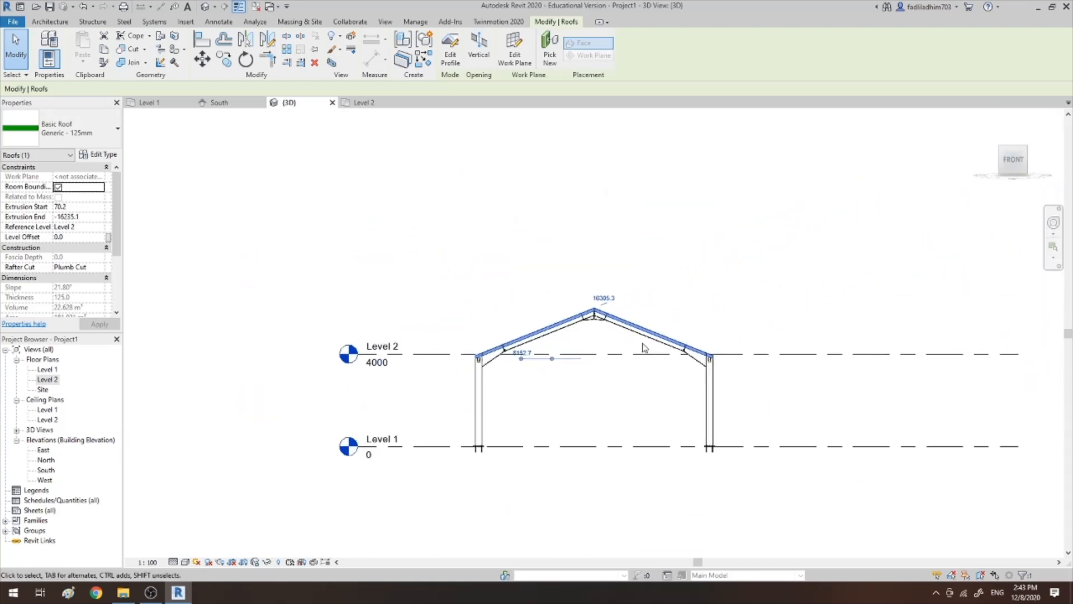
scroll(643, 348, "up", 3)
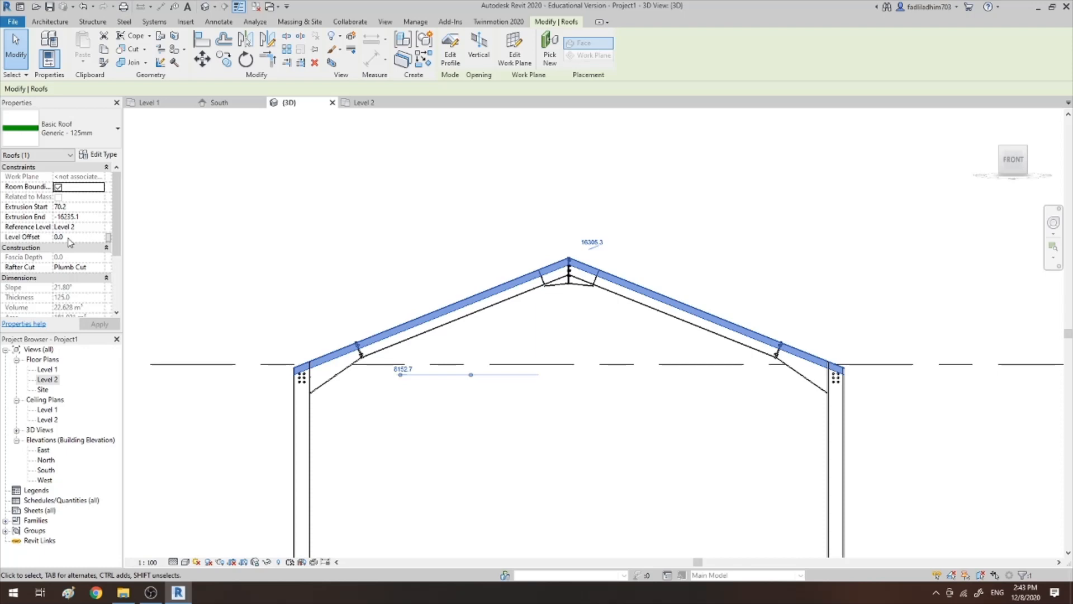
left_click(68, 237)
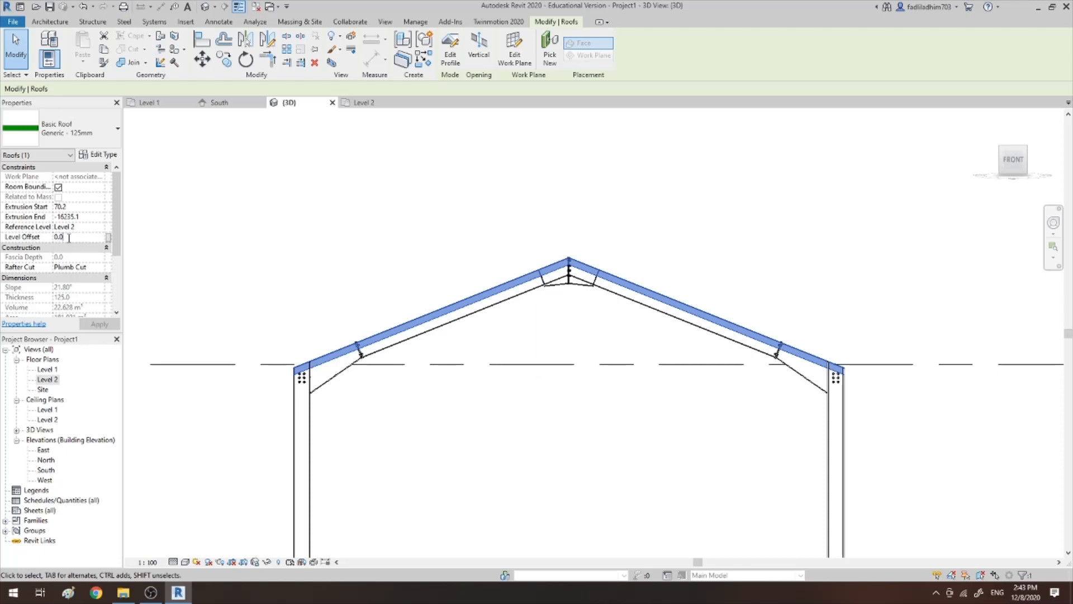
type("20")
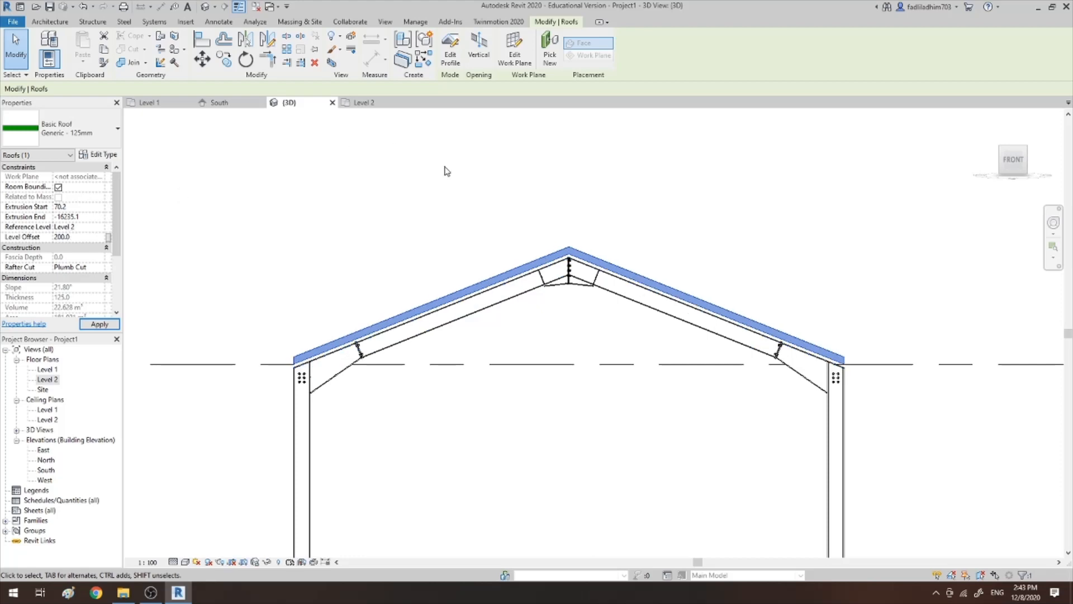
scroll(496, 307, "up", 3)
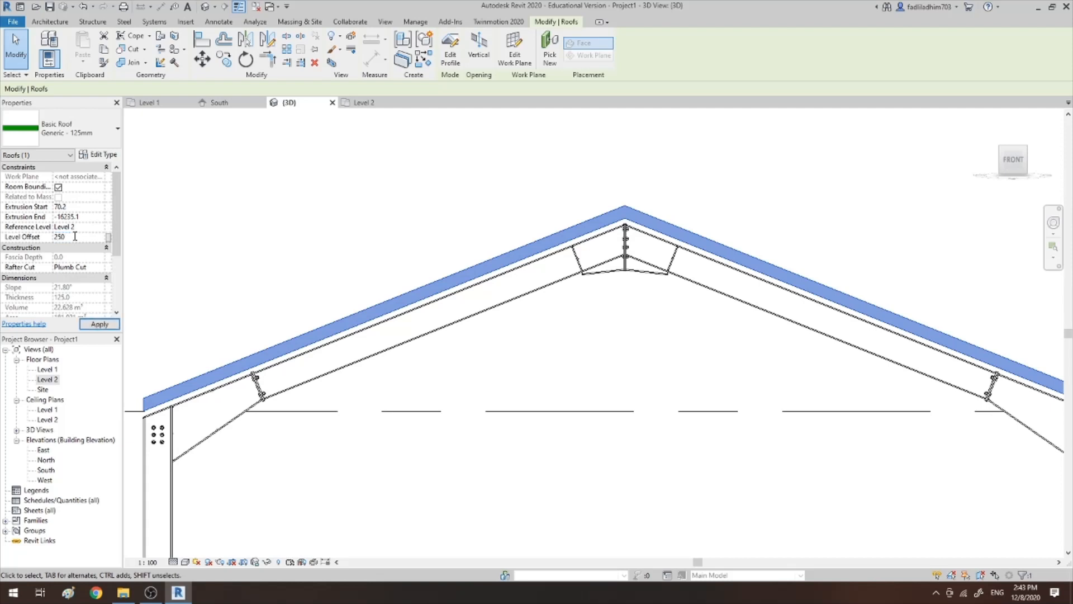
key("Return")
left_click(358, 224)
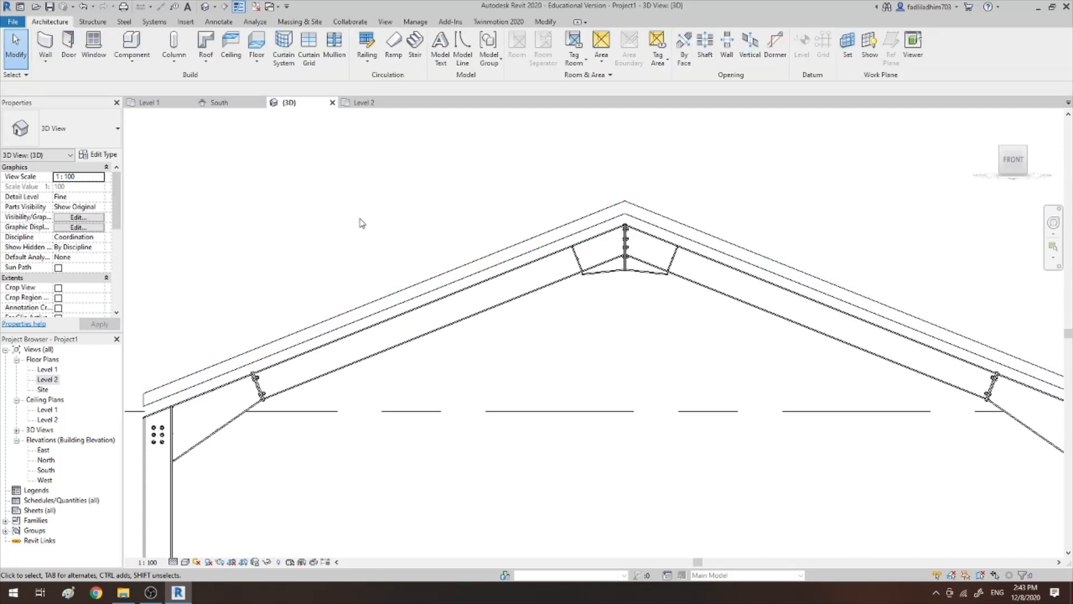
scroll(473, 217, "down", 2)
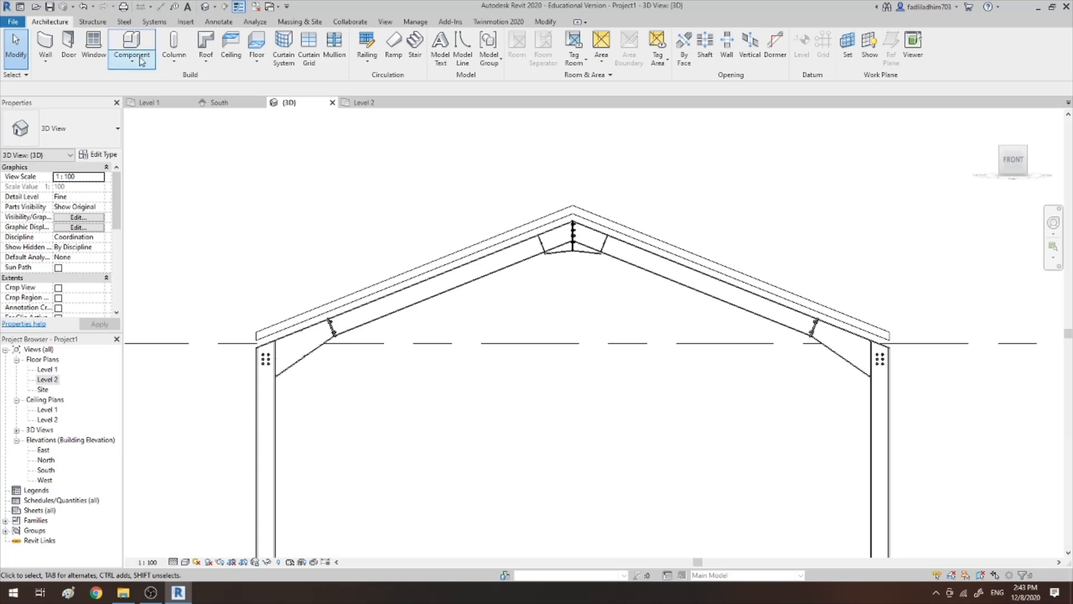
Start a sketched beam system and pick the underside of the left-hand roof slope as its work plane
left_click(94, 22)
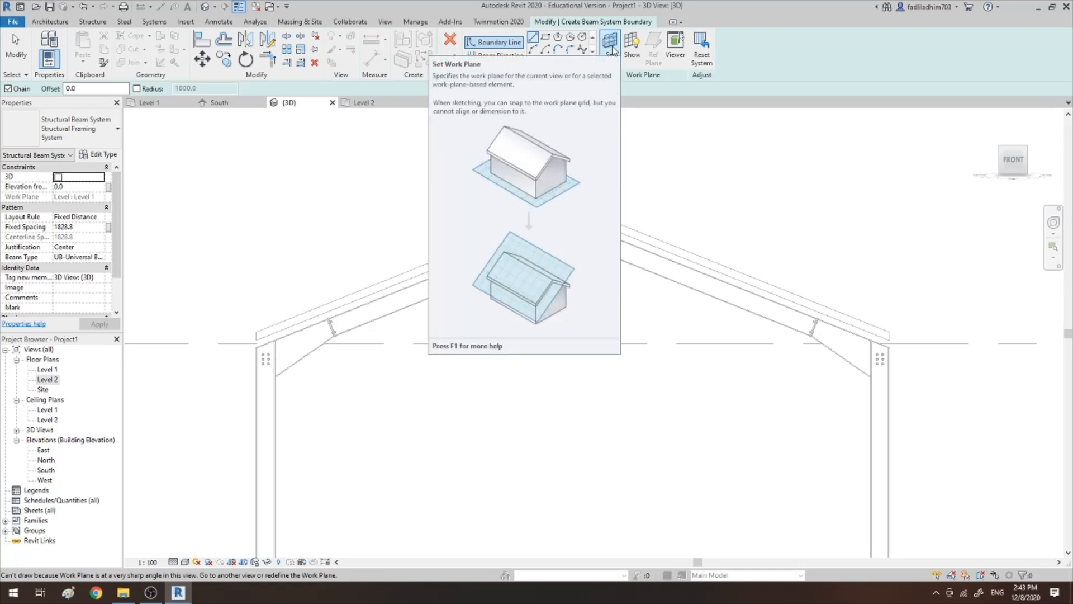
left_click(611, 48)
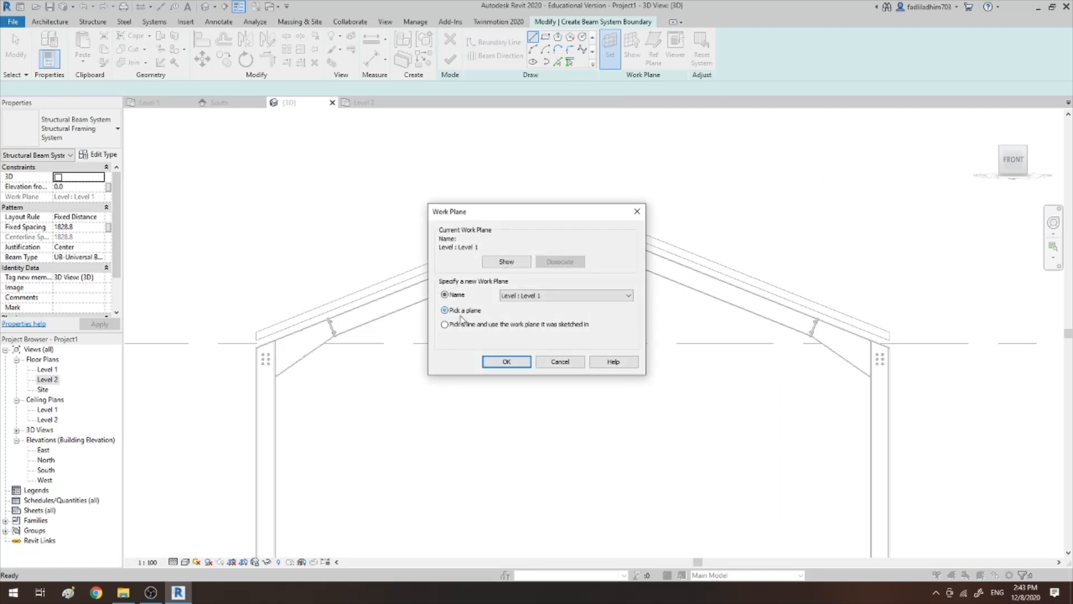
left_click(509, 363)
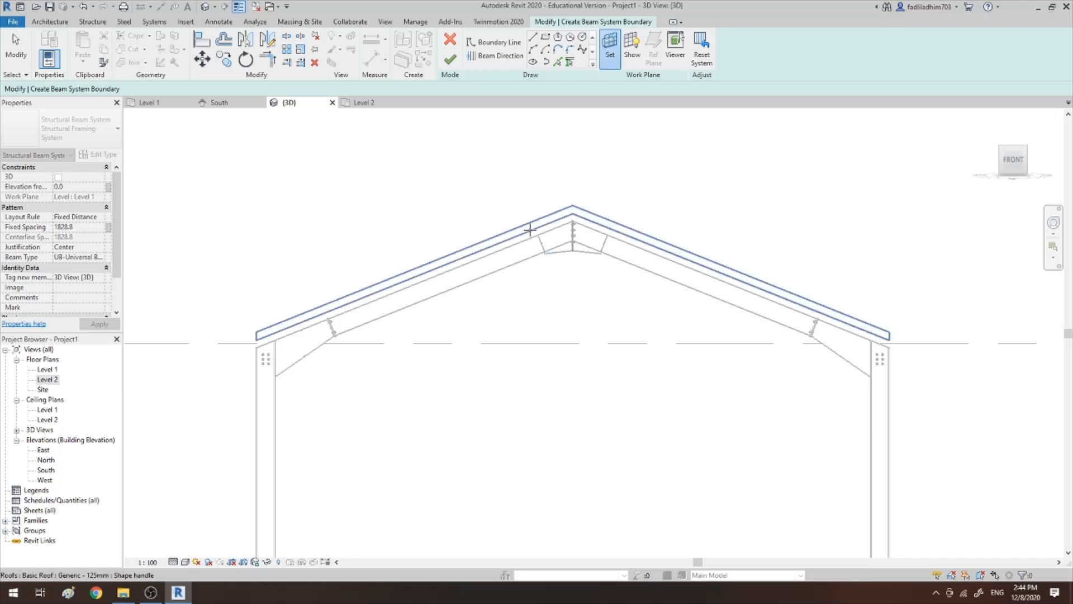
mouse_move(587, 335)
middle_mouse_down("shift")
mouse_move(575, 335)
mouse_move(577, 321)
middle_mouse_up("shift")
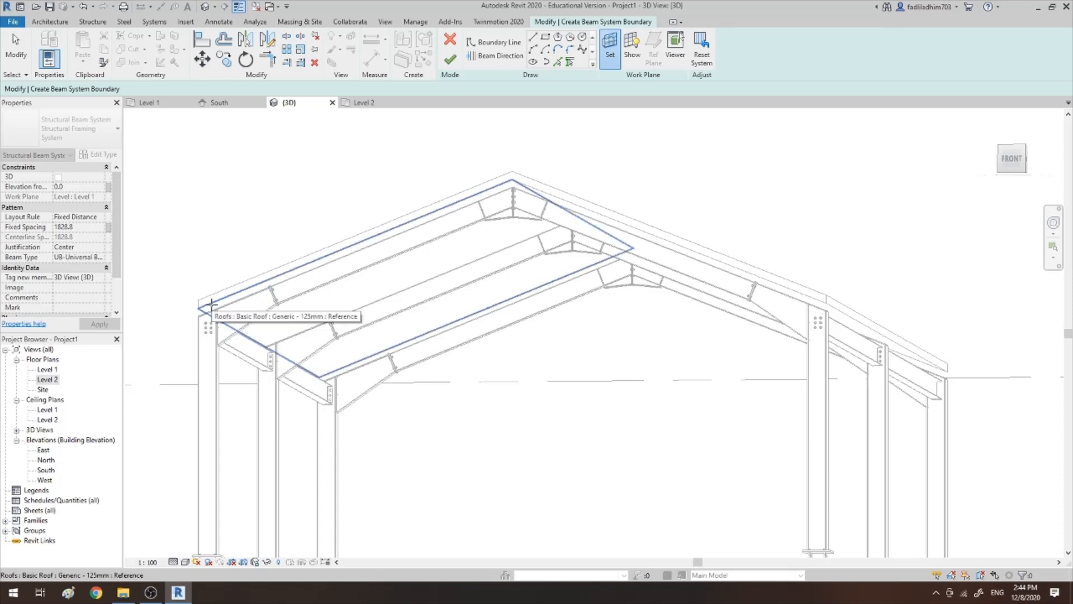
left_click(212, 305)
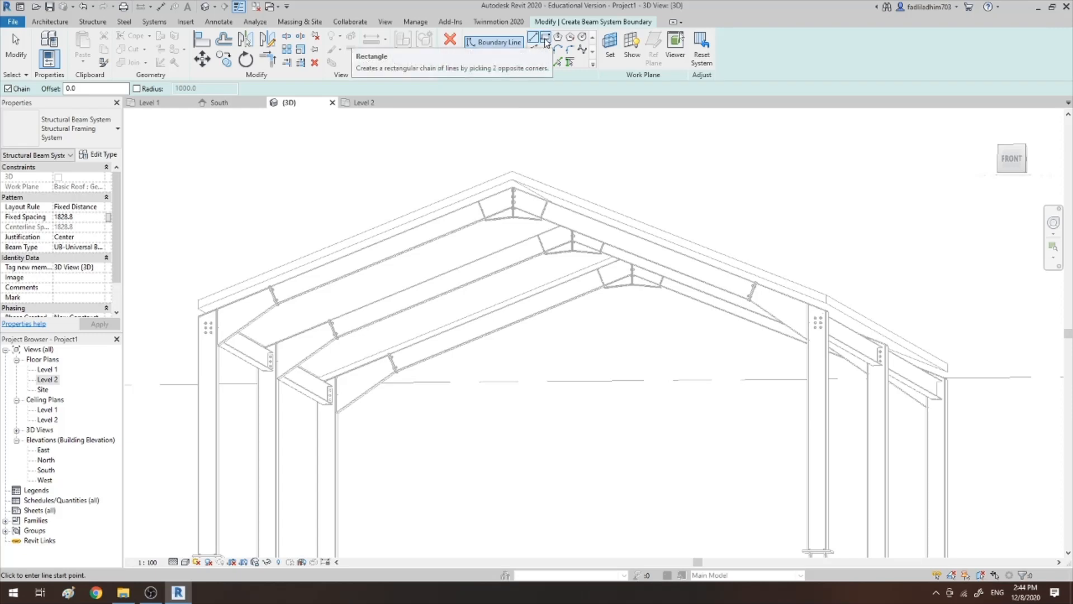
Sketch a rectangular beam system boundary over the roof slope's underside, from the ridge corner to the diagonally opposite eave corner
left_click(546, 40)
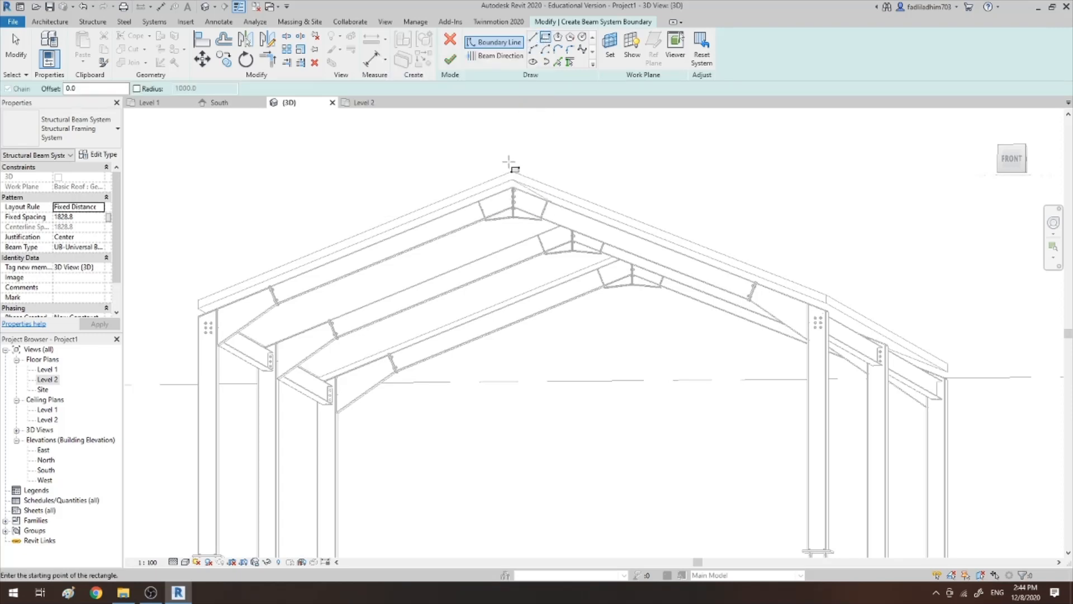
left_click(512, 180)
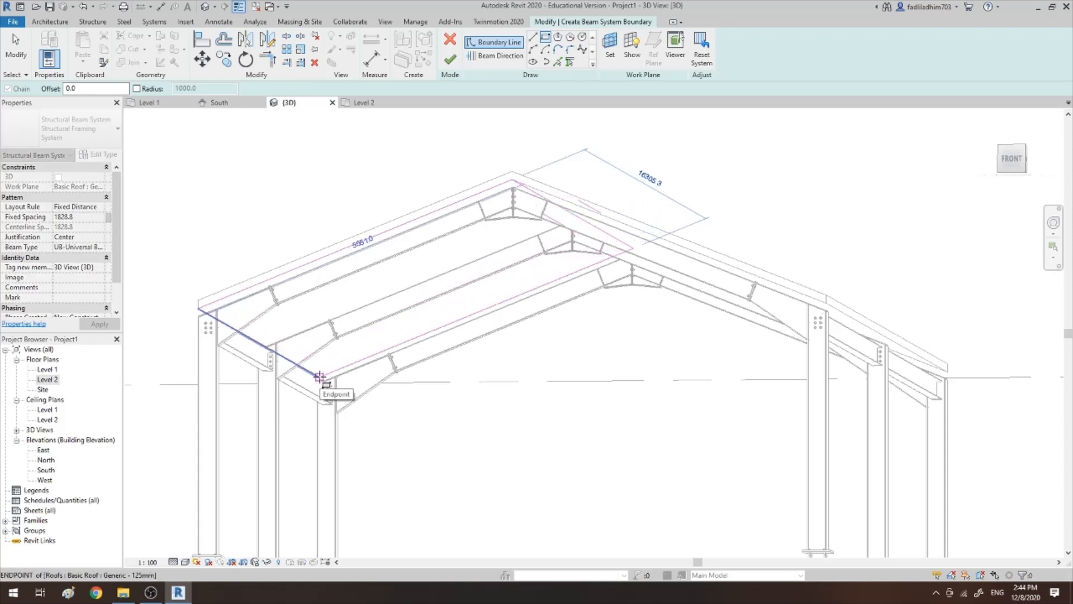
left_click(321, 378)
left_click(200, 299)
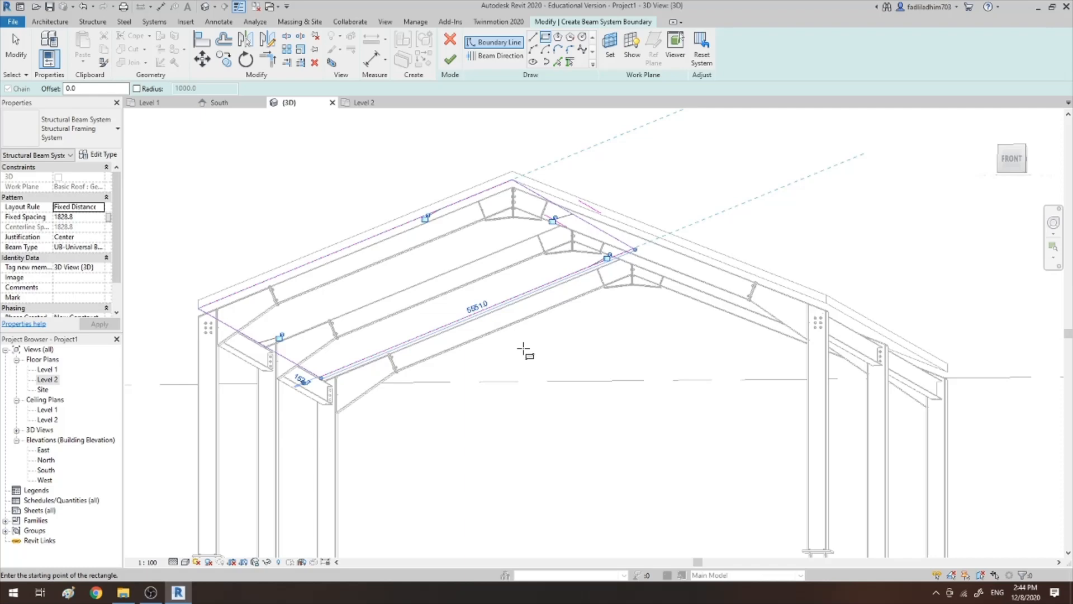
Set the beam direction parallel to the ridge by picking the boundary line along the ridge
middle_click_drag(524, 352, 180, 318, "shift")
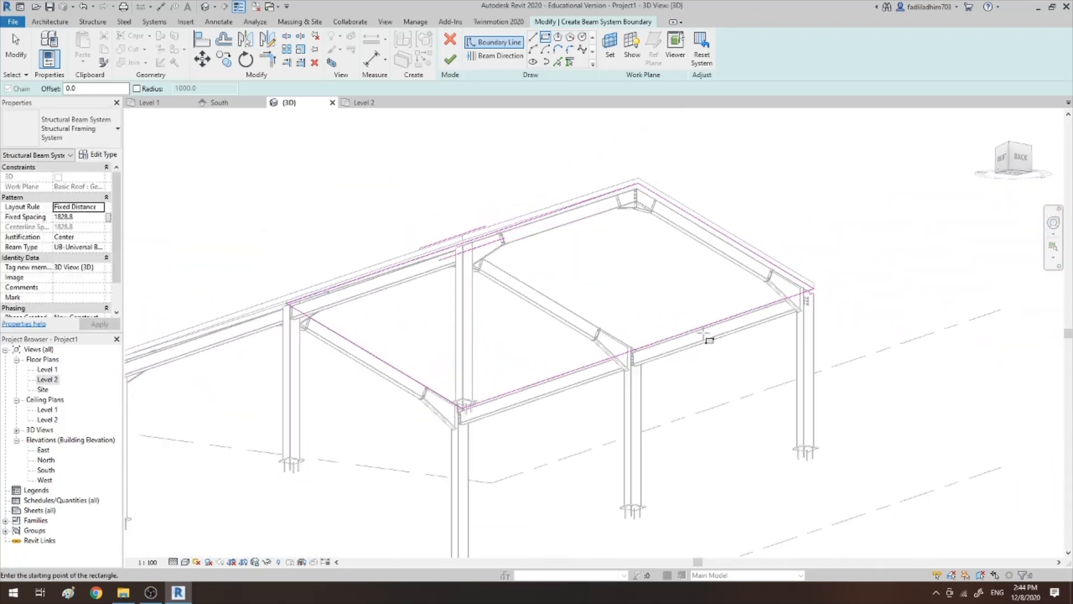
mouse_move(709, 340)
middle_mouse_down("shift")
mouse_move(891, 400)
mouse_move(873, 386)
mouse_move(889, 389)
middle_mouse_up("shift")
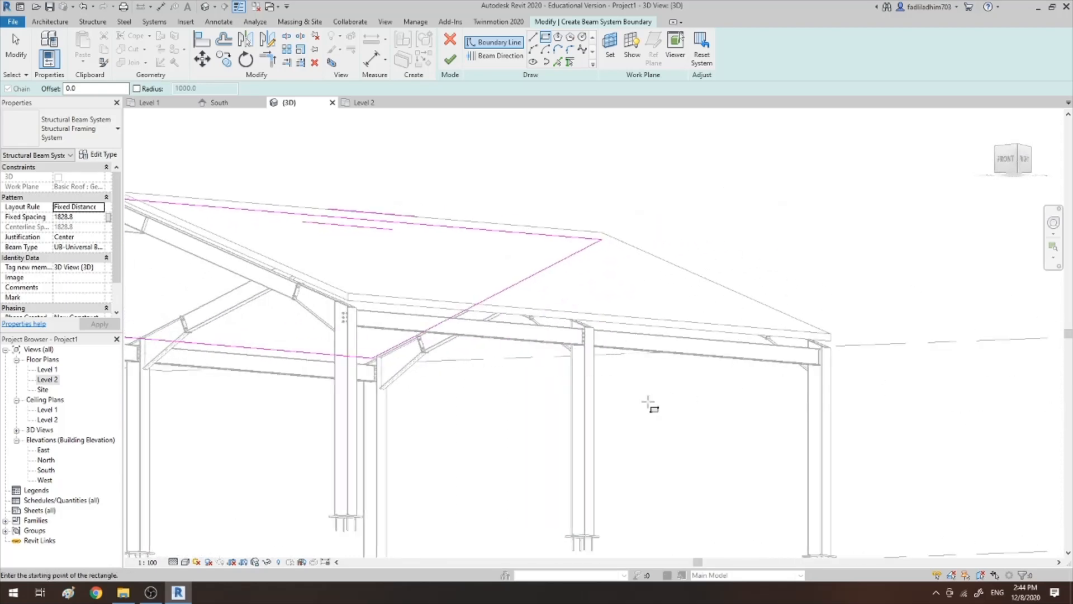
middle_click_drag(649, 404, 721, 426, "shift")
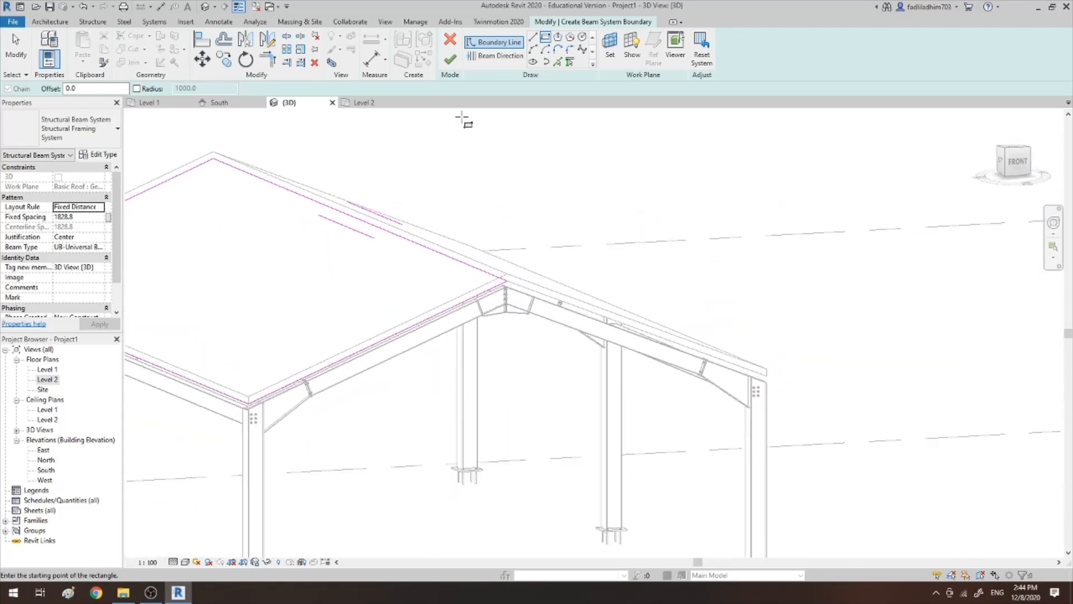
left_click(496, 56)
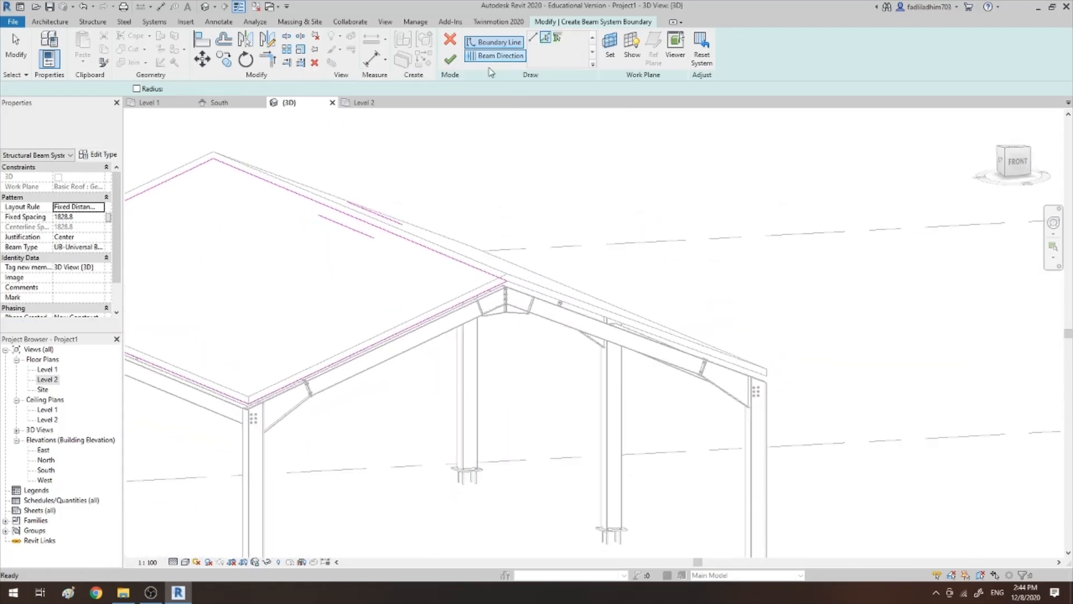
left_click(359, 224)
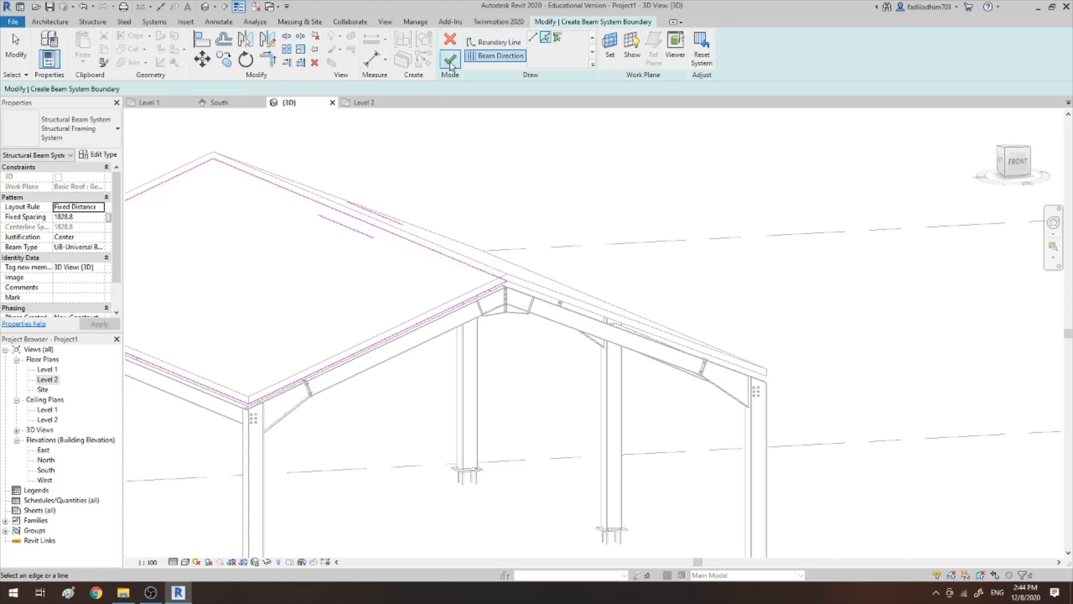
Set the beam system's beam type to UB-Universal Beam : 127x76x13UB
left_click(92, 247)
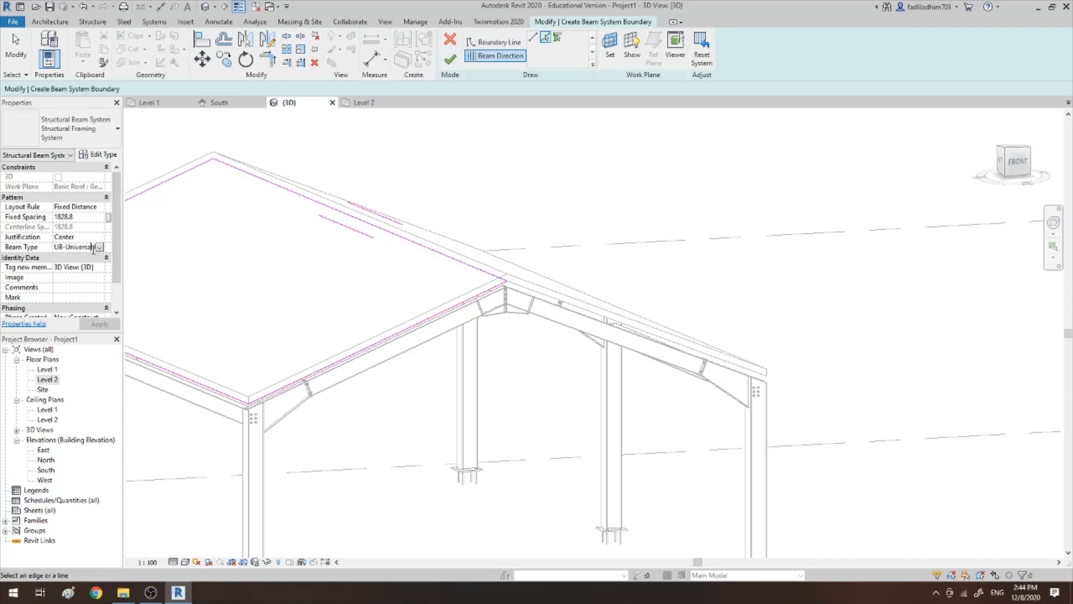
left_click(99, 247)
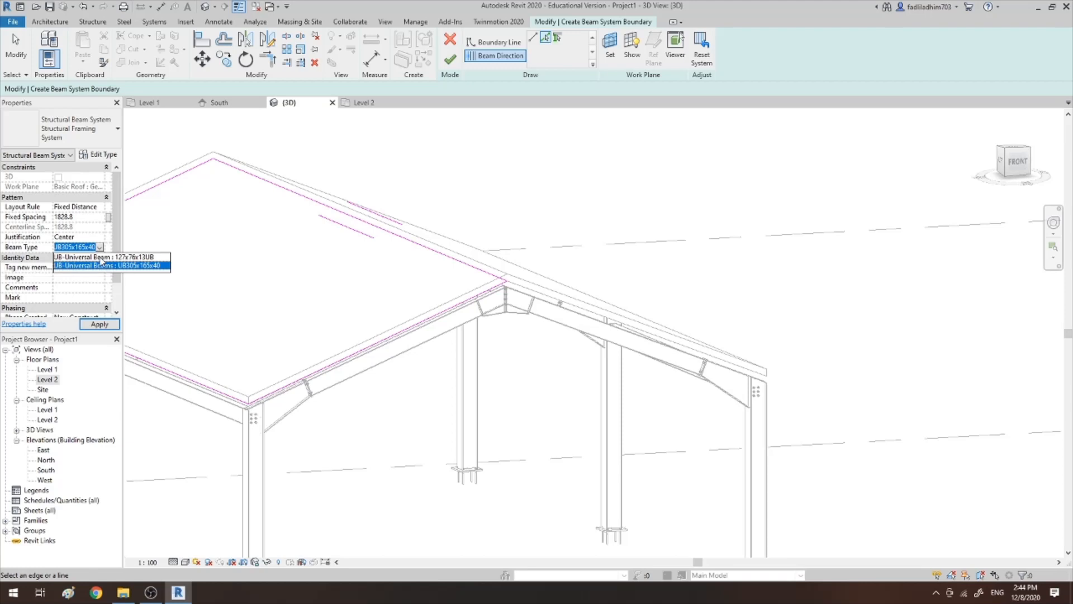
left_click(100, 258)
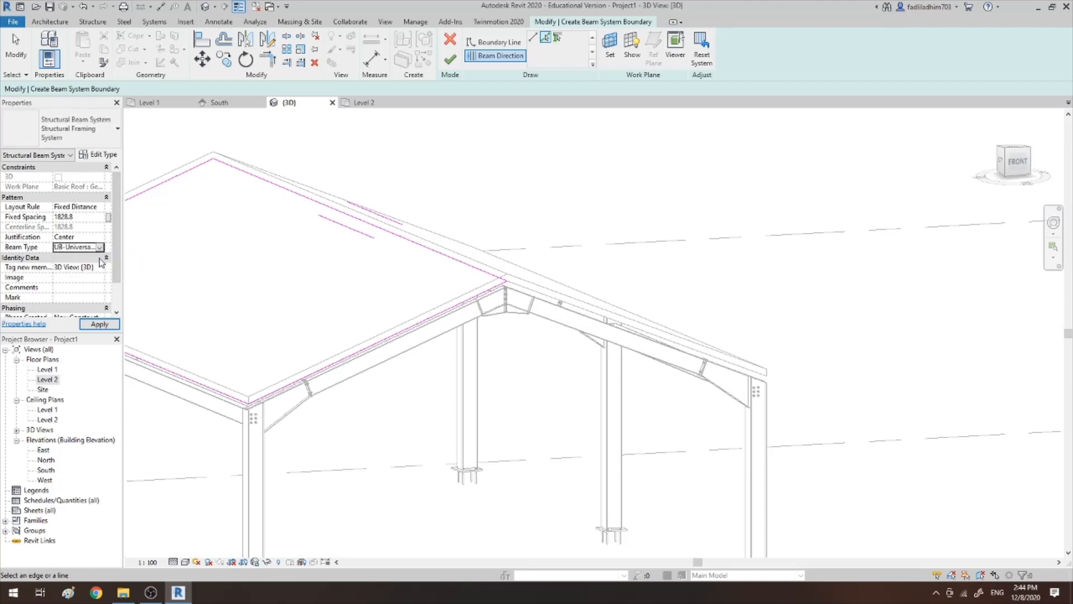
Keep the Fixed Distance layout, set the fixed spacing to 600 and the justification to Beginning, and finish the beam system
left_click(101, 210)
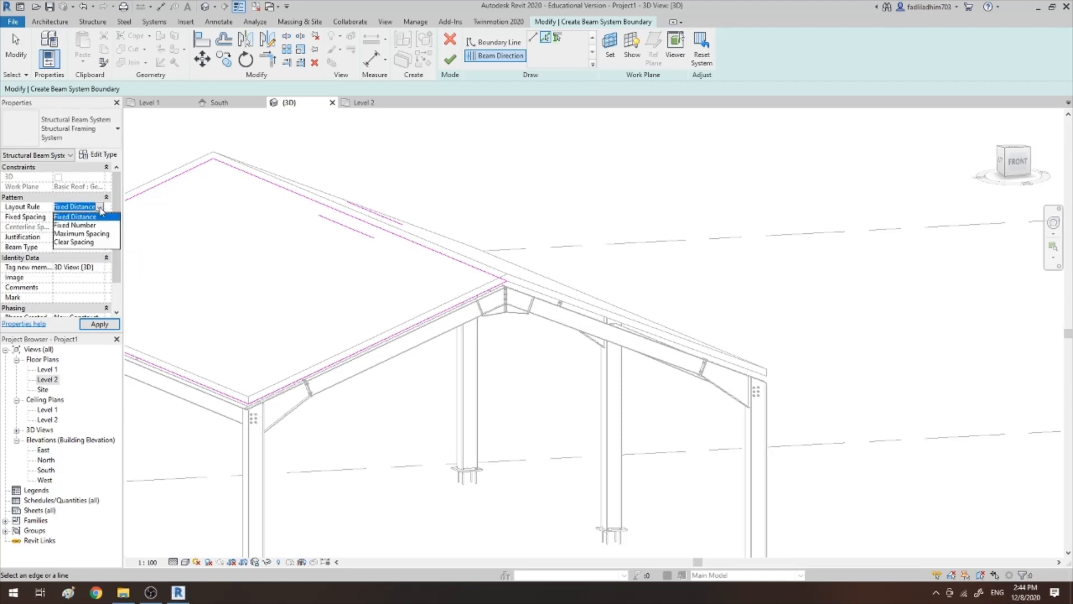
left_click(102, 208)
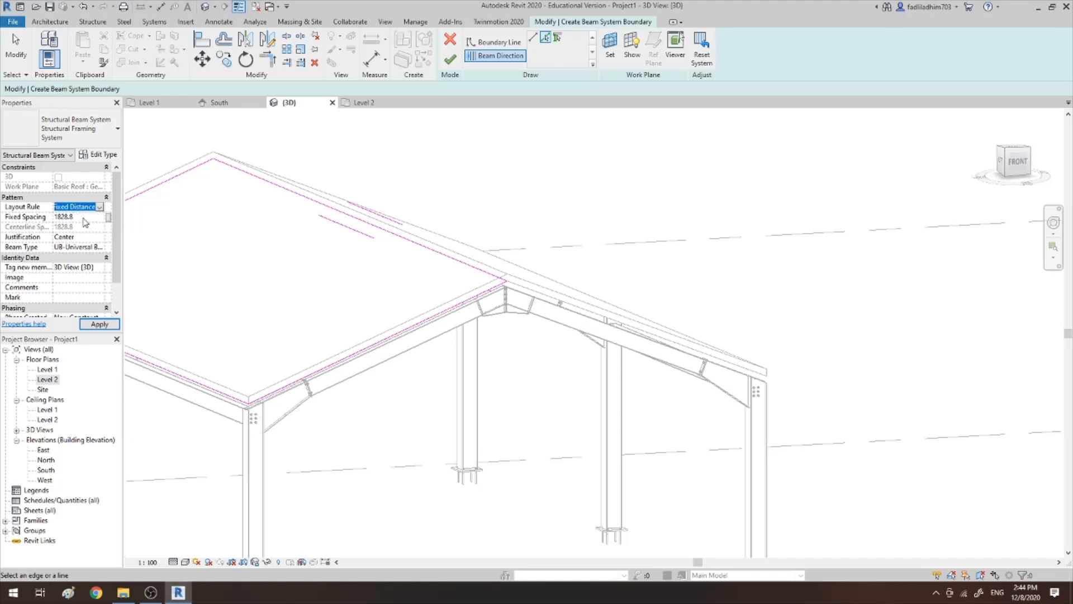
left_click(84, 217)
left_click(84, 237)
left_click(100, 237)
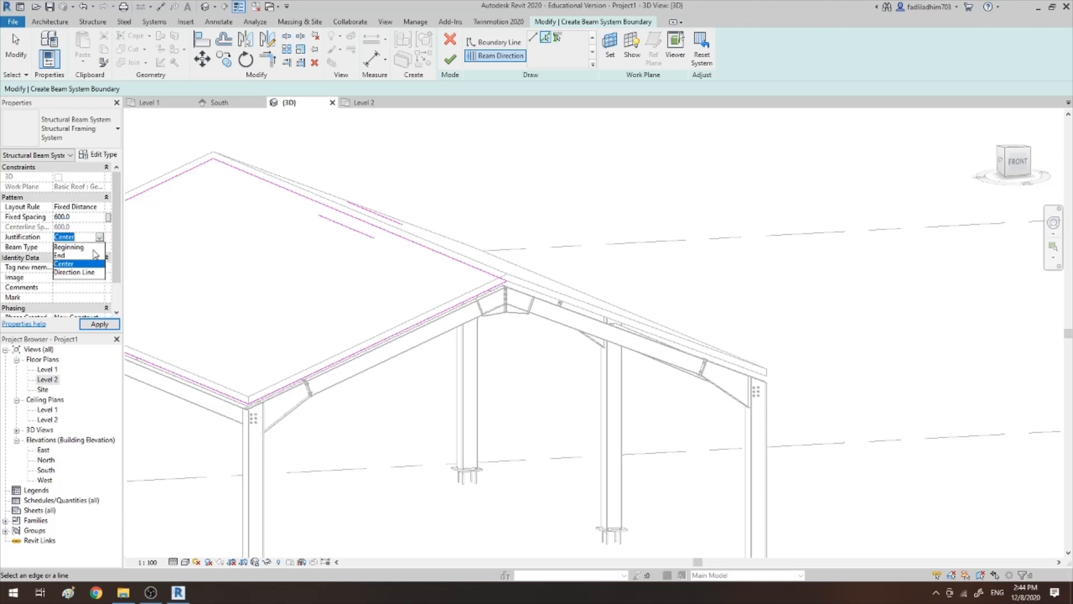
left_click(88, 248)
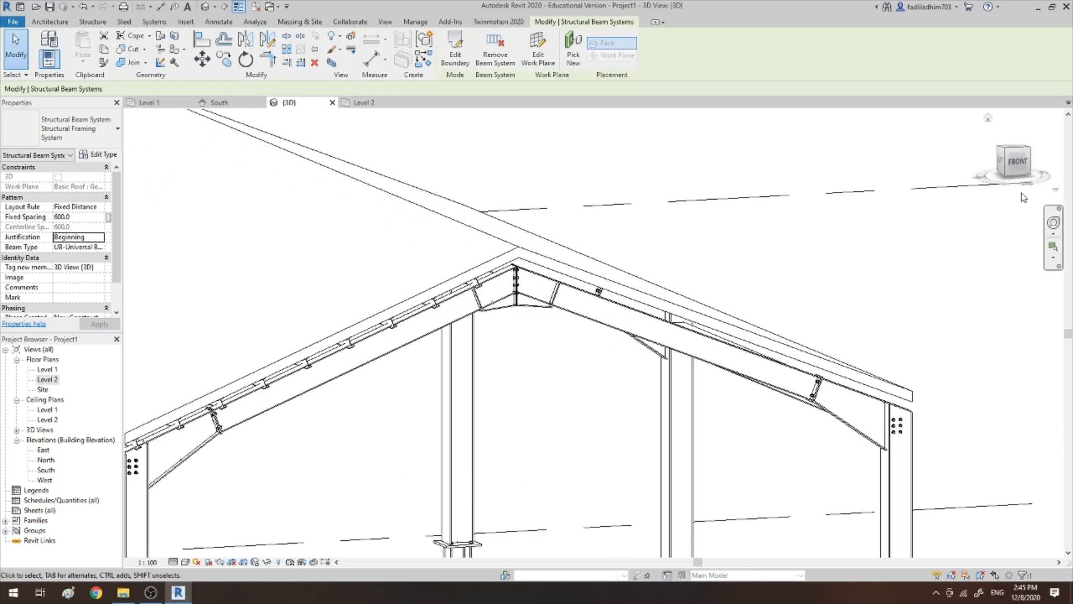
Set the roof's Level Offset to 270 and check how the purlins sit between roof and rafter
scroll(439, 306, "up", 8)
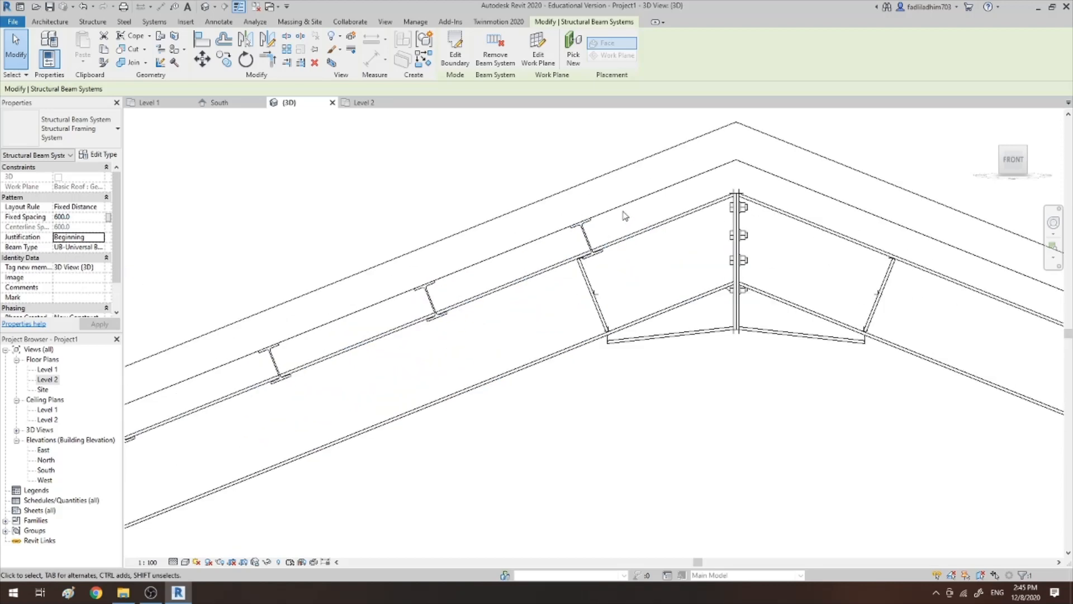
left_click(626, 175)
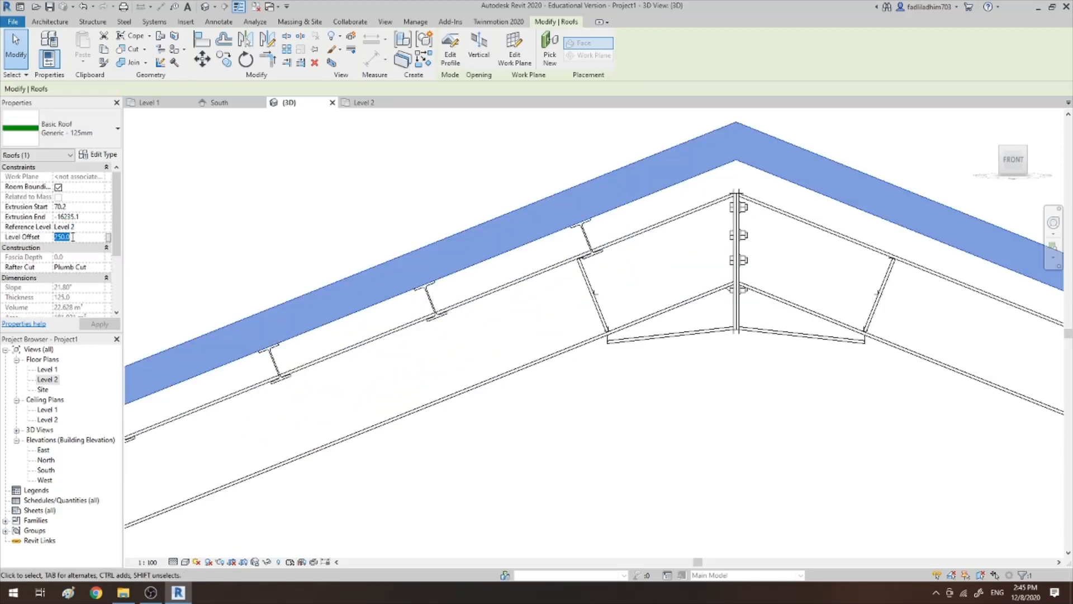
left_click(73, 236)
type("270")
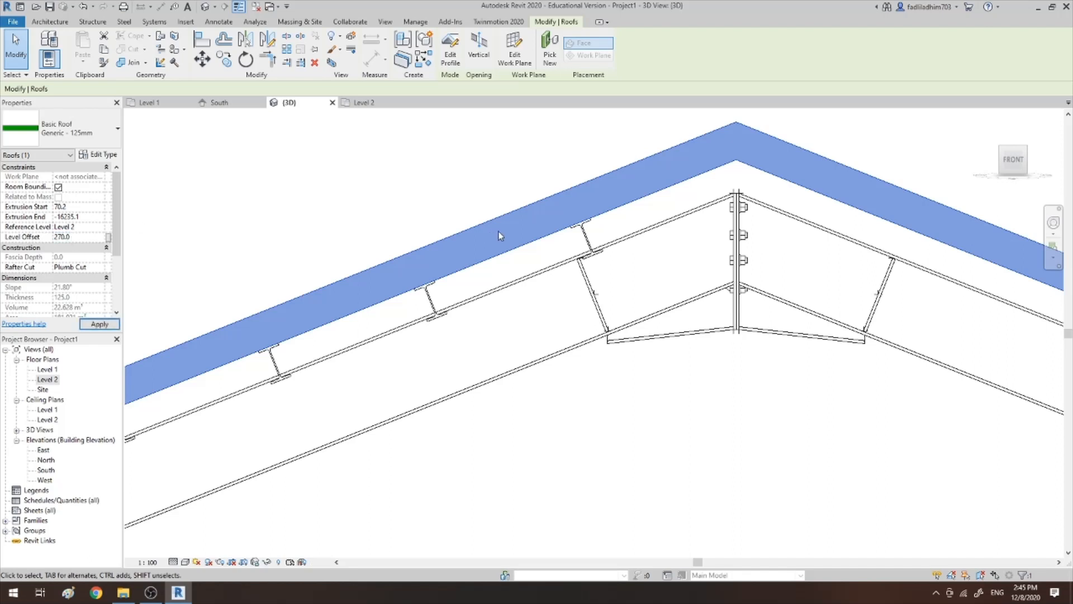
scroll(587, 223, "up", 4)
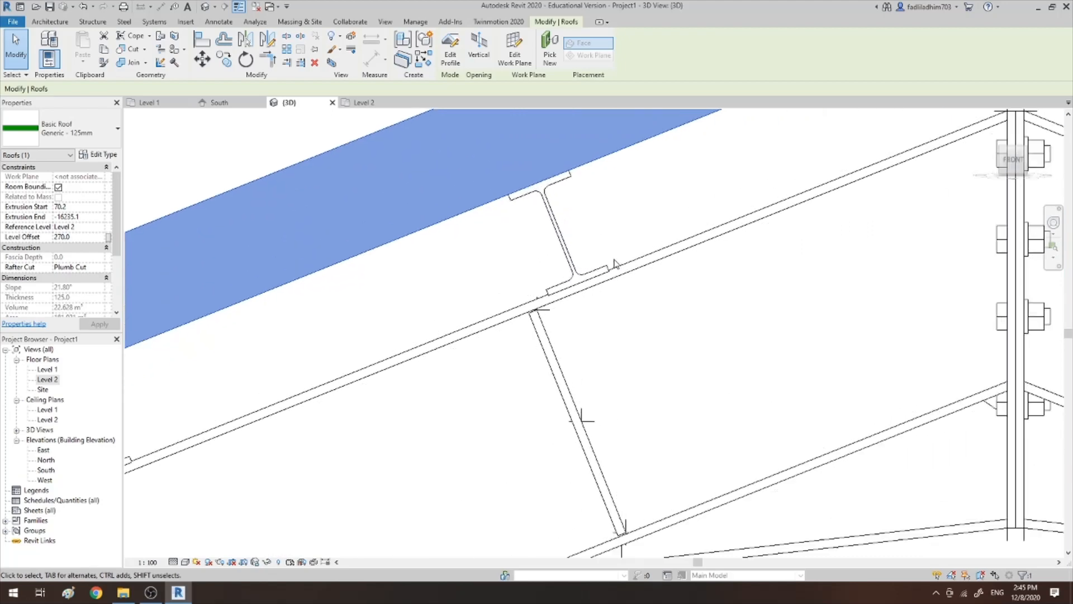
scroll(615, 263, "down", 5)
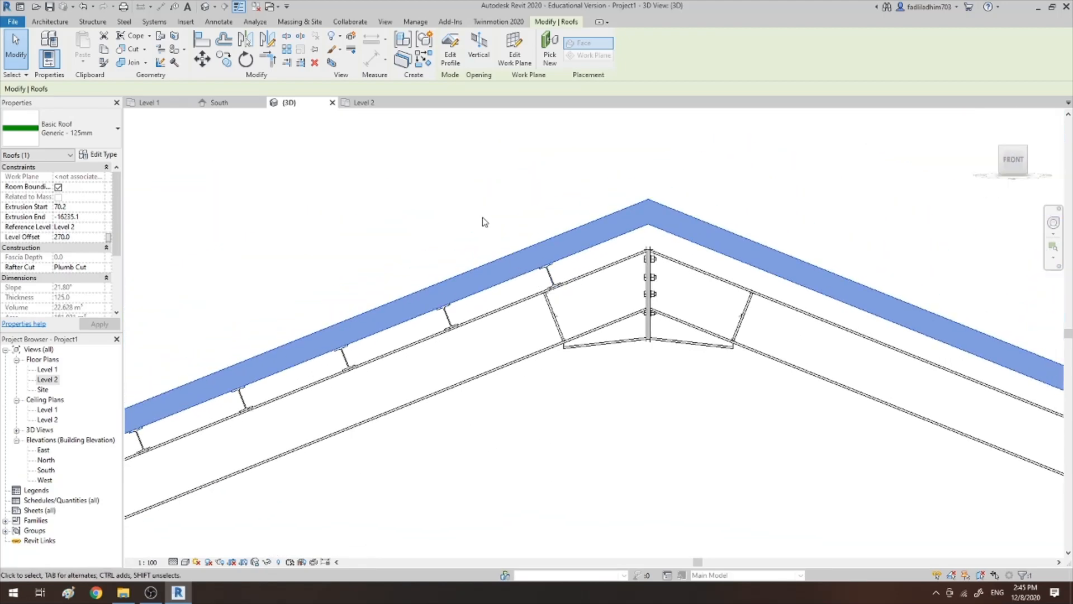
left_click(484, 222)
scroll(494, 212, "down", 3)
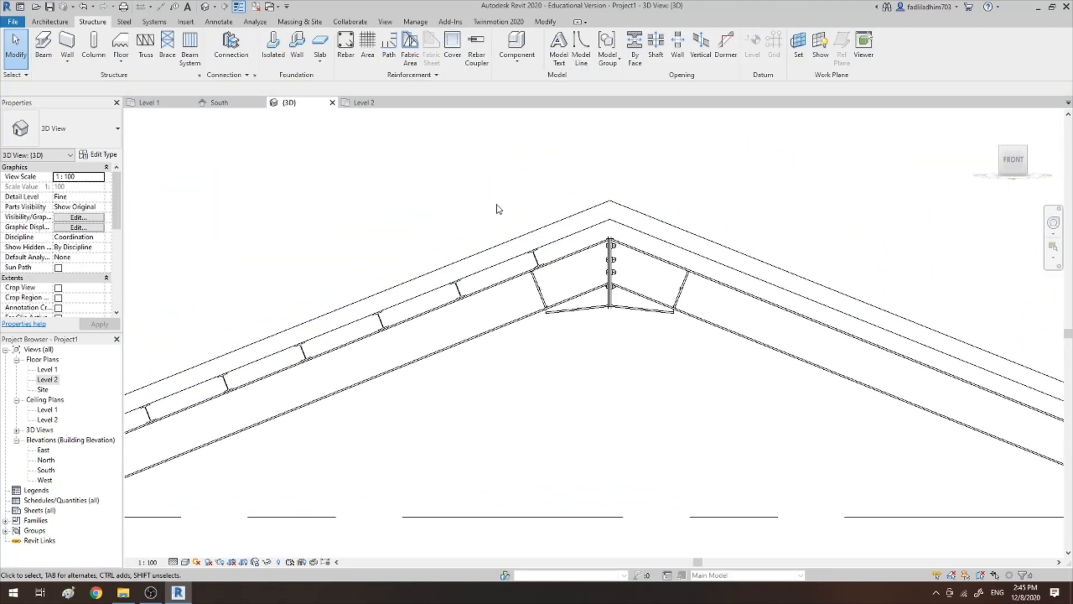
Hide the roof category in the 3D view to expose the purlins
left_click(540, 223)
left_click(340, 38)
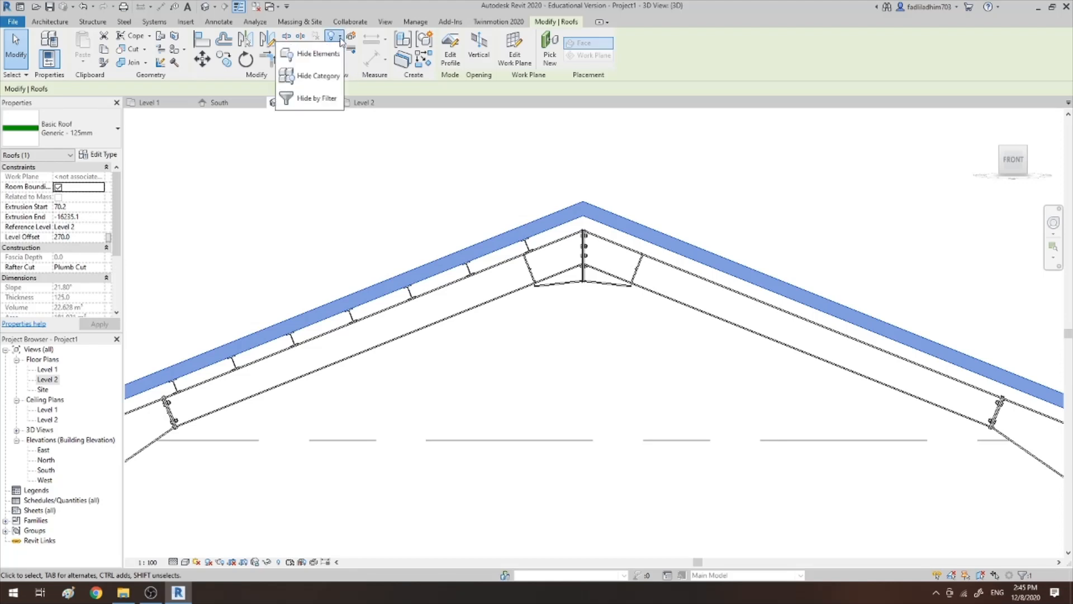
left_click(317, 75)
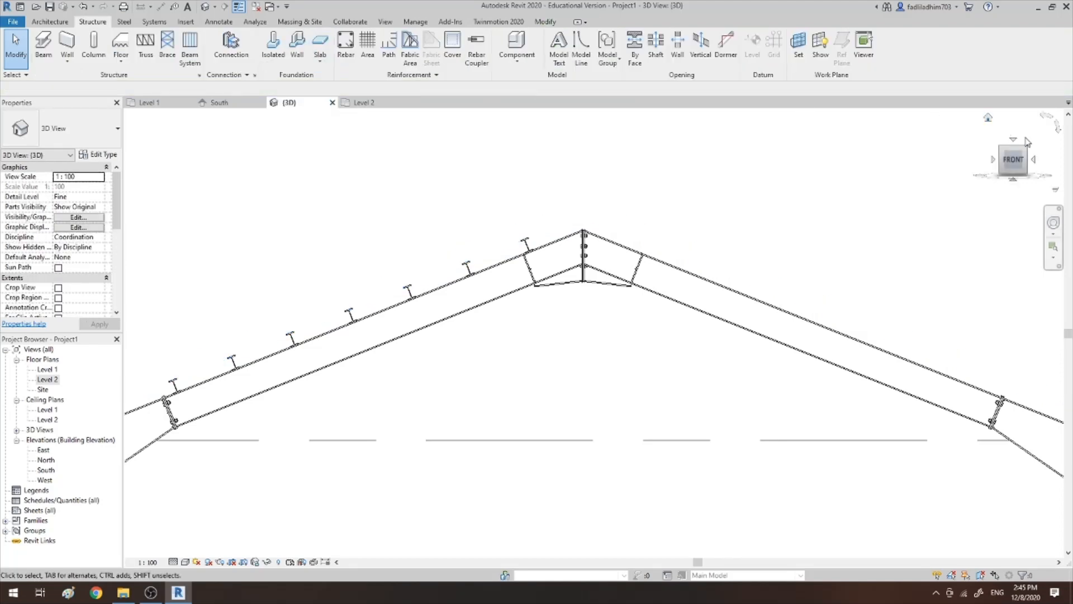
Mirror a copy of the purlin beam system about grid 2 in the Level 1 plan and check both slopes in 3D
left_click_drag(1013, 167, 1011, 201)
scroll(659, 172, "down", 6)
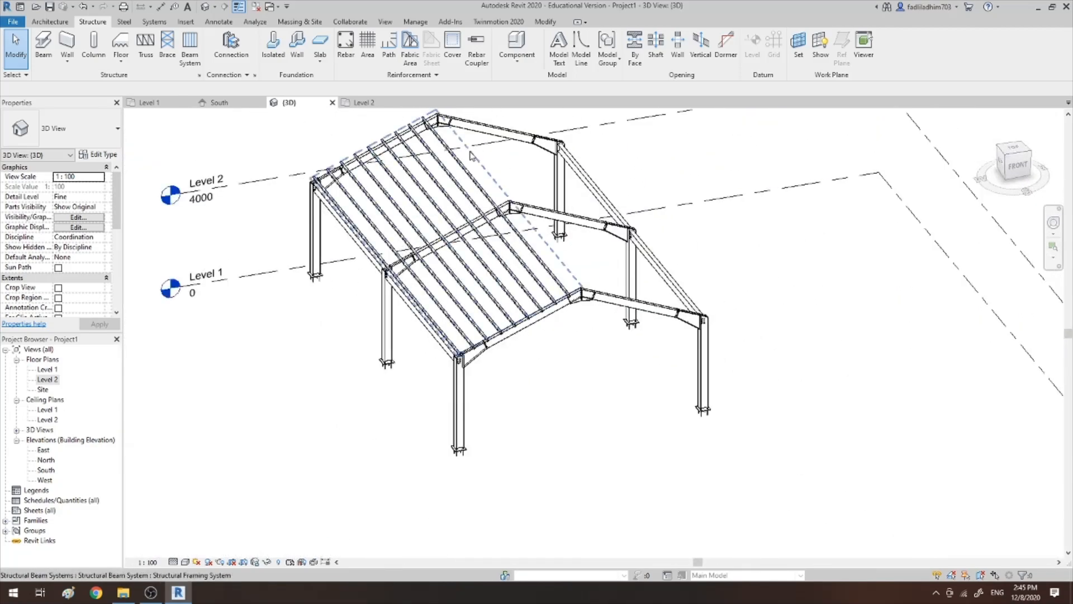
left_click(484, 154)
left_click(167, 111)
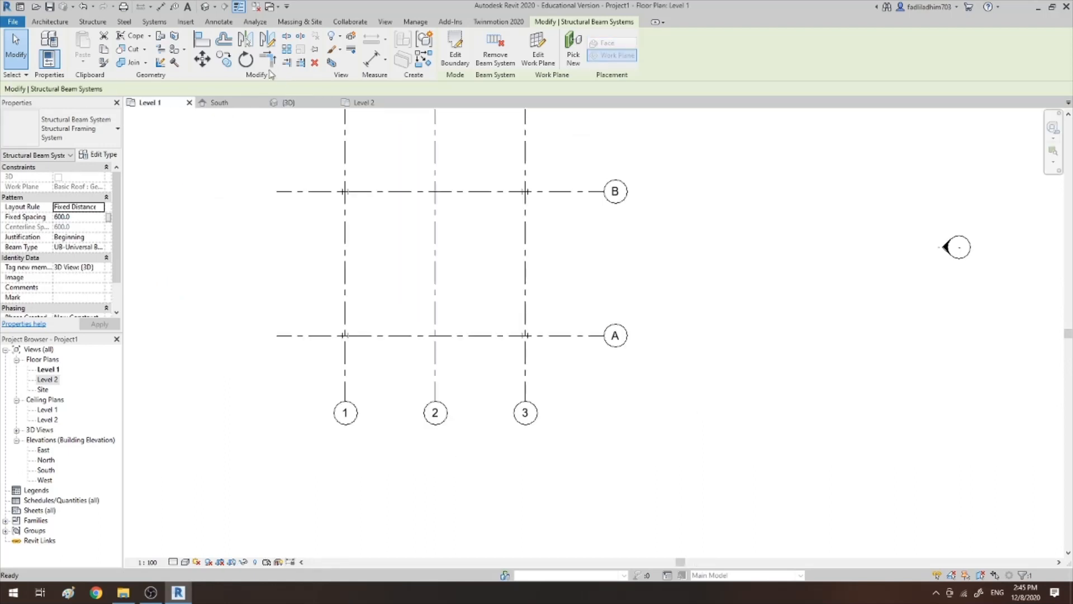
left_click(246, 39)
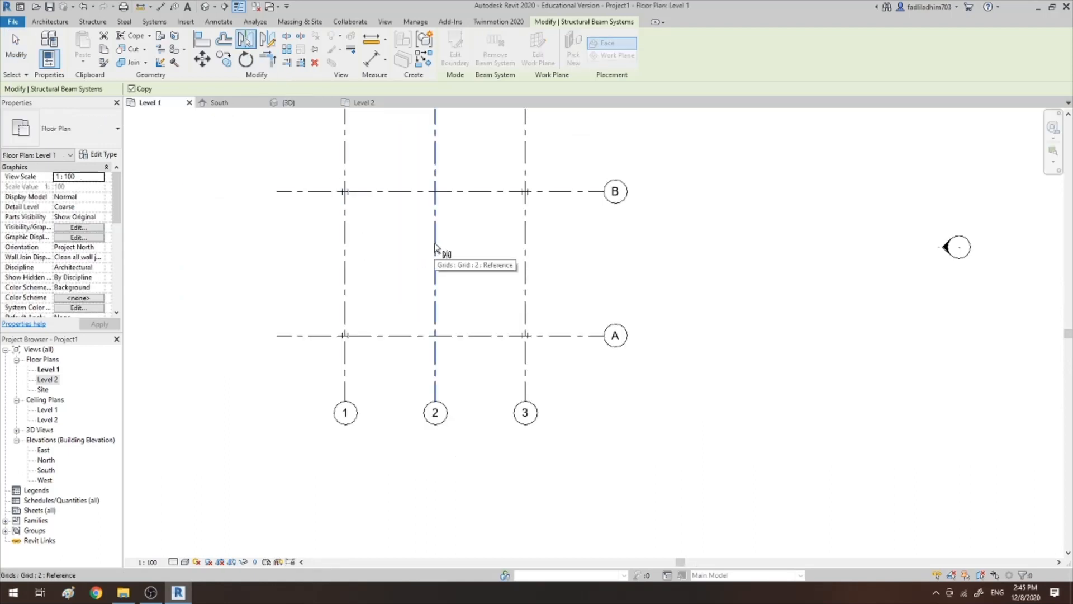
left_click(436, 246)
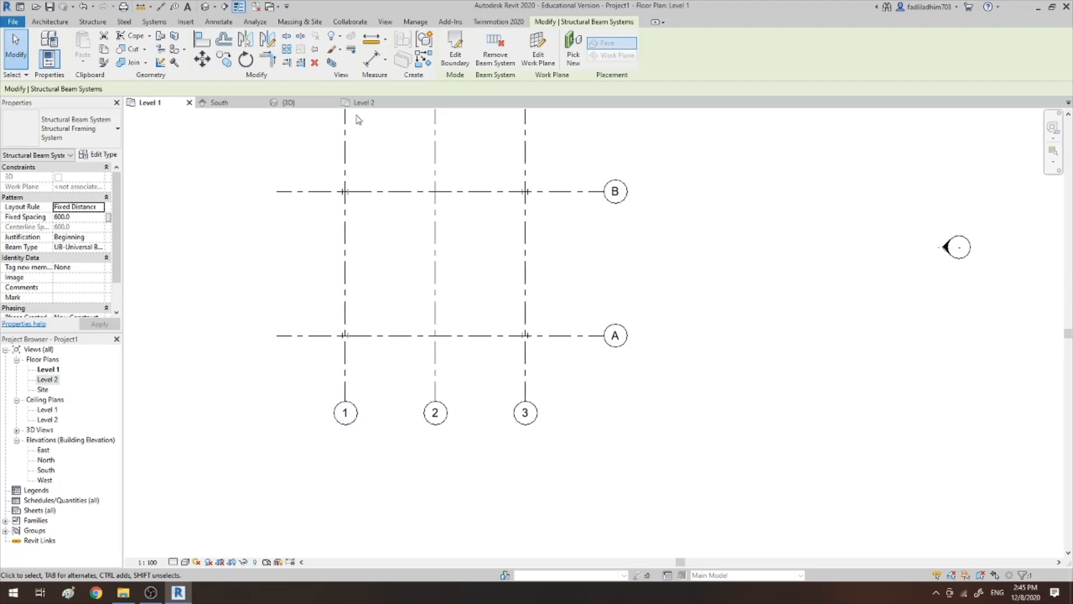
left_click(289, 103)
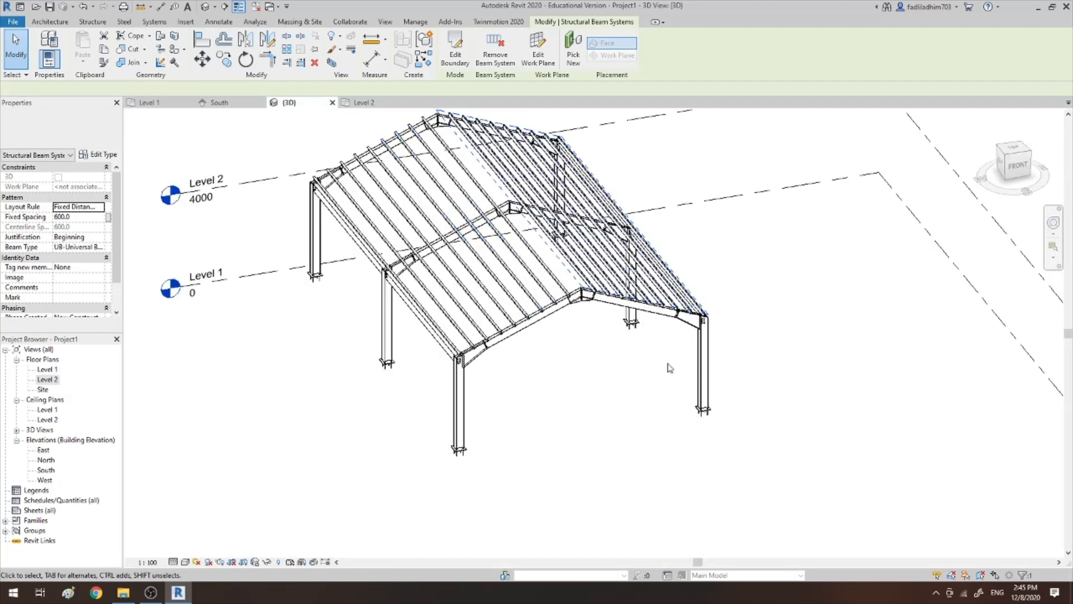
left_click(670, 368)
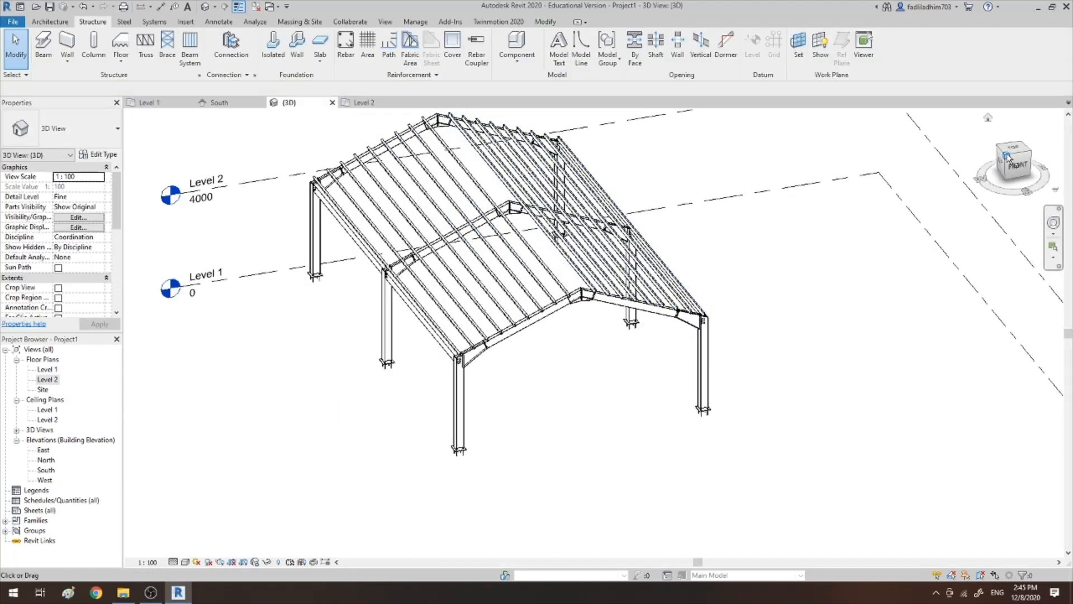
mouse_move(1008, 158)
left_mouse_down()
mouse_move(996, 144)
mouse_move(972, 156)
left_mouse_up()
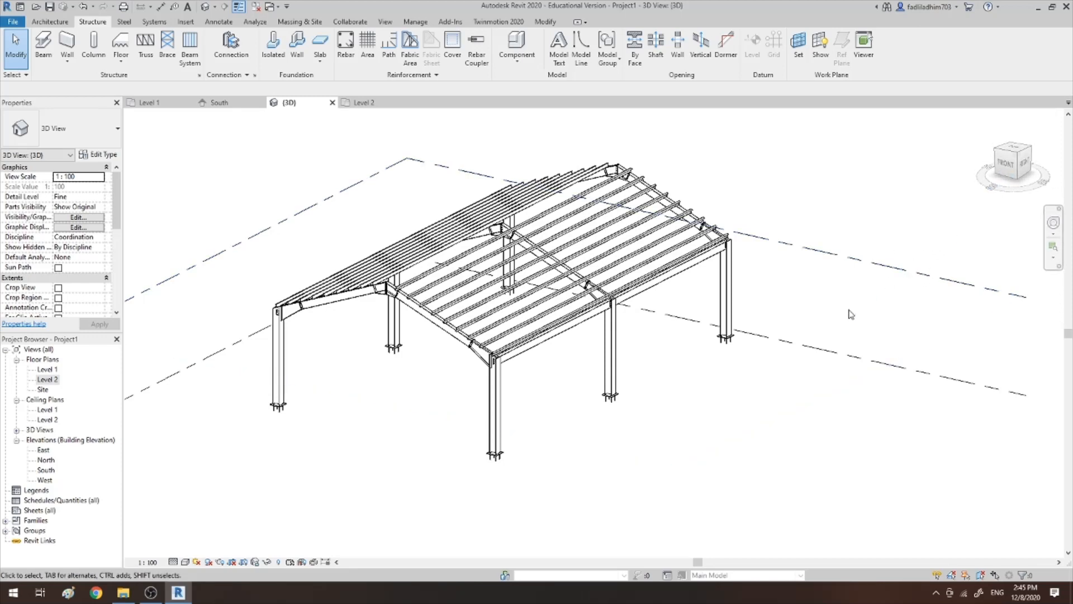
Start placing an isolated foundation, agree to load a family, and open the Structural Foundations folder in the US Metric library
left_click(274, 62)
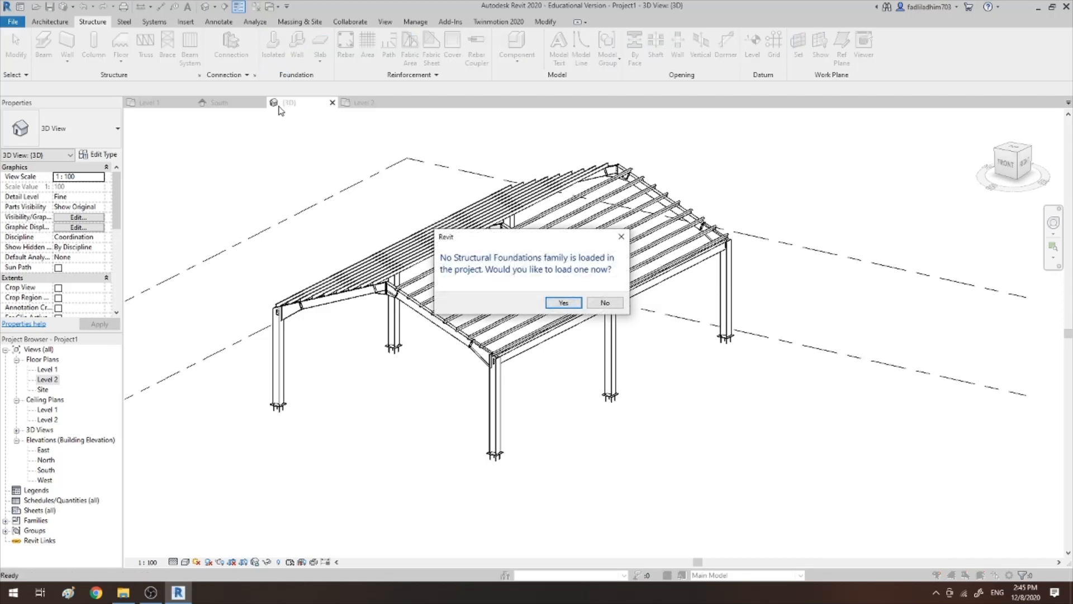
left_click(564, 302)
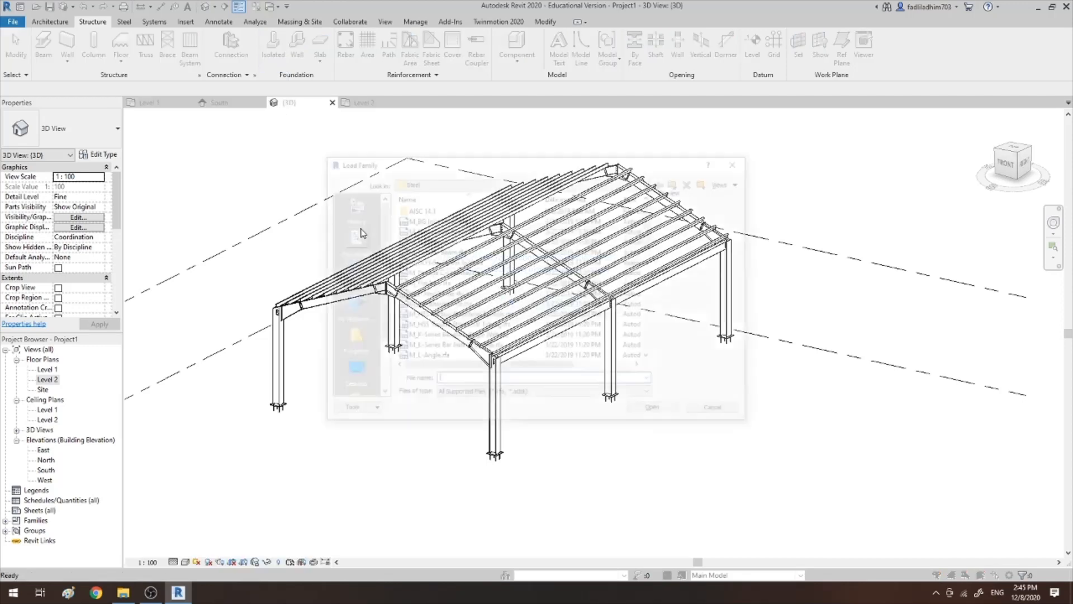
scroll(486, 261, "down", 5)
scroll(485, 261, "up", 5)
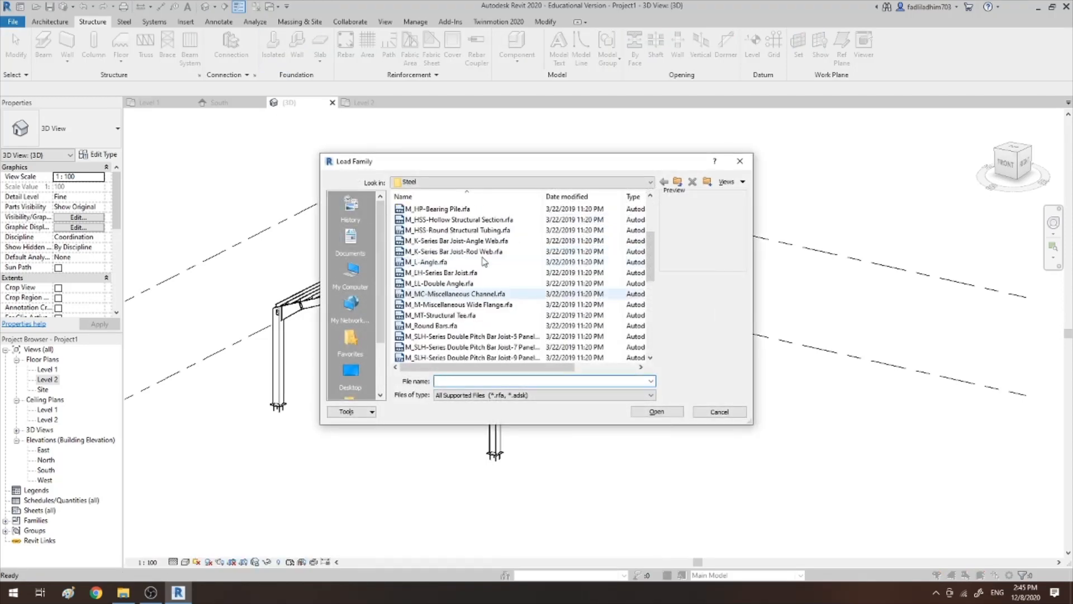
left_click(677, 182)
left_click(677, 181)
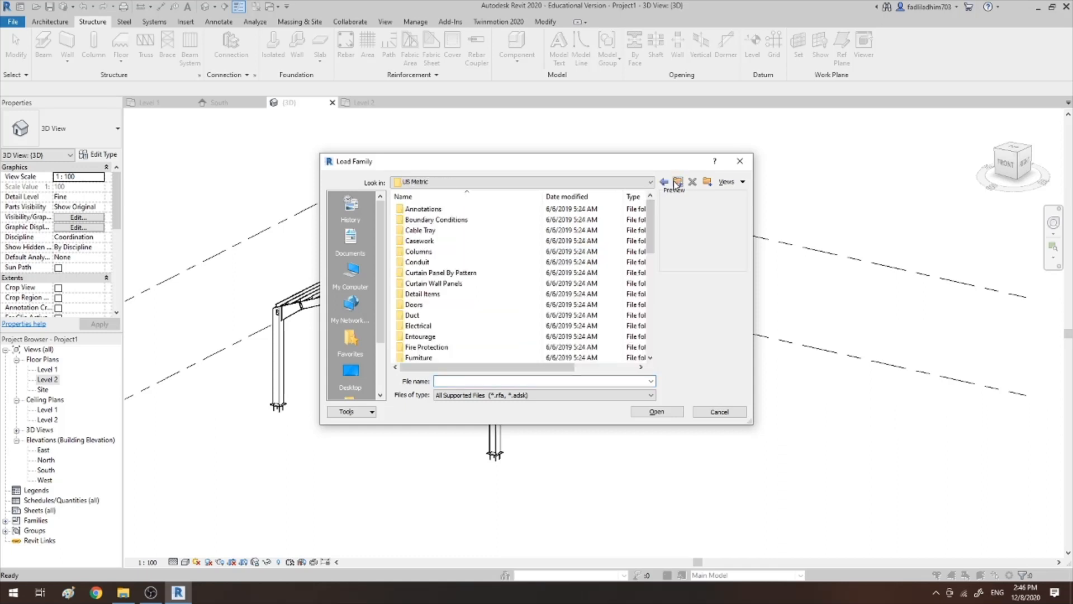
scroll(476, 294, "down", 8)
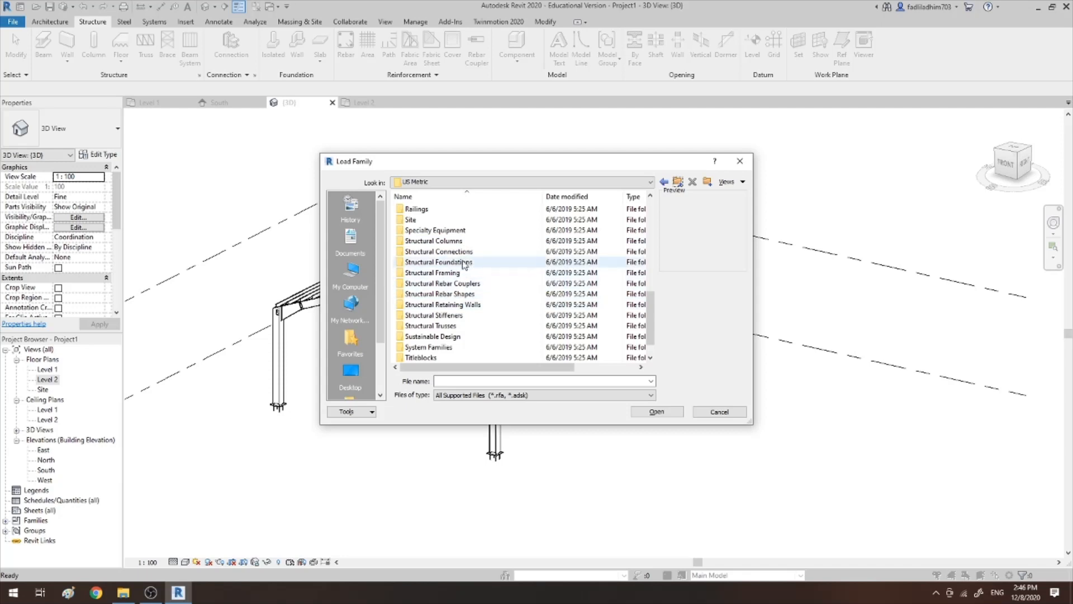
double_click(463, 262)
Preview the pile cap families and load M_Pile Cap-Rectangular.rfa into the project
left_click(454, 231)
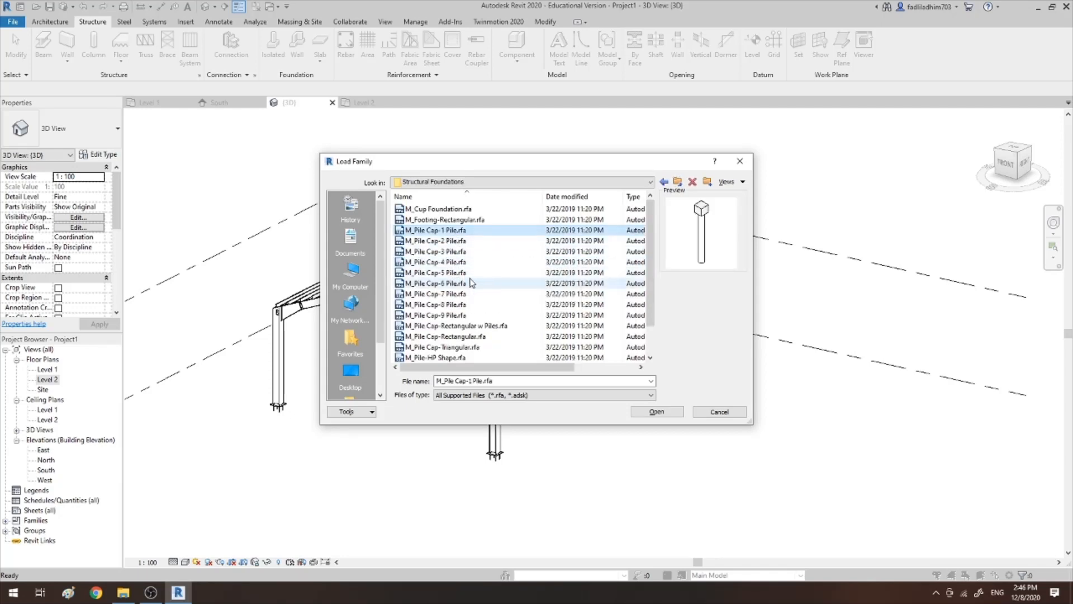
scroll(471, 282, "down", 1)
left_click(459, 294)
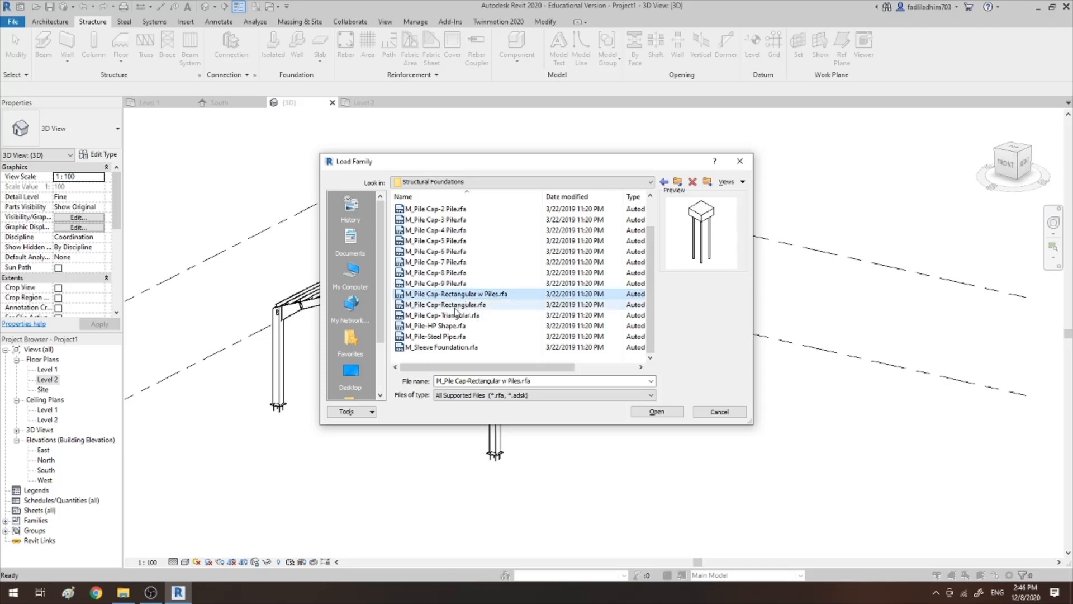
left_click(460, 305)
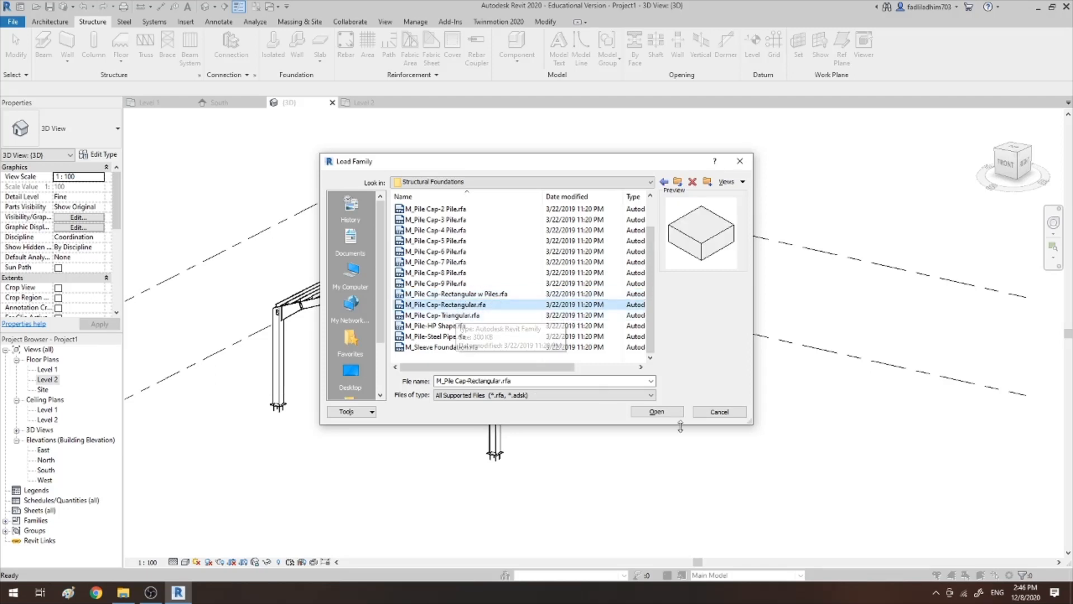
left_click(657, 412)
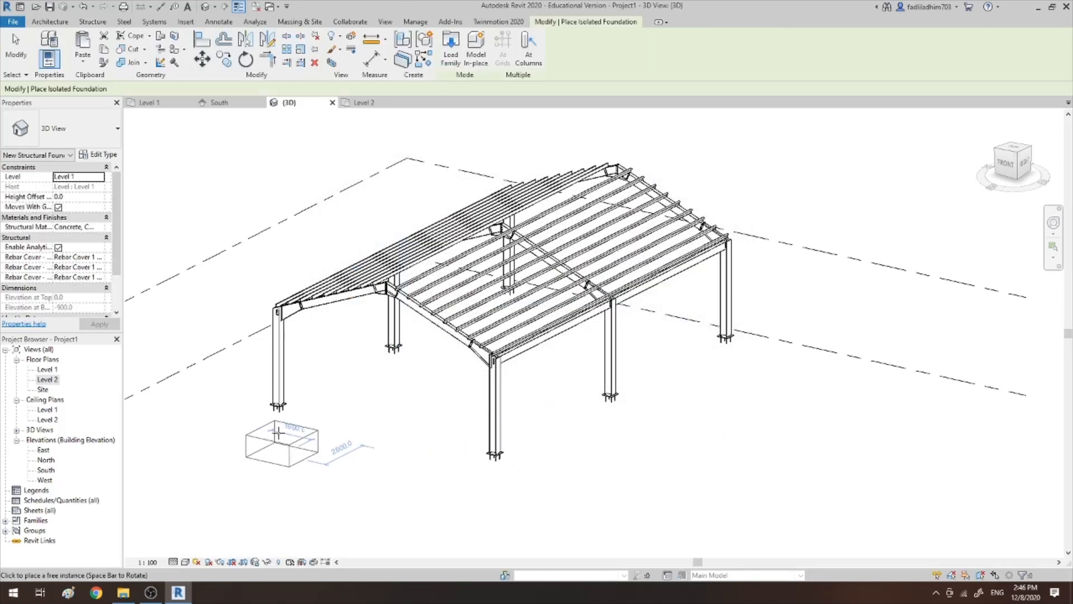
In the Level 1 plan, place 2000 x 2000 x 900mm rectangular pile caps where grid A crosses grids 1 and 3
left_click(163, 103)
scroll(345, 335, "up", 1)
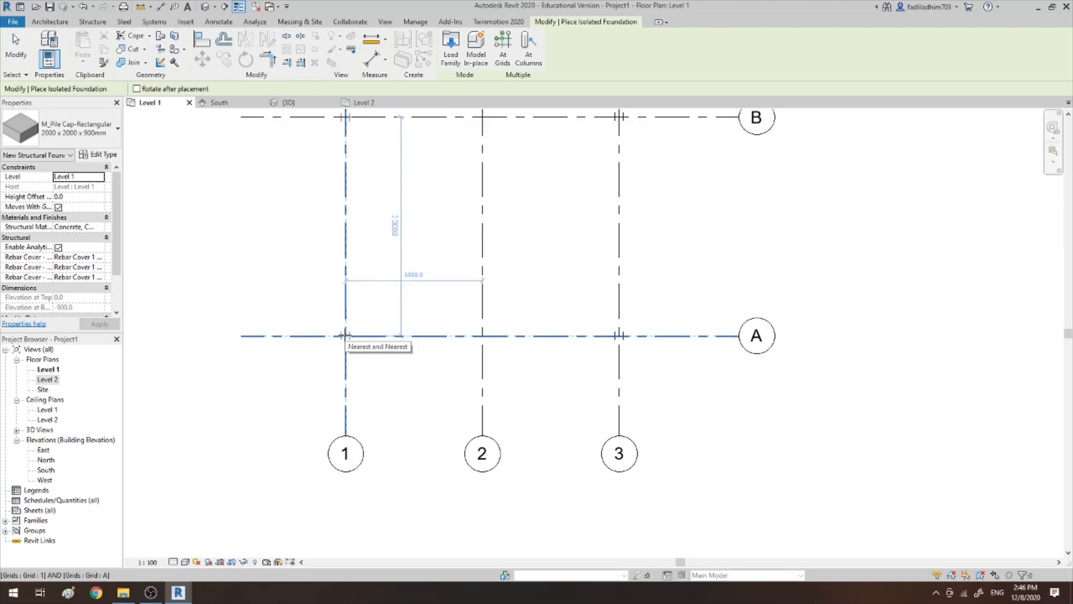
left_click(345, 336)
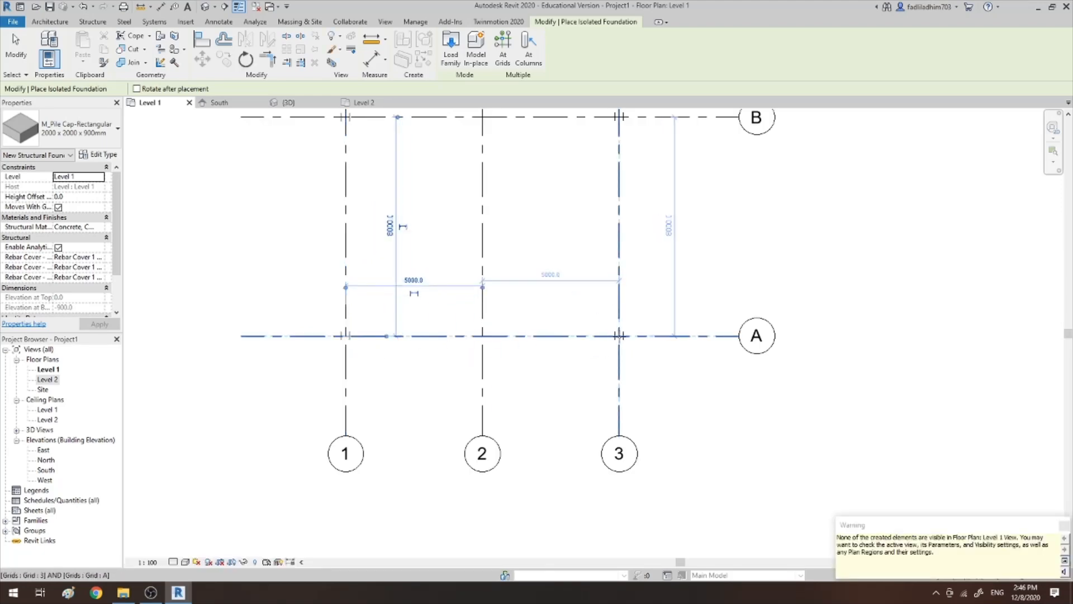
left_click(619, 335)
left_click(618, 336)
scroll(613, 338, "down", 2)
scroll(613, 196, "up", 3)
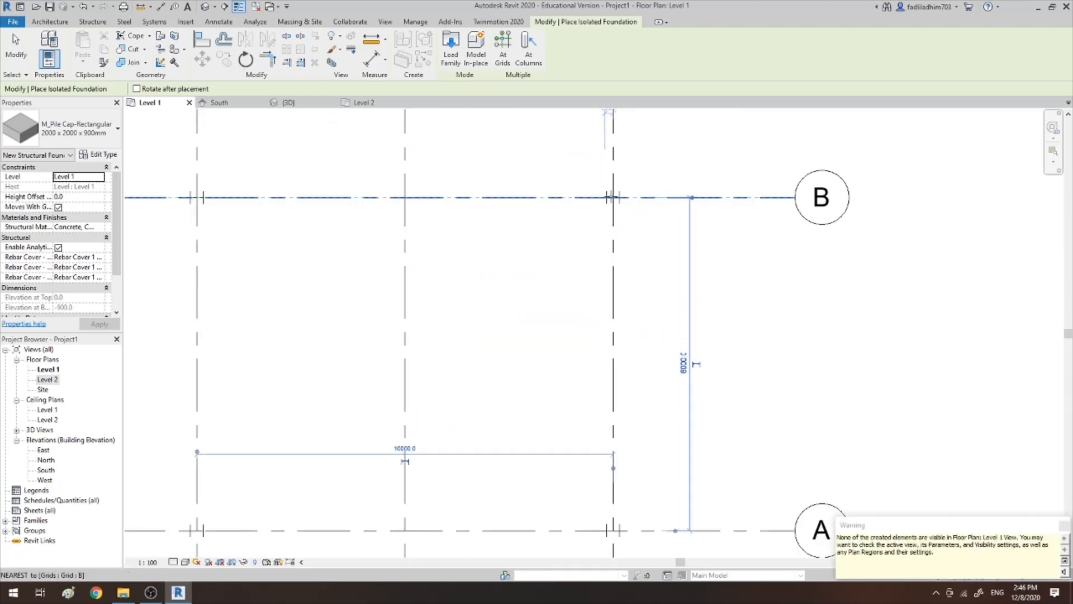
Place the same pile caps where grids B and C cross grids 1 and 3, and check the foundations in 3D
left_click(612, 197)
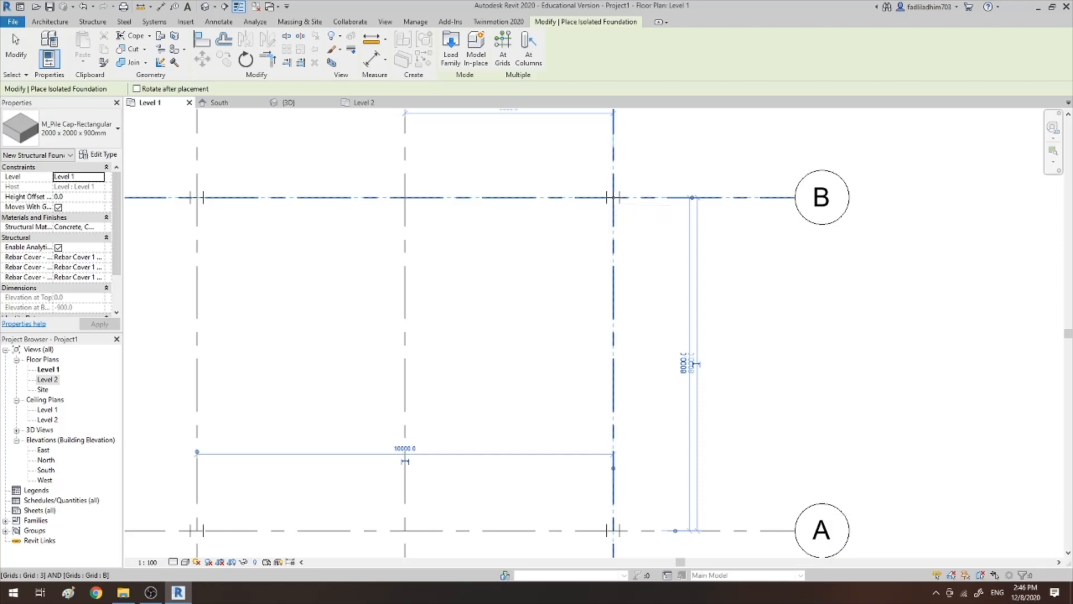
left_click(202, 196)
scroll(271, 265, "down", 3)
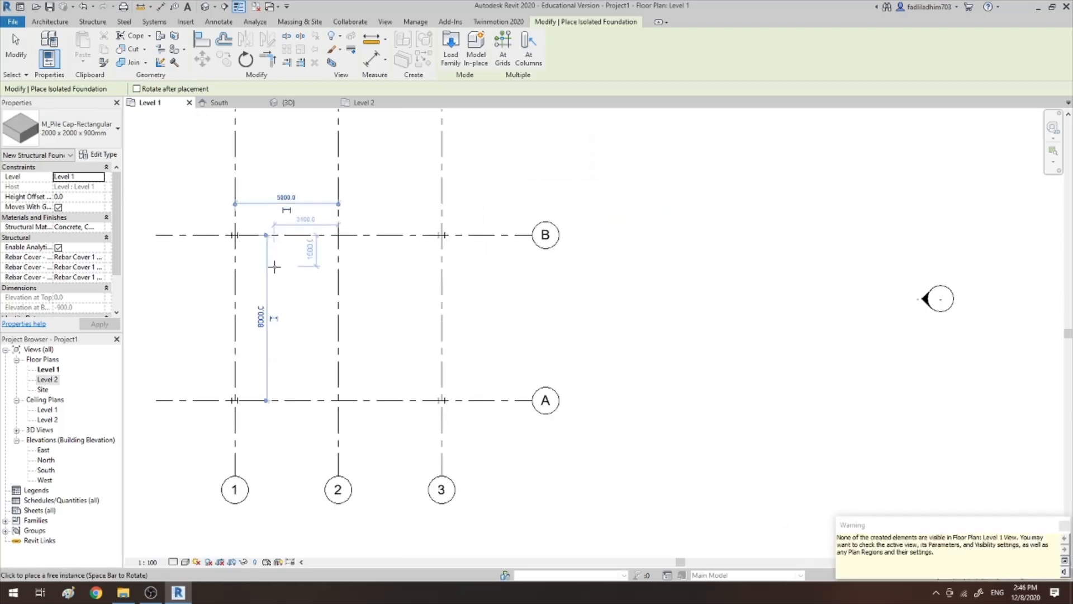
scroll(255, 155, "up", 3)
scroll(263, 167, "up", 3)
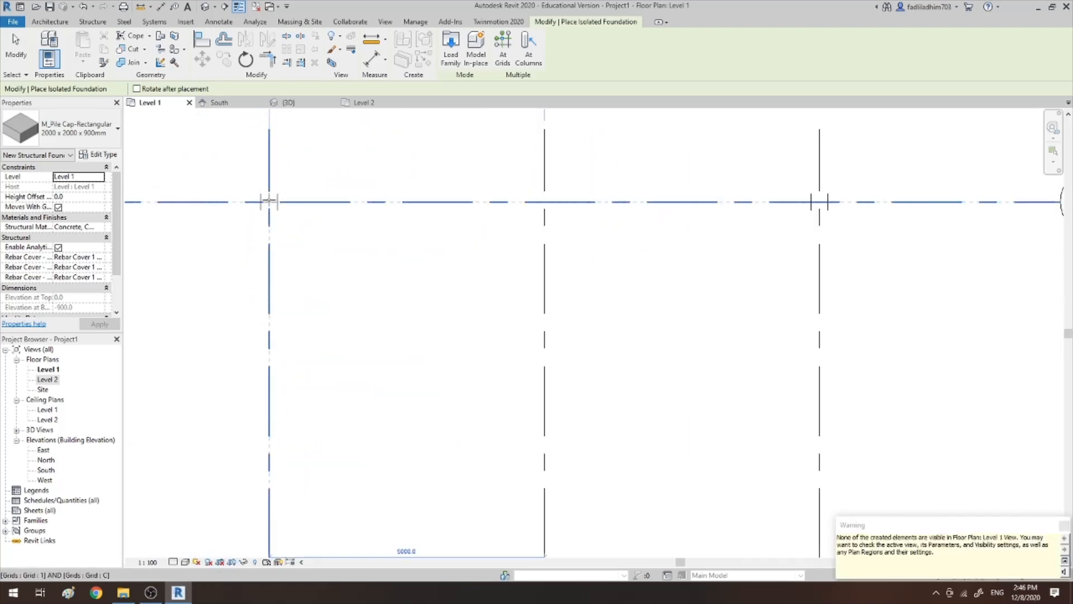
left_click(269, 201)
scroll(266, 213, "down", 2)
scroll(585, 187, "up", 3)
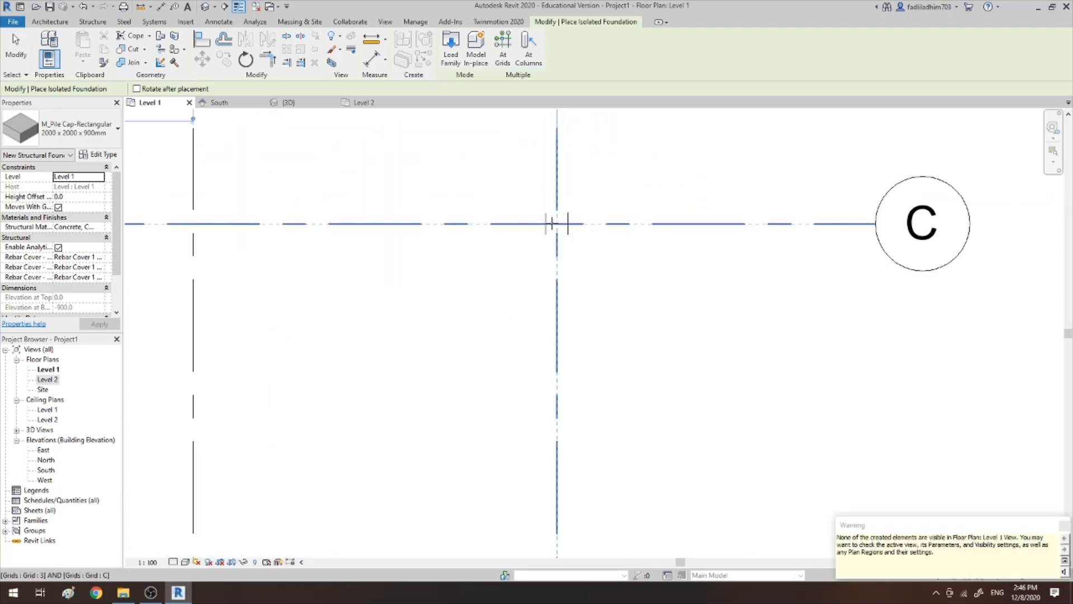
left_click(389, 173)
left_click(288, 103)
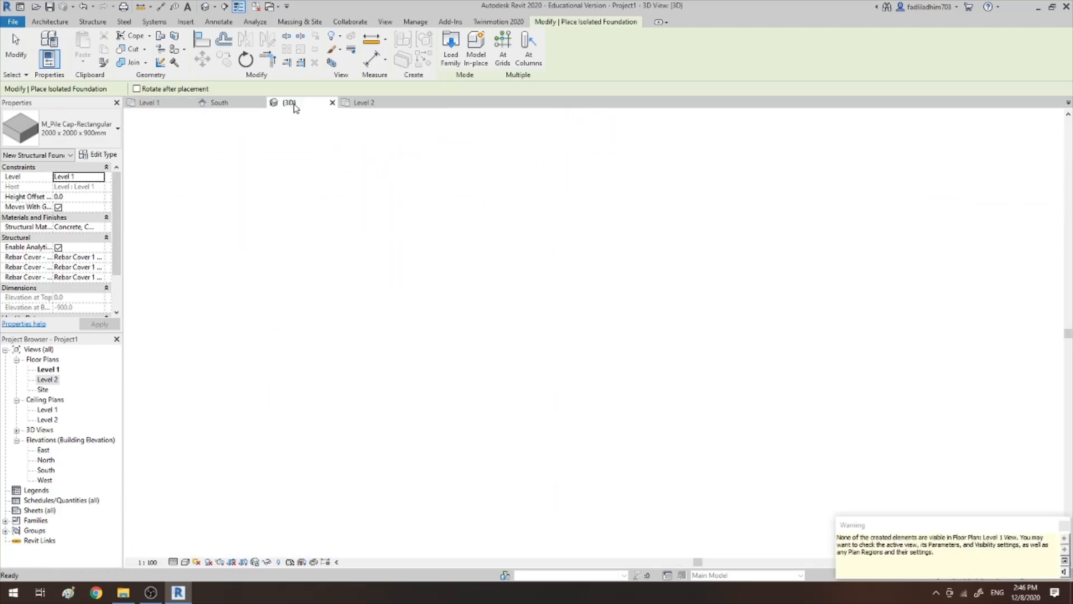
key("Escape")
key("Escape")
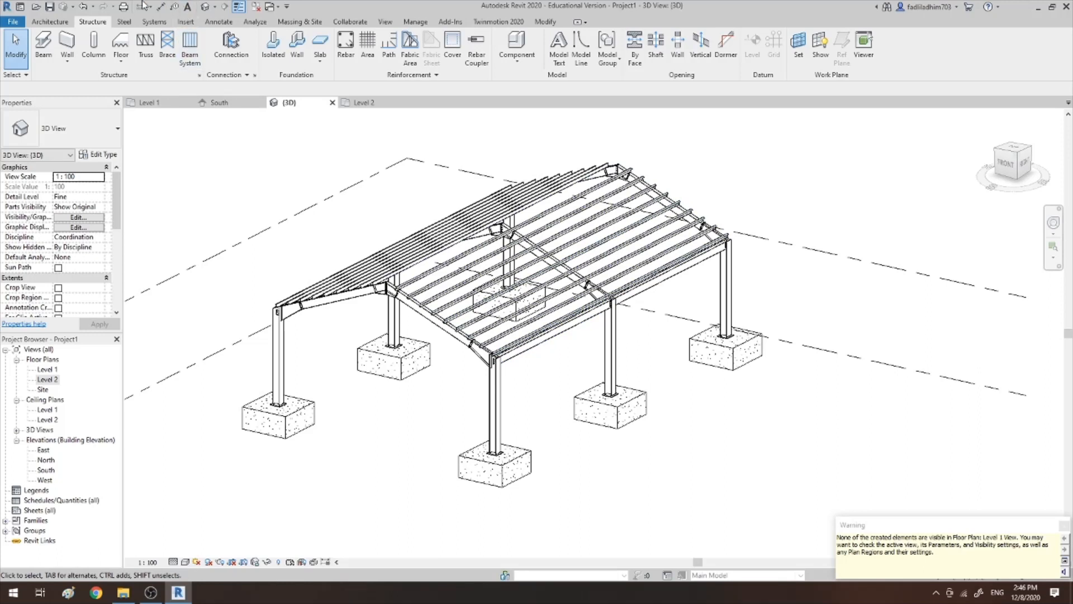
Start a UB305x165x40 brace with 3D Snapping enabled, beginning on the corner column just below the eaves beam
left_click(168, 56)
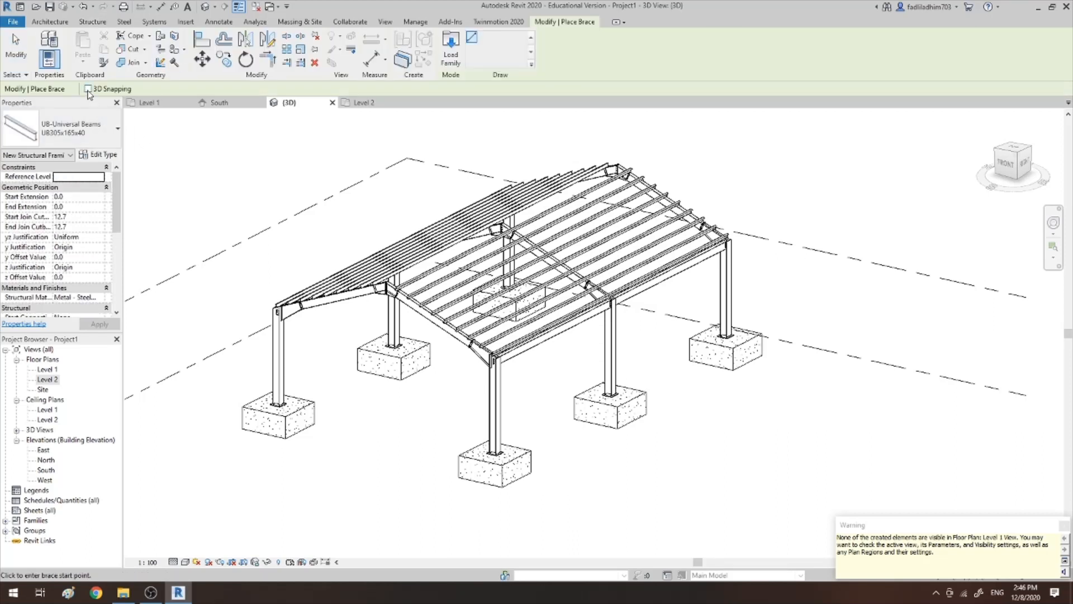
left_click(88, 89)
scroll(786, 278, "up", 5)
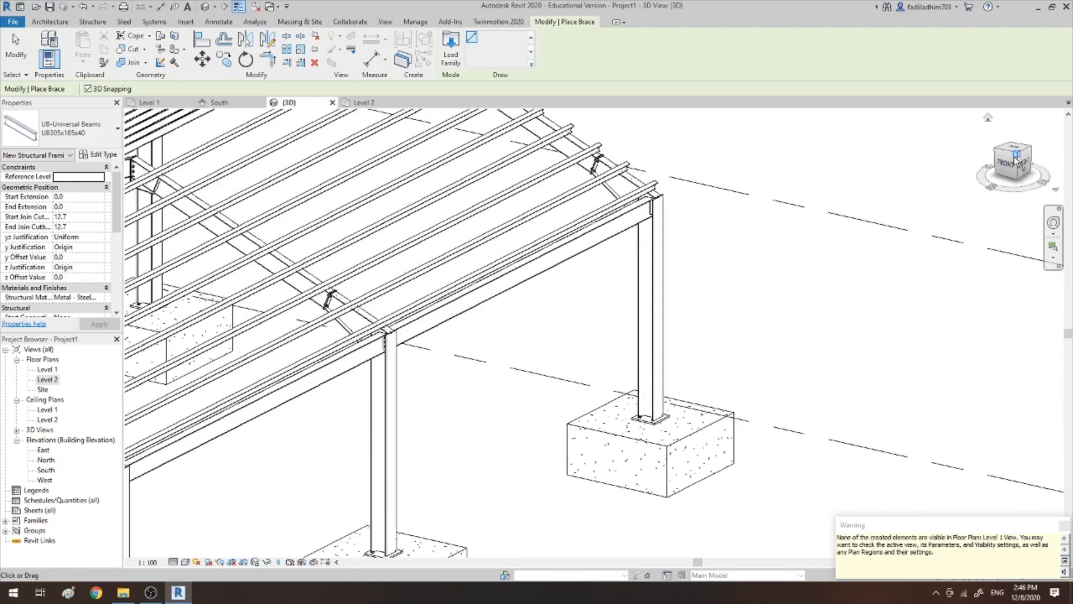
left_click_drag(1017, 160, 1037, 171)
scroll(601, 269, "up", 6)
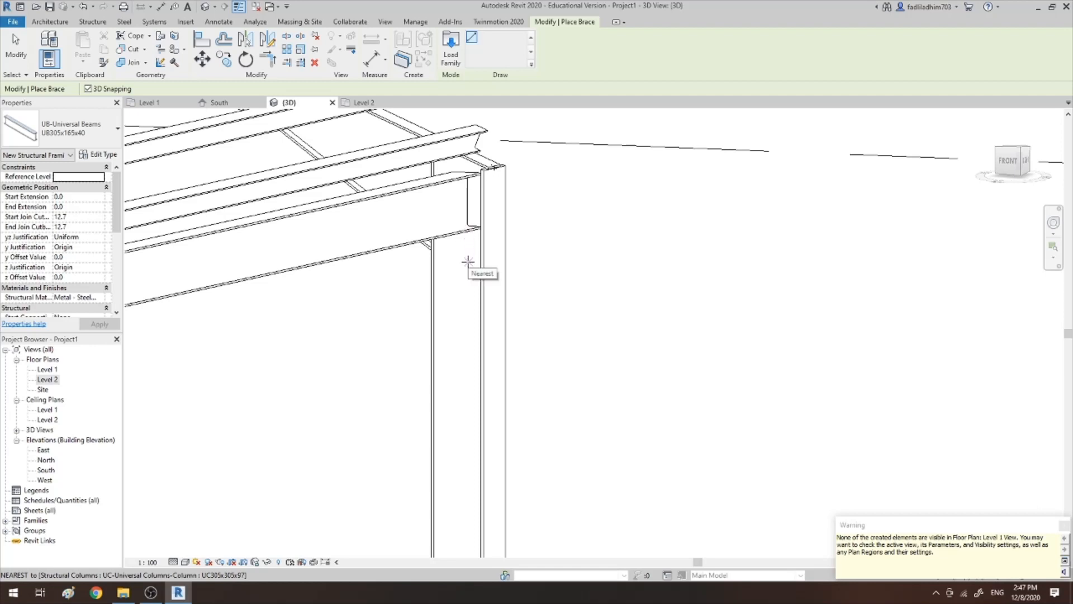
left_click(468, 262)
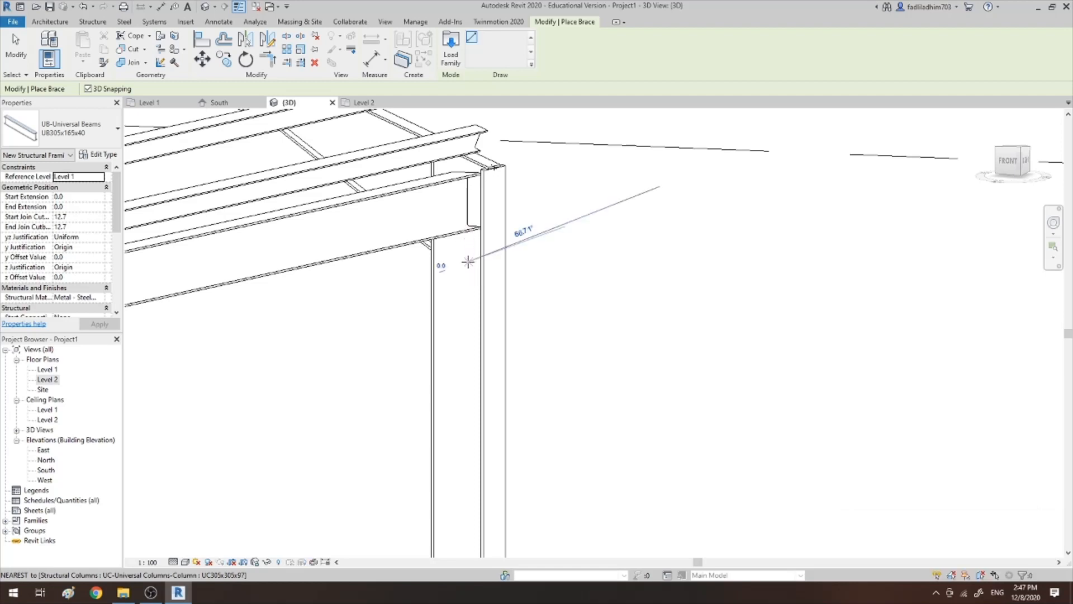
End the brace on the adjacent middle column just above its base plate
scroll(678, 191, "down", 3)
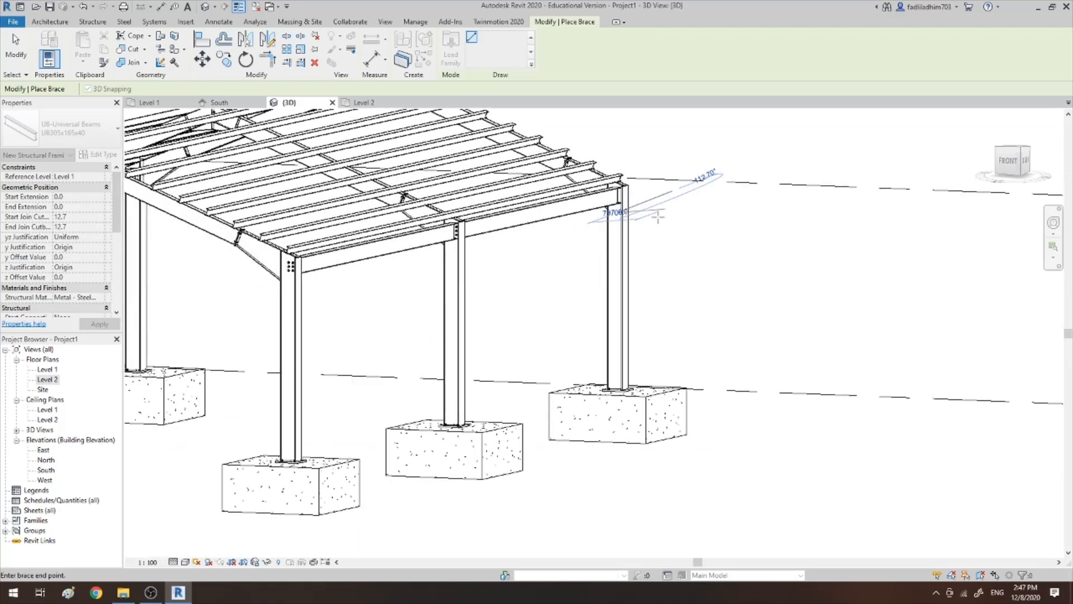
middle_click_drag(638, 258, 458, 335, "shift")
scroll(417, 359, "up", 6)
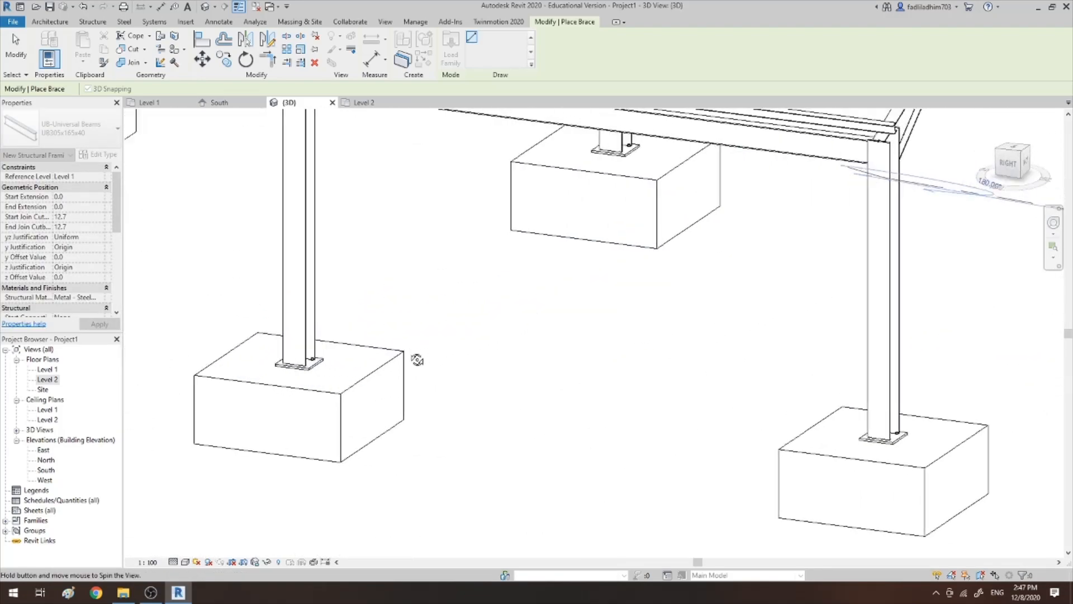
scroll(378, 361, "down", 5)
middle_click_drag(384, 355, 343, 365, "shift")
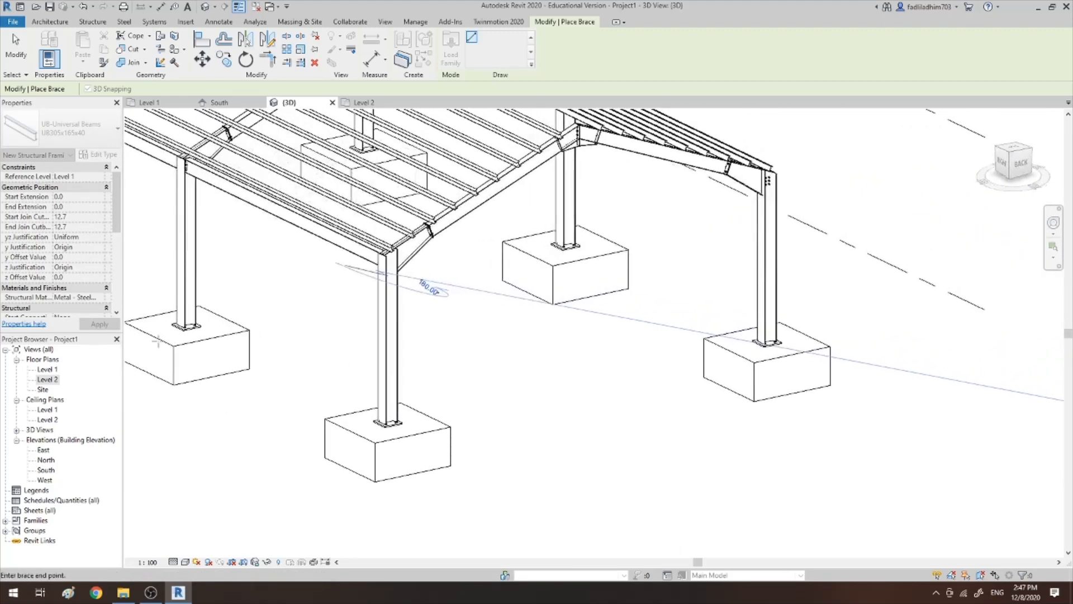
scroll(343, 365, "up", 5)
scroll(178, 308, "up", 4)
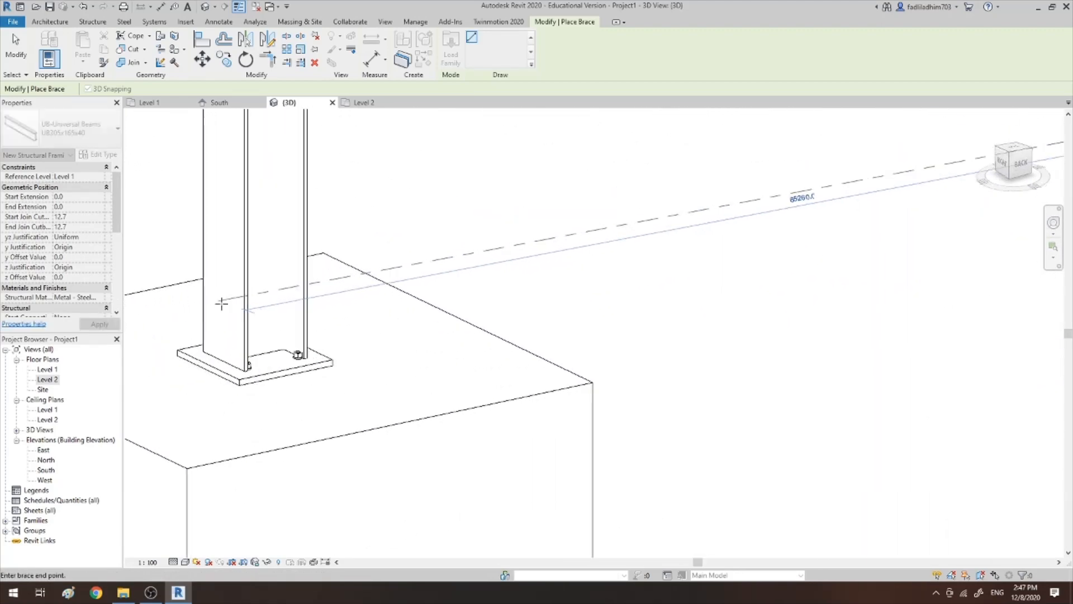
left_click(257, 324)
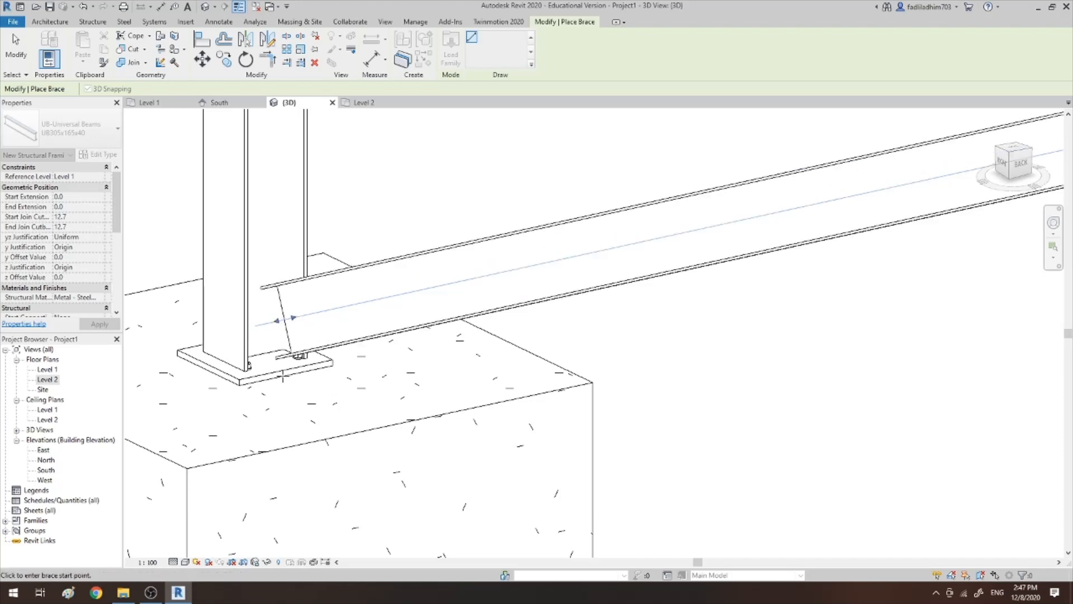
scroll(313, 358, "down", 4)
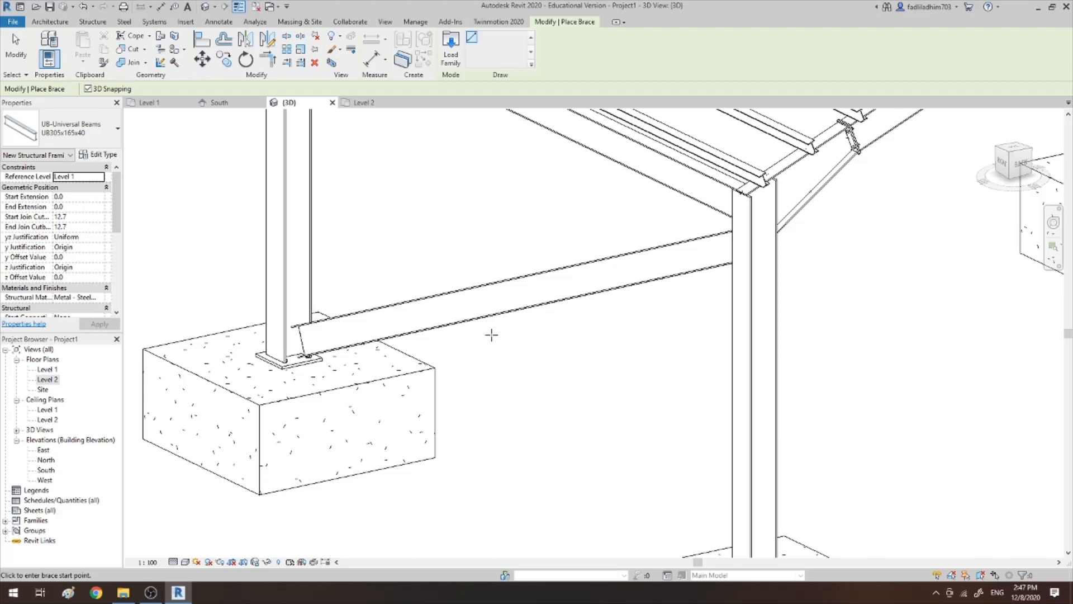
Change the new diagonal brace to a smaller section type
key("Escape")
key("Escape")
left_click(499, 302)
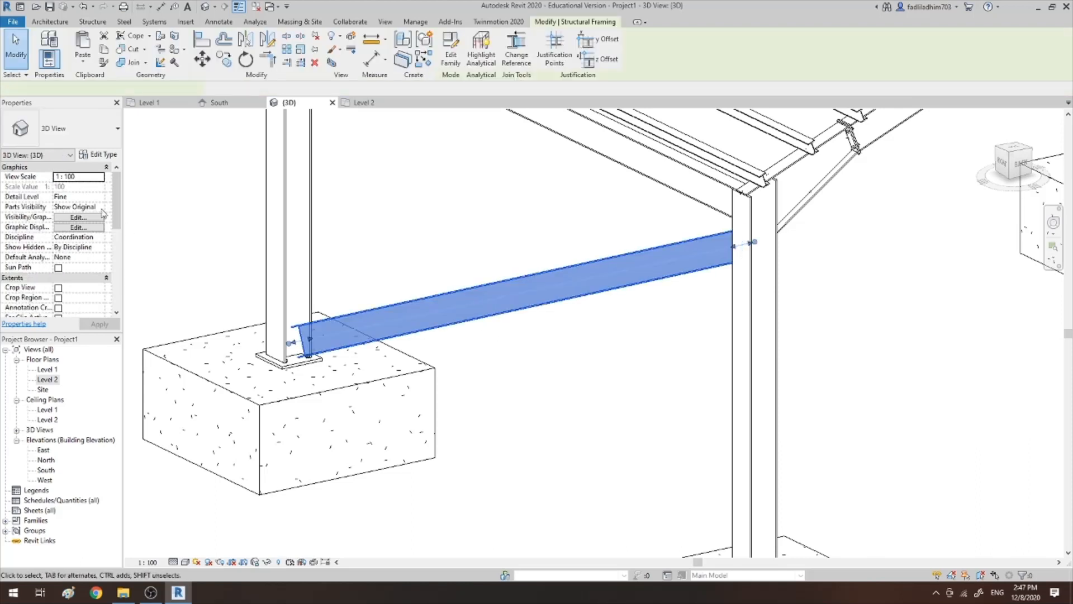
left_click(79, 141)
left_click(67, 190)
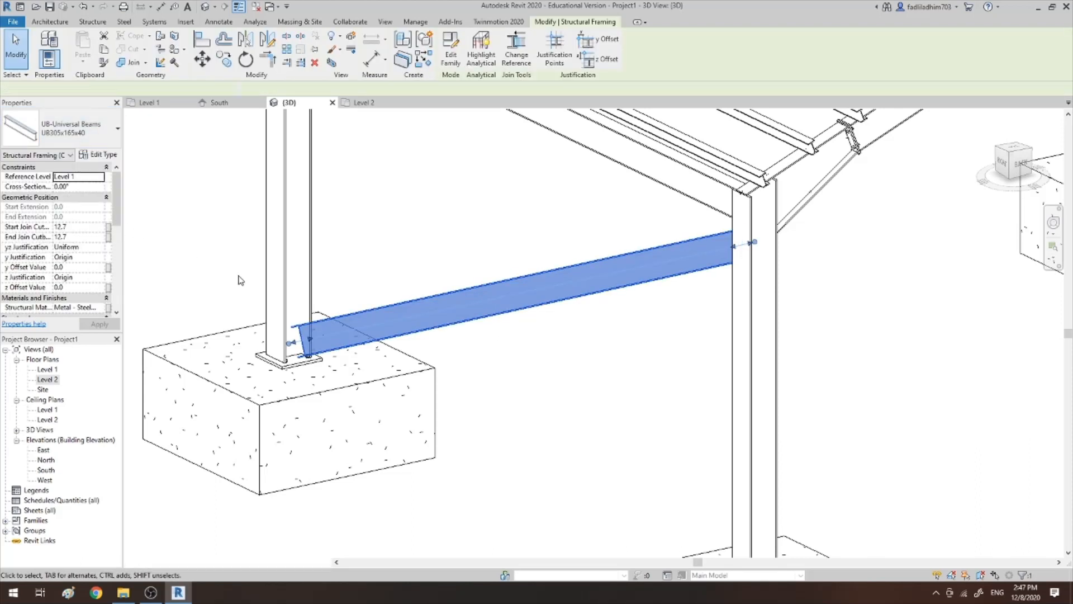
left_click(216, 230)
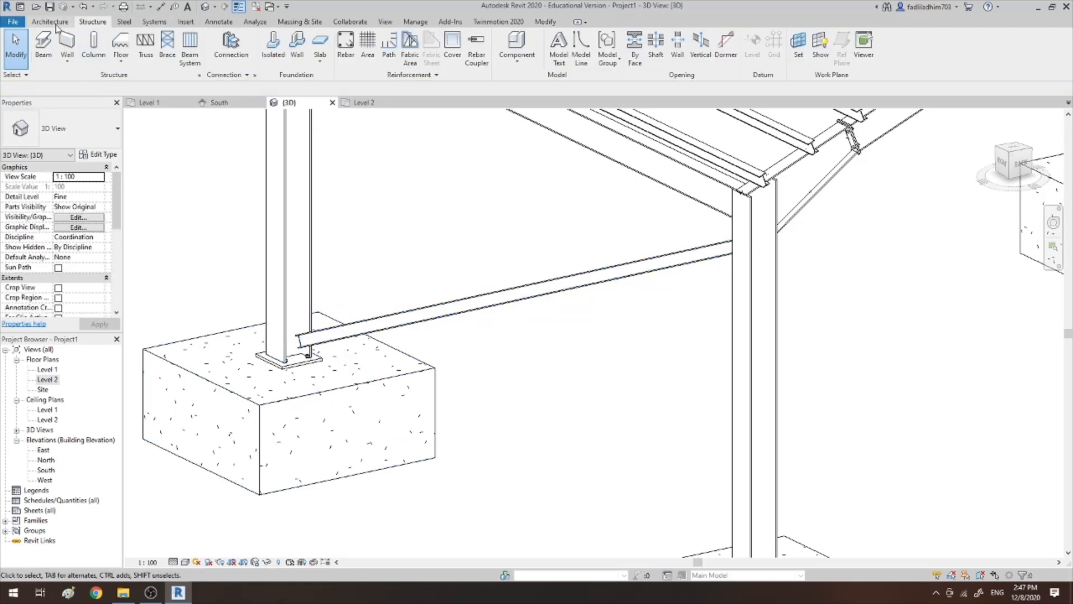
Place a "Bracing I splice angle single" connection between the lower end of the diagonal wall brace and the middle column
left_click(124, 21)
left_click(50, 48)
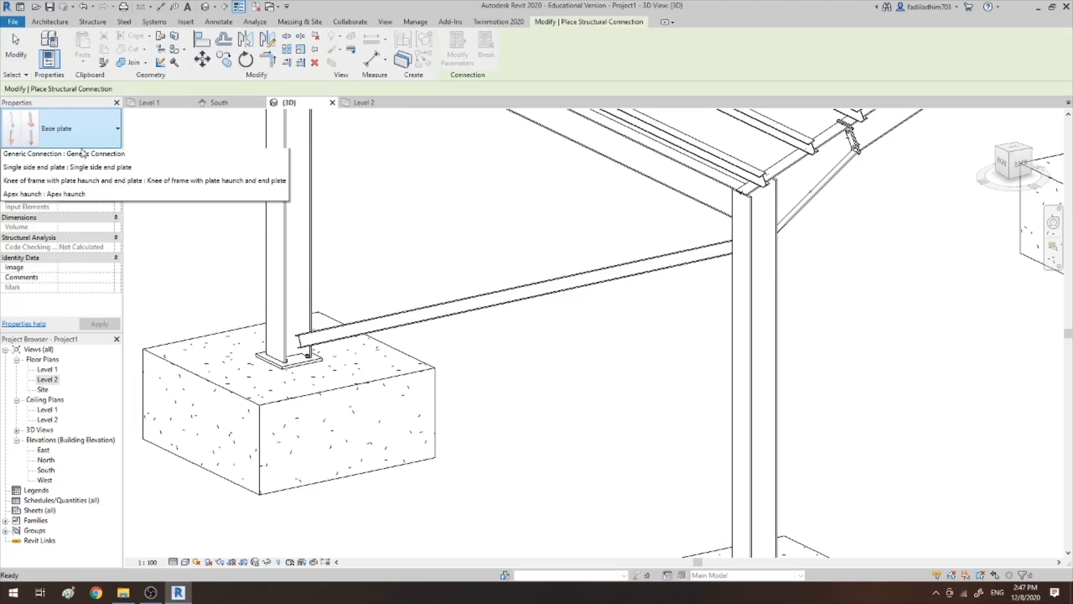
left_click(81, 137)
scroll(89, 234, "down", 4)
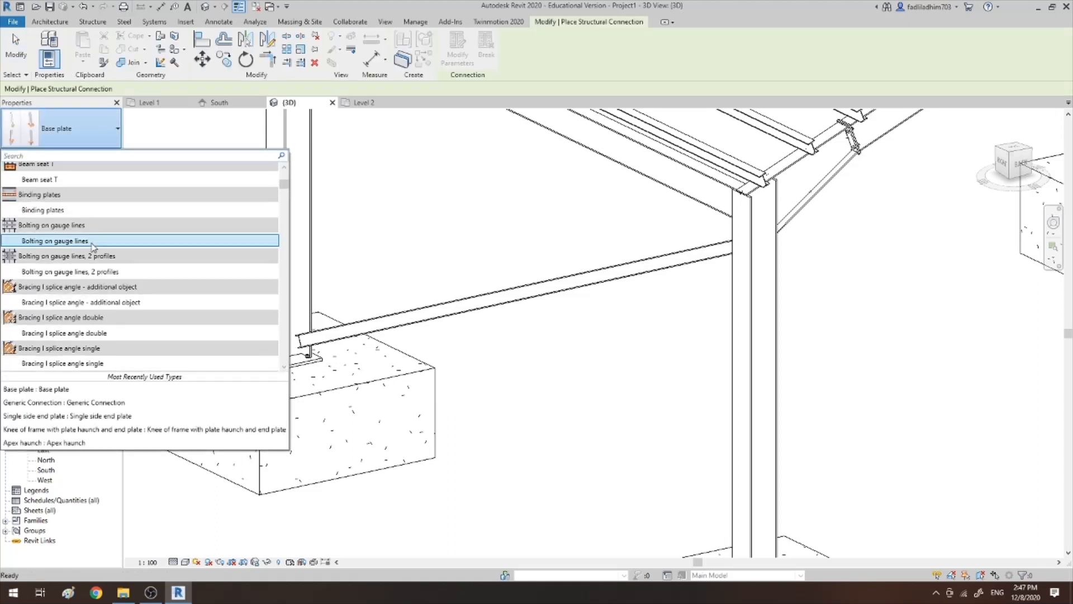
scroll(98, 328, "down", 2)
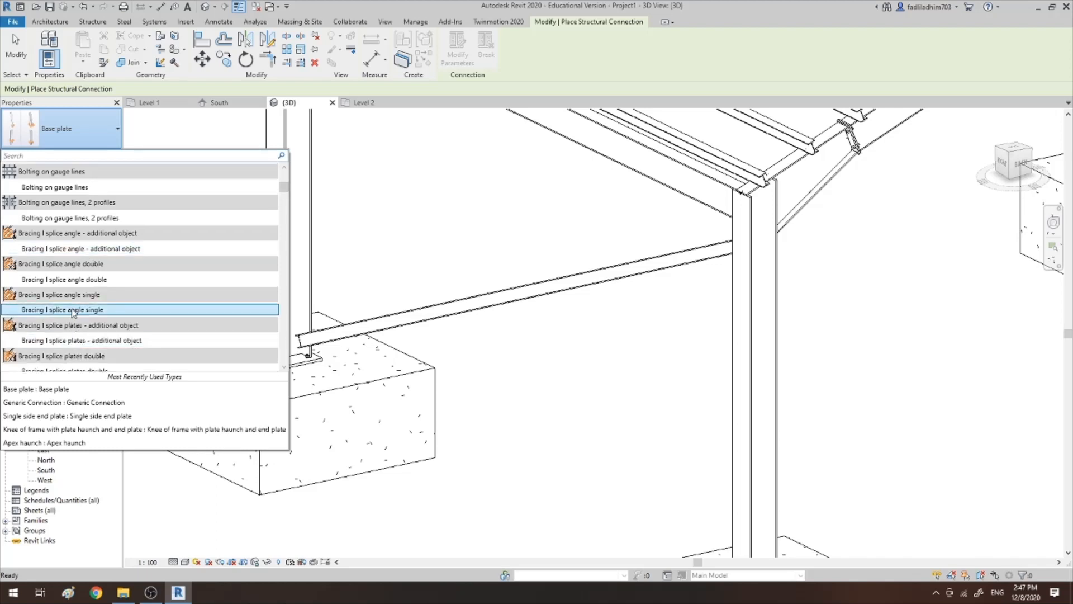
mouse_move(73, 312)
left_click(76, 314)
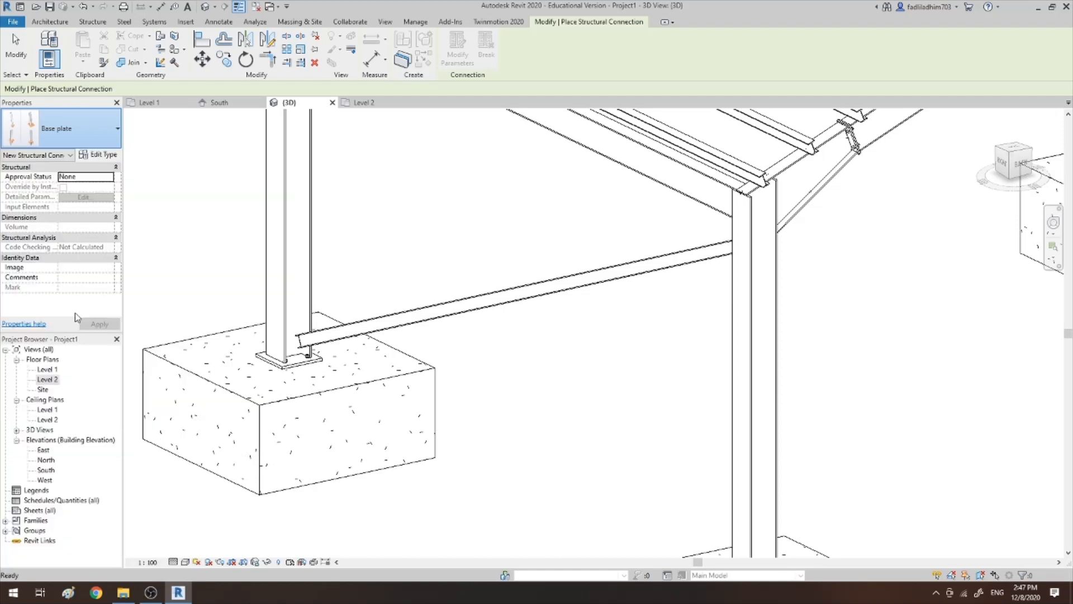
left_click(320, 348)
left_click(277, 330)
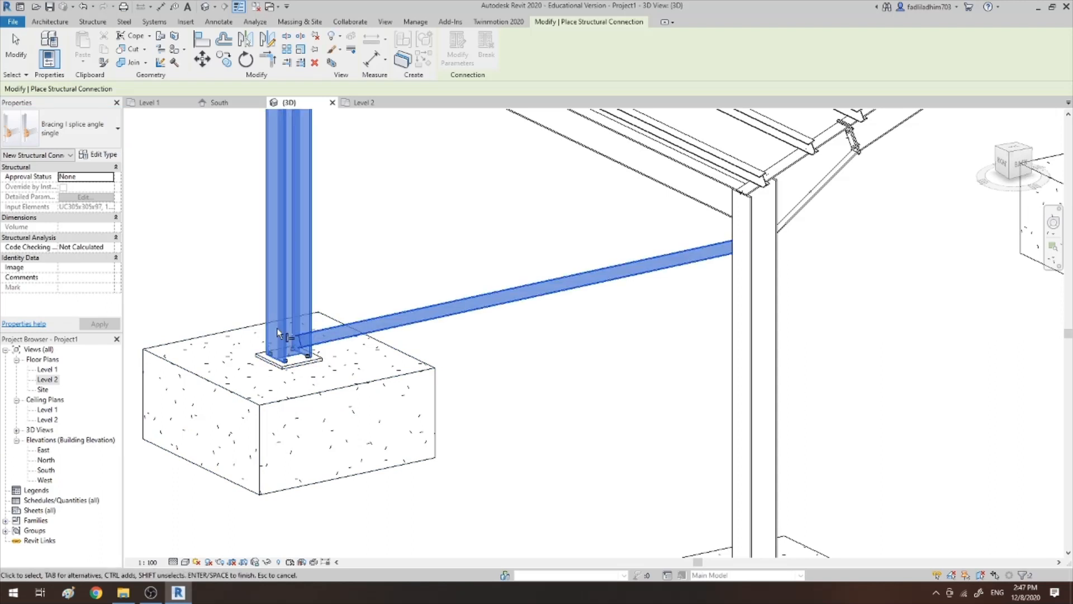
key("Return")
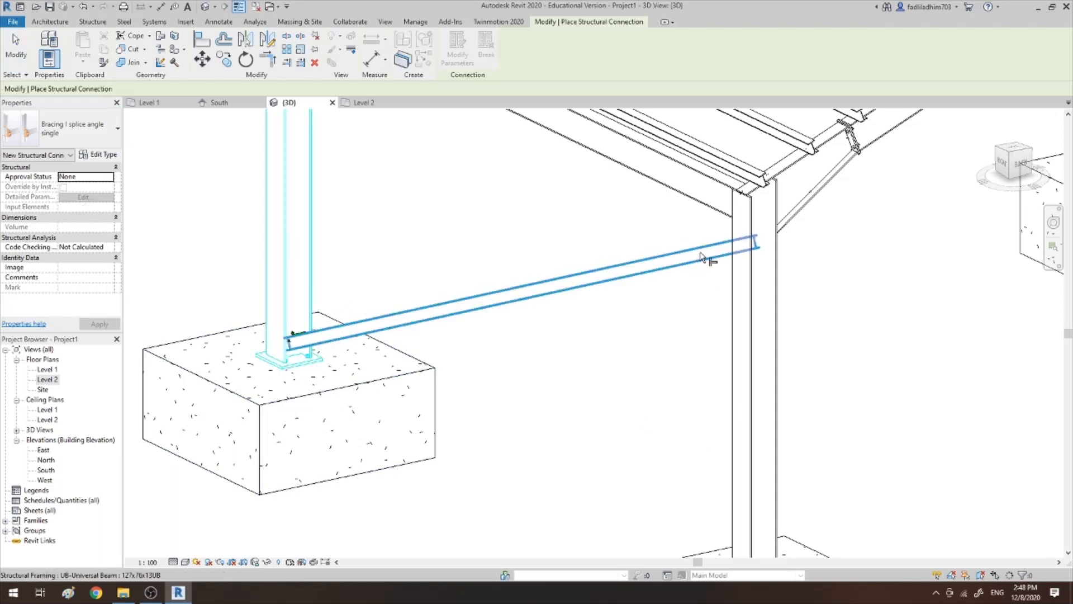
Try to add the same splice angle connection between the wall brace's upper end and the corner column
left_click(703, 263)
left_click(731, 284)
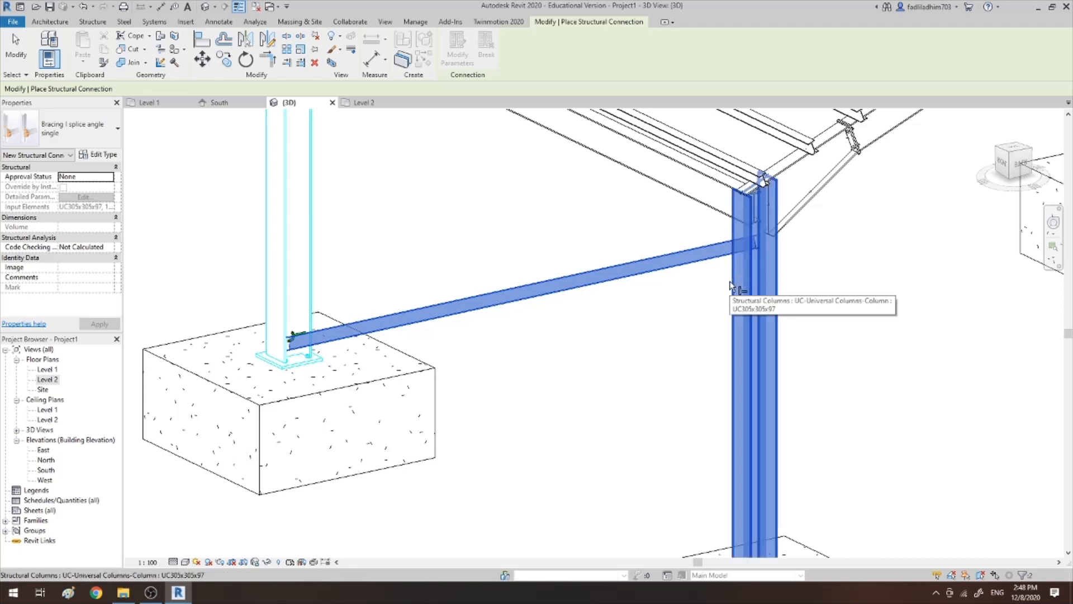
key("Return")
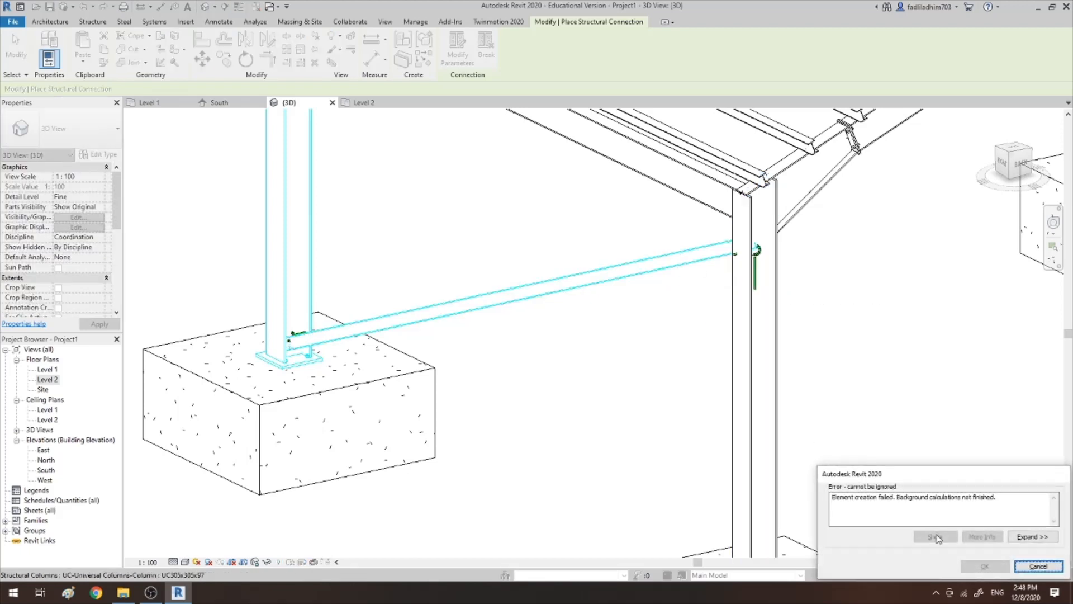
left_click(1039, 567)
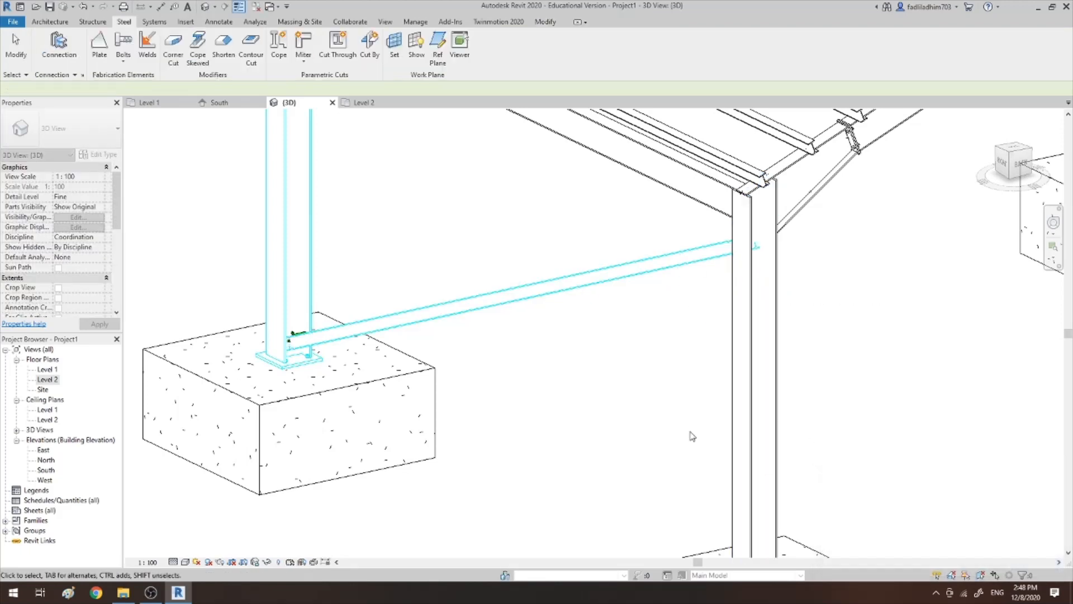
Connect the wall brace's upper end to the corner column with the Bracing I splice angle single connection
scroll(647, 353, "down", 1)
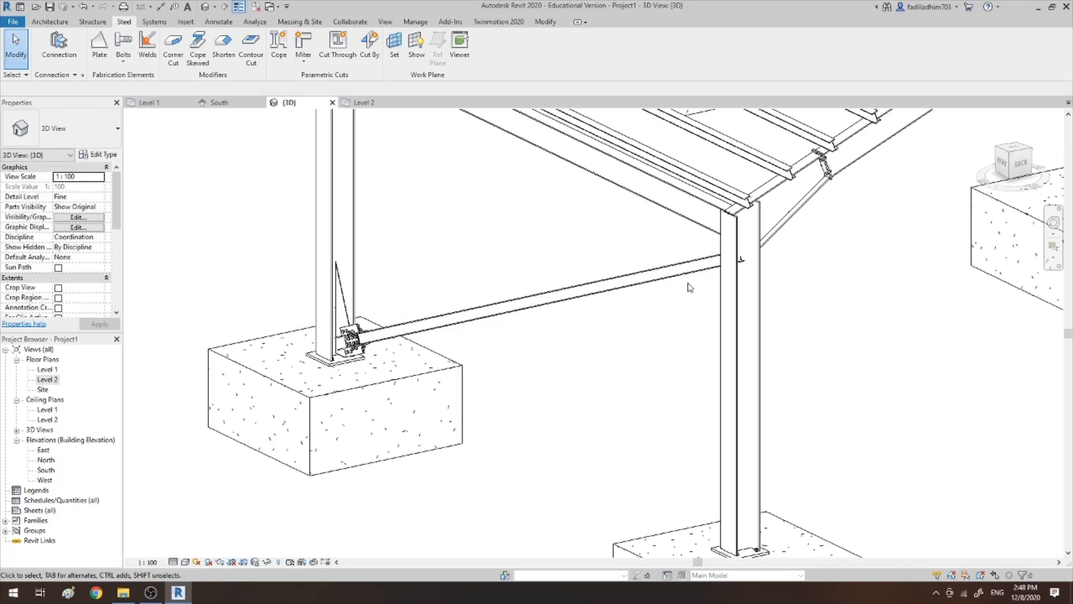
key("Return")
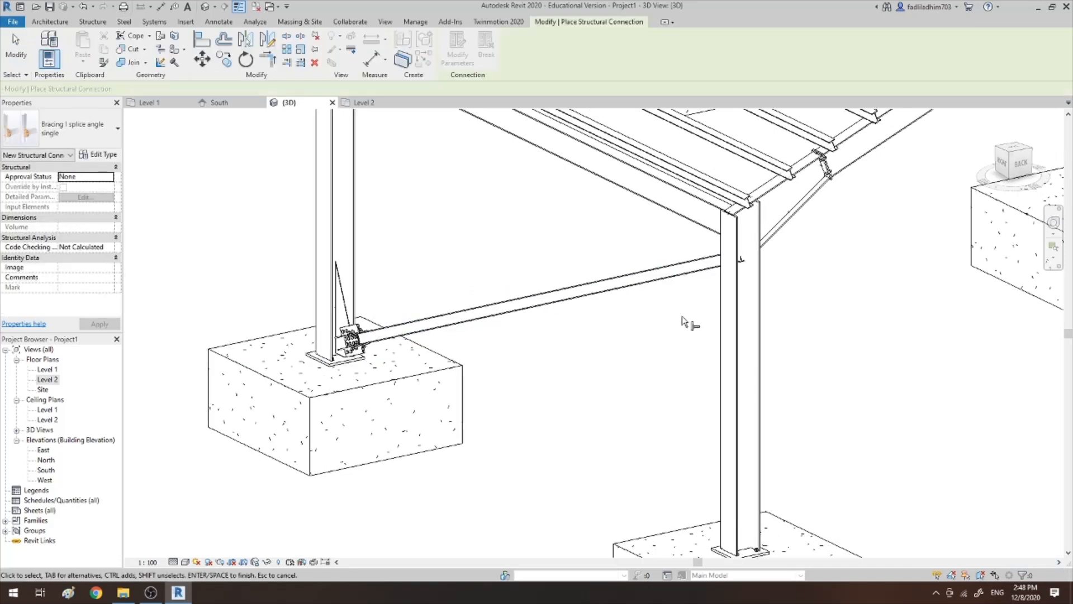
left_click(679, 277)
left_click(722, 302)
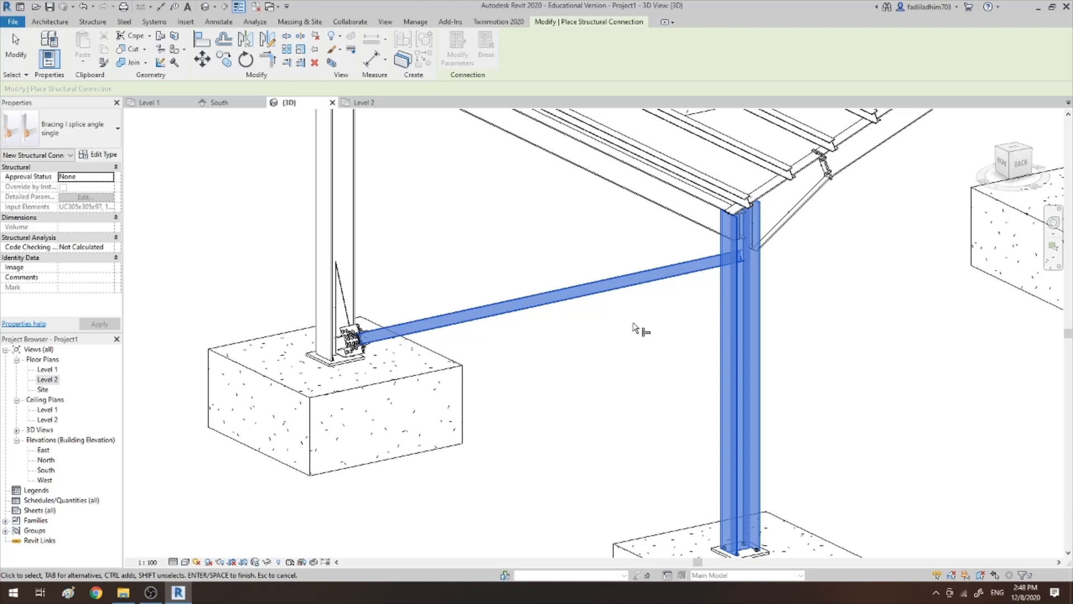
key("Return")
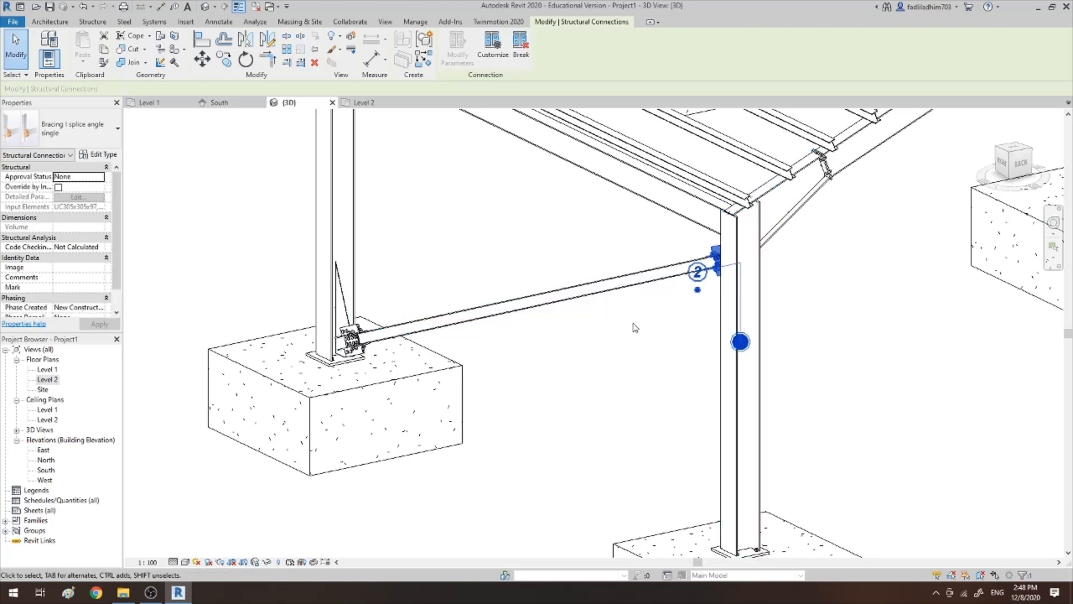
Start a UB305x165x40 roof brace with 3D Snapping enabled, beginning on the middle frame's rafter beside its apex haunch
scroll(536, 352, "down", 5)
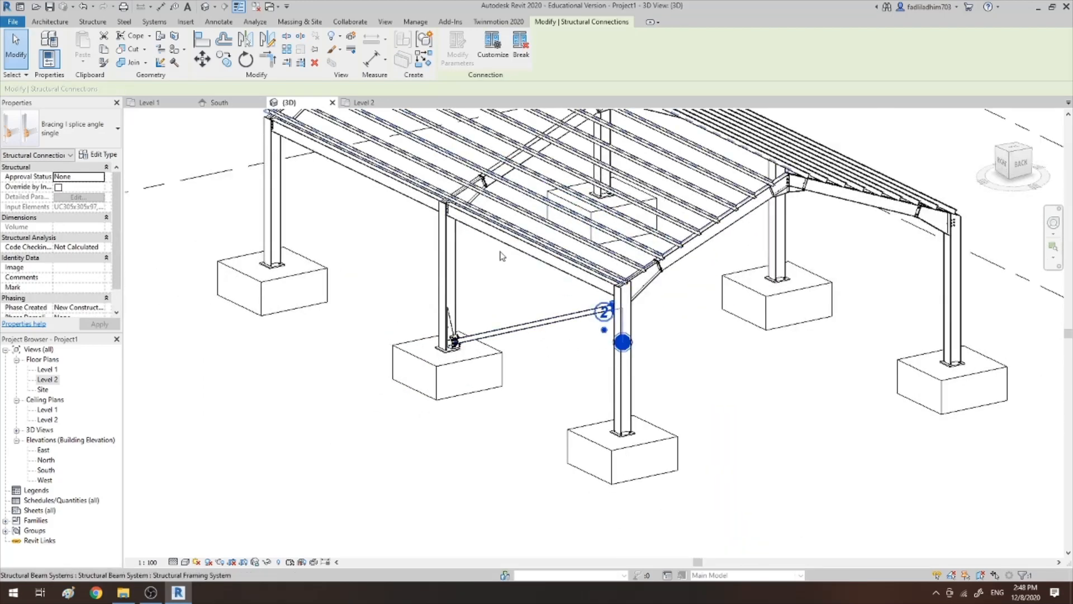
scroll(575, 148, "up", 1)
scroll(575, 148, "up", 2)
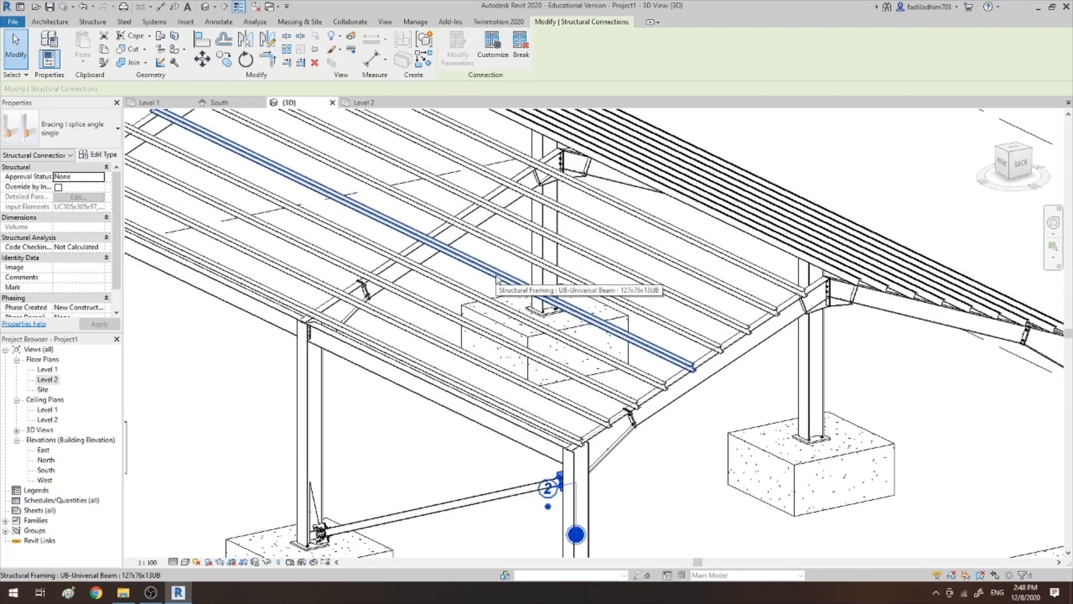
scroll(497, 277, "down", 5)
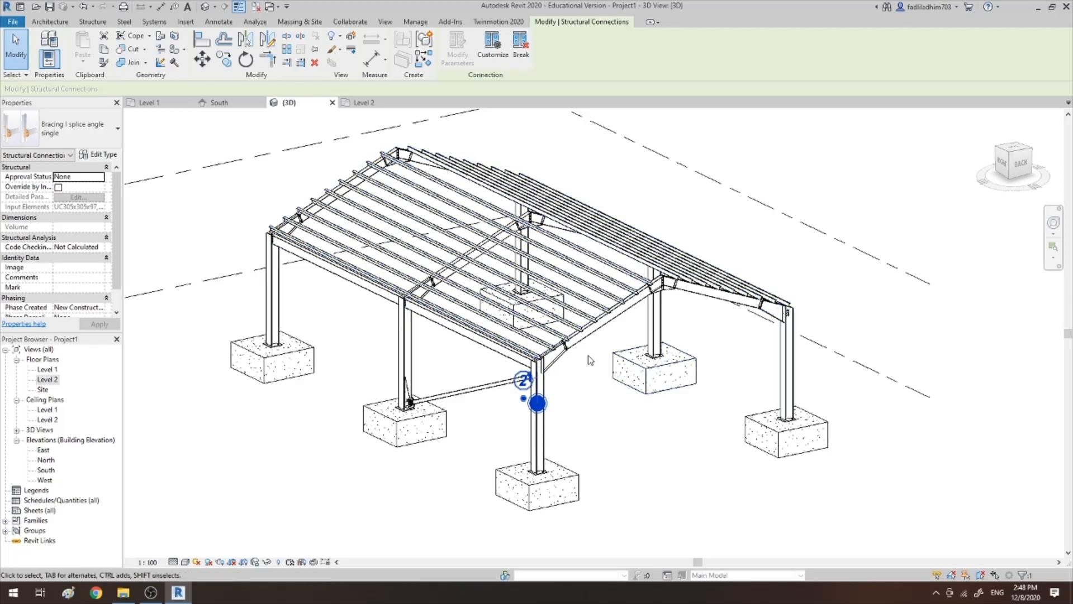
scroll(521, 236, "up", 3)
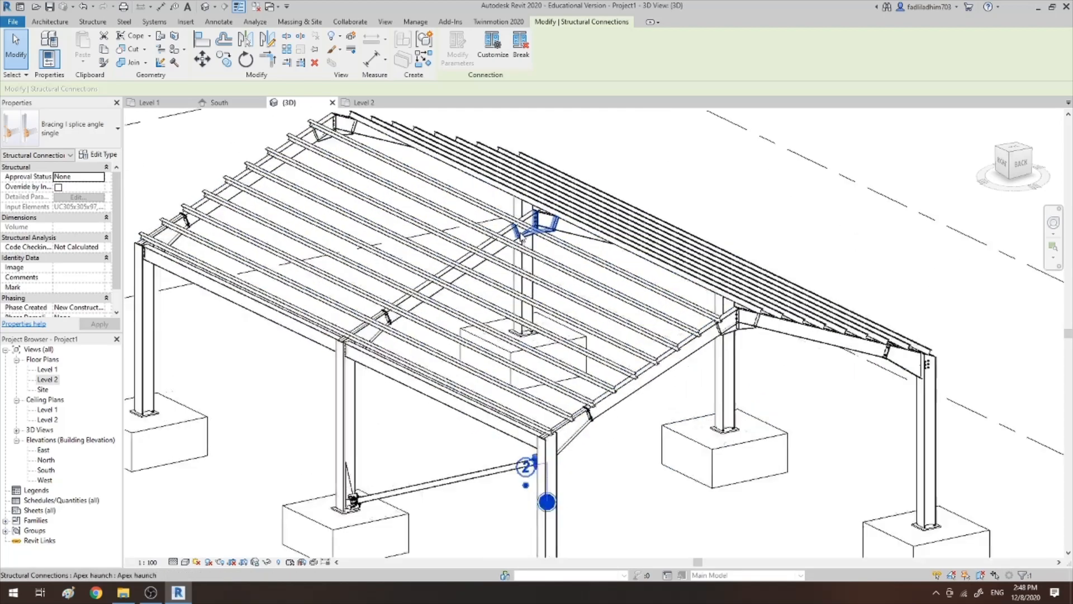
scroll(521, 236, "up", 3)
scroll(571, 224, "down", 2)
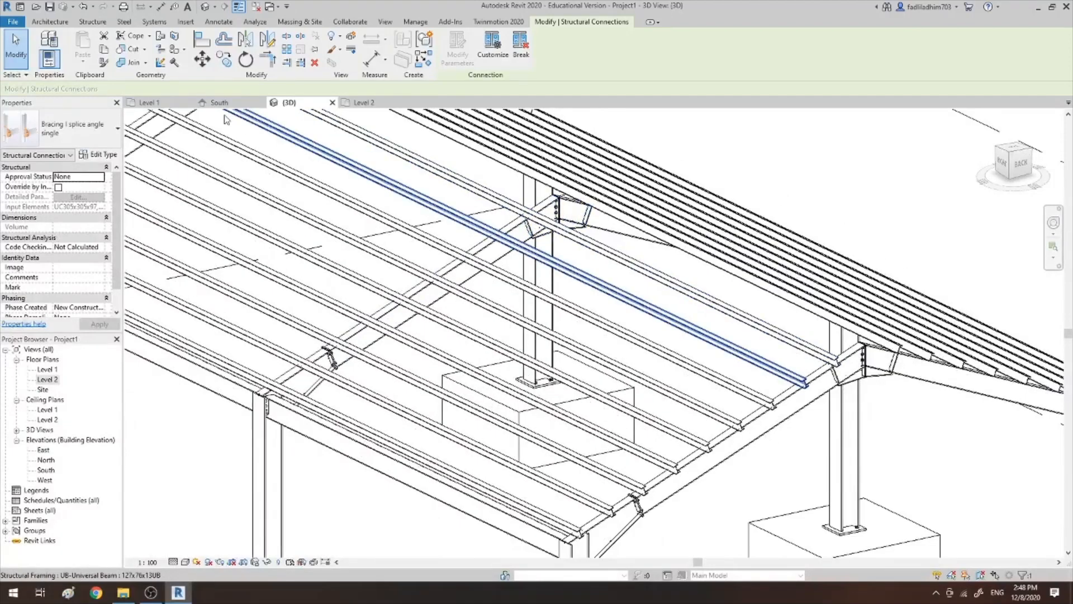
left_click(82, 22)
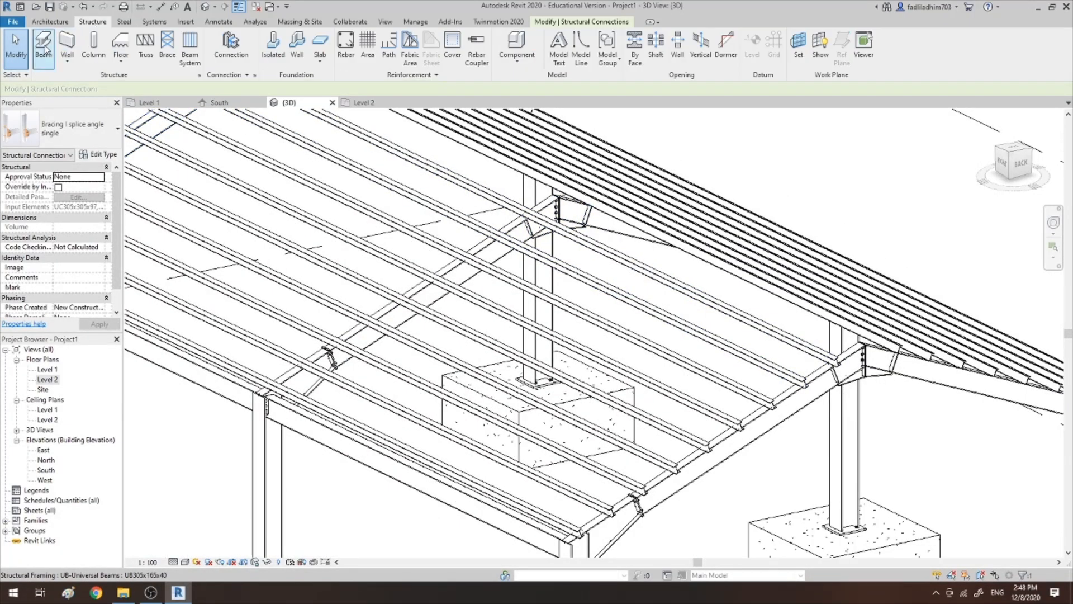
left_click(167, 45)
scroll(551, 273, "up", 3)
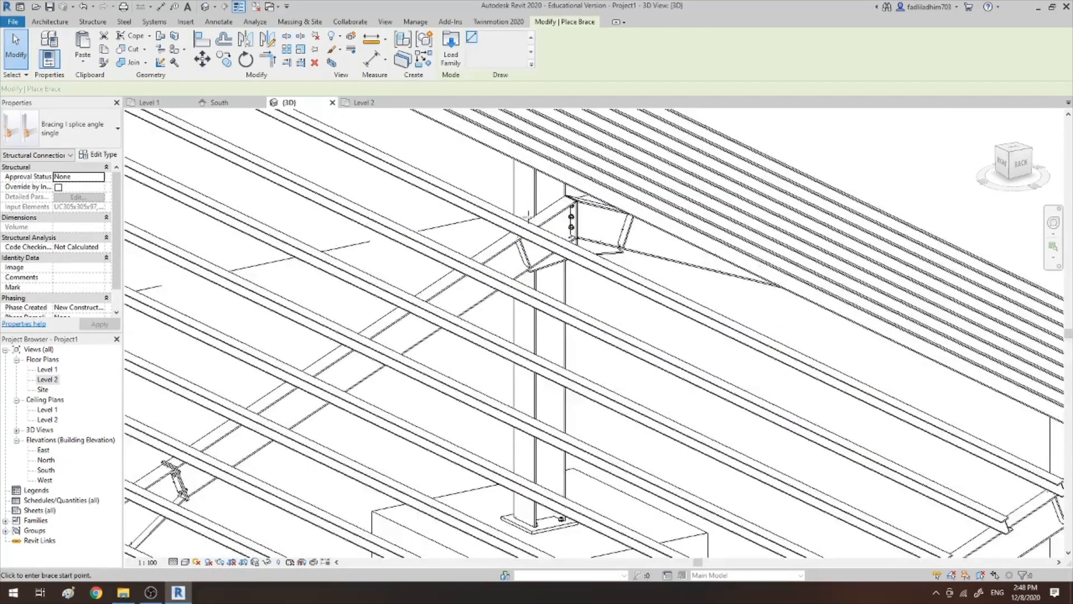
middle_click_drag(545, 269, 450, 141, "shift")
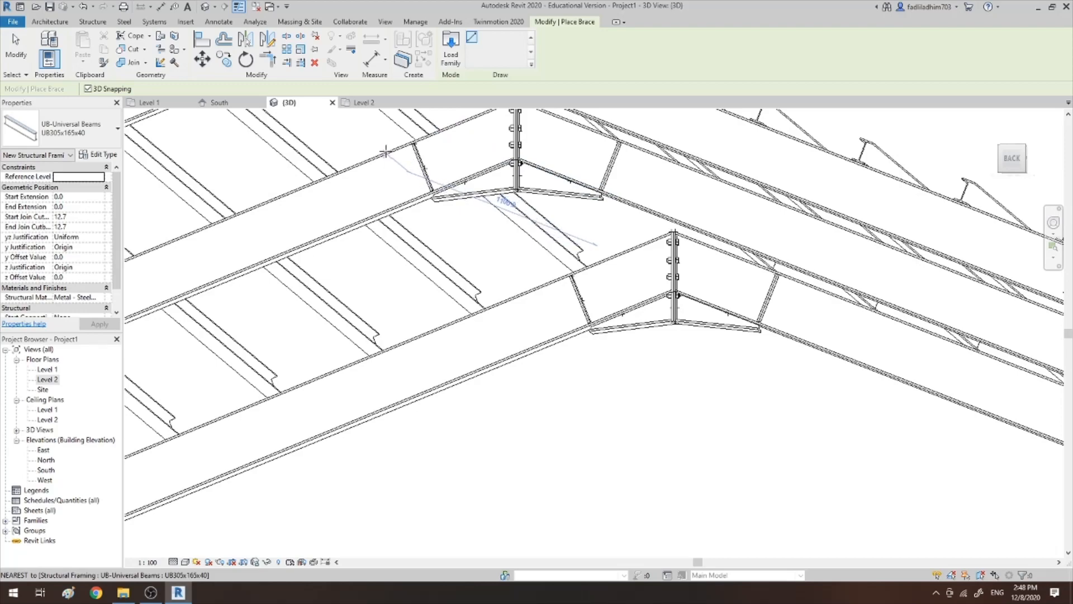
End the roof brace on the end frame's rafter, just before the eaves haunch plate above the braced corner column
scroll(387, 150, "down", 8)
middle_click_drag(358, 154, 92, 149, "shift")
middle_click_drag(405, 298, 362, 281, "shift")
scroll(425, 285, "up", 8)
scroll(436, 288, "down", 3)
scroll(803, 340, "up", 4)
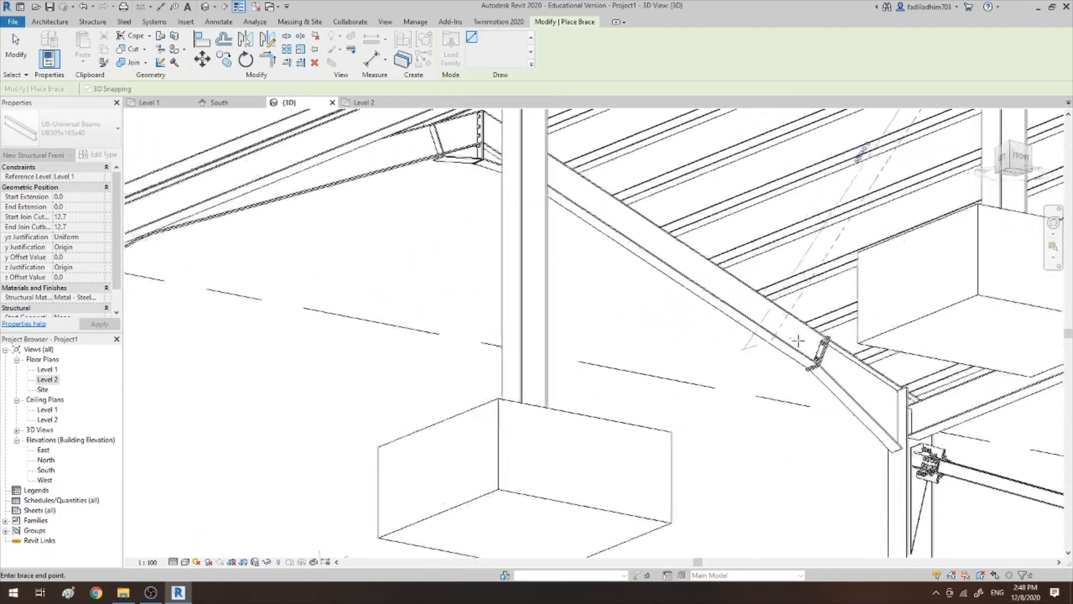
scroll(820, 334, "up", 1)
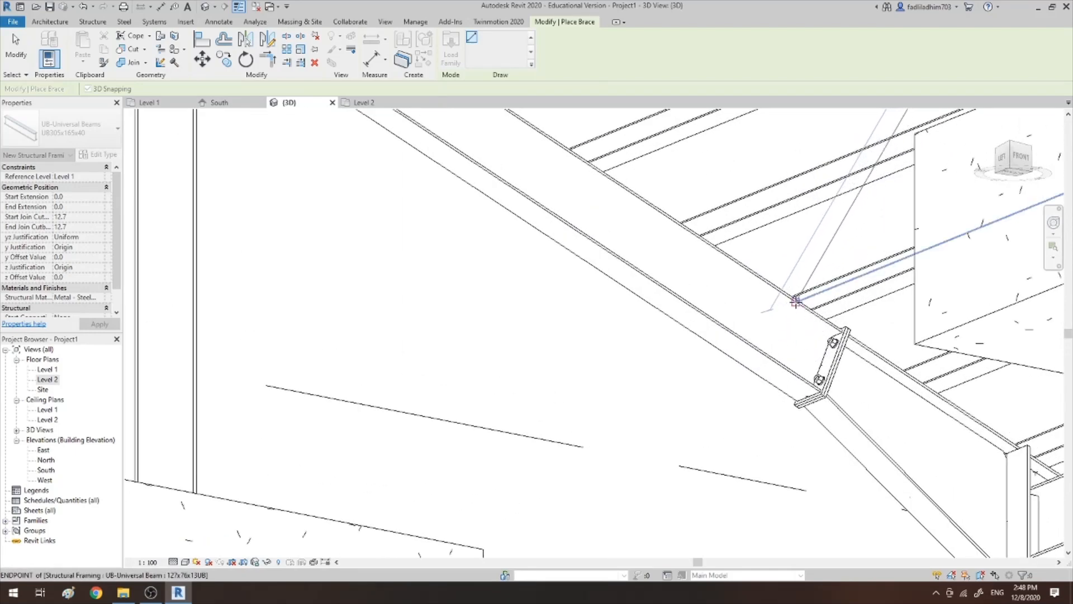
middle_click_drag(792, 307, 713, 331, "shift")
scroll(593, 305, "down", 5)
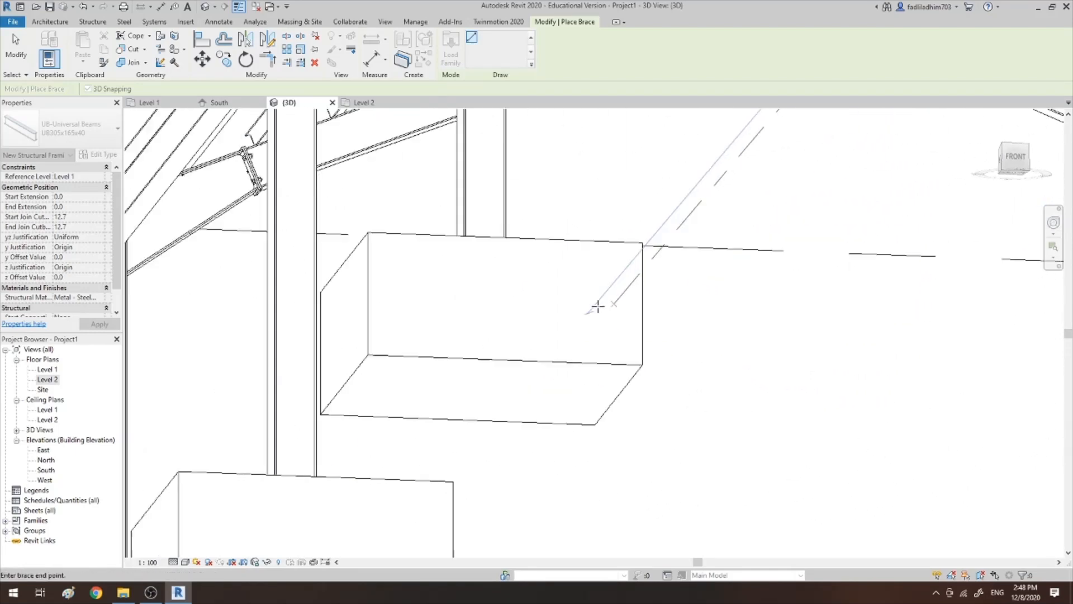
scroll(889, 250, "up", 6)
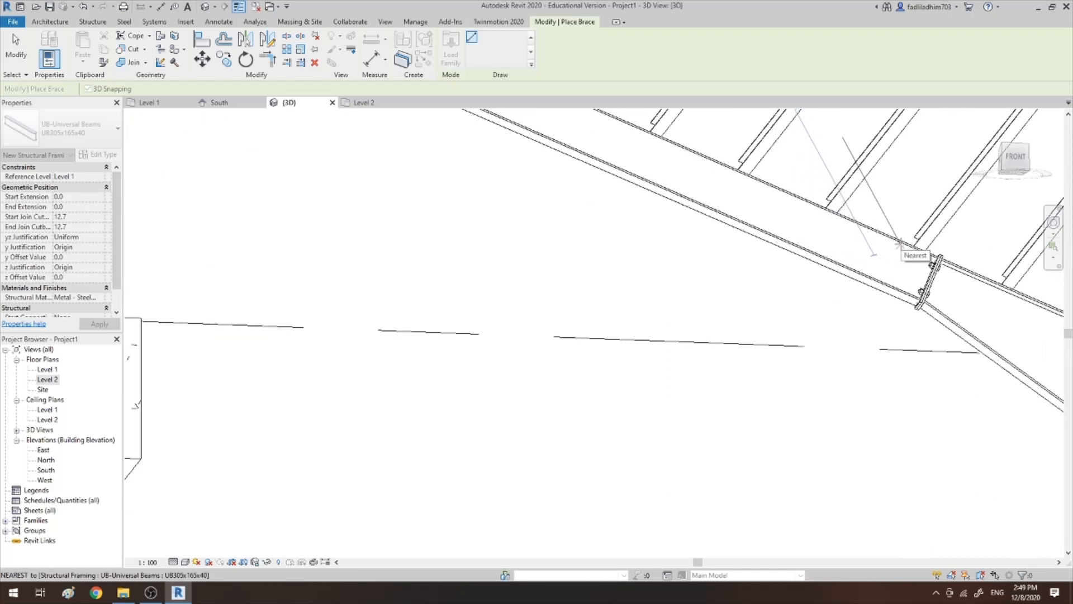
left_click(900, 244)
scroll(816, 278, "down", 4)
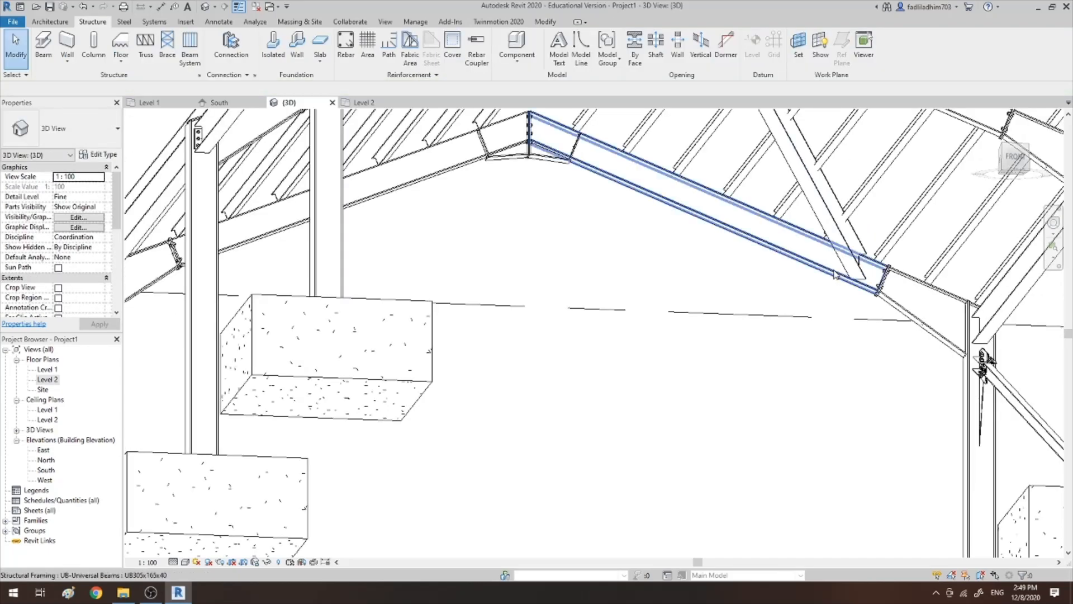
Change the new roof brace to the UB-Universal Beam 127x76x13UB type
left_click(827, 224)
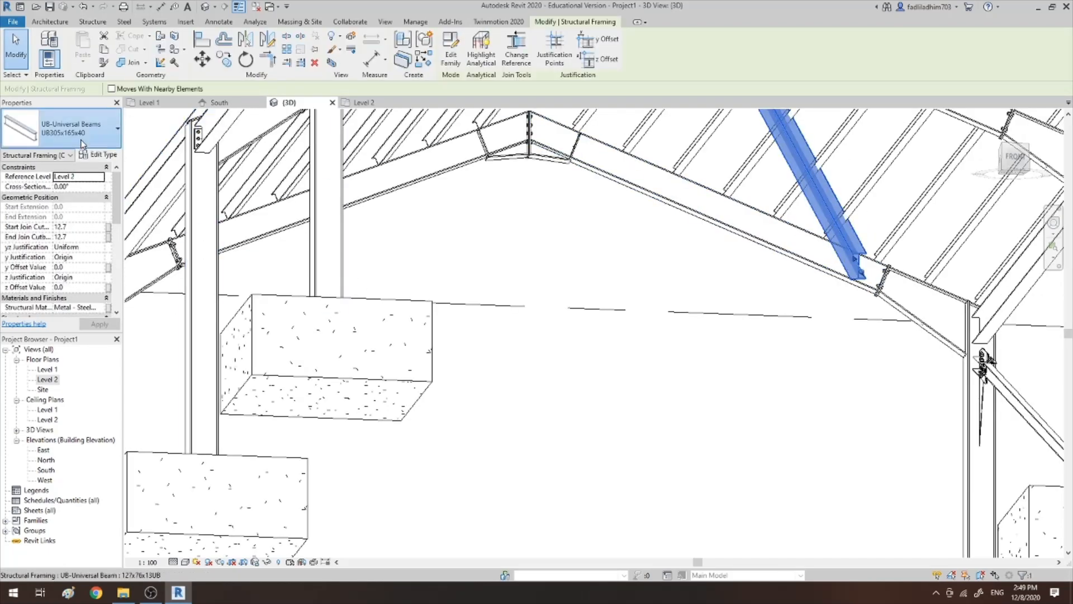
left_click(73, 131)
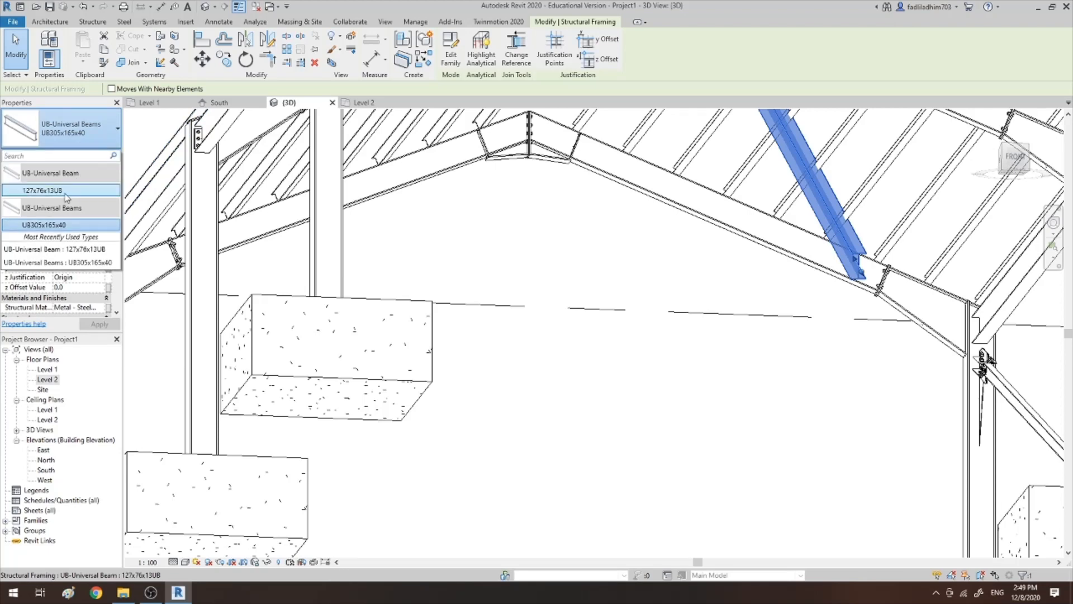
left_click(66, 191)
scroll(842, 365, "down", 2)
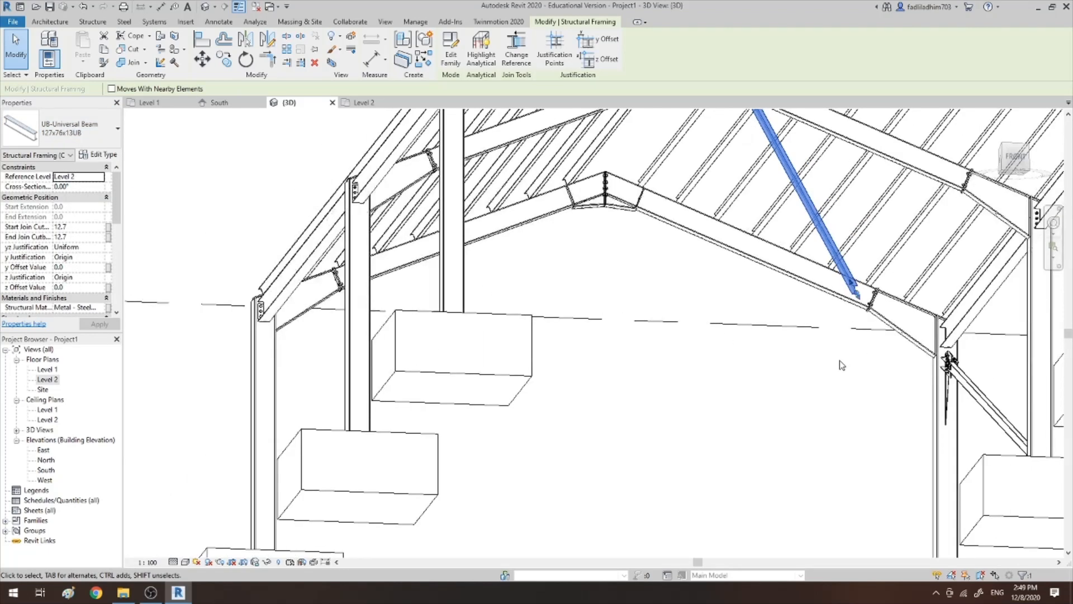
scroll(842, 365, "down", 3)
mouse_move(837, 366)
middle_mouse_down("shift")
mouse_move(787, 410)
mouse_move(841, 386)
middle_mouse_up("shift")
scroll(798, 280, "up", 5)
key("Escape")
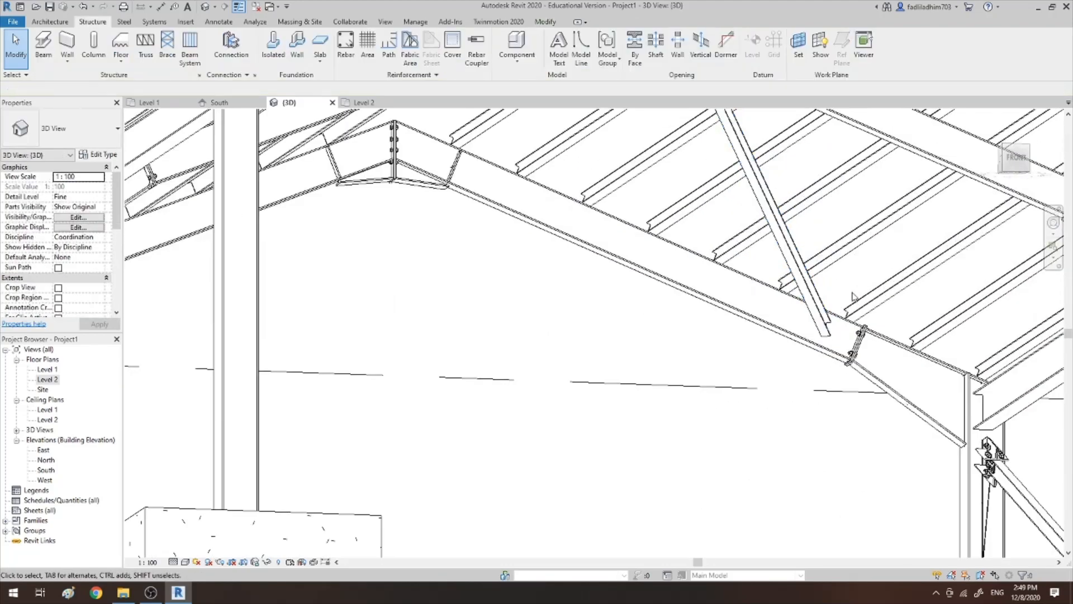
Place a Bracing I splice angle single connection between the roof brace's lower end and the end frame's rafter
scroll(853, 296, "up", 2)
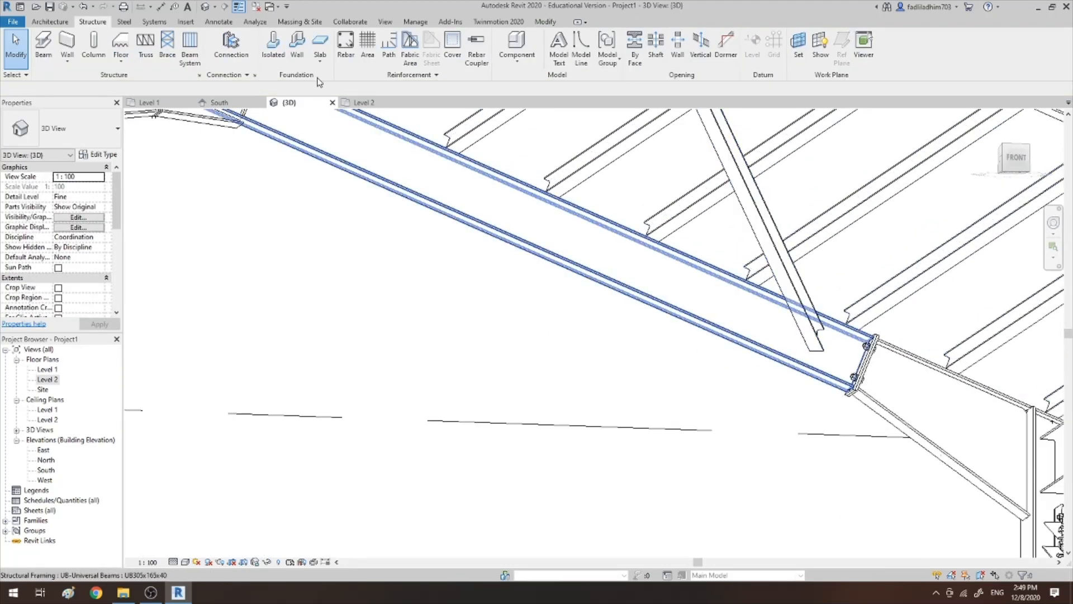
left_click(231, 44)
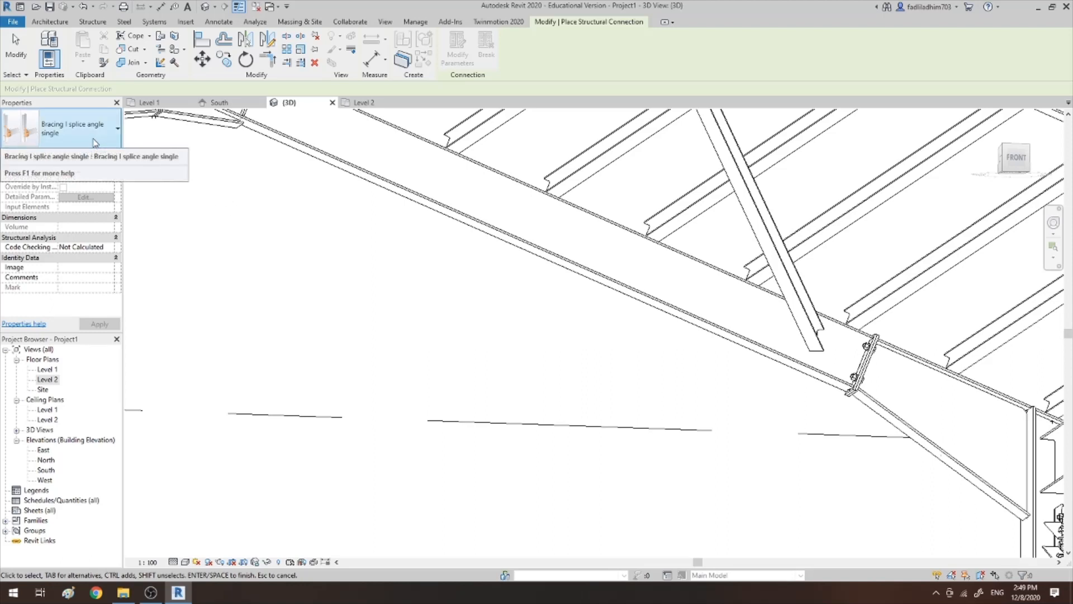
left_click(803, 324)
left_click(767, 352, "ctrl")
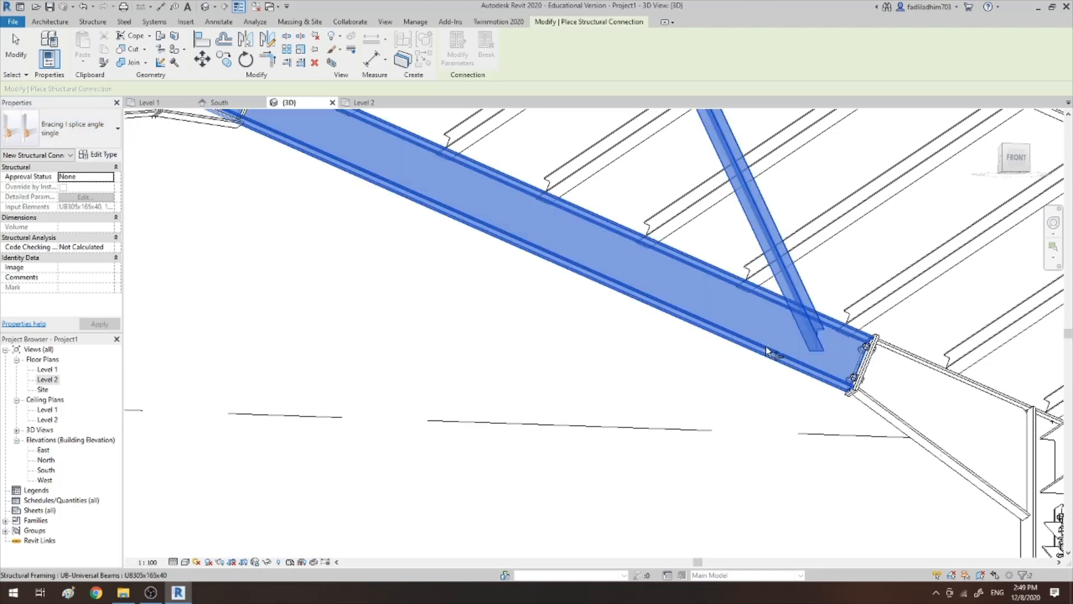
key("Return")
scroll(766, 351, "down", 8)
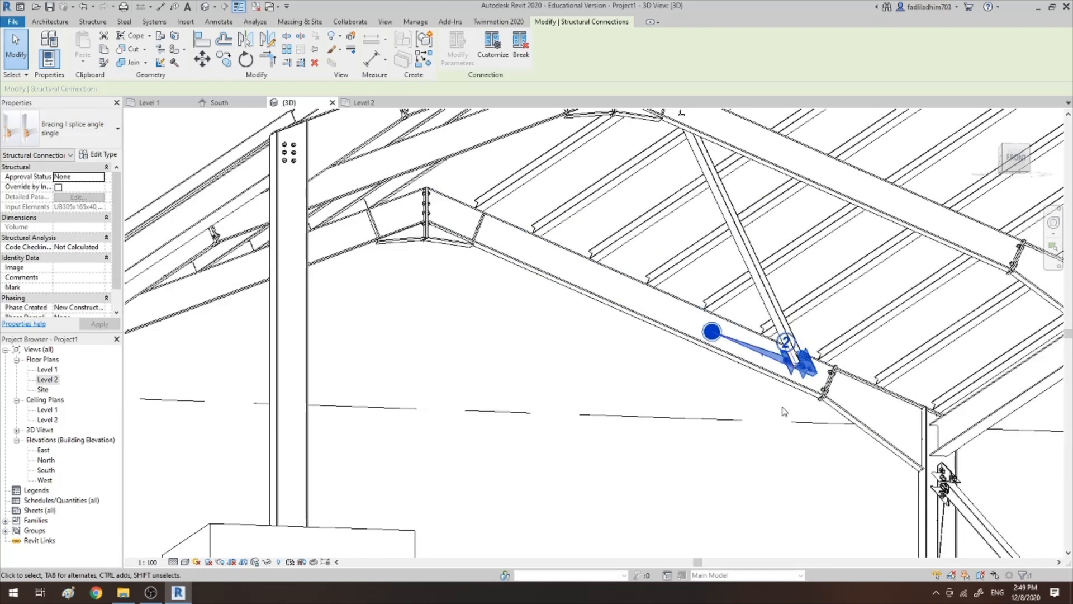
middle_click_drag(700, 389, 916, 369, "shift")
key("Escape")
scroll(895, 358, "up", 5)
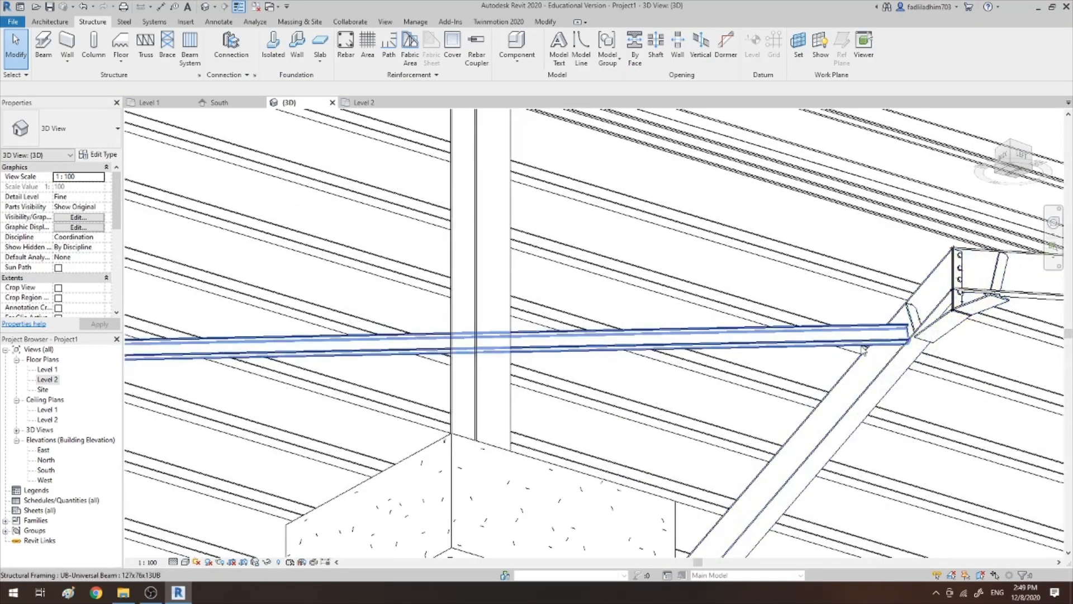
Place a Bracing I splice angle single connection between the roof brace's upper end and the middle frame's rafter
key("Return")
left_click(863, 341)
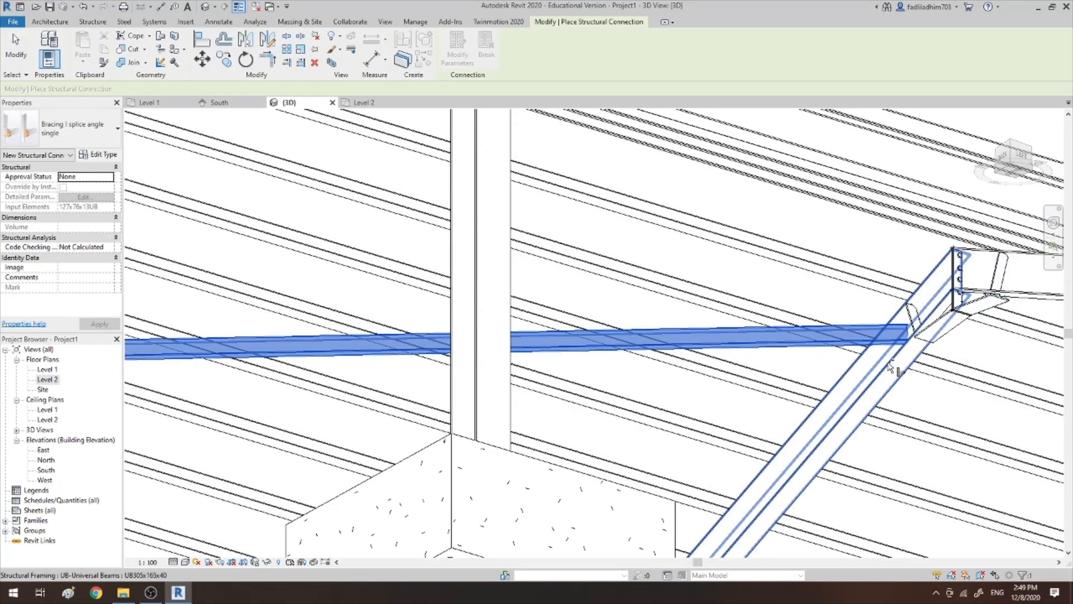
left_click(887, 361)
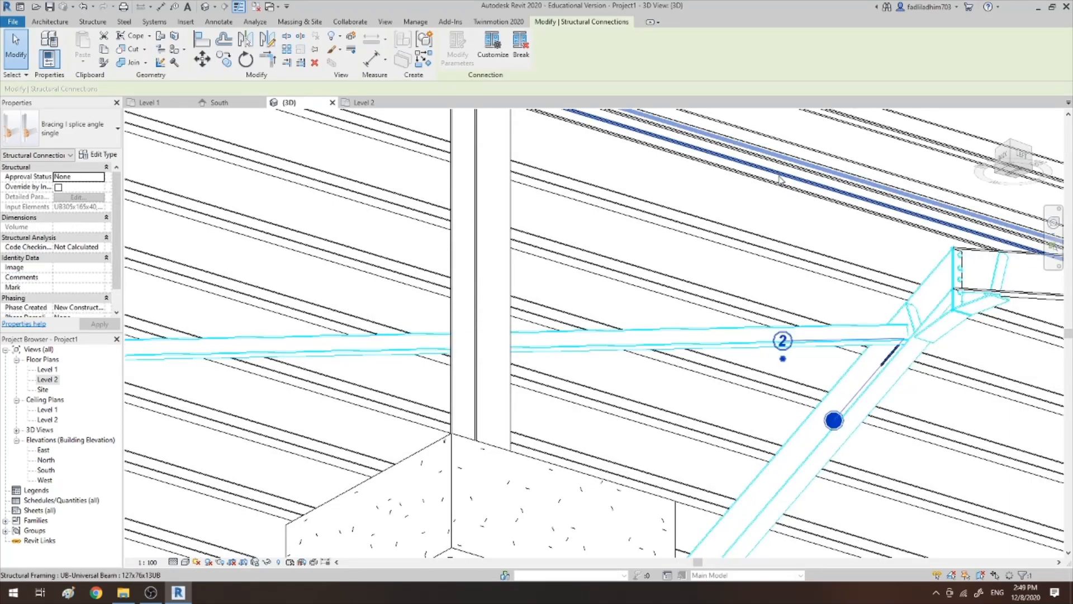
scroll(805, 265, "down", 5)
key("Escape")
scroll(800, 260, "down", 2)
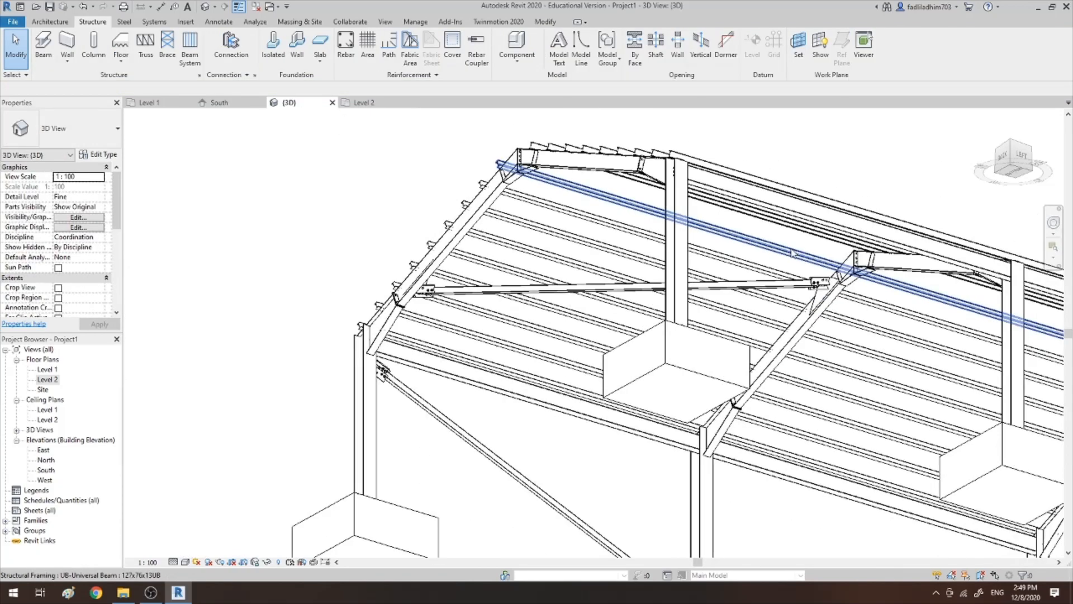
Mirror a copy of the wall brace, the roof brace and their four end connections about grid line 2 in the Level 1 plan
scroll(791, 258, "up", 4)
middle_click_drag(791, 258, 791, 235, "shift")
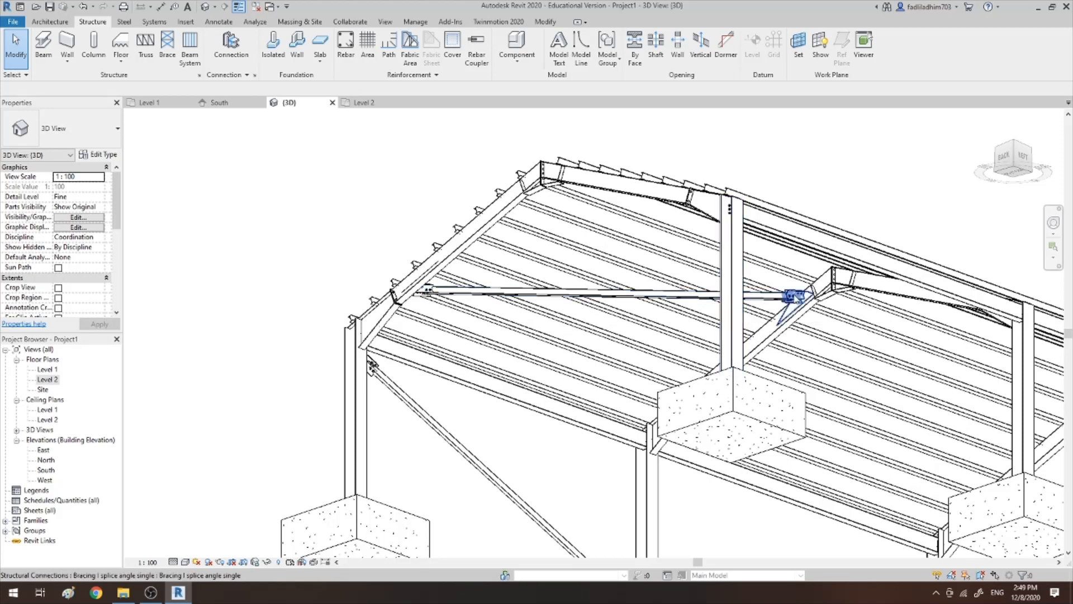
scroll(430, 296, "down", 5)
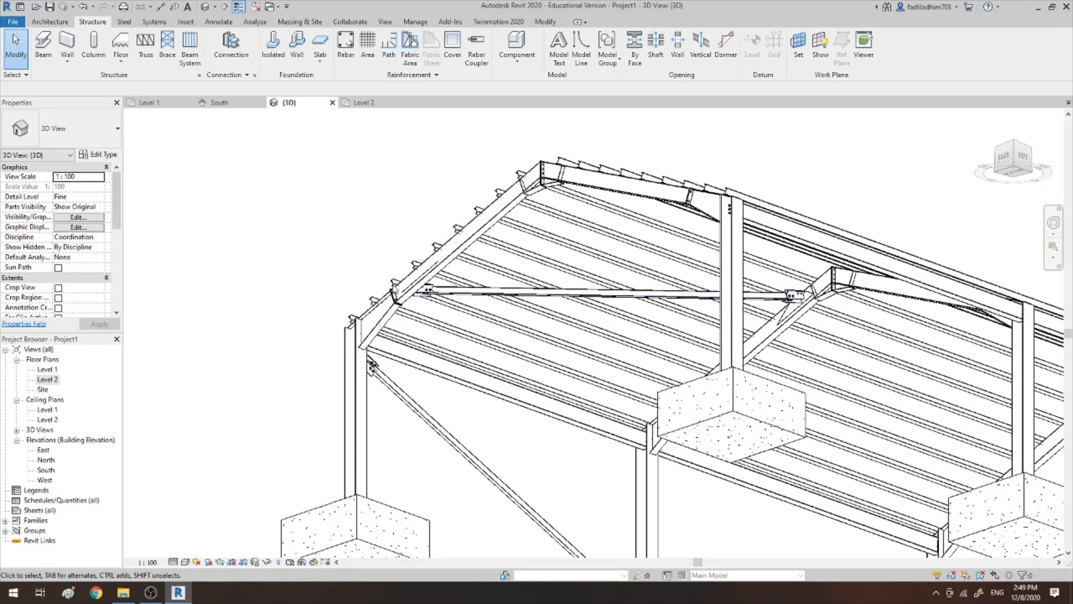
scroll(539, 461, "up", 2)
scroll(542, 463, "up", 1)
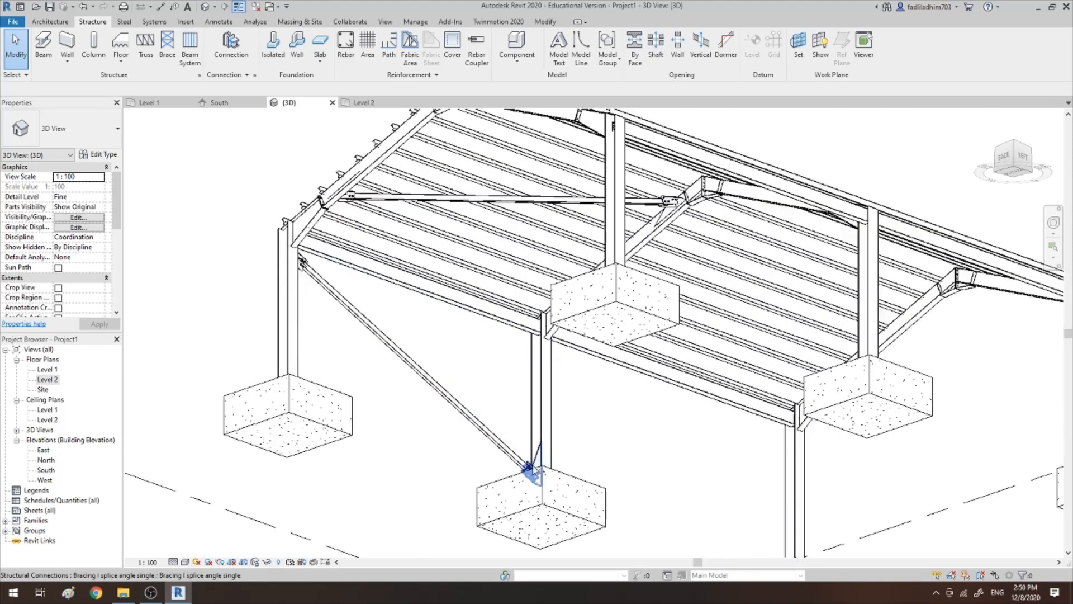
left_click(534, 467)
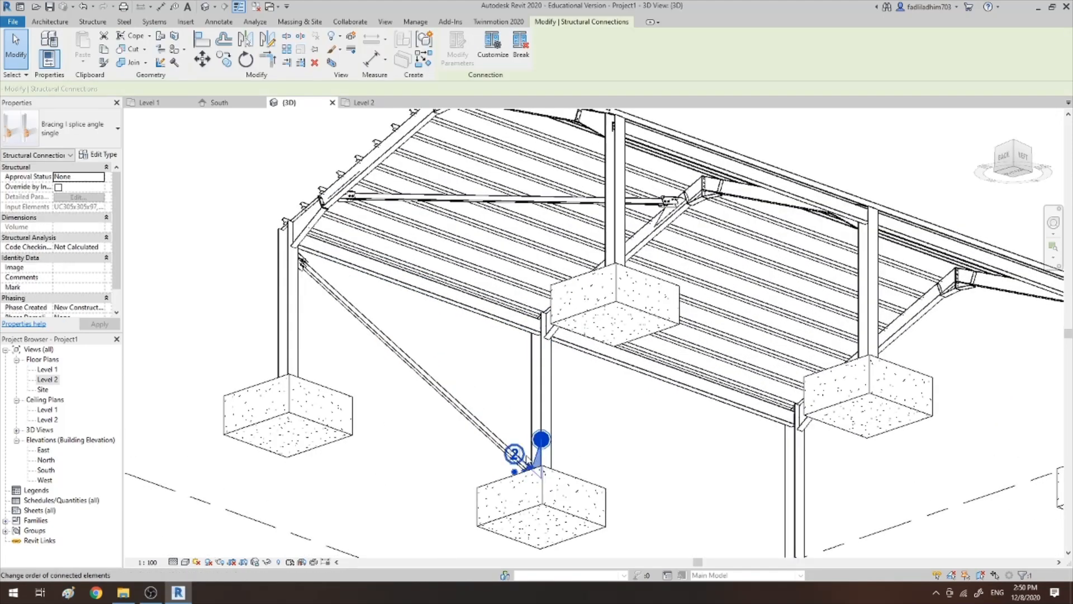
left_click(505, 448, "ctrl")
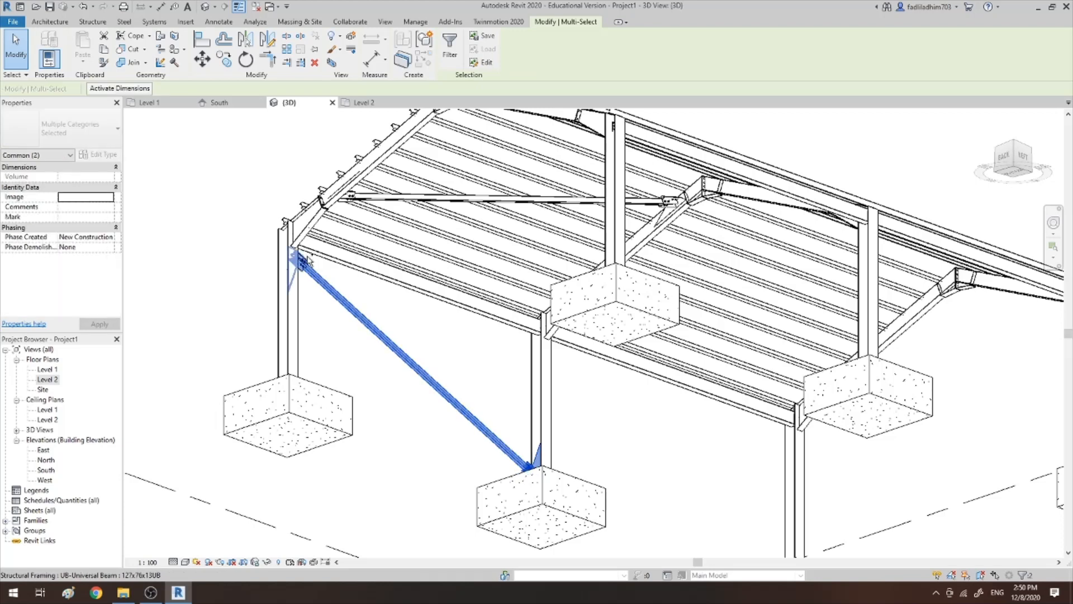
left_click(303, 261, "ctrl")
left_click(350, 197, "ctrl")
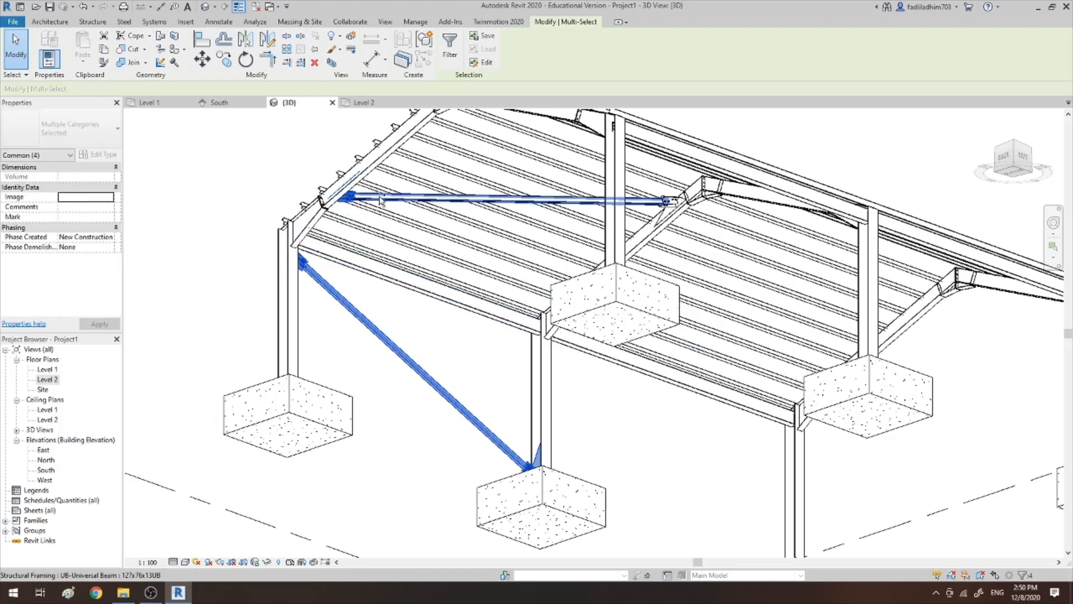
left_click(671, 201, "ctrl")
left_click(494, 238, "ctrl")
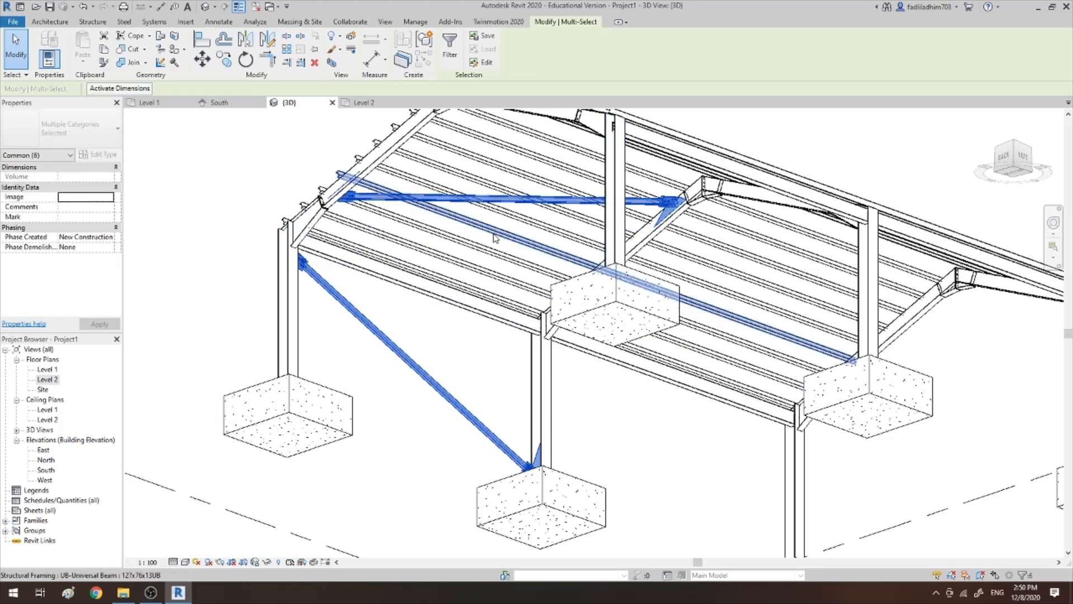
left_click(162, 105)
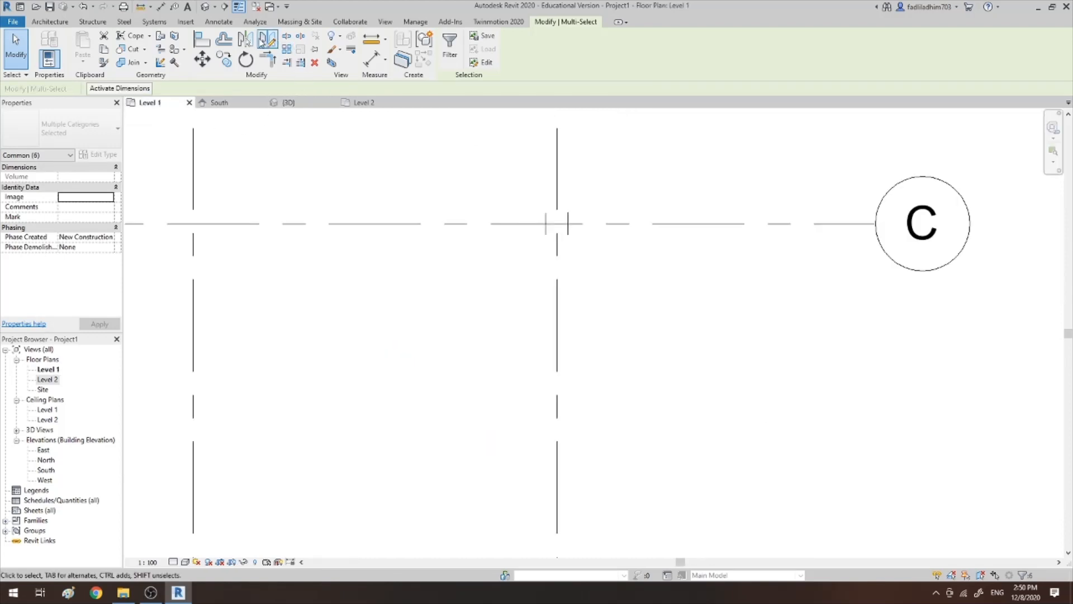
left_click(245, 39)
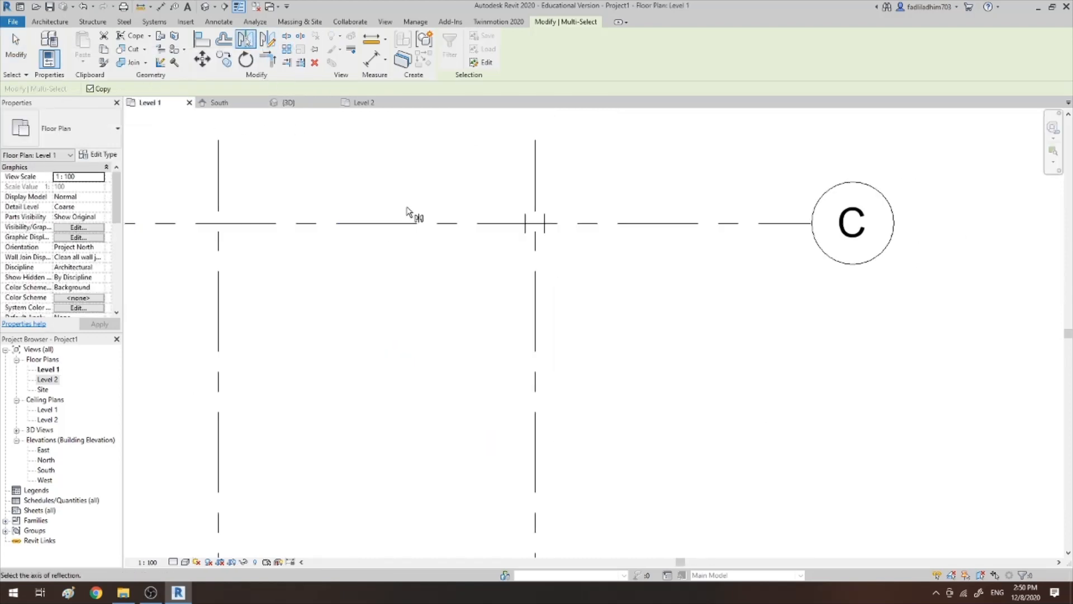
scroll(425, 207, "down", 4)
scroll(425, 208, "down", 2)
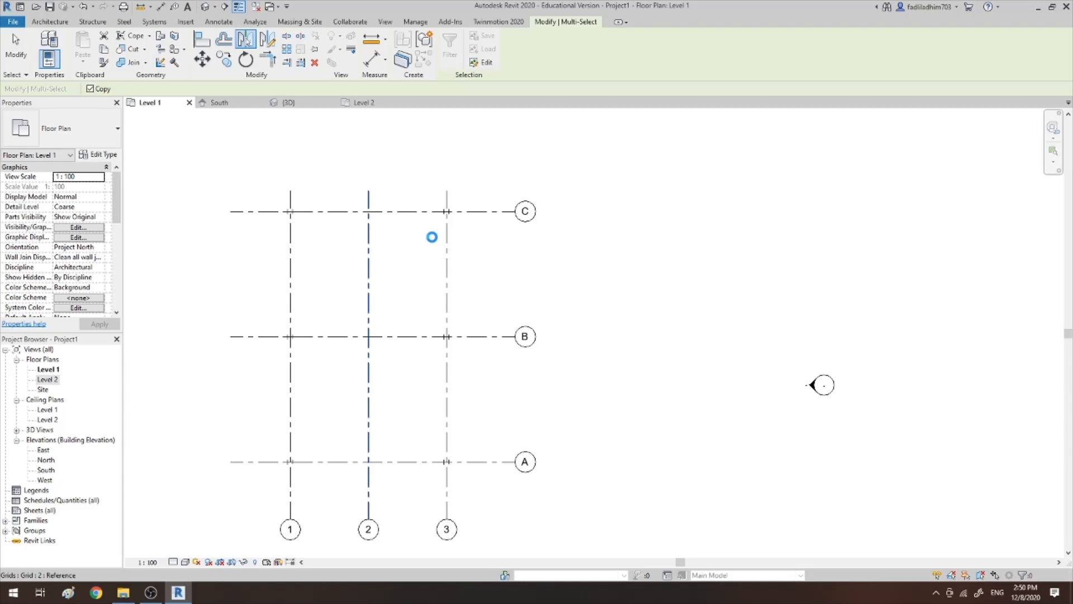
left_click(432, 237)
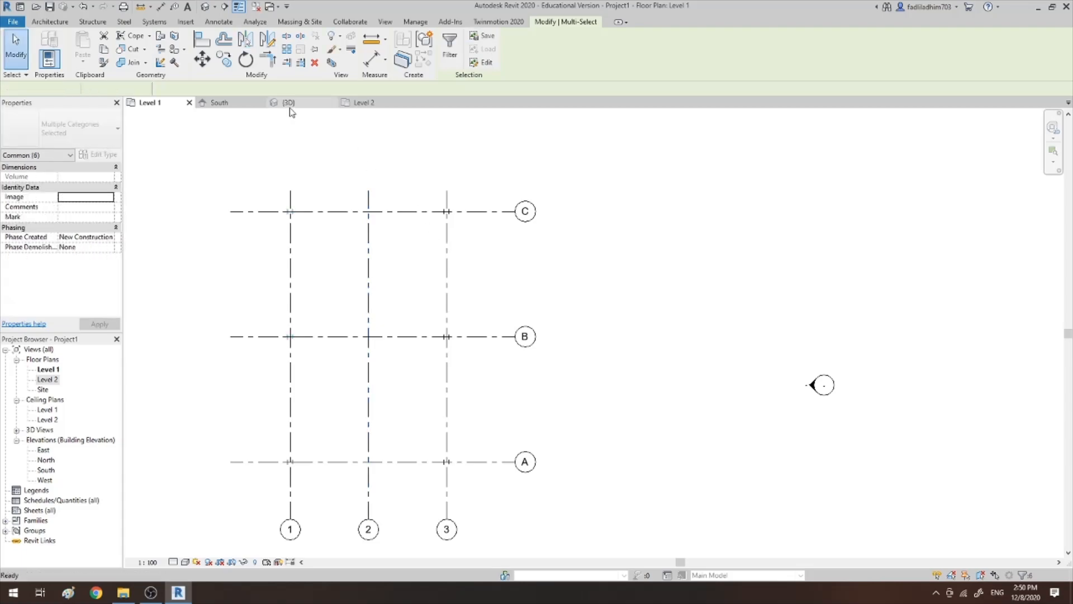
Return to the 3D view, clear the selection and set the visual style to Consistent Colors
left_click(288, 104)
middle_click_drag(559, 358, 597, 402, "shift")
scroll(469, 327, "down", 2)
left_click(460, 386)
middle_click_drag(496, 434, 523, 479, "shift")
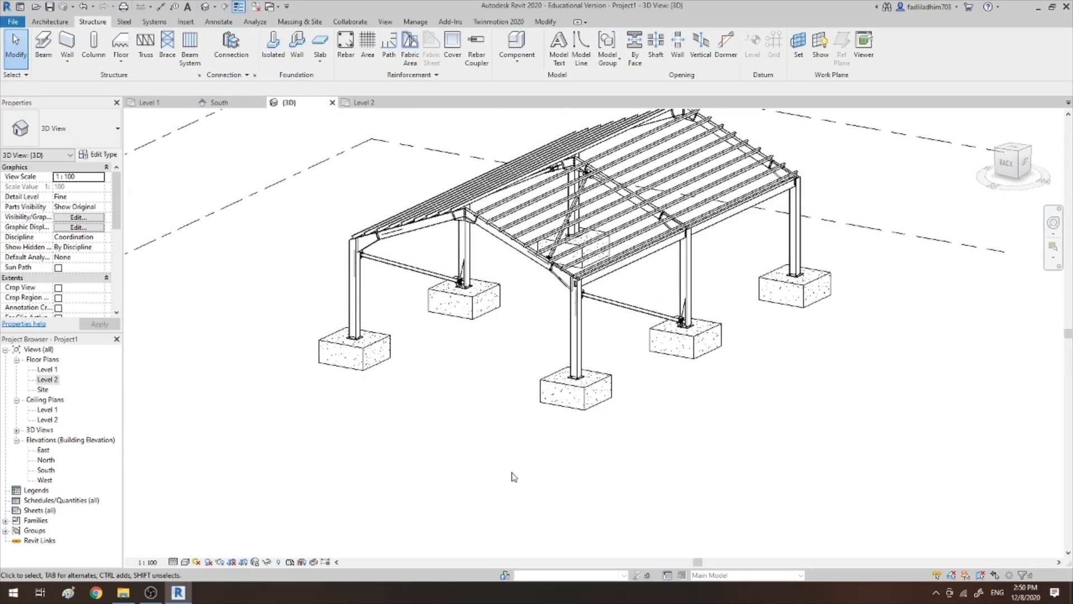
scroll(478, 448, "down", 2)
scroll(480, 264, "up", 1)
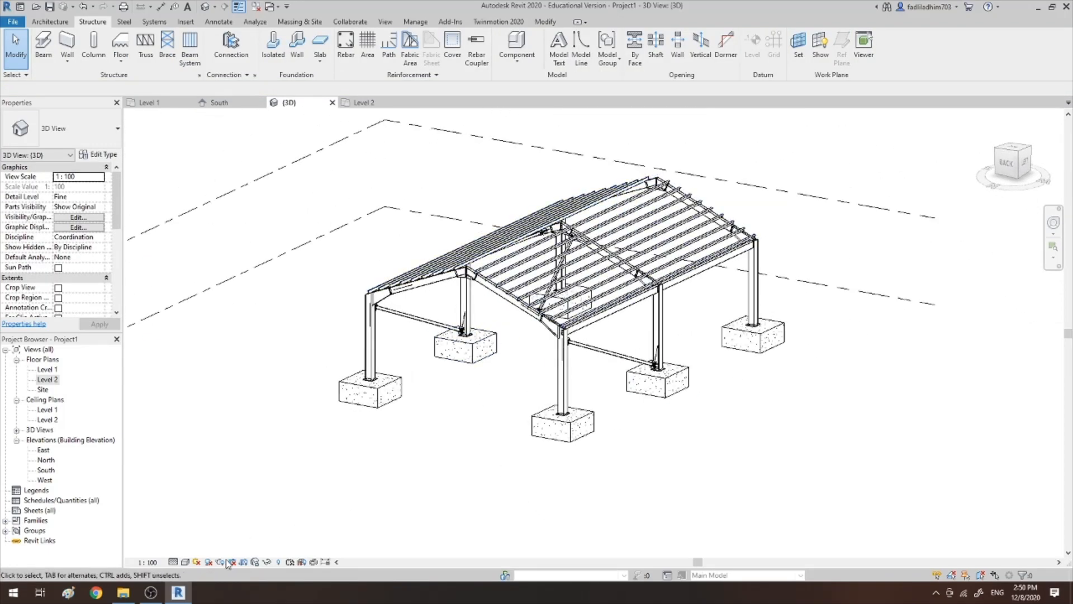
left_click(185, 561)
left_click(219, 527)
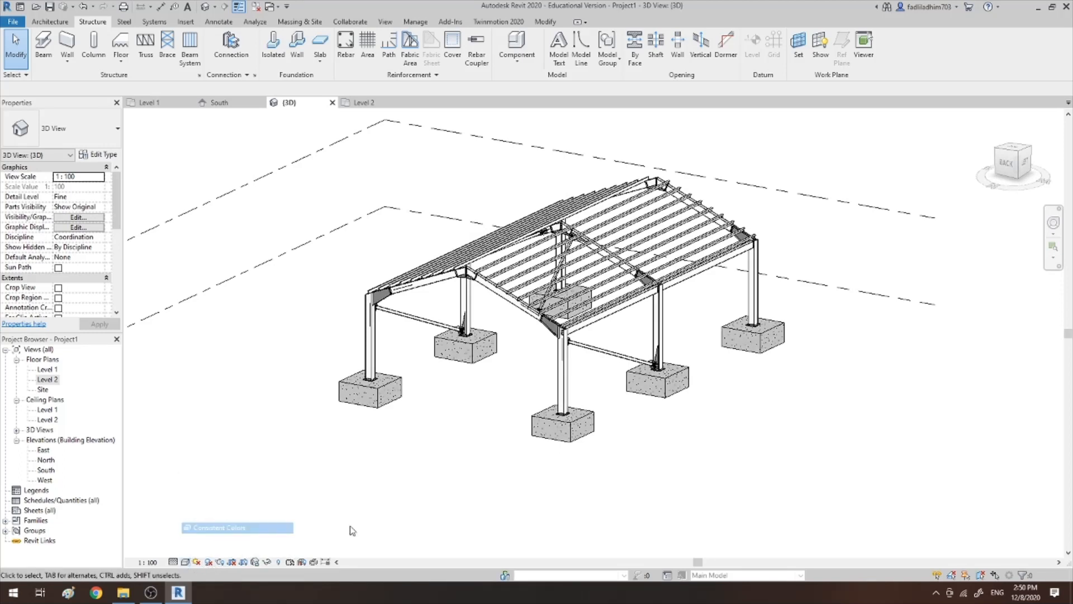